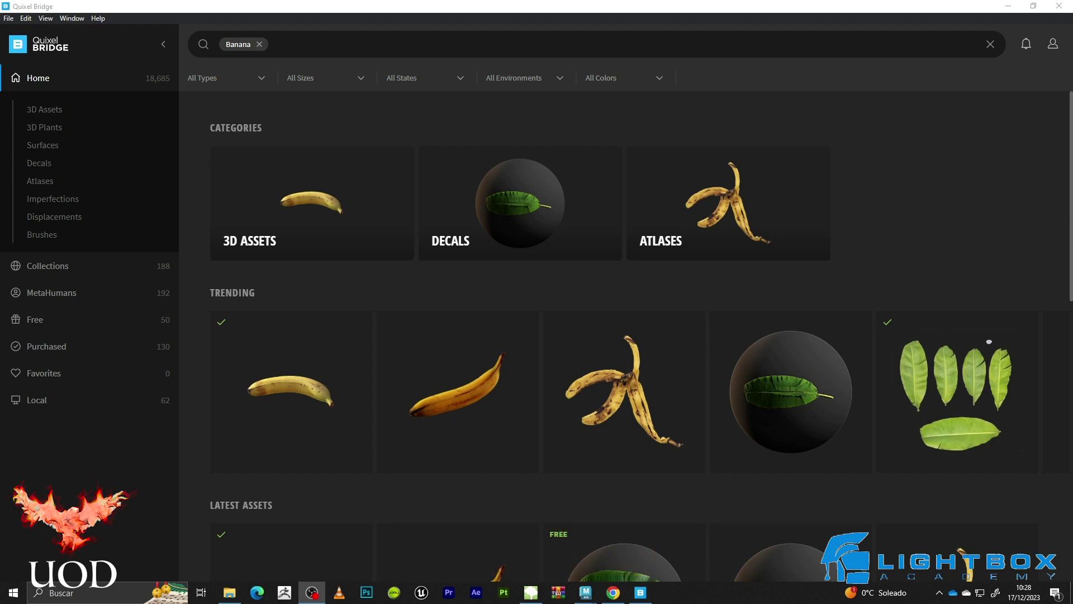
Switch from the banana asset results to the Maya scene and inspect the banana mesh from several angles
mouse_move(915, 405)
mouse_move(609, 367)
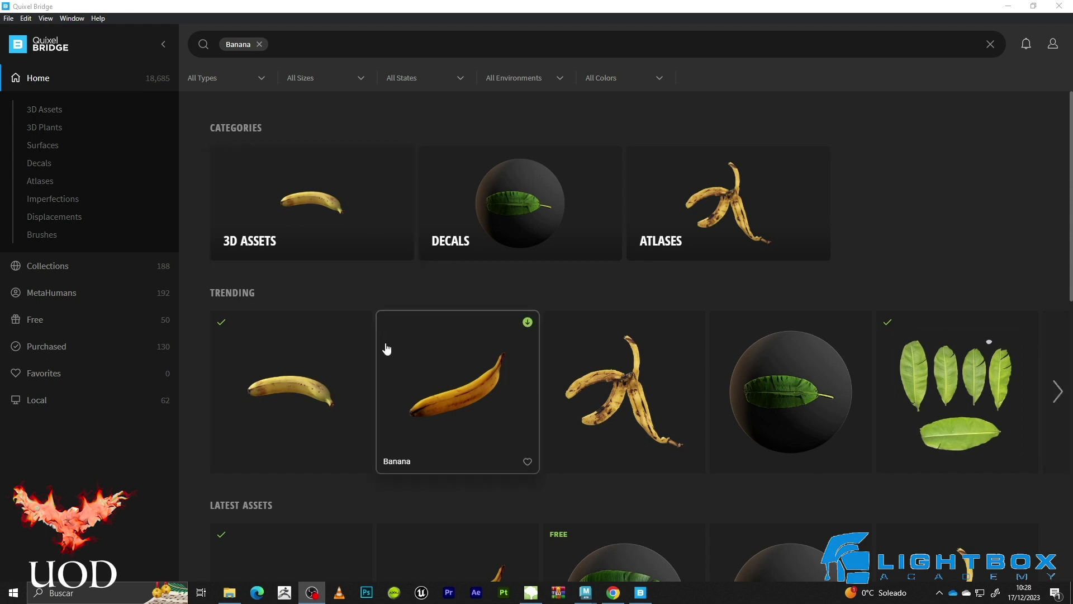
mouse_move(993, 388)
mouse_move(585, 593)
click(540, 532)
click(613, 364)
scroll(613, 369, down, 4)
alt+drag(613, 373, 615, 407)
alt+middle_drag(615, 407, 548, 330)
alt+drag(548, 330, 566, 367)
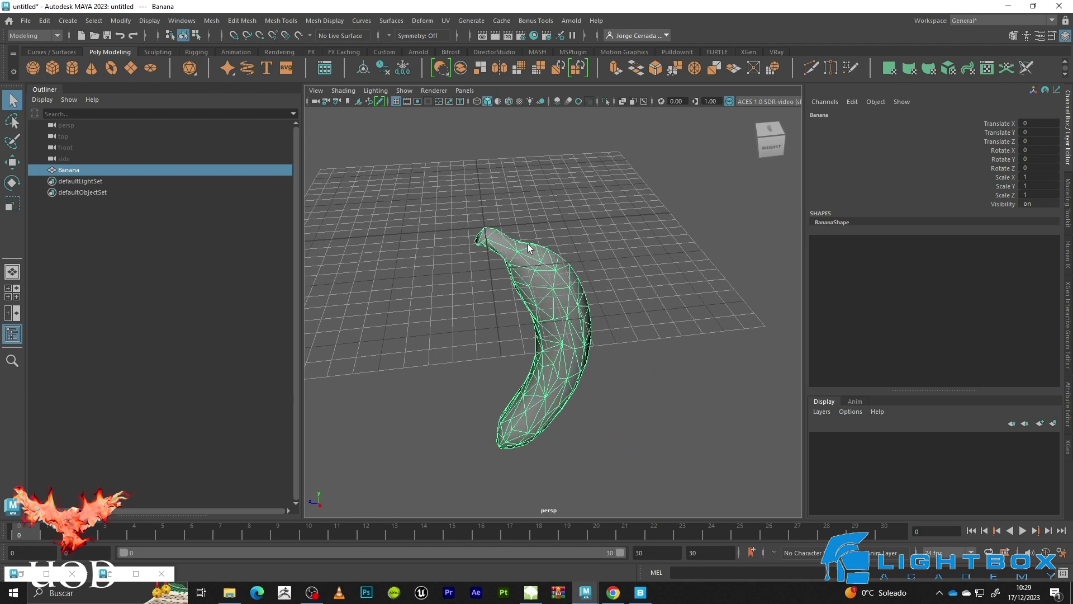
Select the banana mesh with the Move tool and examine where its pivot sits relative to the stem tip
click(457, 193)
click(515, 250)
key(w)
alt+drag(456, 243, 598, 256)
alt+middle_drag(575, 233, 575, 264)
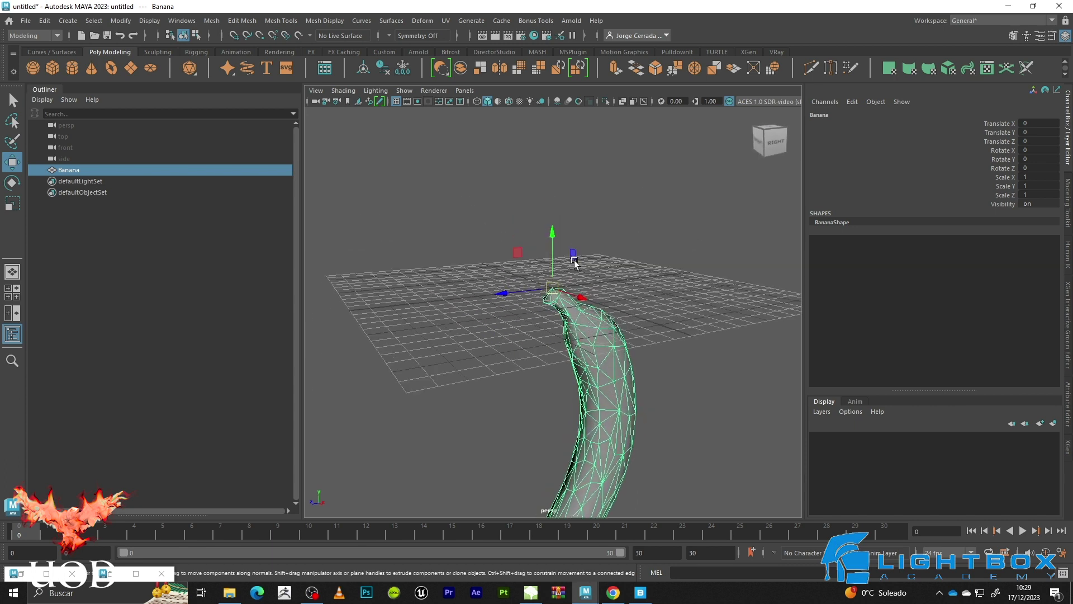
scroll(545, 237, up, 10)
alt+drag(546, 237, 549, 270)
alt+middle_drag(548, 271, 561, 223)
alt+drag(570, 257, 639, 223)
alt+middle_drag(641, 220, 458, 241)
alt+drag(458, 240, 627, 277)
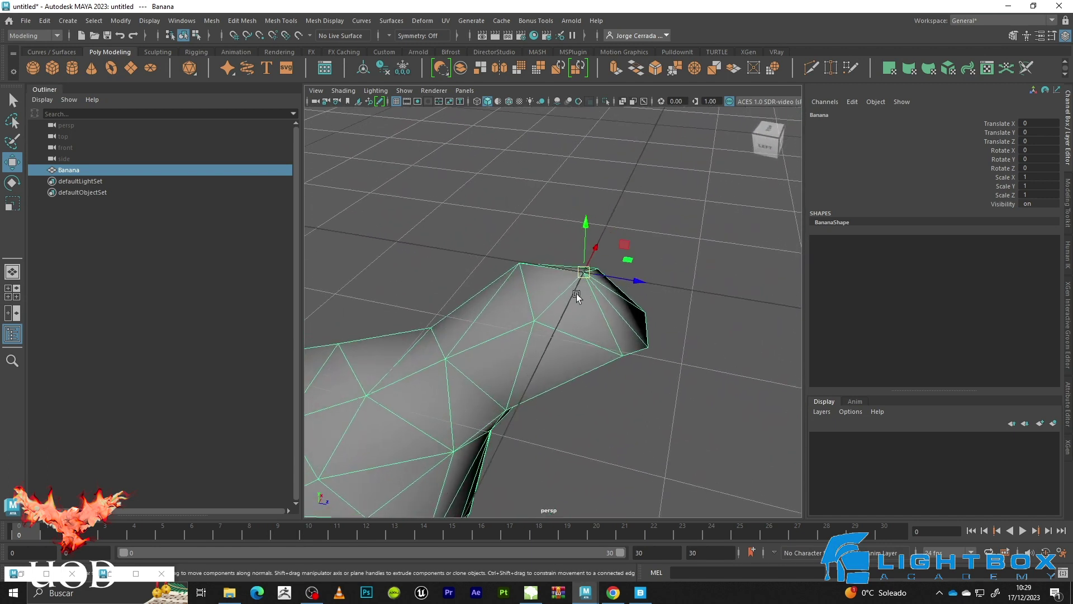
scroll(581, 302, down, 5)
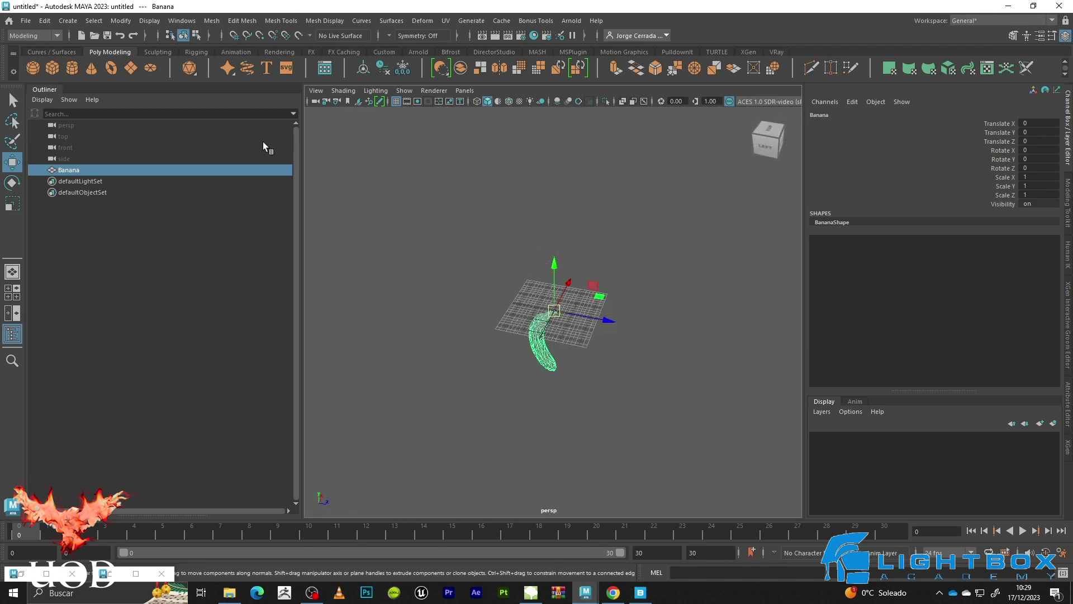
Raise the banana about 10.9 units along the Y axis and return it to the origin
click(615, 290)
scroll(615, 290, up, 6)
scroll(615, 290, up, 3)
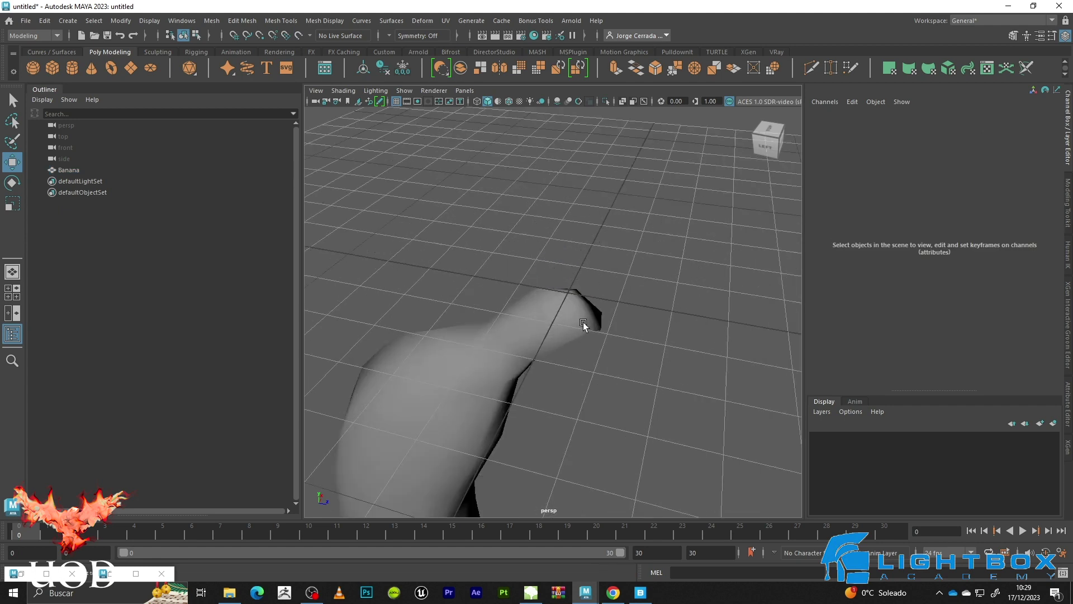
click(576, 306)
scroll(562, 317, down, 5)
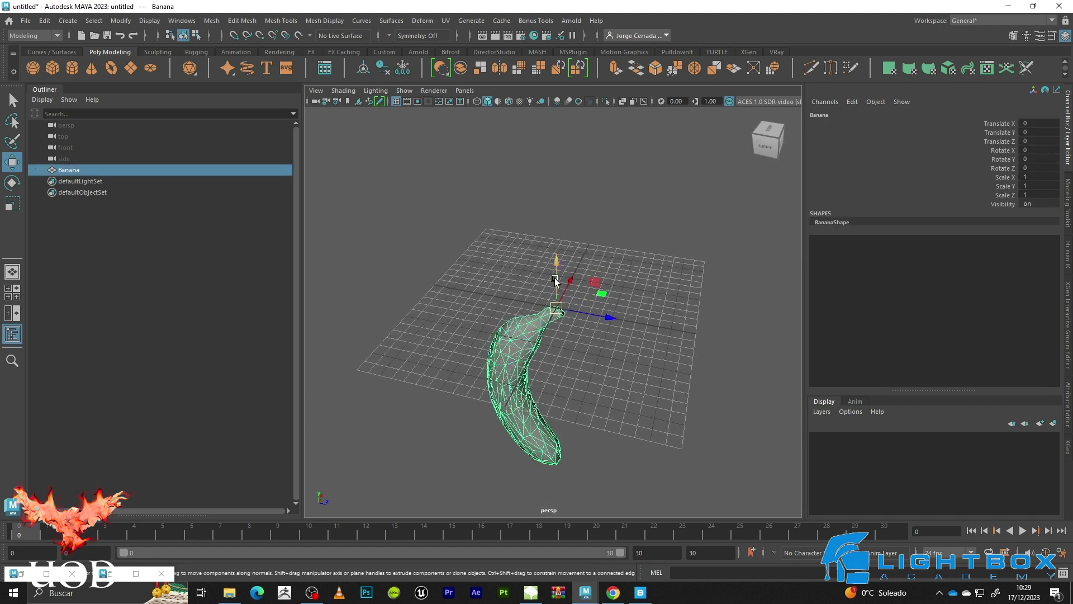
drag(557, 281, 581, 152)
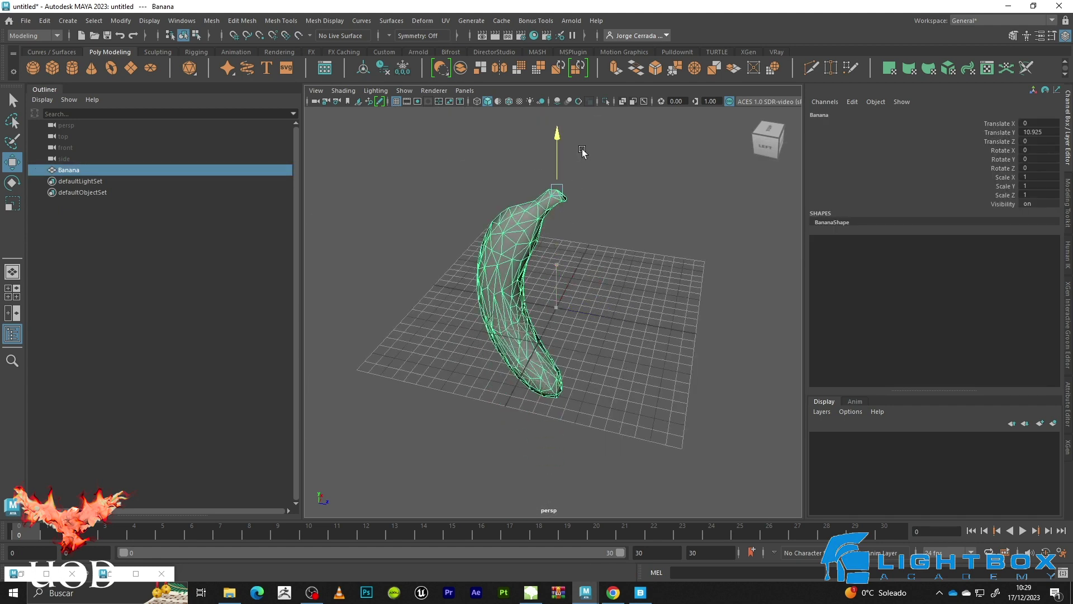
drag(578, 166, 556, 306)
Reselect the banana and check its stem-end pivot against the centre of the grid
scroll(592, 320, up, 5)
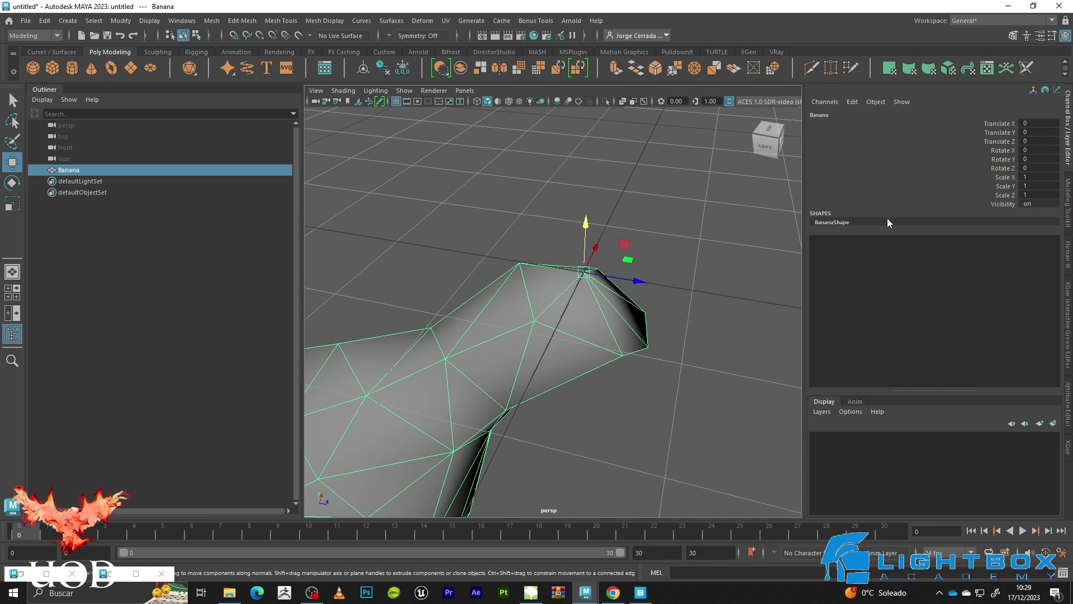
scroll(668, 271, down, 8)
click(629, 314)
scroll(531, 324, up, 6)
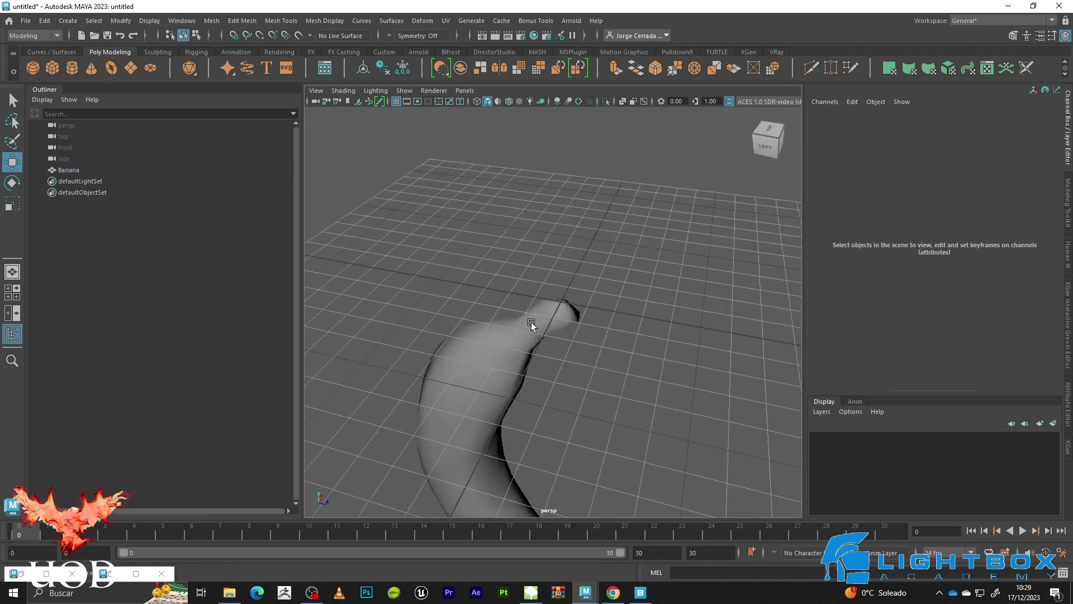
click(531, 325)
scroll(537, 330, down, 5)
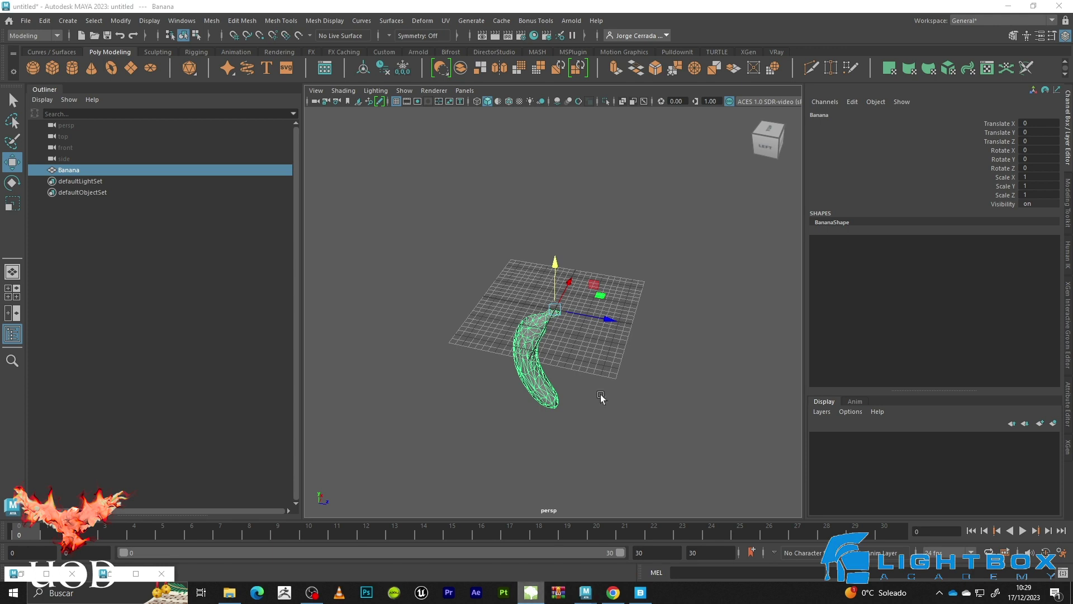
Switch to the banana.spm tree in SpeedTree and examine how the banana bunches hang from the trunk
drag(1059, 226, 639, 224)
double_click(640, 221)
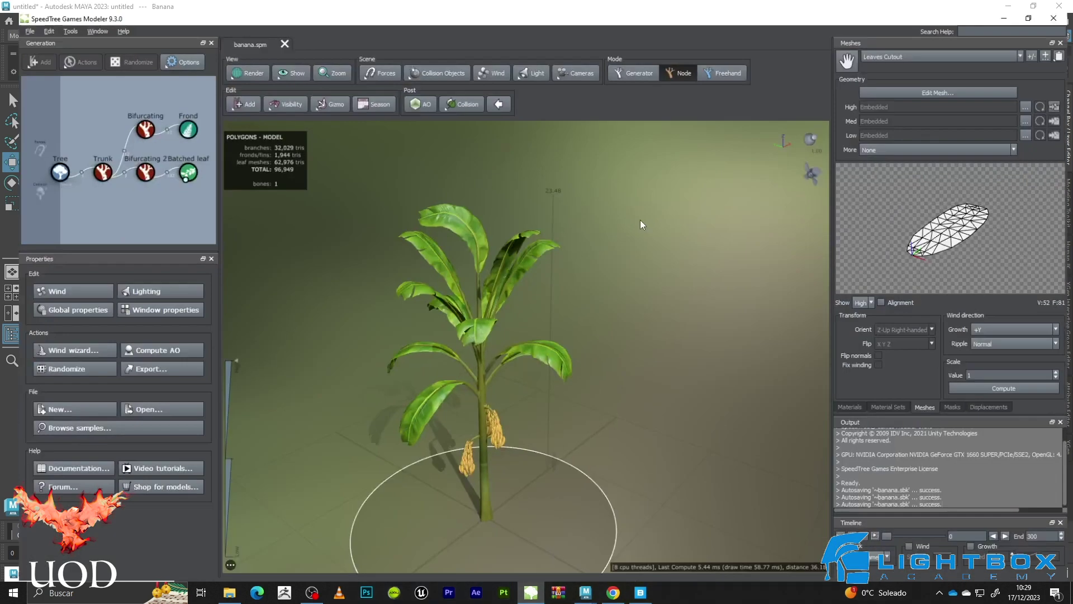
scroll(527, 381, up, 5)
middle_drag(508, 347, 481, 407)
scroll(502, 373, up, 5)
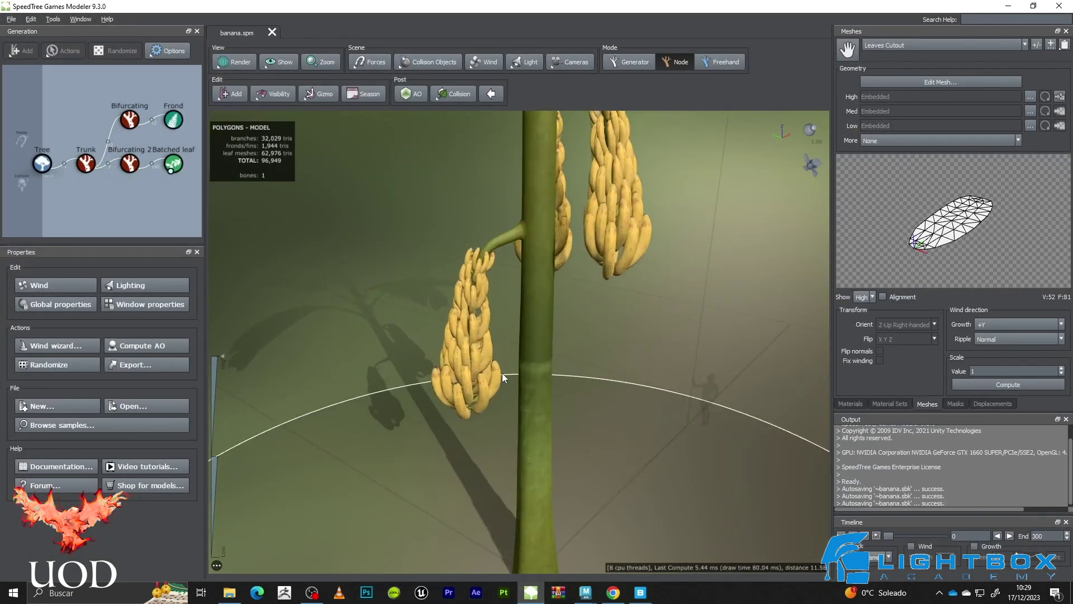
drag(622, 187, 621, 264)
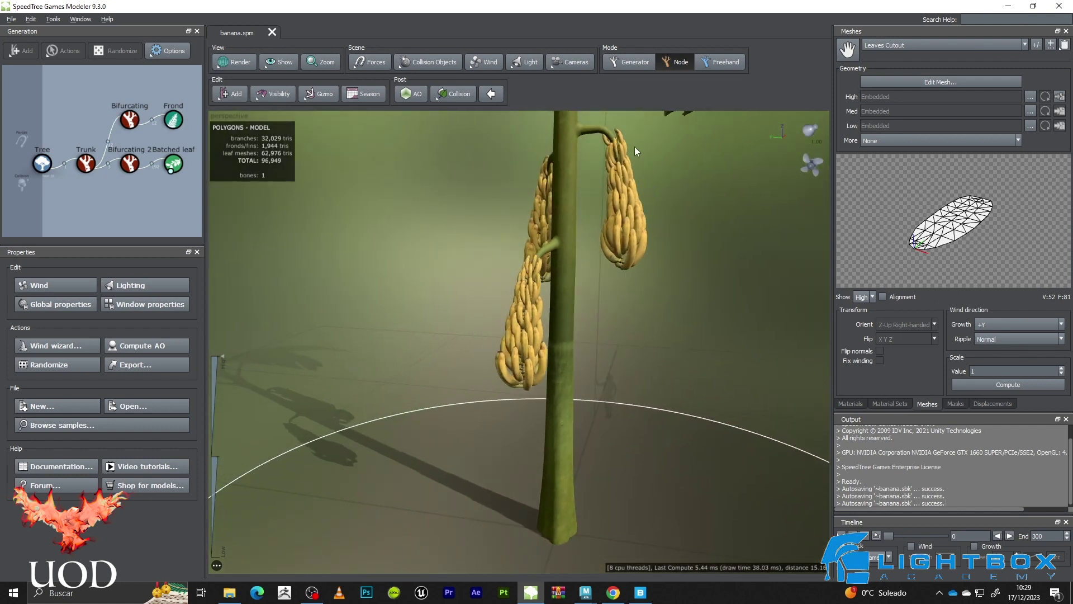
drag(601, 227, 495, 263)
scroll(543, 273, down, 5)
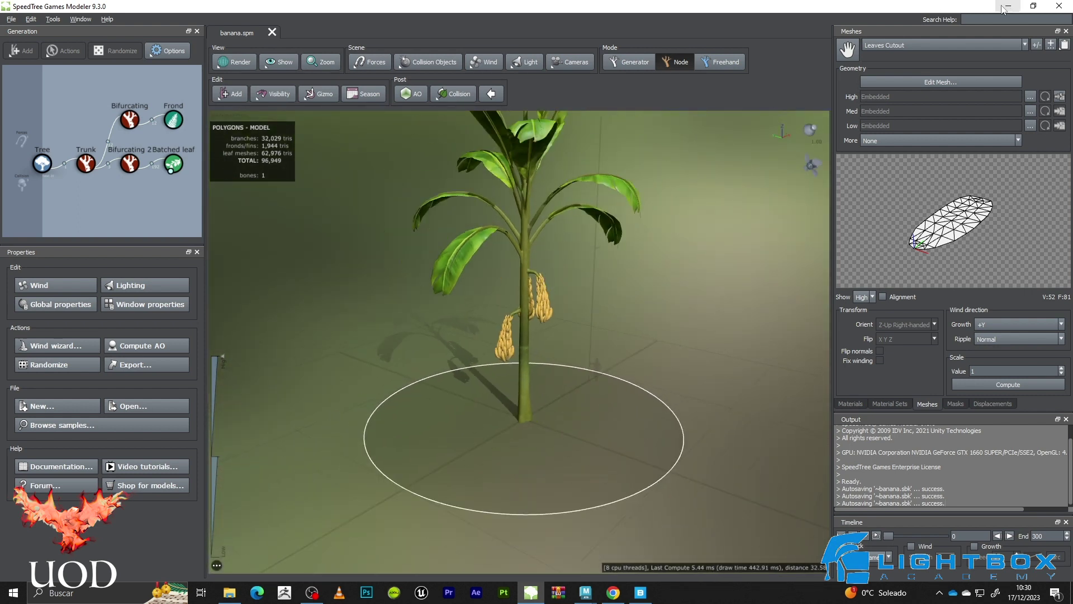
click(1008, 6)
Apply the Misty forest lighting preset to the new SpeedTree scene
click(599, 221)
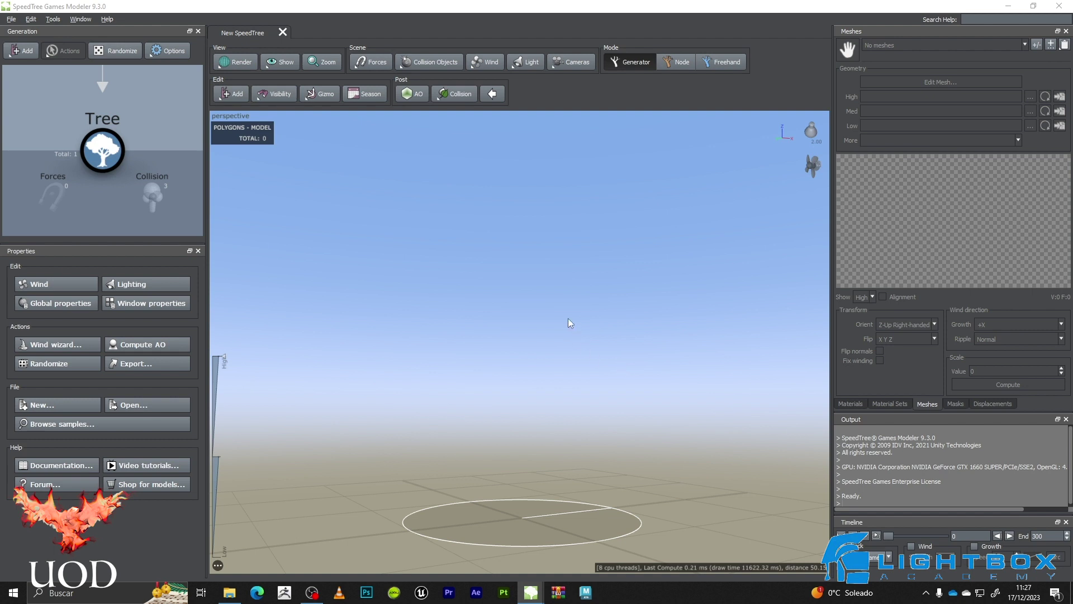
drag(579, 328, 575, 361)
scroll(564, 357, down, 4)
scroll(559, 351, up, 3)
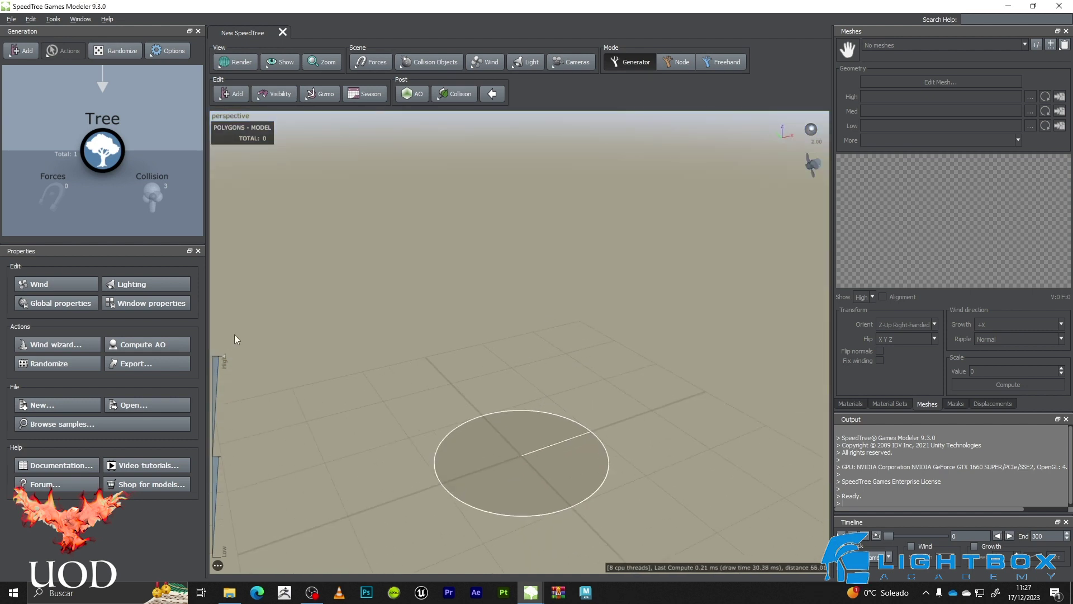
click(138, 285)
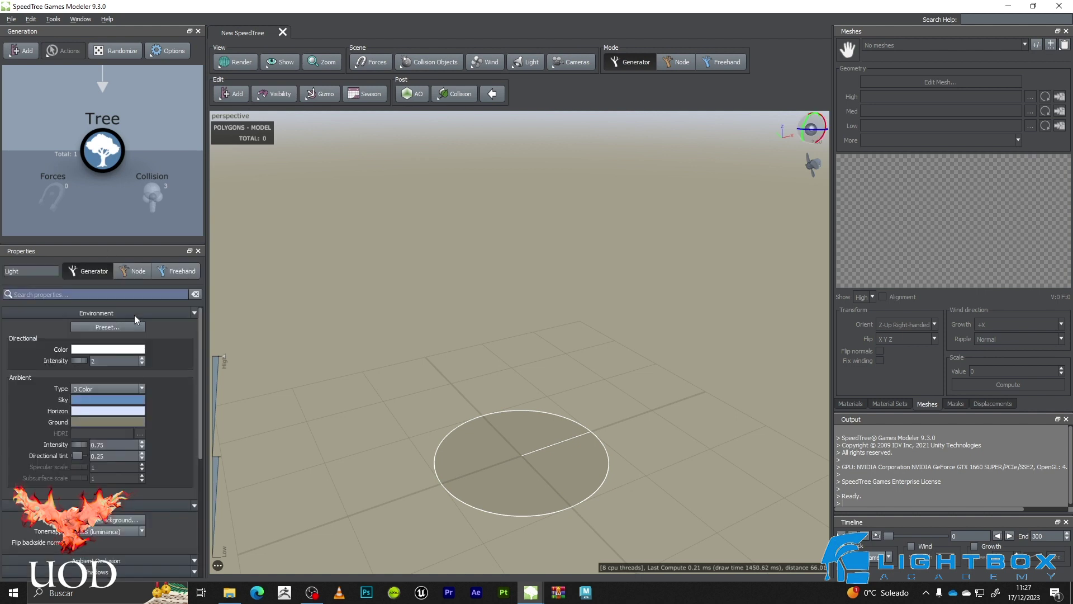
click(107, 330)
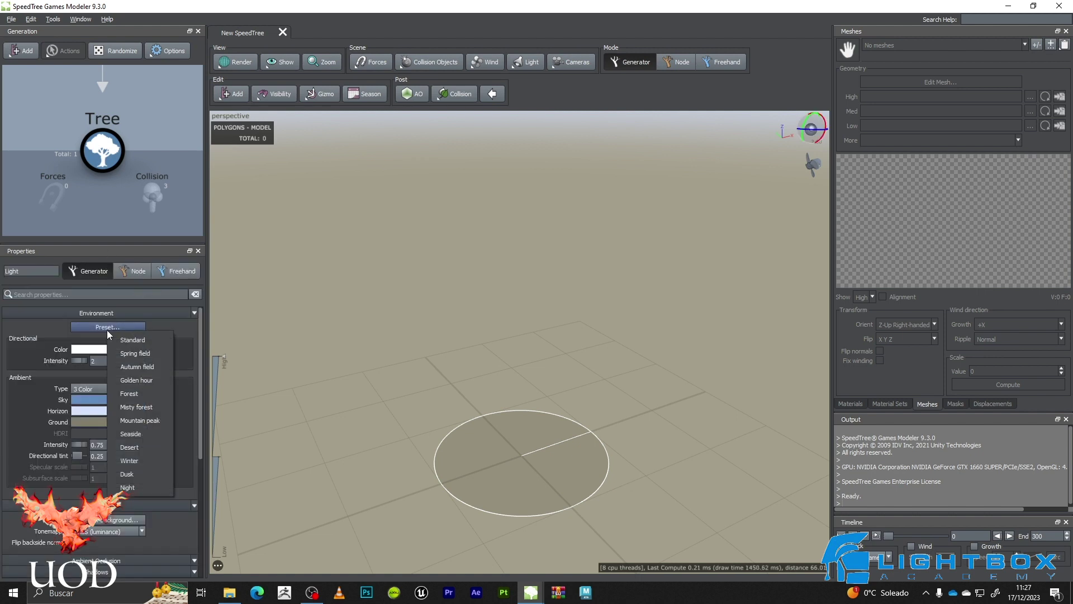
click(130, 406)
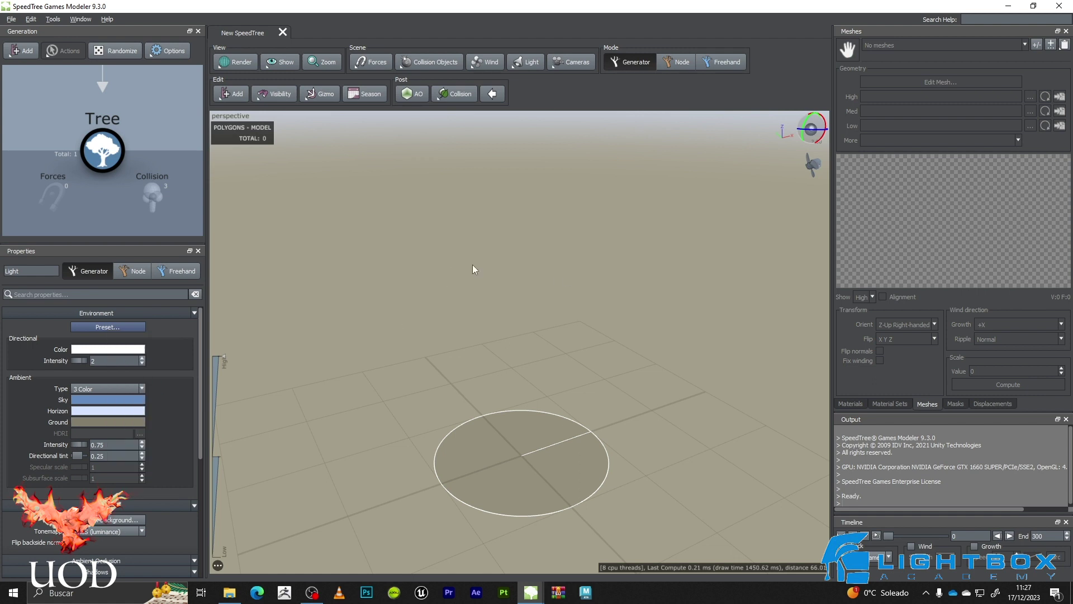
Add a standard Trunk generator to the Tree node
scroll(598, 311, up, 2)
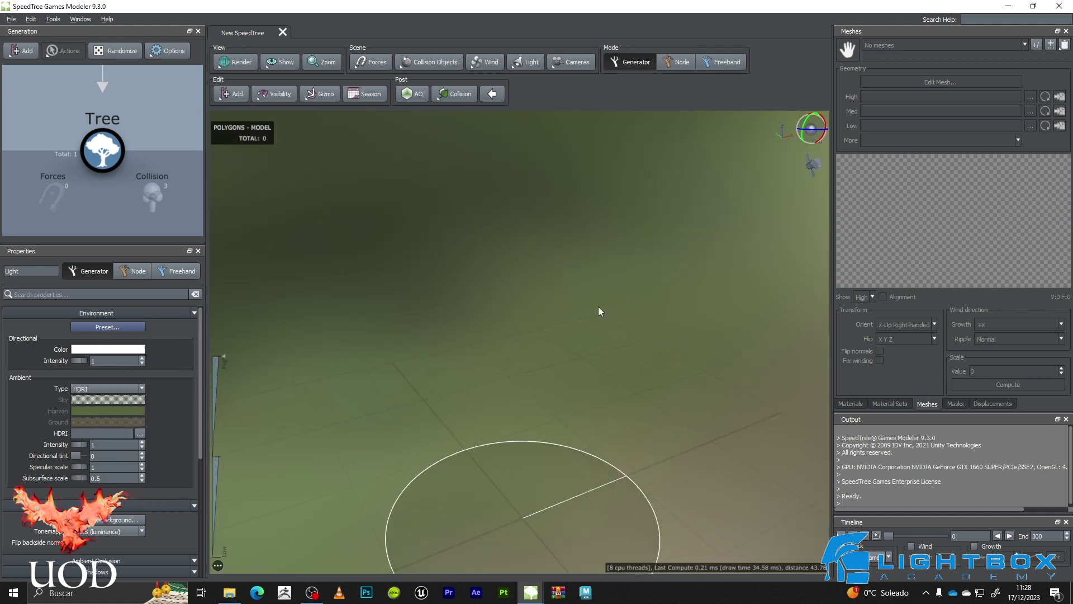
right_click(118, 160)
mouse_move(141, 166)
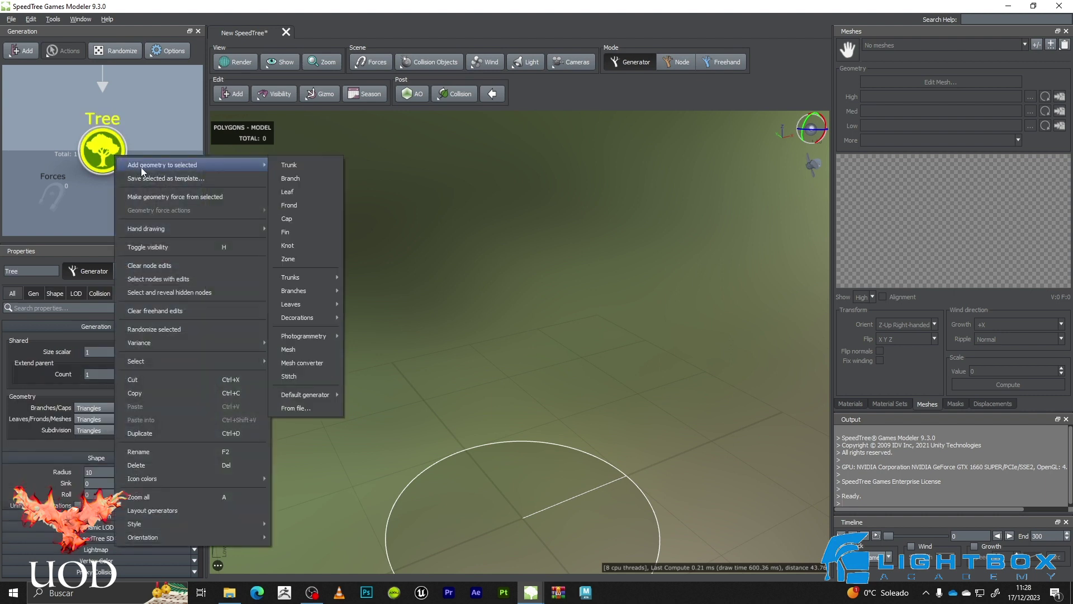
click(314, 165)
drag(632, 351, 639, 407)
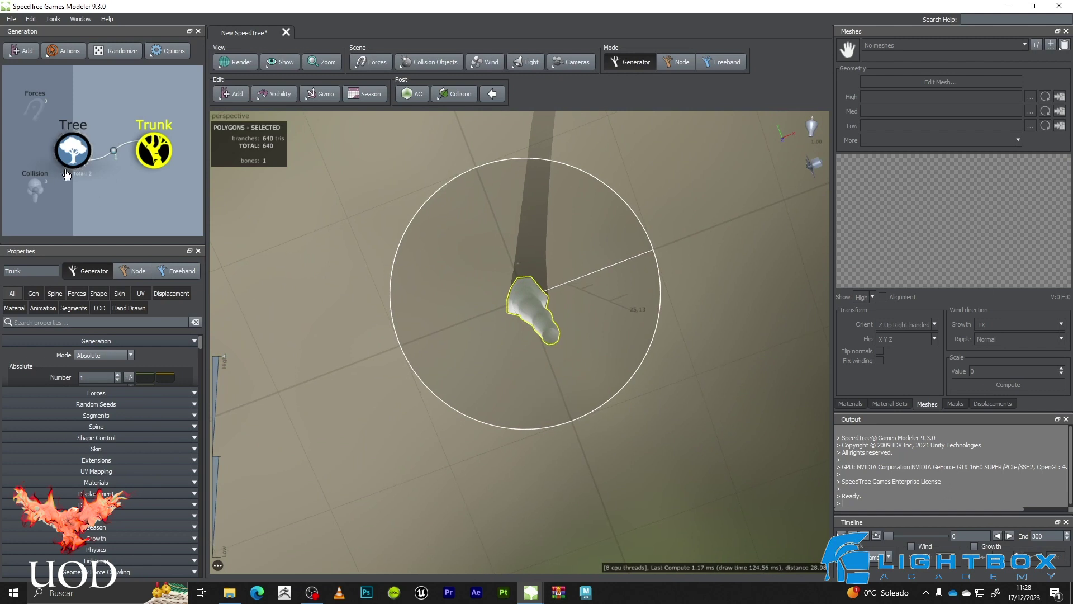
Add a Tube trunk generator to the Tree node and move its trunk away from the first one
right_click(69, 144)
mouse_move(213, 151)
mouse_move(272, 263)
click(315, 330)
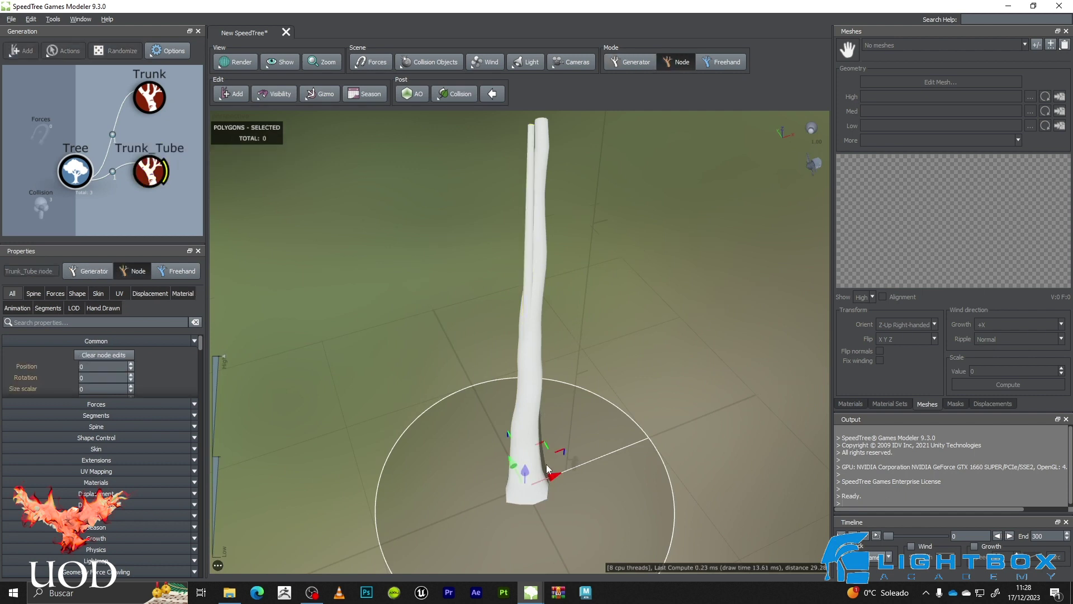
drag(546, 466, 431, 511)
click(459, 285)
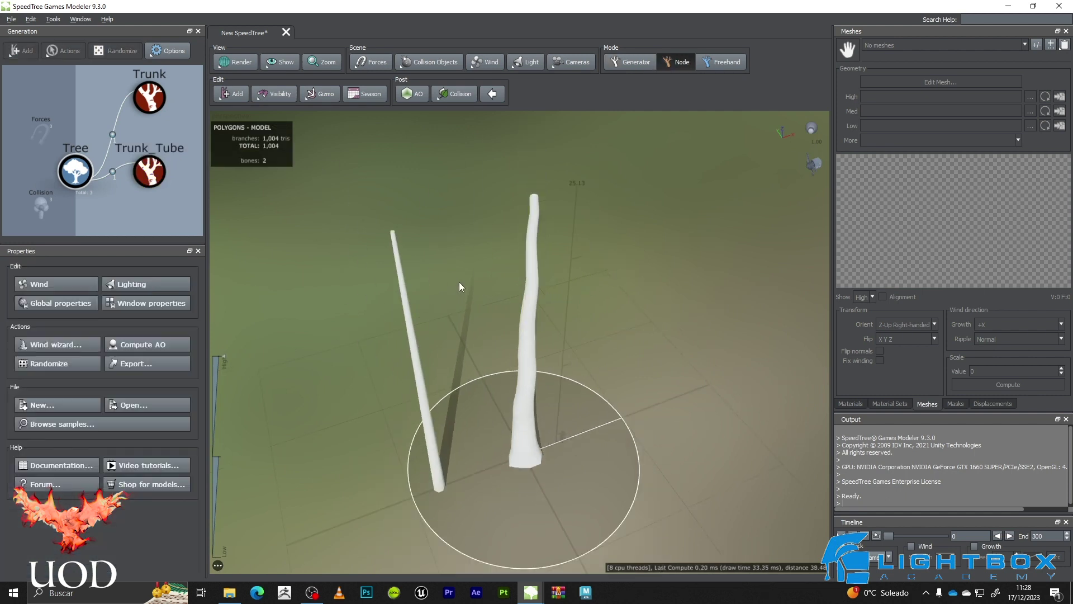
Compare the two trunks and delete the tube trunk
drag(459, 285, 484, 299)
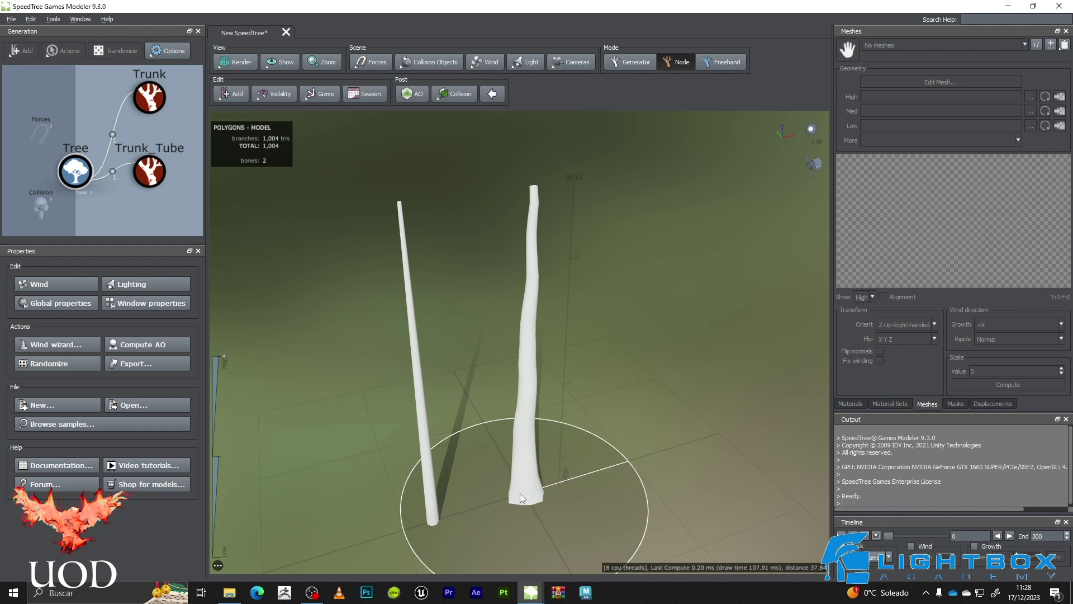
drag(535, 489, 531, 462)
click(419, 320)
key(Delete)
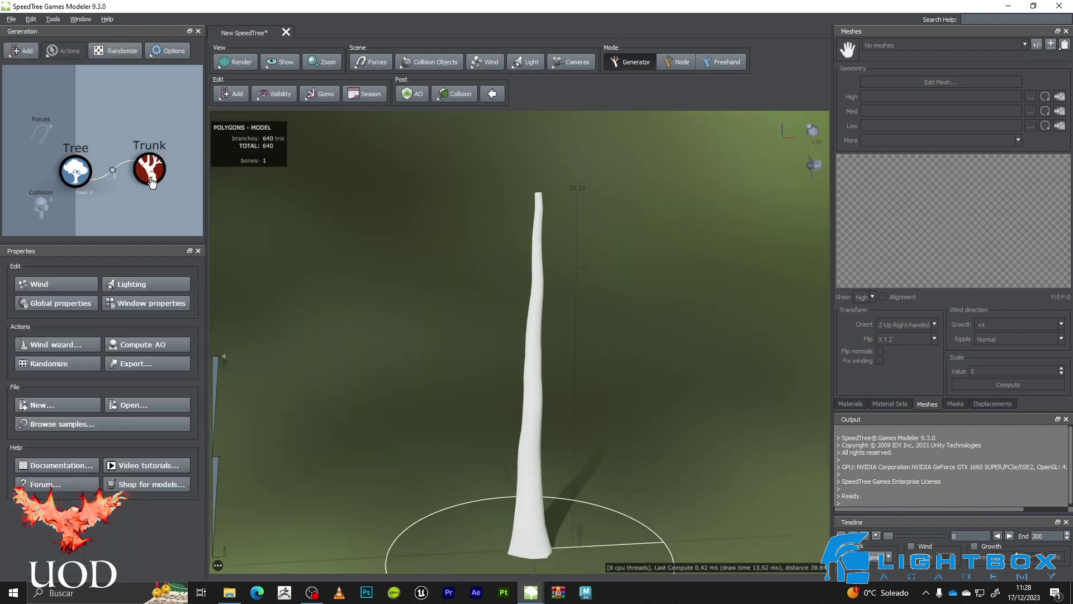
Set the Trunk generator's late spine noise amount to 0 to straighten the trunk
click(152, 182)
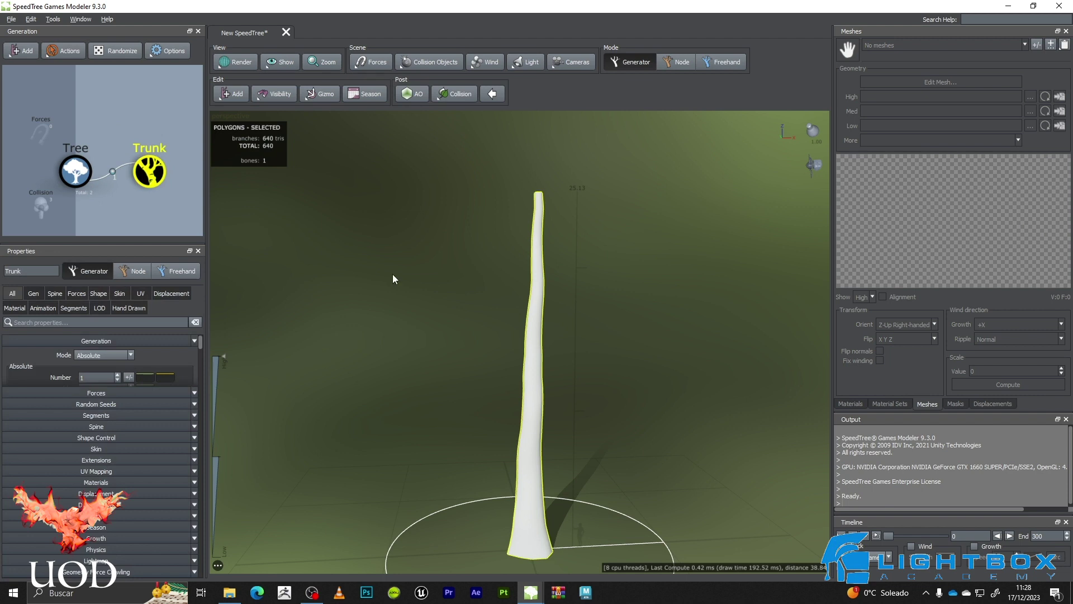
click(33, 295)
click(55, 293)
scroll(48, 395, down, 3)
scroll(48, 395, down, 6)
double_click(102, 472)
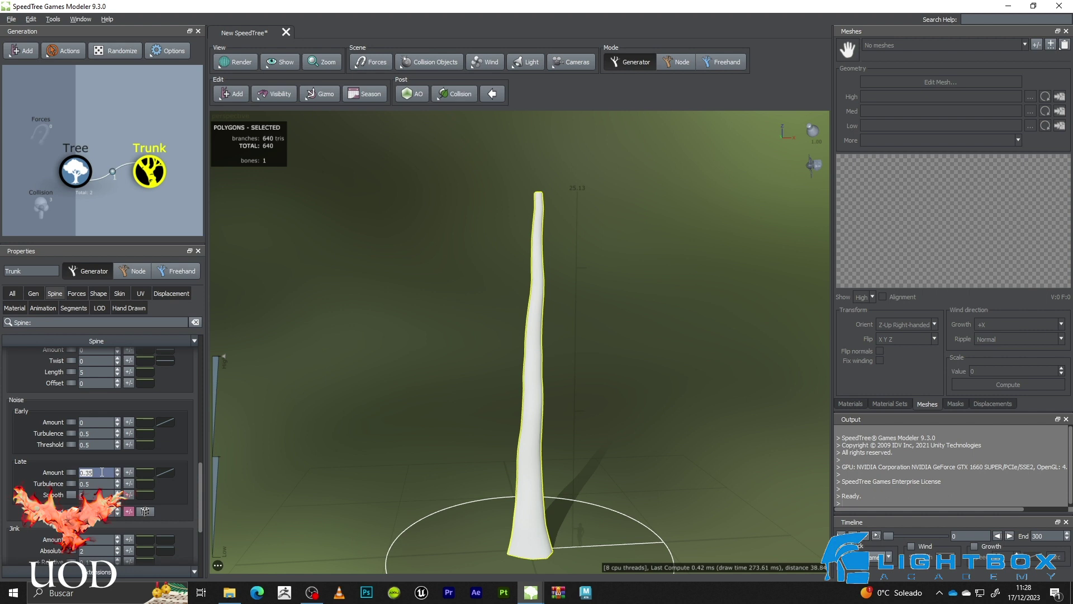
text(0)
key(Return)
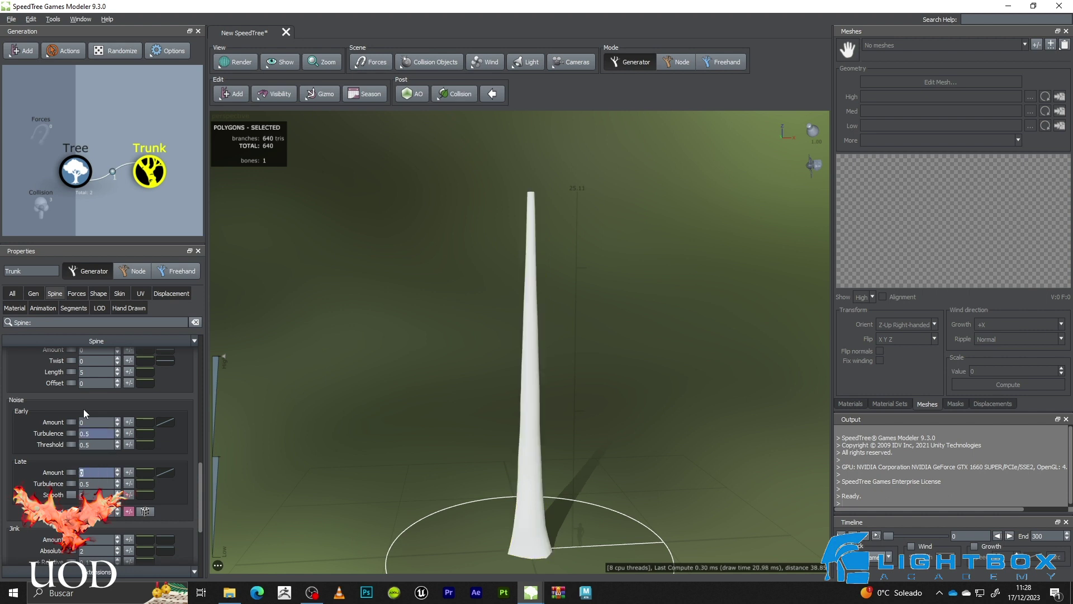
Lower the start point of the trunk's absolute skin radius profile curve to 0.625
drag(633, 276, 578, 300)
scroll(534, 333, up, 4)
click(118, 294)
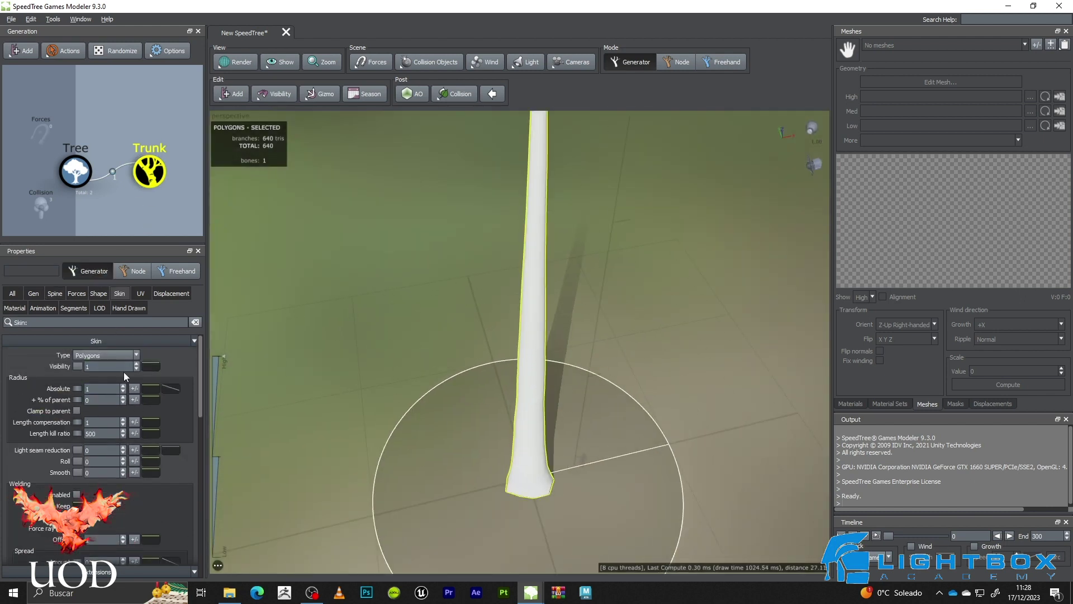
click(170, 389)
drag(213, 425, 213, 471)
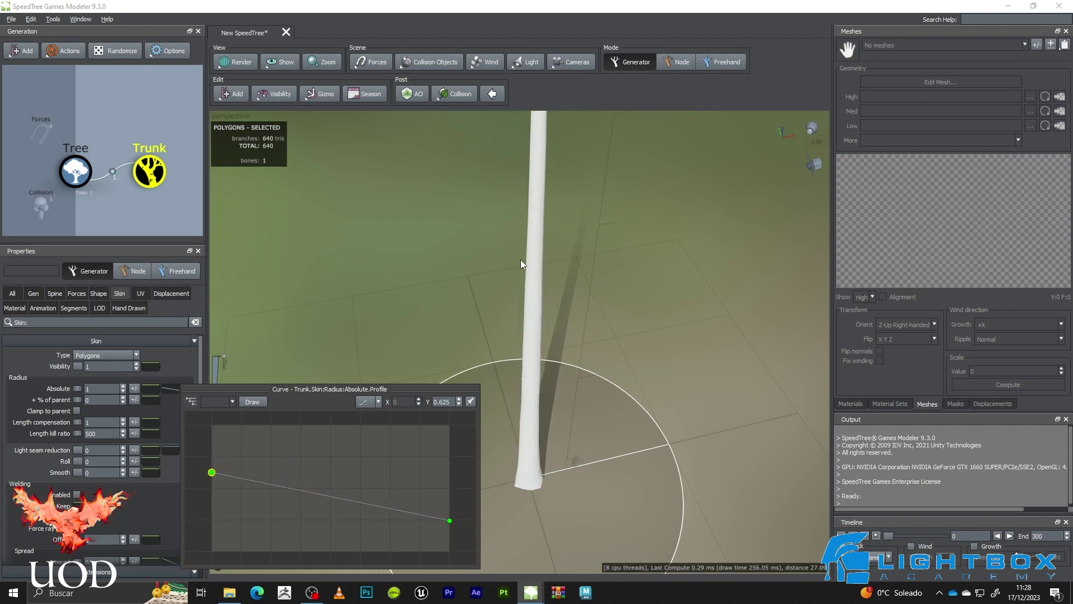
middle_drag(584, 231, 575, 221)
scroll(553, 251, down, 3)
drag(550, 257, 445, 280)
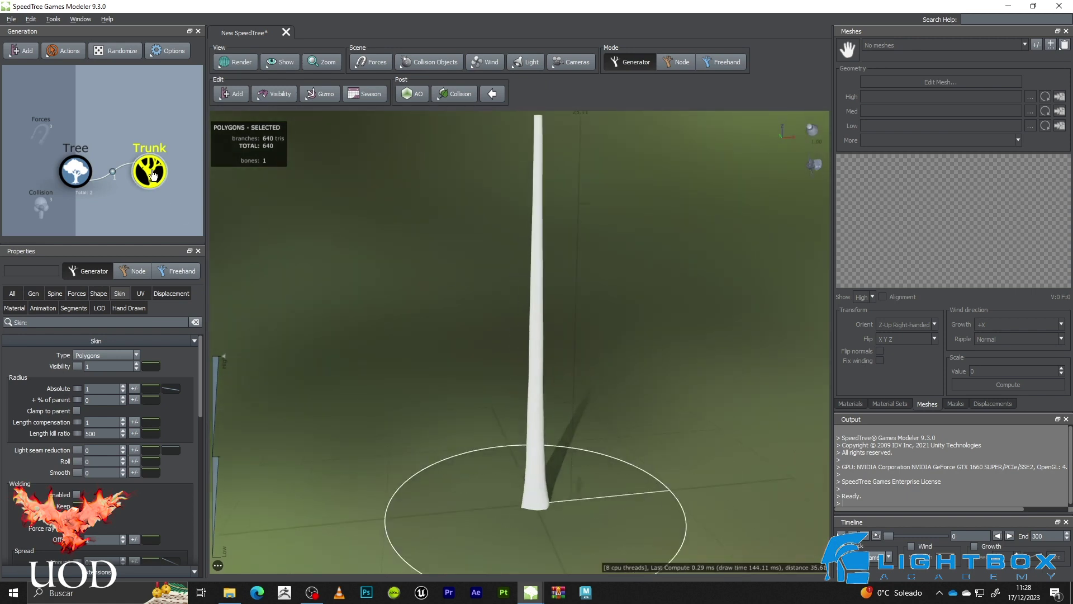
Lower the end point of the trunk's radius profile curve to 0.111 and add a control point just before it
click(170, 388)
mouse_move(450, 523)
mouse_down()
mouse_move(448, 503)
mouse_move(450, 529)
mouse_move(413, 524)
mouse_move(451, 538)
mouse_up()
click(414, 519)
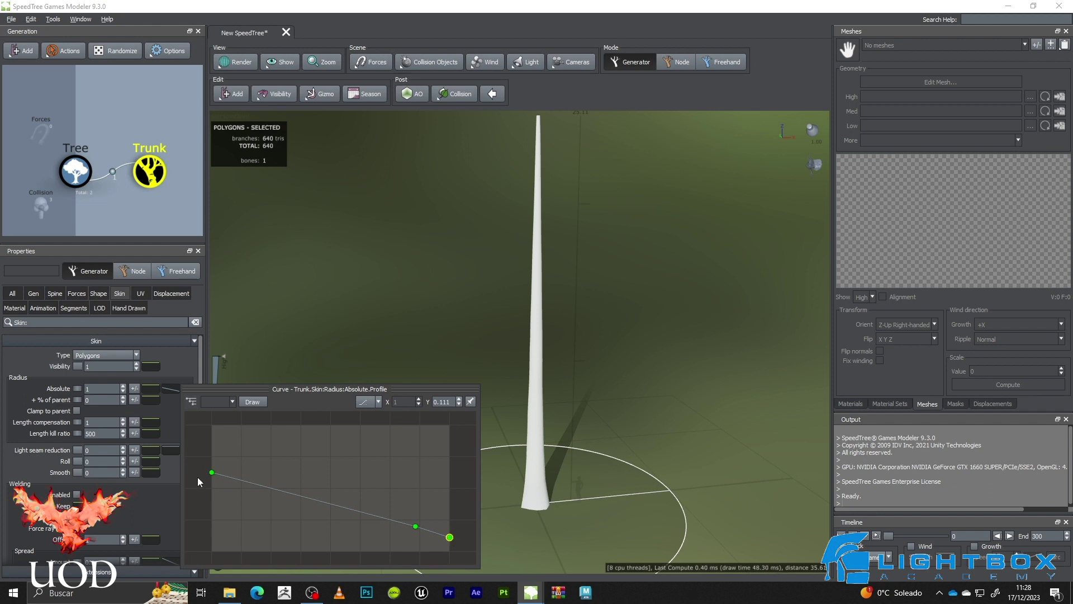
Lower the start point of the trunk's radius profile curve further to slim the base
drag(211, 473, 213, 491)
click(645, 254)
scroll(581, 262, down, 3)
drag(574, 263, 559, 296)
right_drag(559, 296, 545, 223)
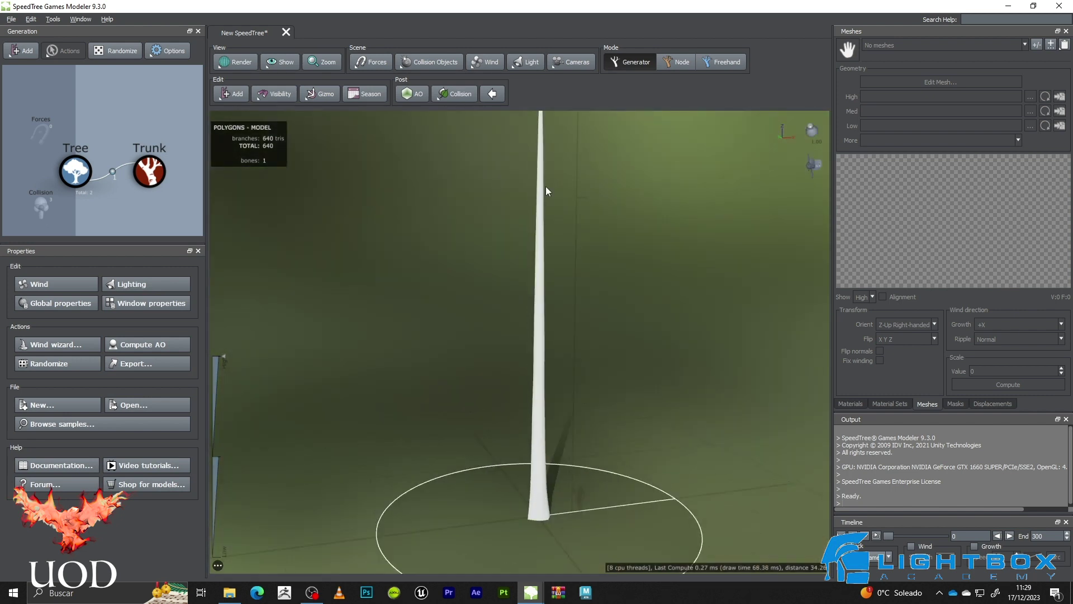
Lower the trunk's absolute radius profile curve start to 0.339 and move its middle control point to X 0.833, Y 0.225
scroll(553, 368, down, 3)
drag(554, 367, 556, 336)
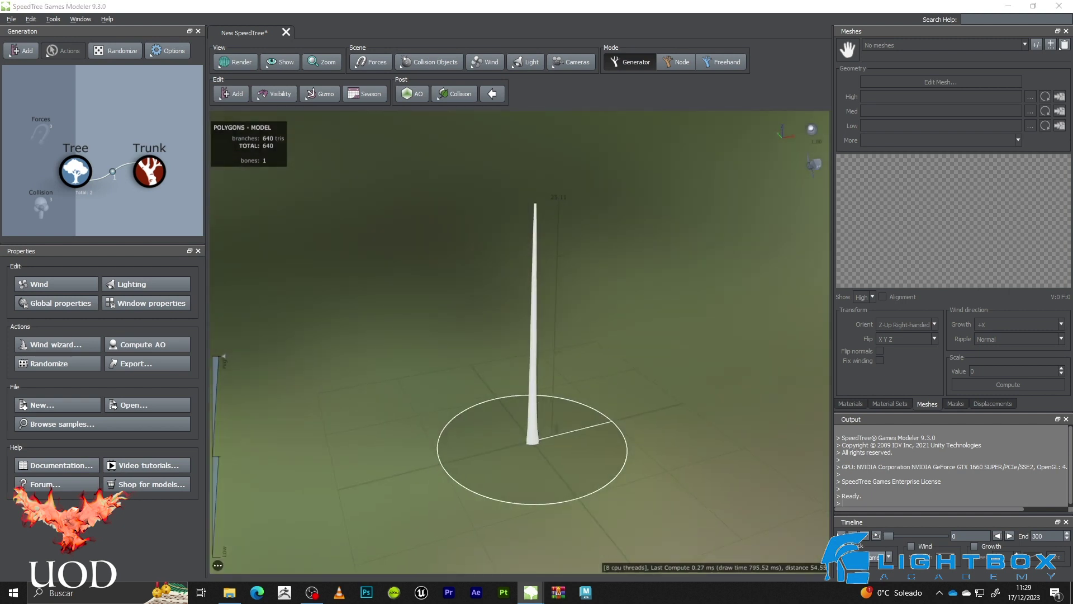
click(533, 336)
click(169, 389)
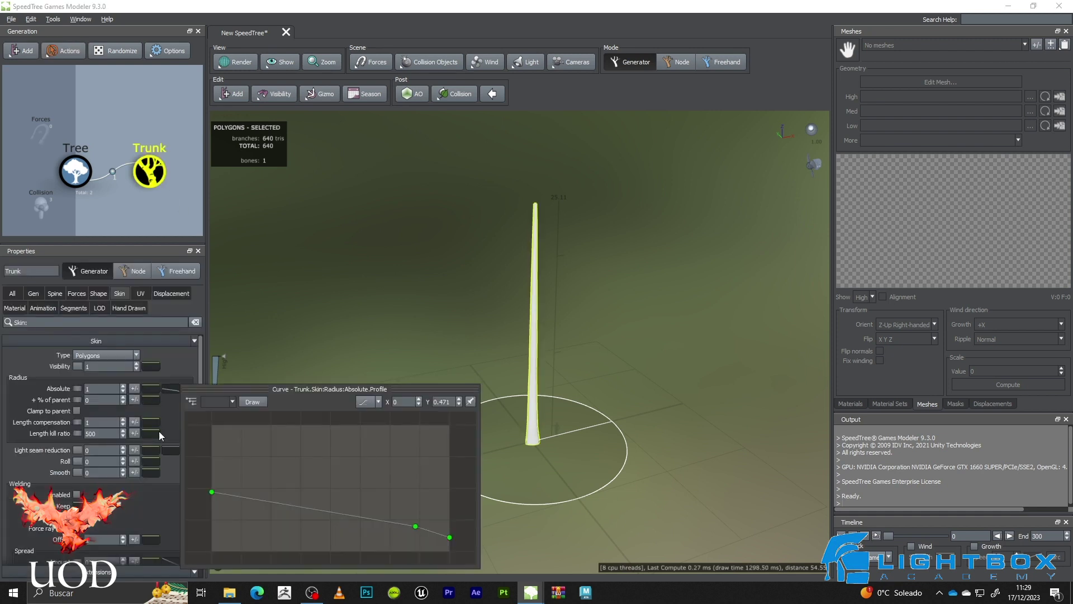
drag(207, 494, 206, 504)
drag(414, 528, 407, 525)
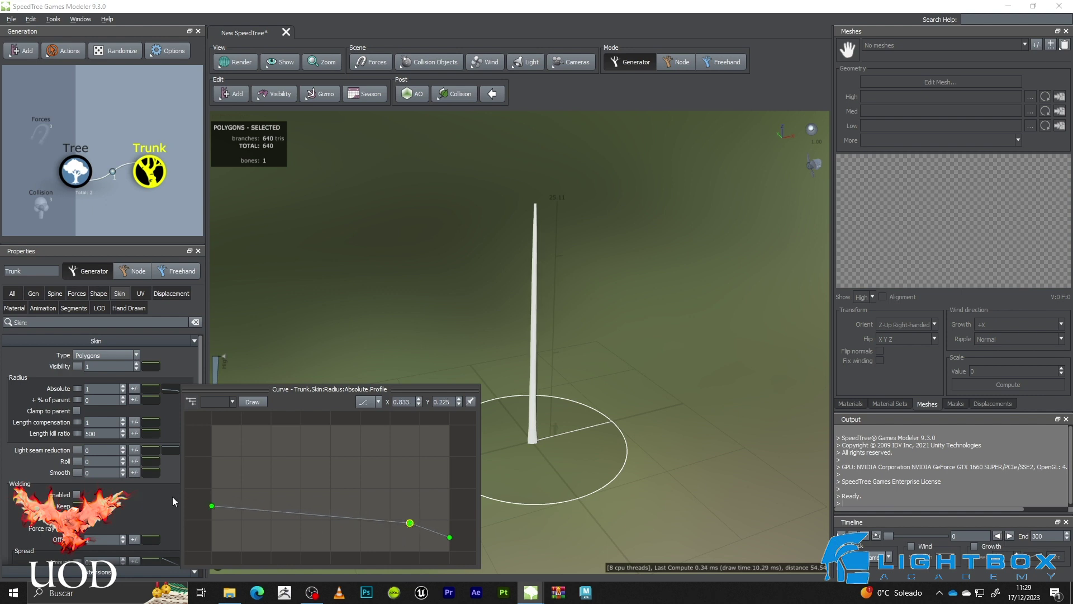
drag(210, 505, 215, 508)
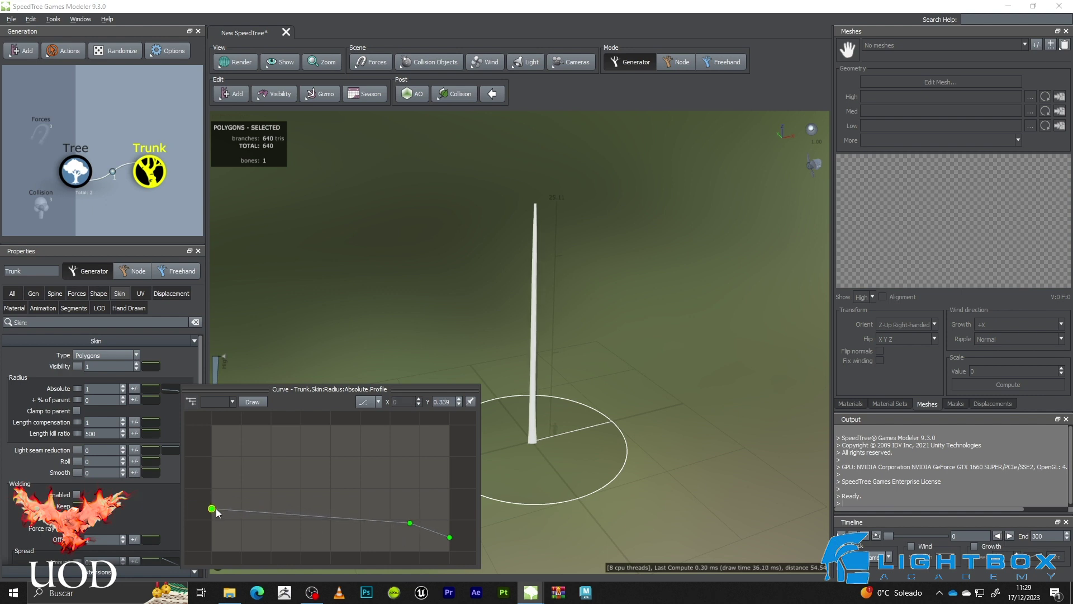
click(635, 300)
Add a Bifurcating branches generator as a child of the Trunk generator
scroll(585, 239, up, 6)
drag(581, 239, 553, 213)
middle_drag(568, 167, 522, 226)
scroll(523, 199, down, 2)
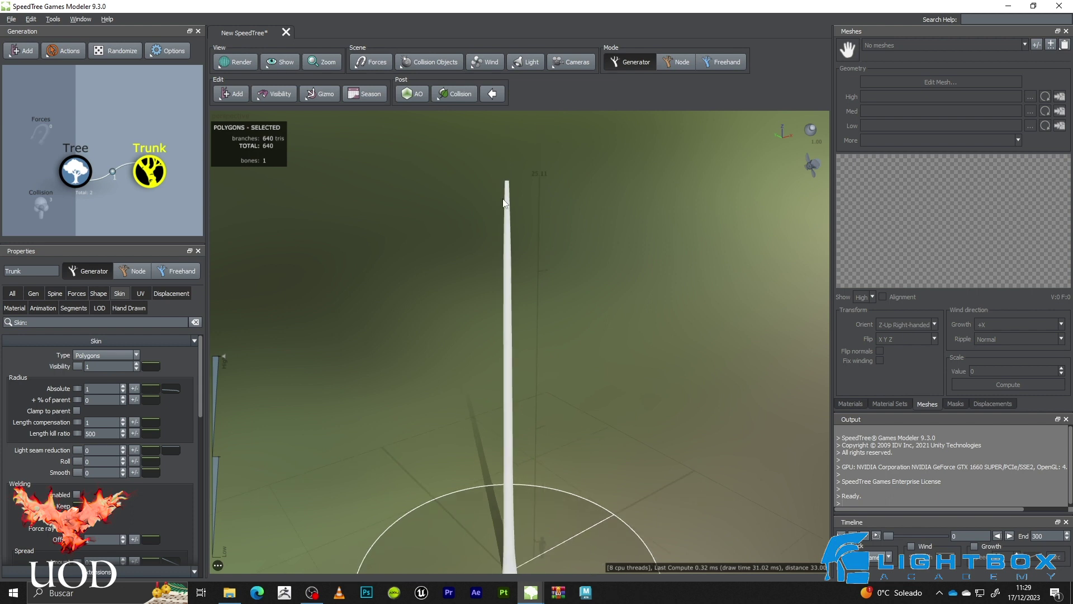
right_click(149, 168)
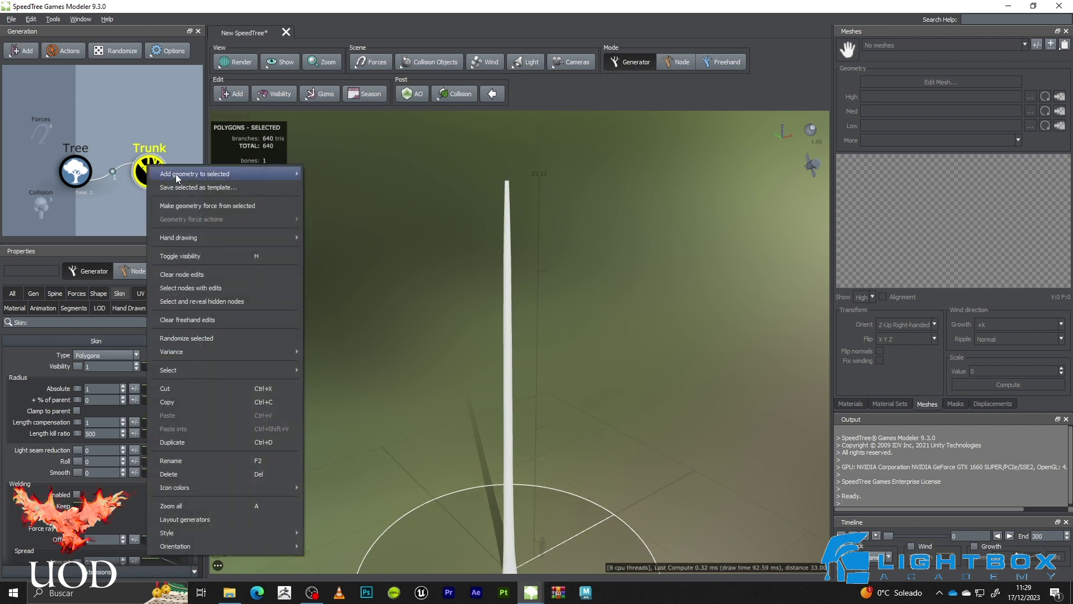
mouse_move(180, 173)
mouse_move(348, 303)
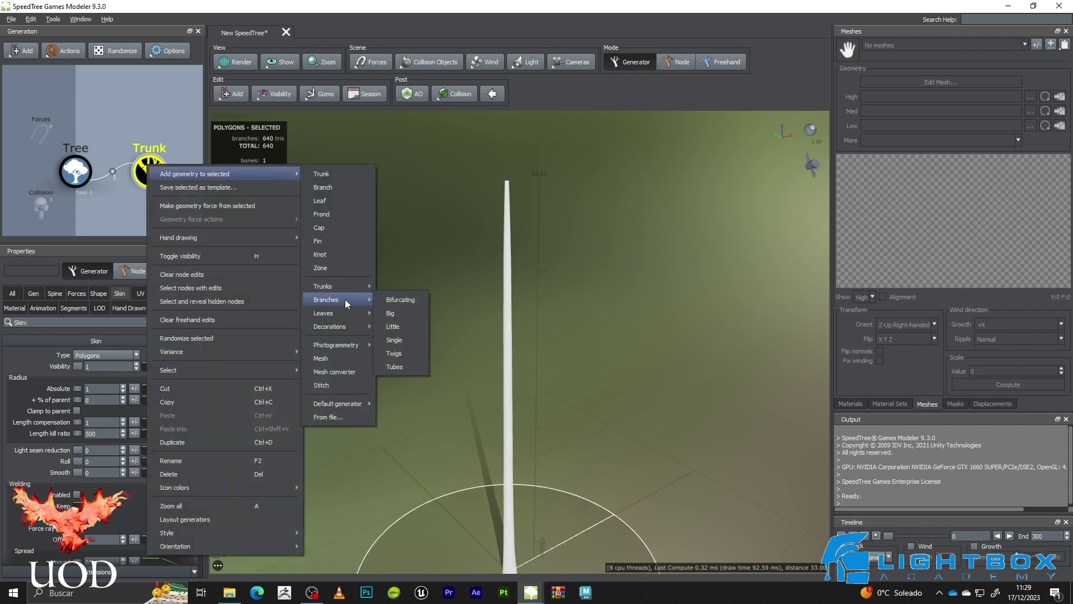
click(404, 299)
scroll(567, 217, down, 3)
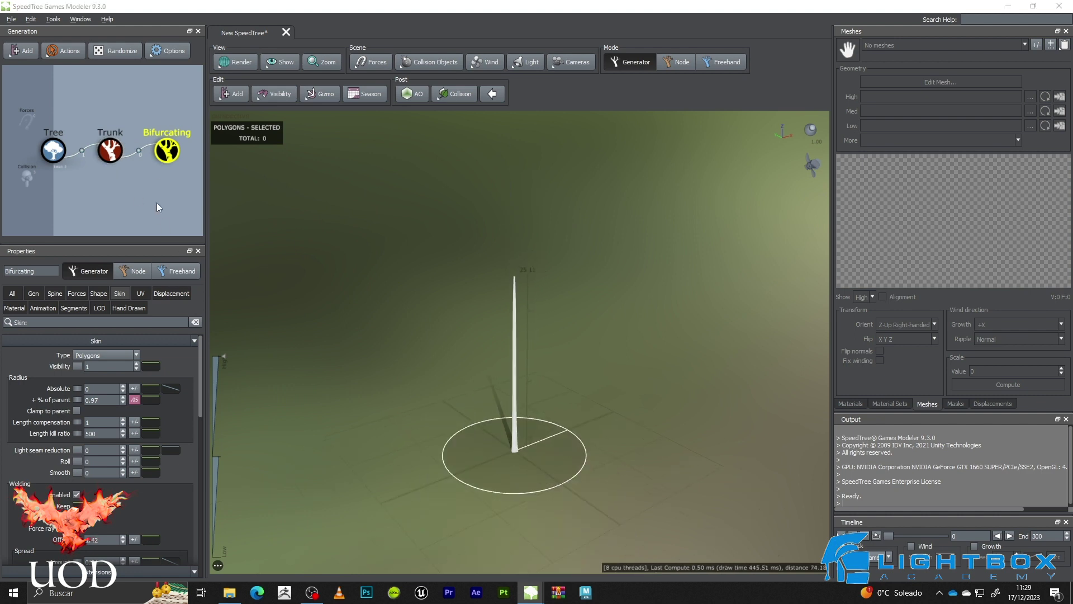
Switch the Bifurcating generator's generation mode to Phyllotaxy
click(34, 293)
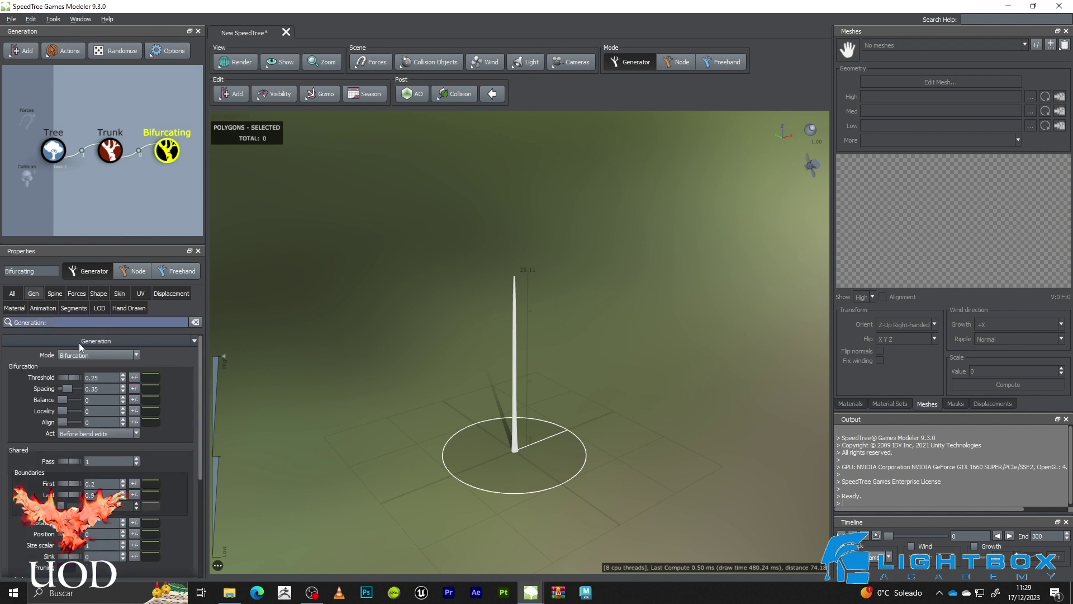
click(98, 355)
click(99, 332)
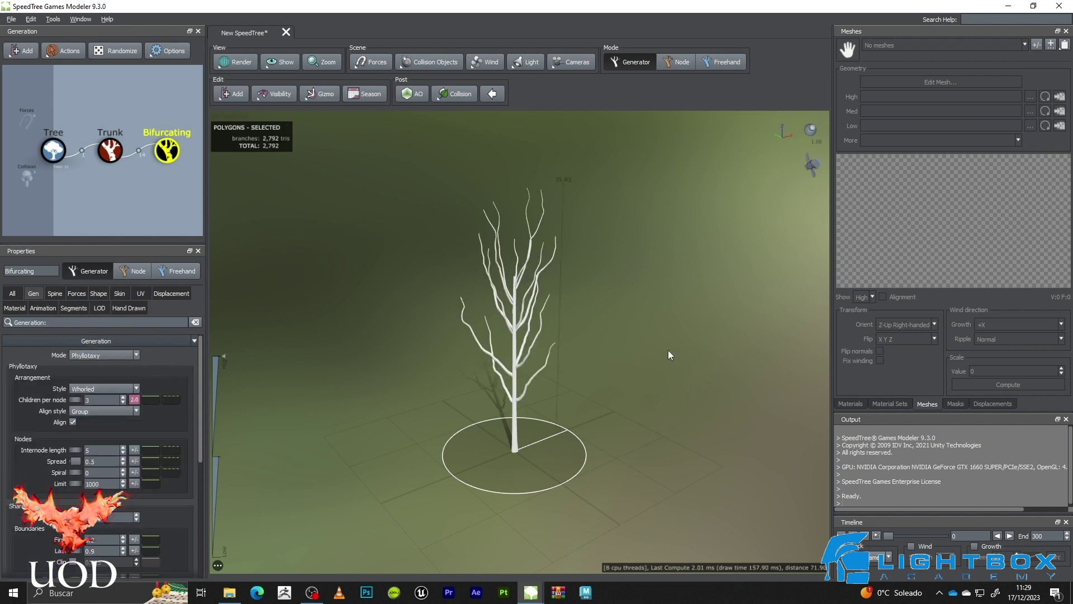
scroll(592, 270, up, 5)
drag(576, 306, 528, 269)
scroll(527, 270, down, 4)
scroll(527, 270, up, 3)
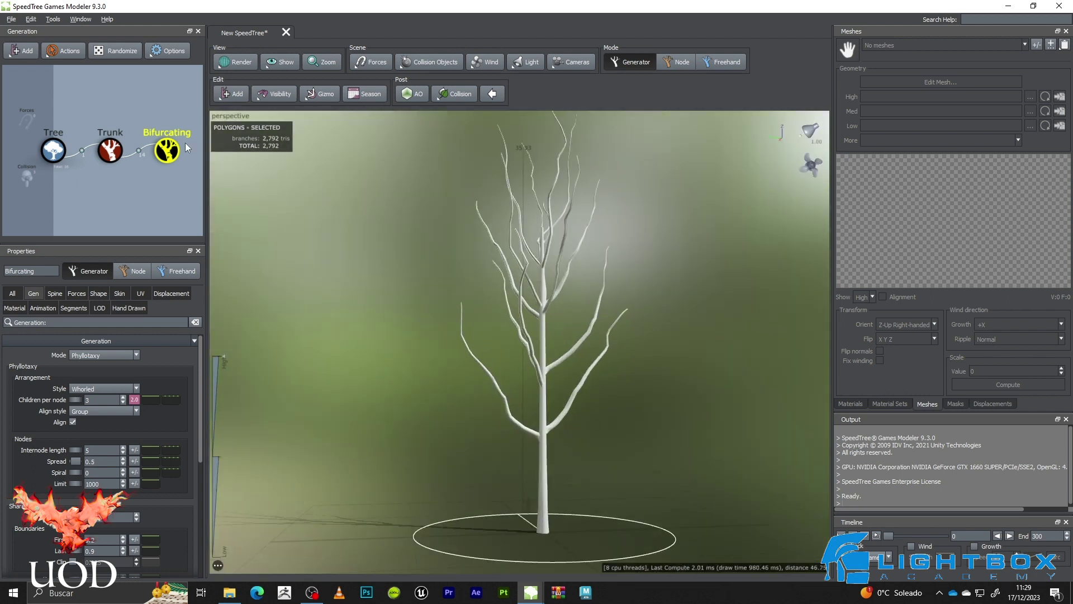
Try raising the Bifurcating branches' first boundary to 0.24, and undo the change
click(169, 149)
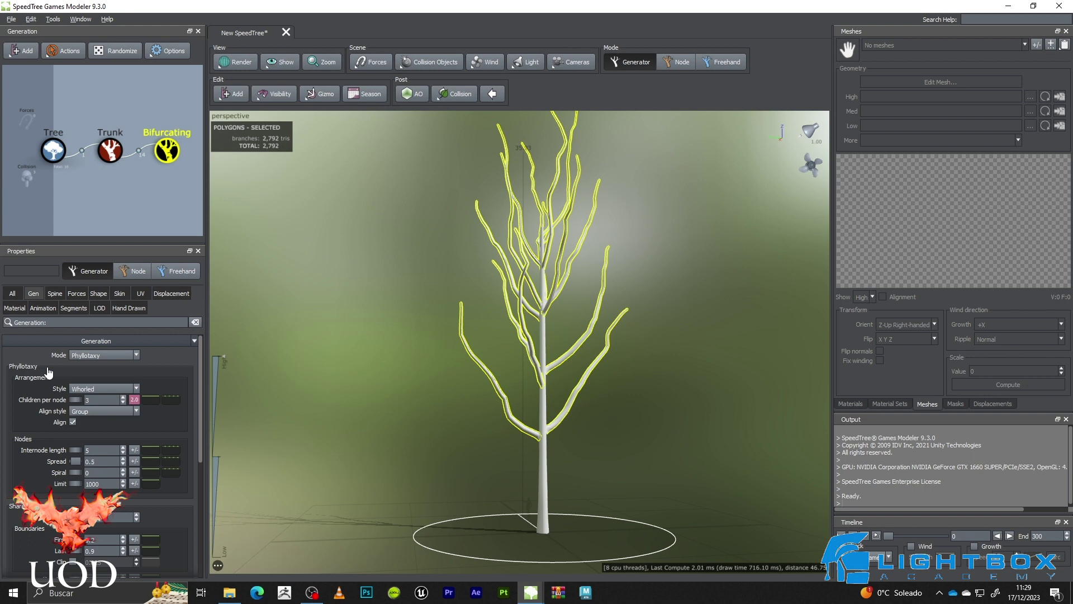
scroll(27, 478, down, 3)
drag(77, 471, 640, 362)
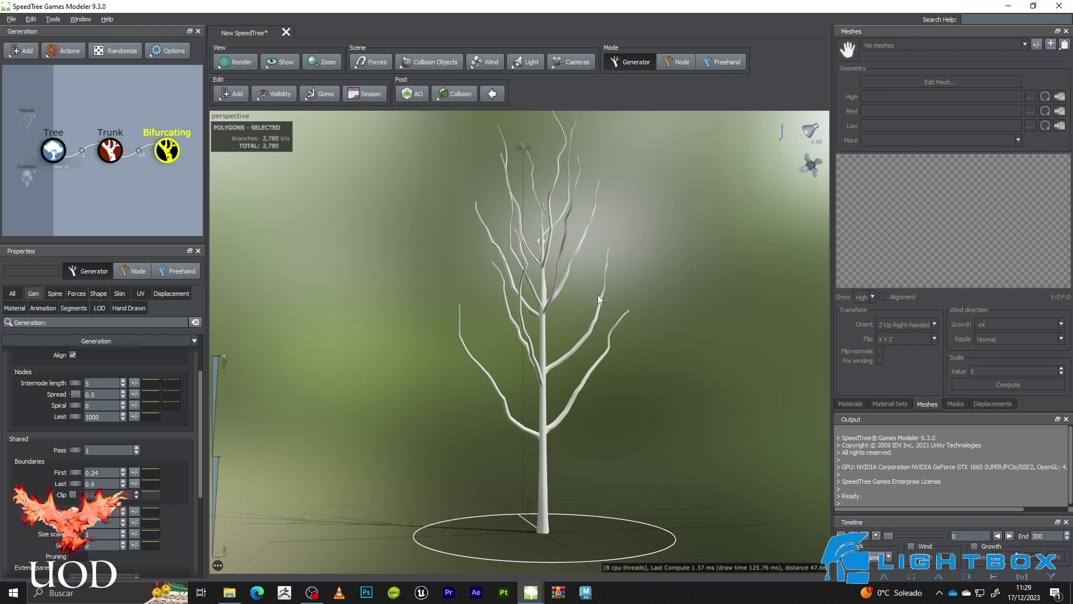
key(ctrl+z)
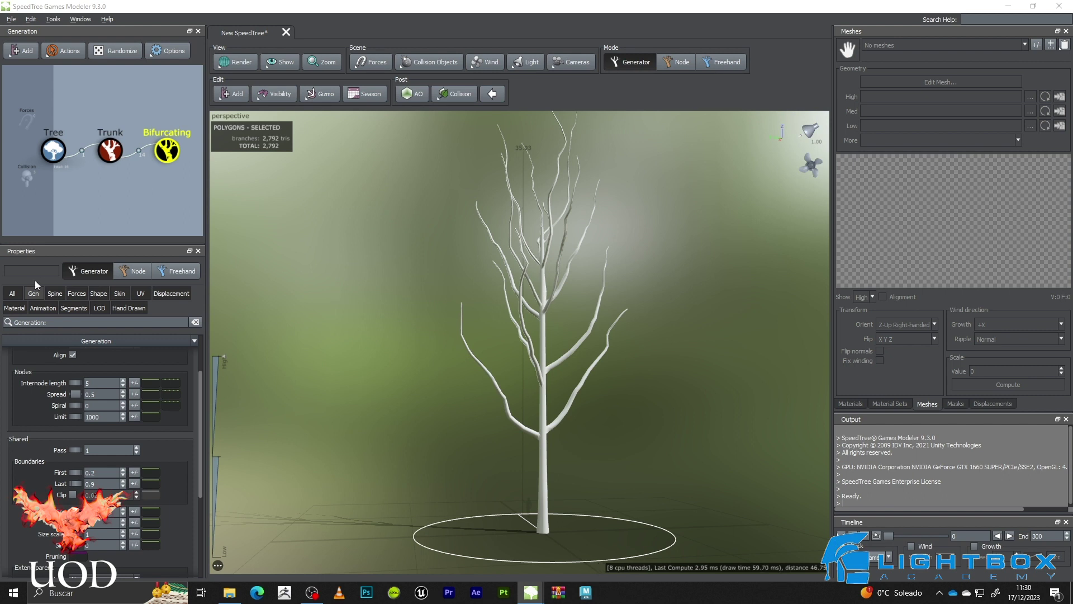
Set the branches' phyllotaxy arrangement style to Alternating (distichous)
scroll(116, 414, up, 2)
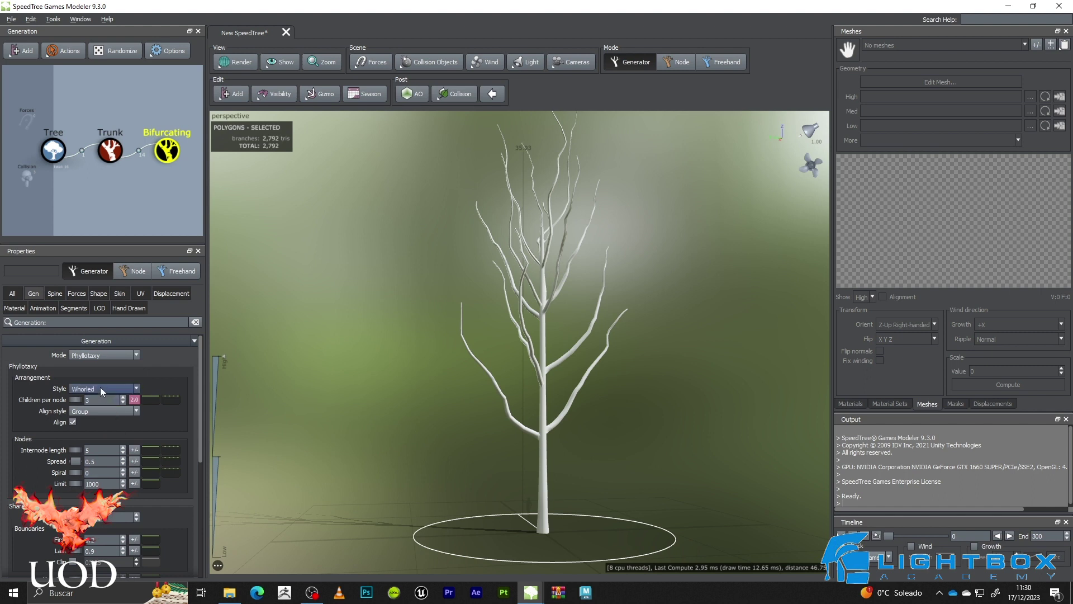
click(100, 387)
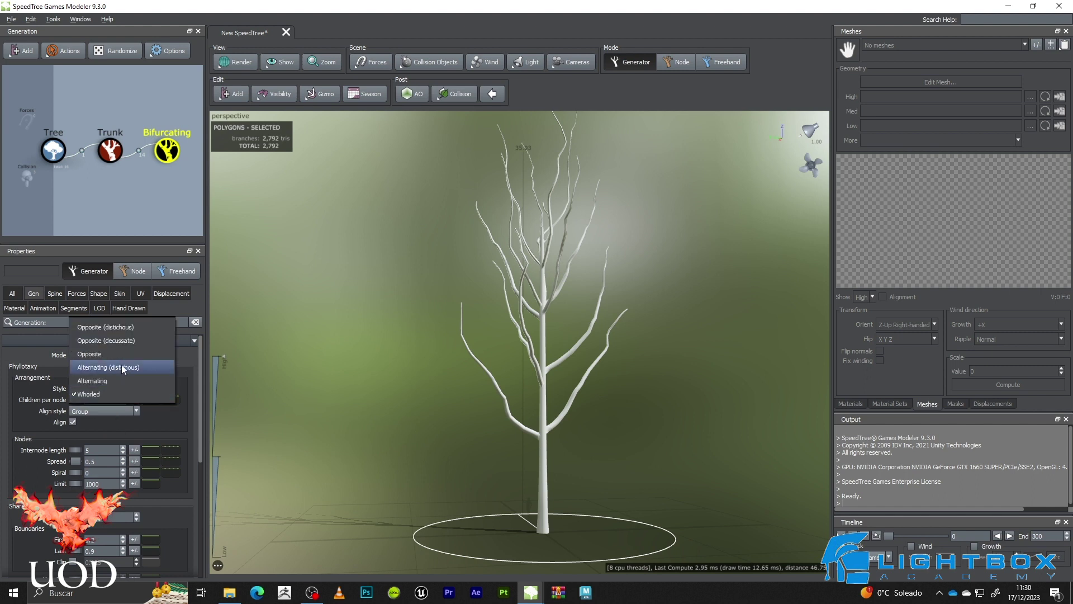
click(122, 366)
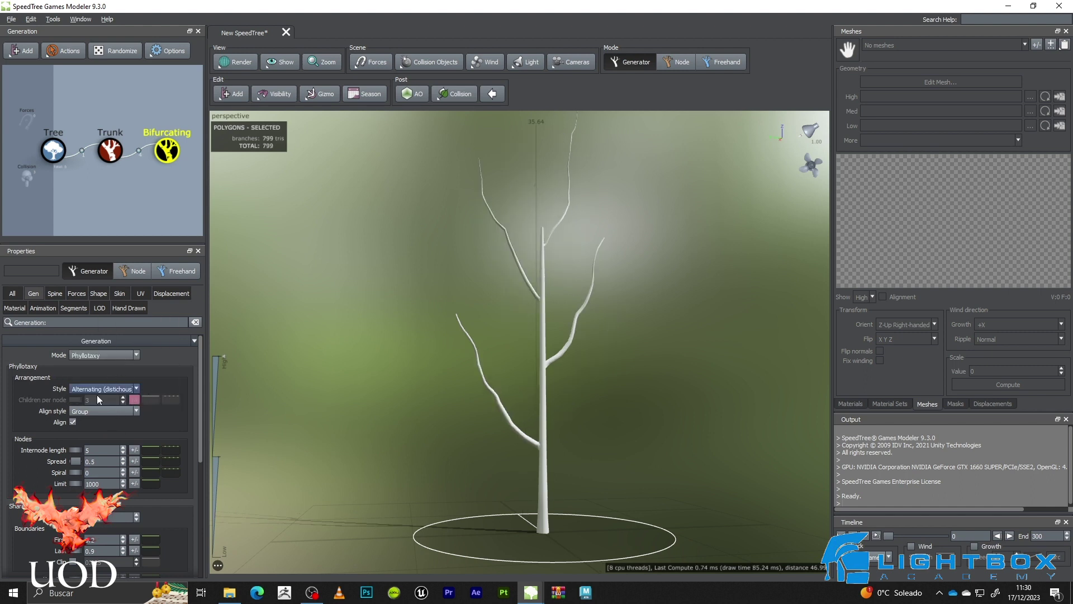
Reduce the branches' internode length to 0.5 to pack them more densely along the trunk
drag(76, 447, 3, 429)
drag(145, 445, 2, 457)
click(91, 451)
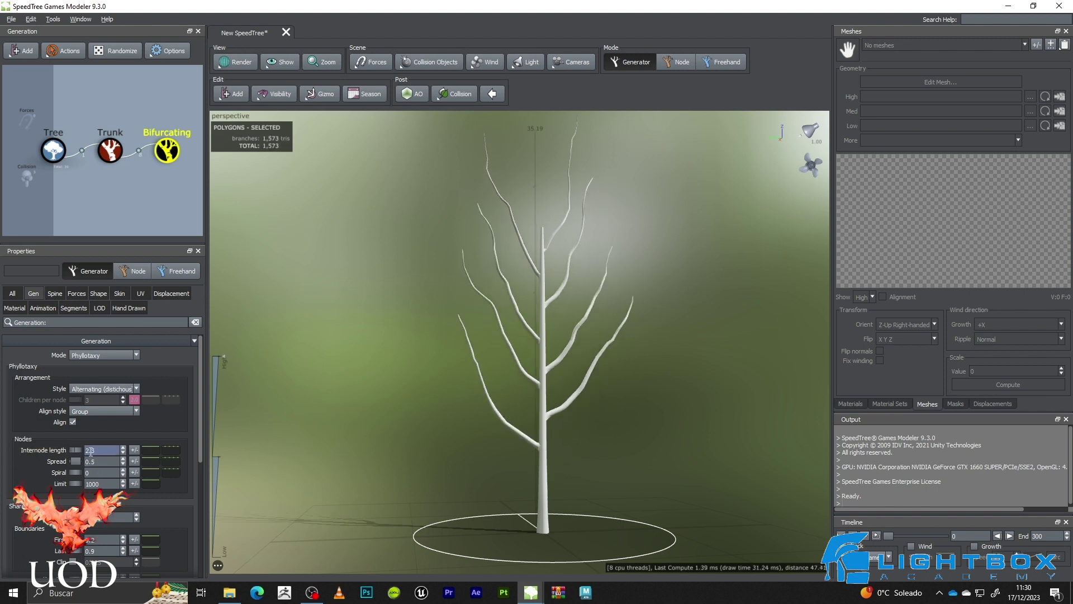
drag(78, 447, 32, 449)
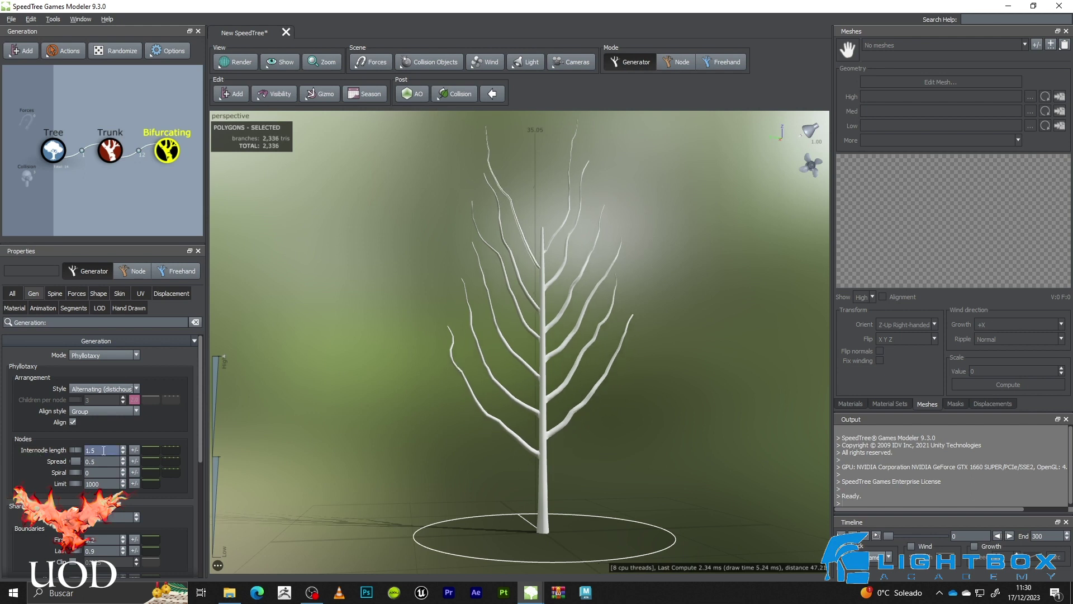
text(0.5)
key(Return)
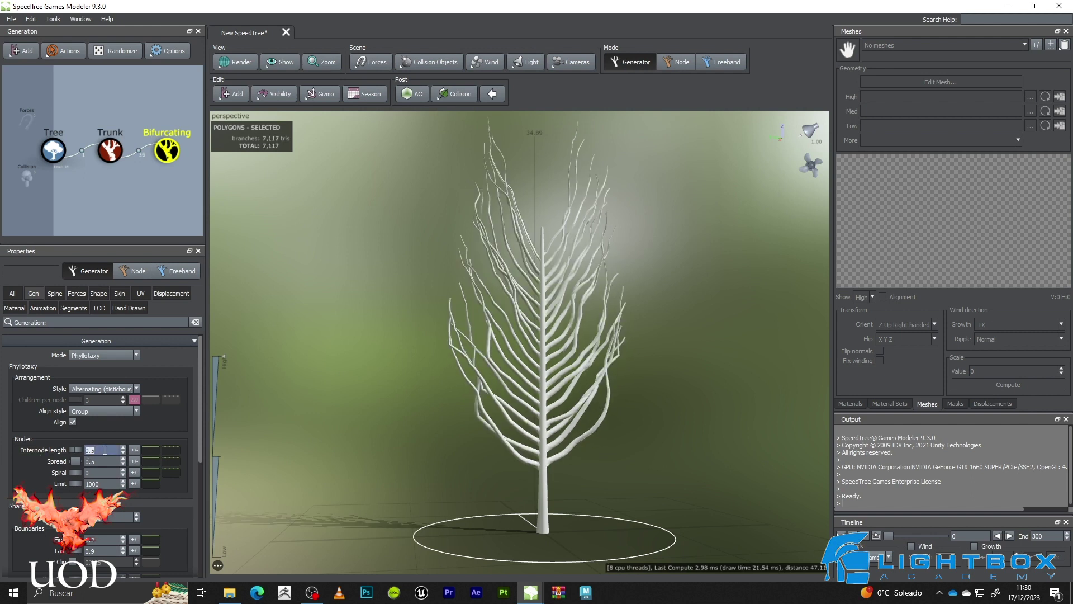
Set the branch nodes' spread to 0.8 and spiral to 0.75 to distribute the branches around the trunk
drag(655, 264, 626, 291)
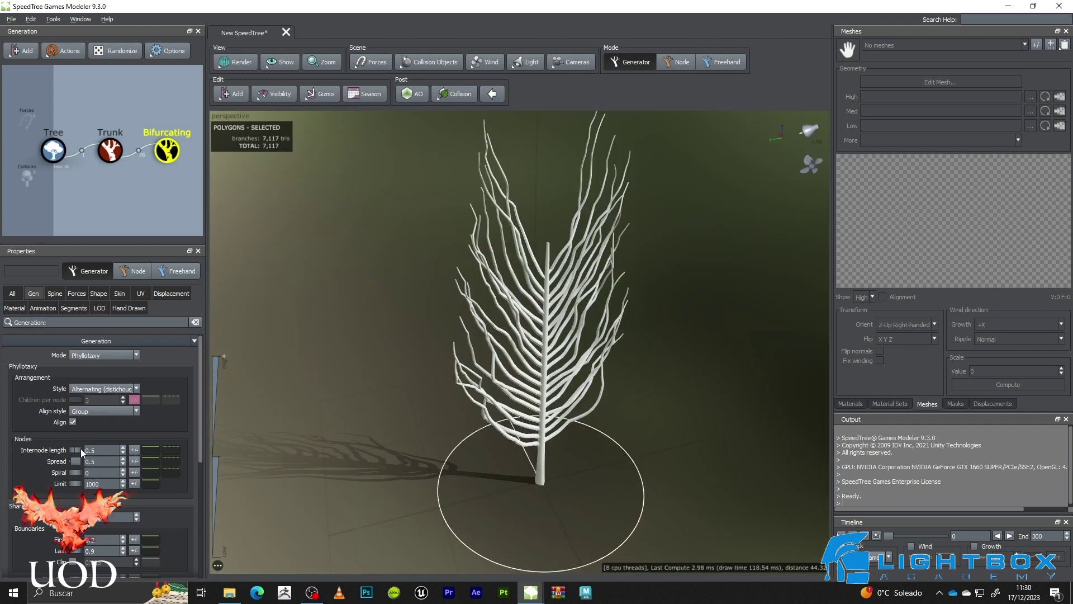
drag(74, 460, 95, 476)
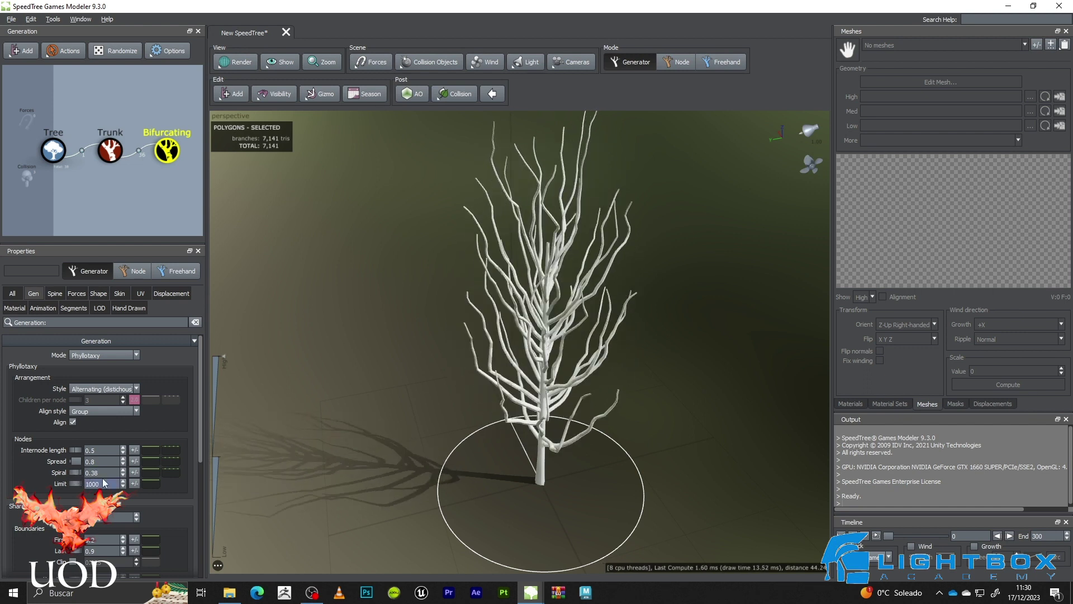
double_click(105, 472)
text(0.75)
key(Return)
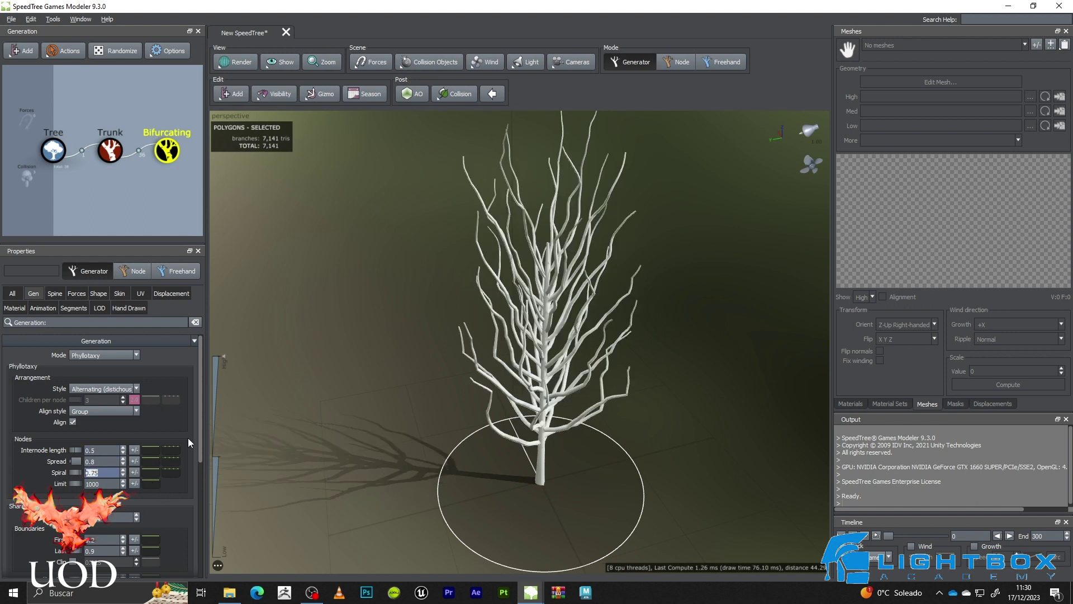
Set the branches' first generation boundary to 0.6 so they start higher on the trunk
scroll(200, 433, down, 2)
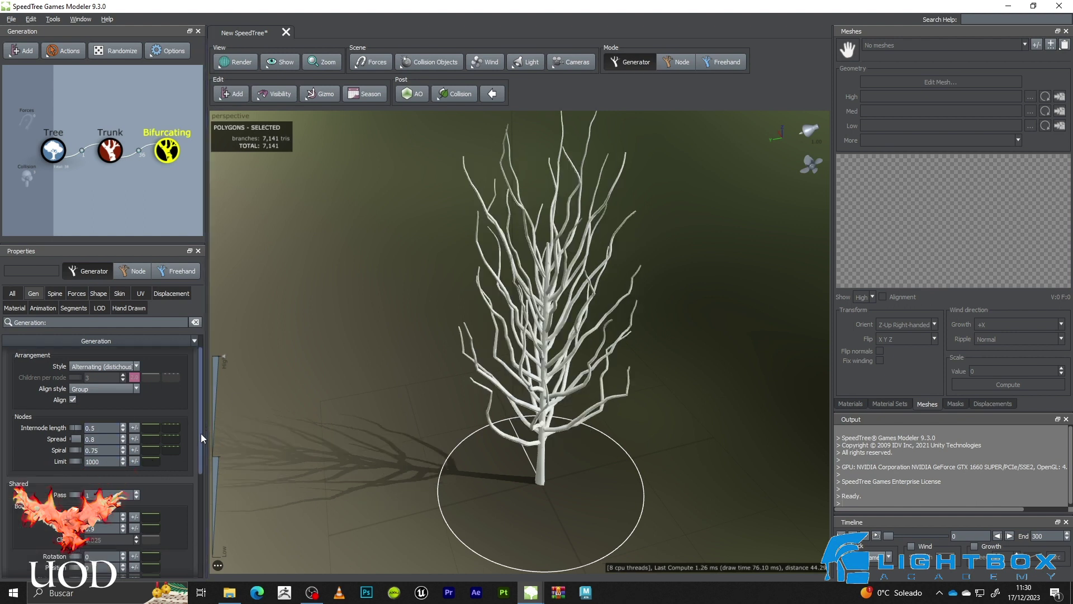
drag(78, 474, 93, 478)
double_click(102, 474)
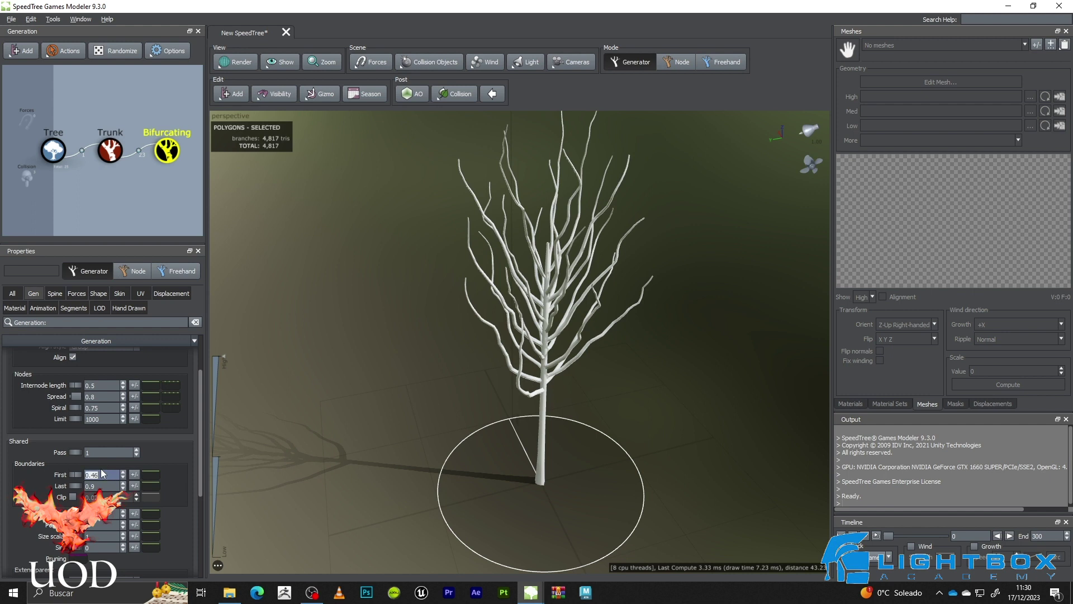
text(0.6)
key(Return)
Set the Bifurcating generator's extend parent type to Any so a branch continues from the trunk's tip
drag(620, 358, 604, 332)
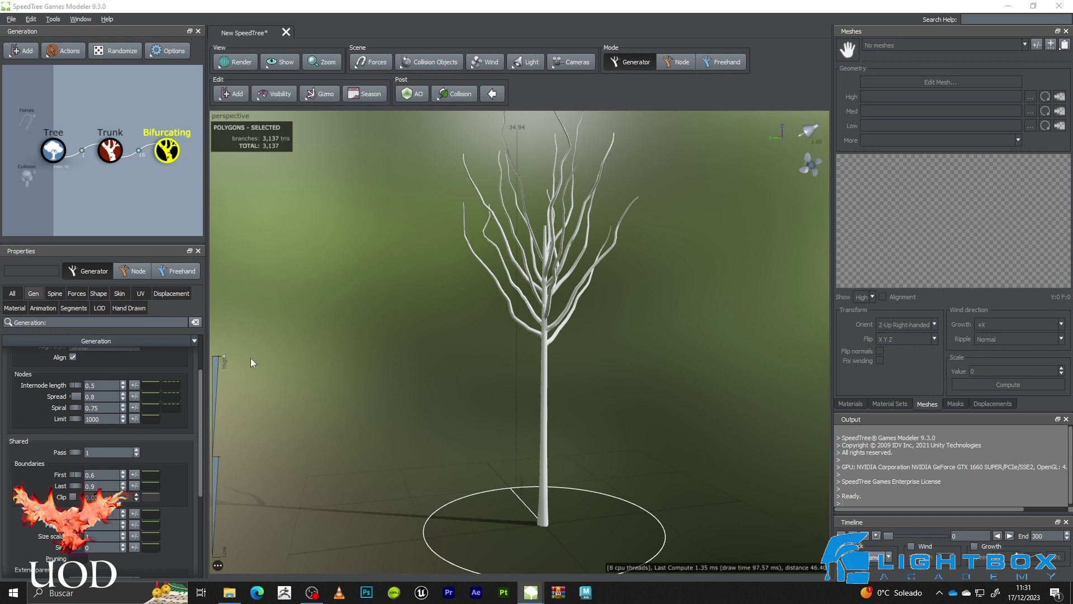
mouse_move(670, 334)
mouse_down()
mouse_move(686, 307)
mouse_move(700, 320)
mouse_move(683, 324)
mouse_up()
scroll(101, 475, down, 3)
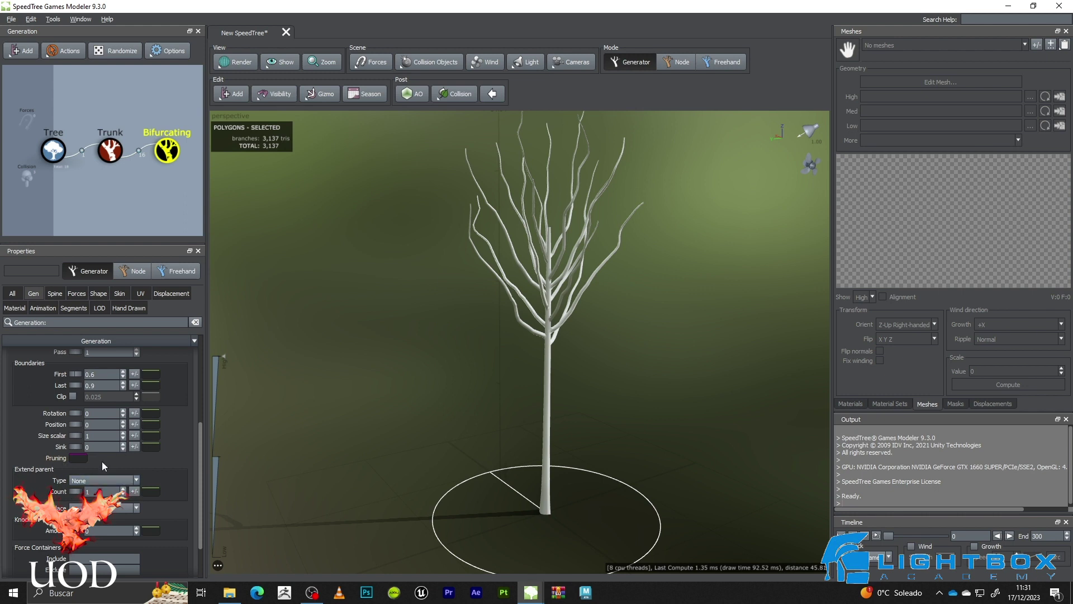
click(105, 478)
click(106, 490)
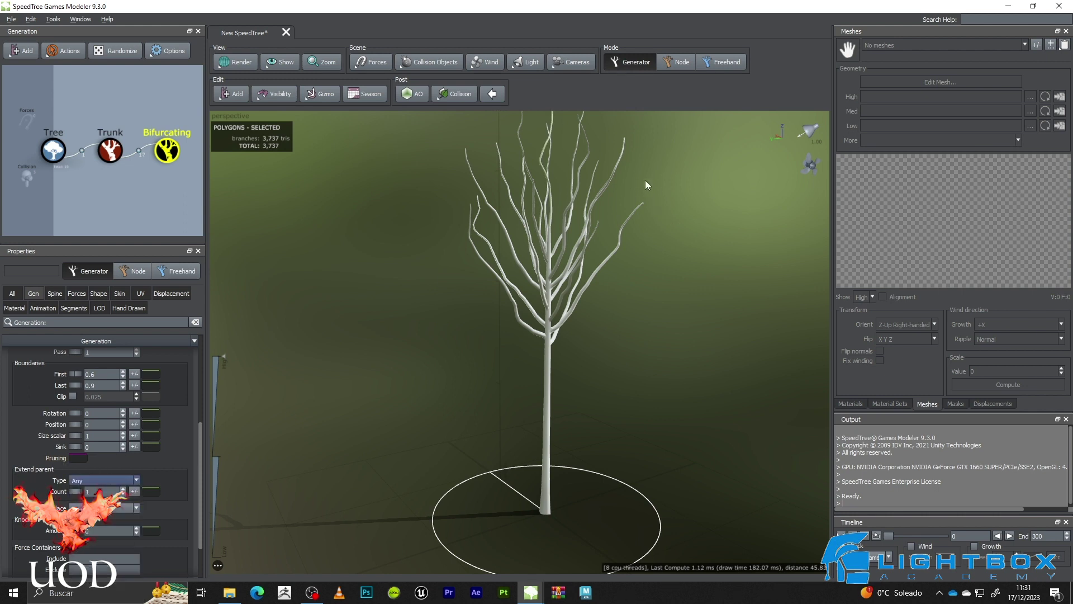
drag(632, 216, 514, 228)
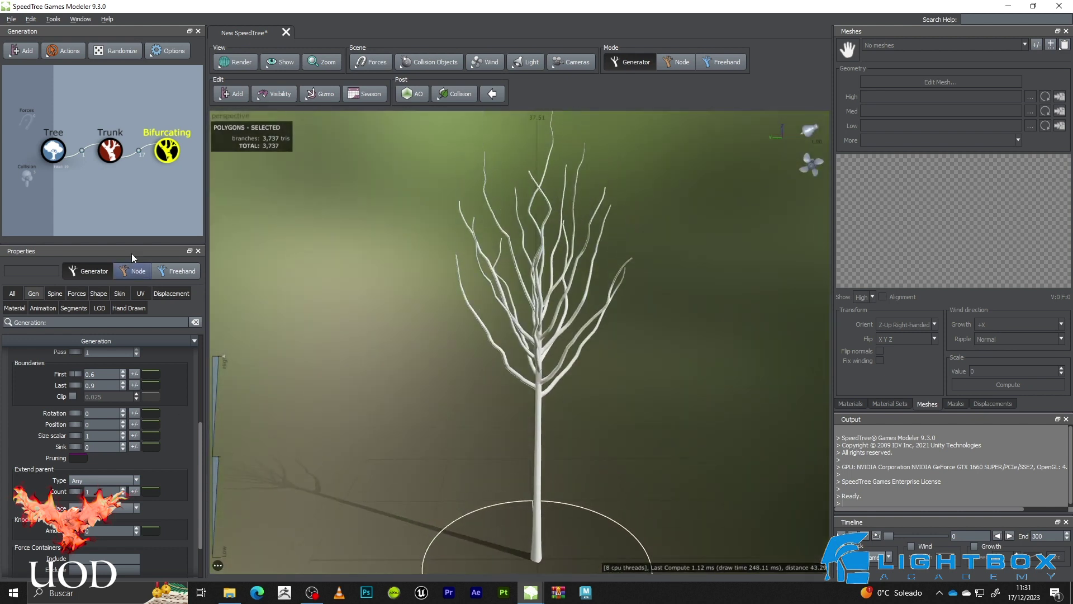
Reduce the Bifurcating branches' late spine noise amount so they run almost straight
click(48, 293)
scroll(22, 461, down, 5)
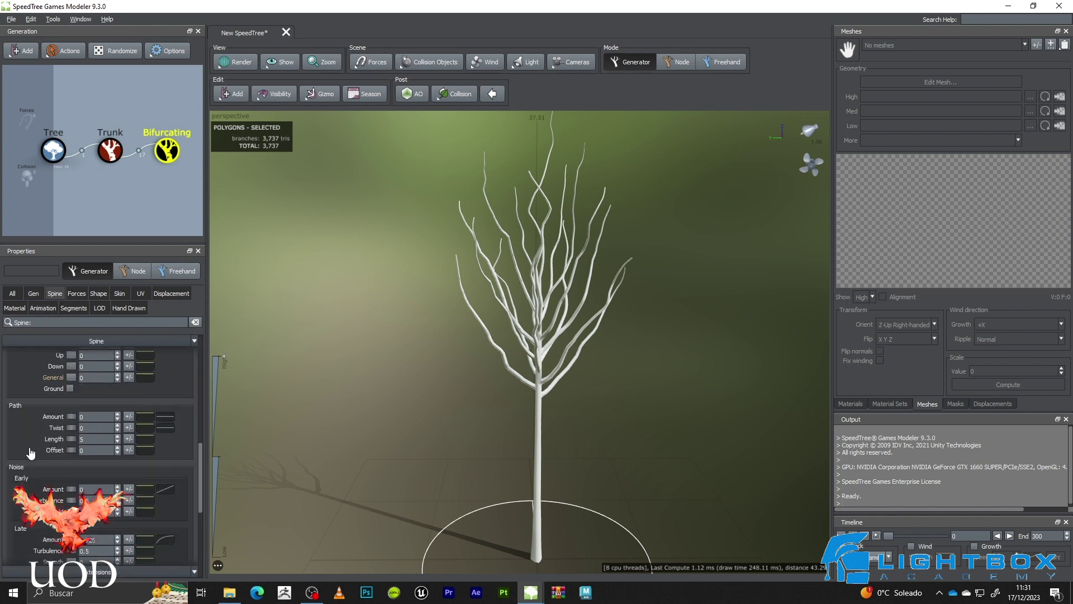
drag(71, 540, 3, 543)
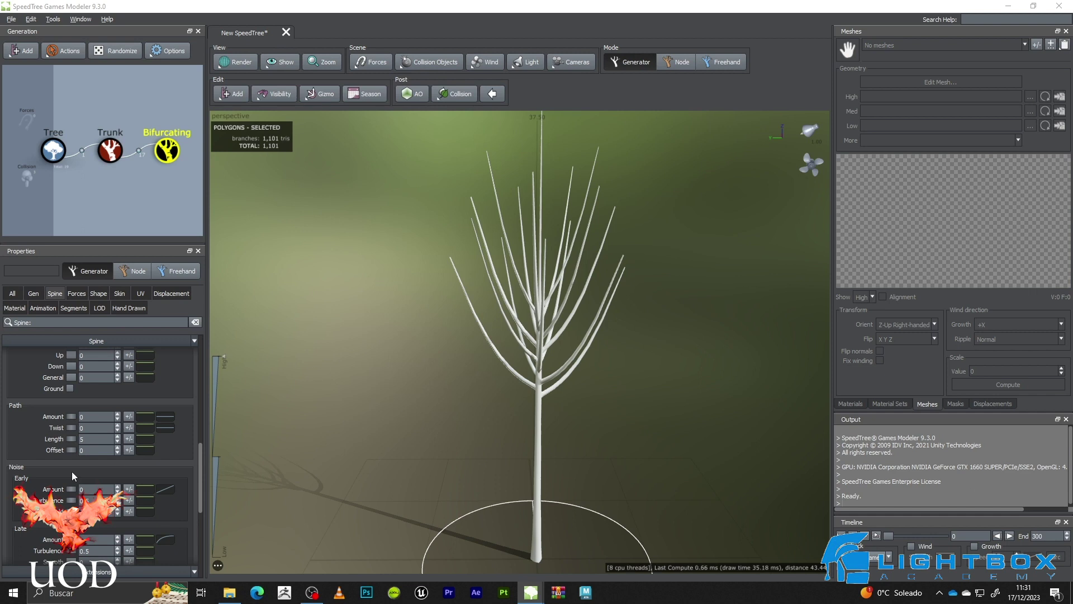
click(88, 539)
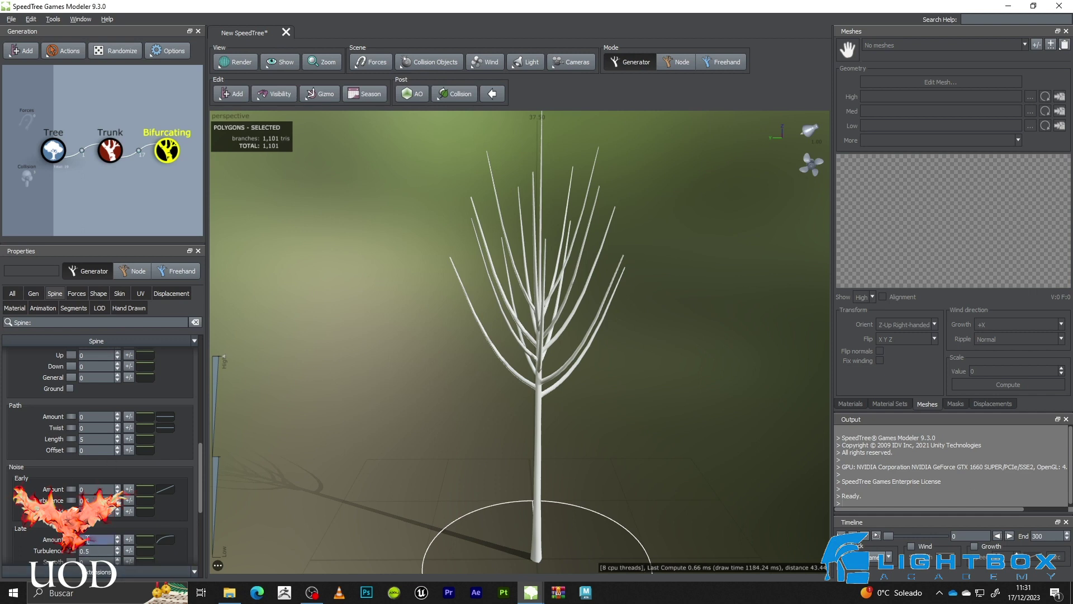
text(0.5)
key(Return)
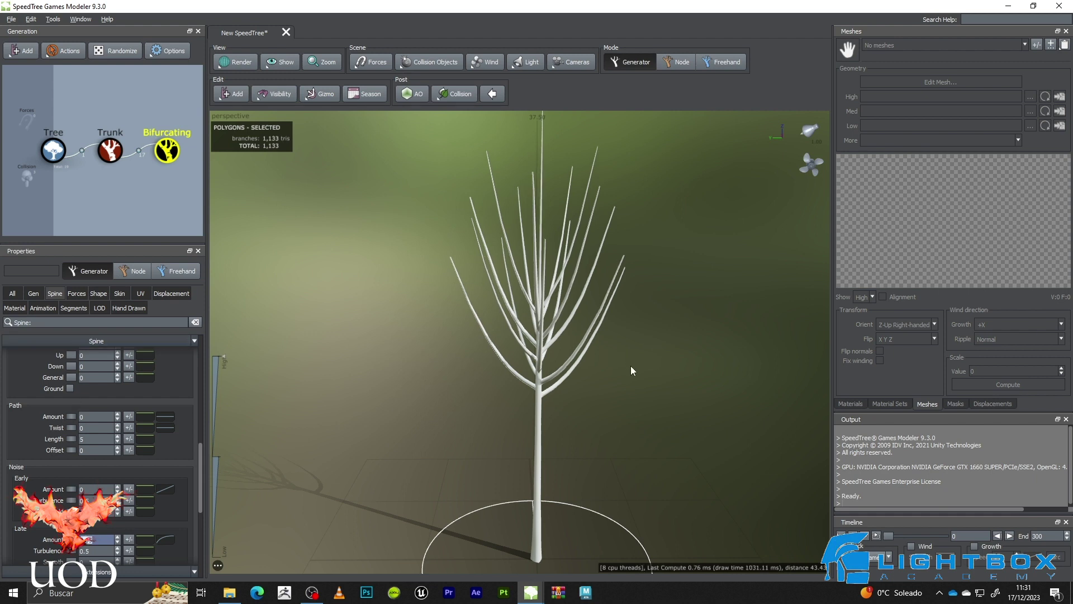
drag(592, 289, 577, 260)
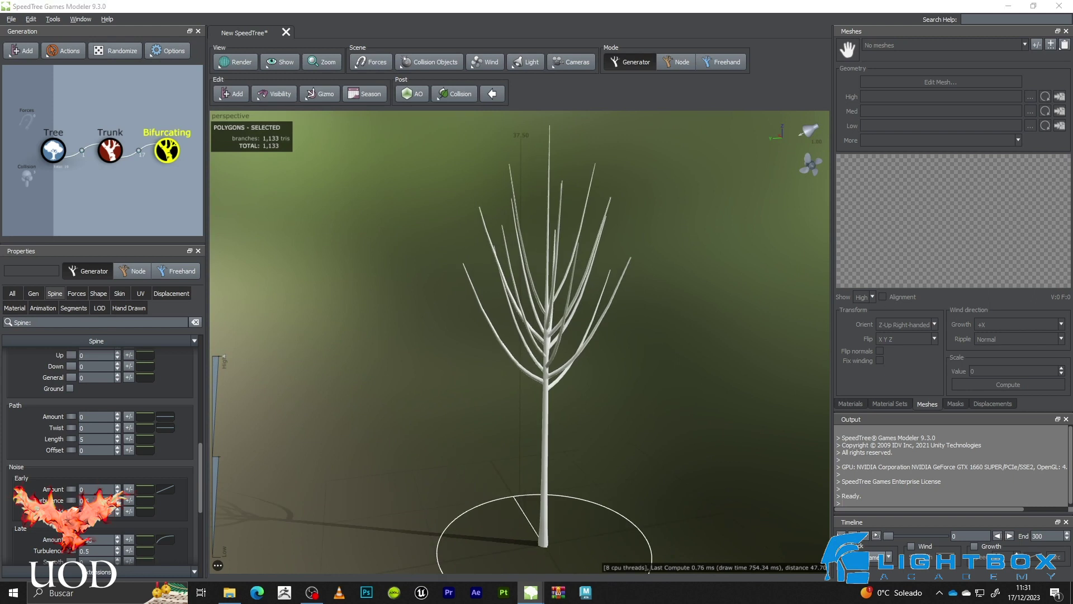
drag(601, 374, 648, 333)
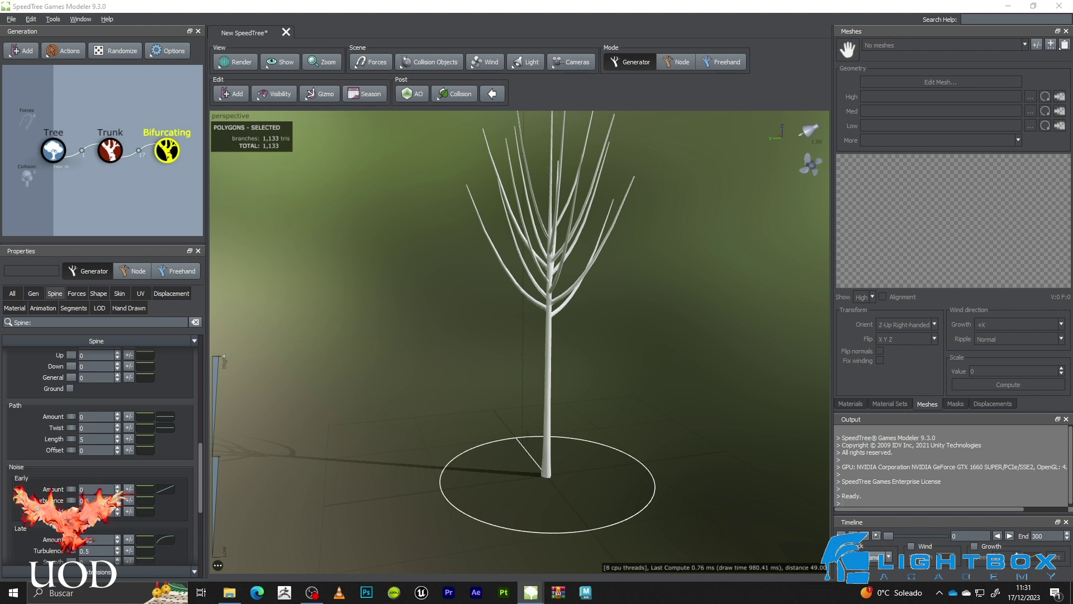
Try a start angle of 0 and a length of 0.2 as percentage of parent on the Bifurcating branches
scroll(49, 455, up, 10)
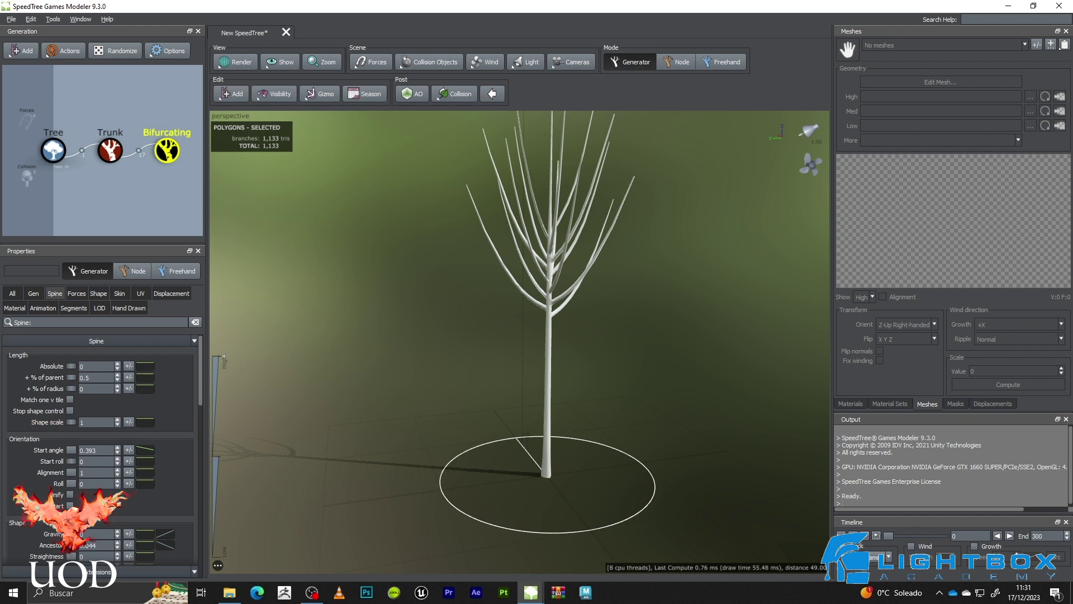
double_click(82, 449)
drag(71, 447, 77, 447)
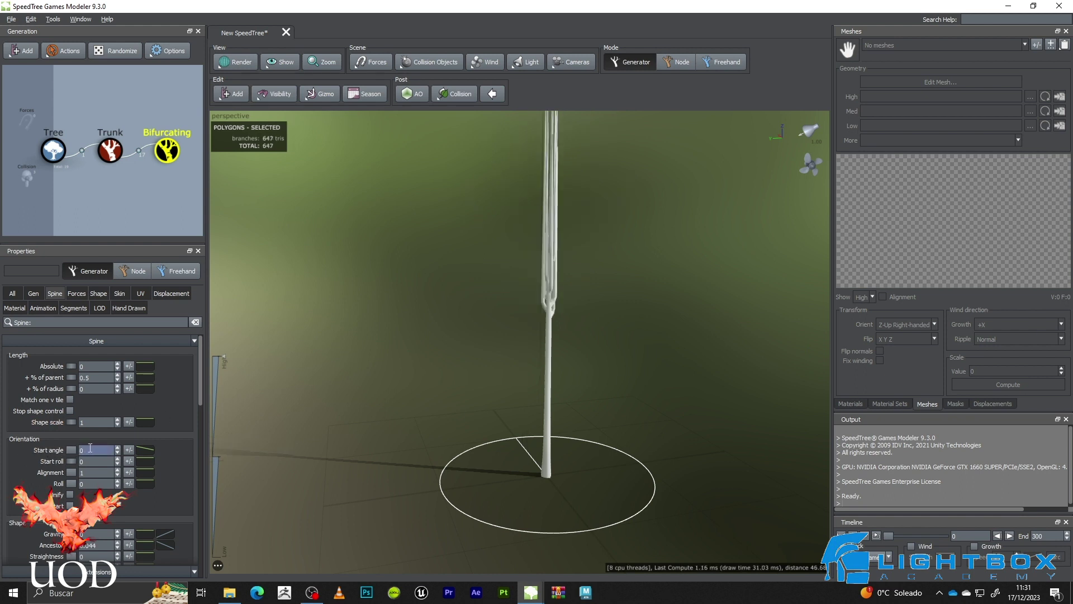
double_click(84, 377)
text(0.2)
key(Return)
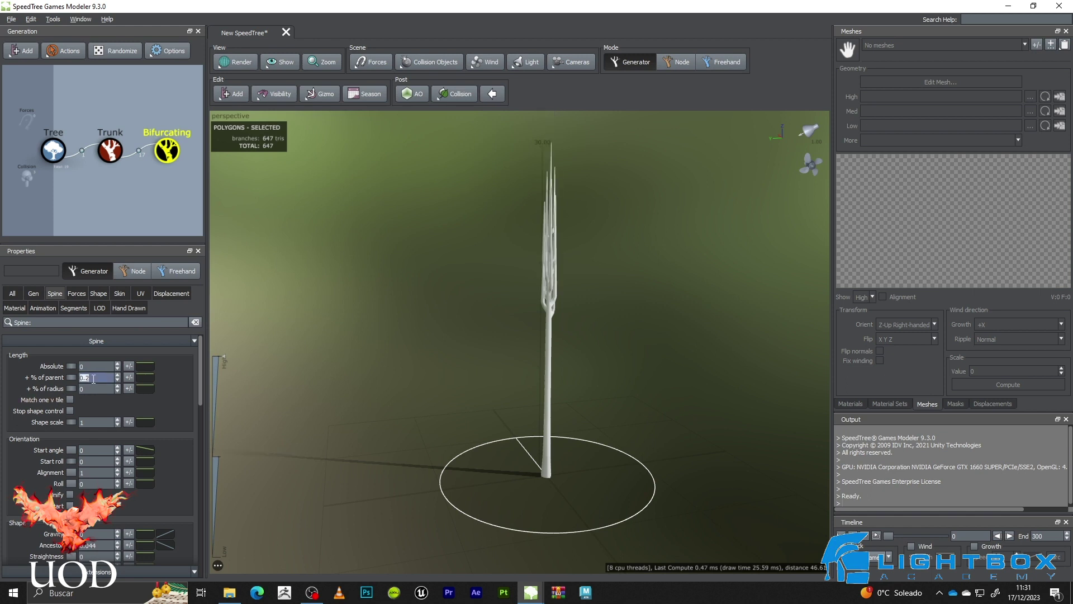
Set the Bifurcating branches' start angle to 1 so they leave the trunk almost horizontally
click(88, 449)
double_click(87, 449)
text(1)
key(Return)
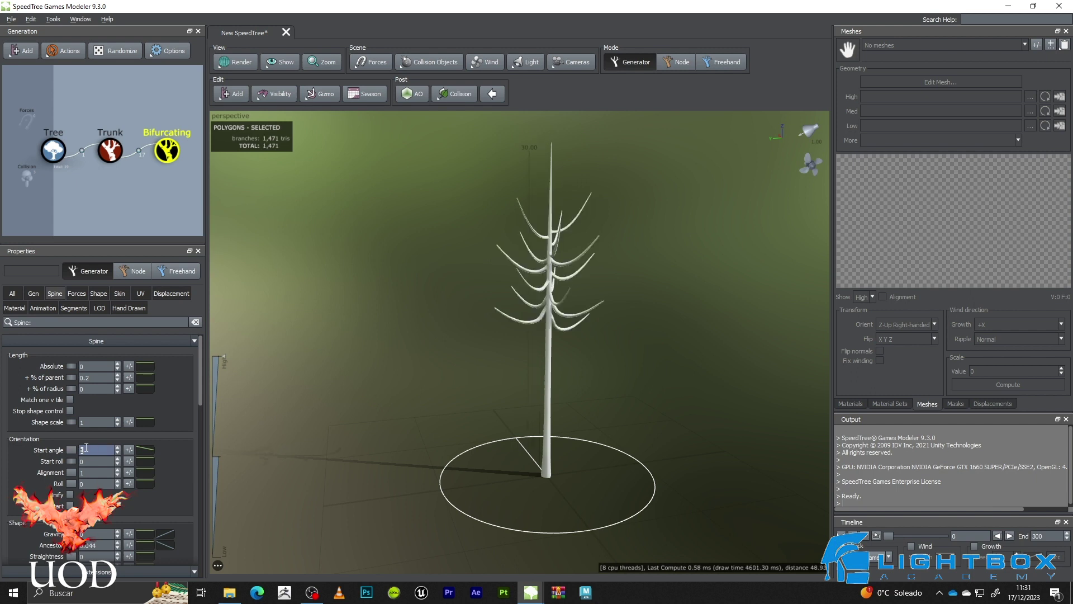
Set the Bifurcating branches' length as percentage of parent to 0.3
scroll(574, 274, up, 1)
scroll(575, 273, up, 3)
mouse_move(594, 260)
mouse_down()
mouse_move(622, 258)
mouse_move(587, 276)
mouse_up()
scroll(582, 267, up, 4)
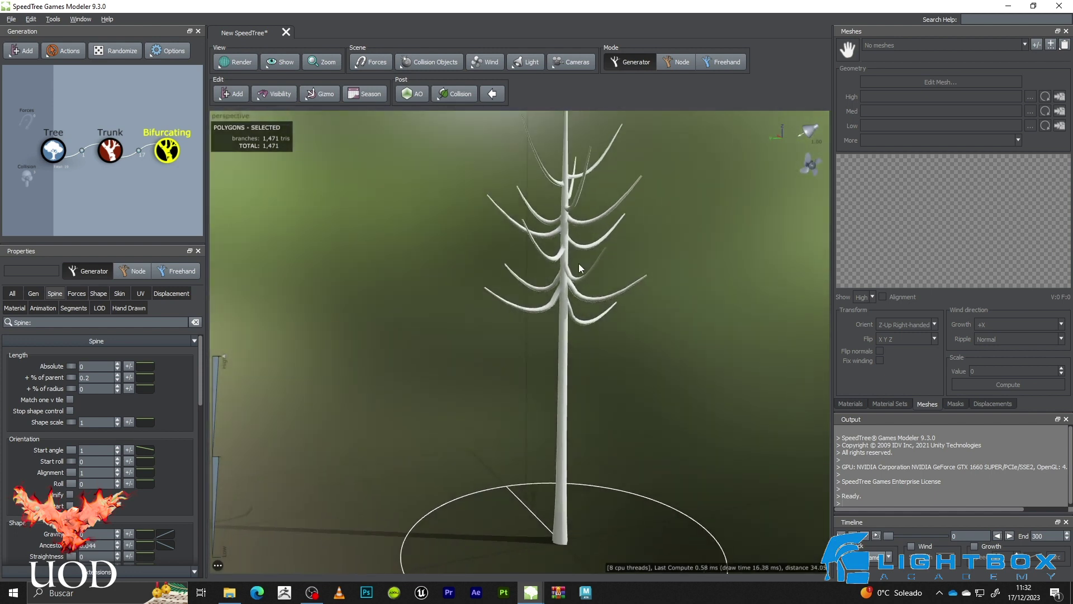
mouse_move(567, 257)
middle_down()
mouse_move(561, 273)
mouse_move(567, 254)
middle_up()
drag(568, 254, 558, 286)
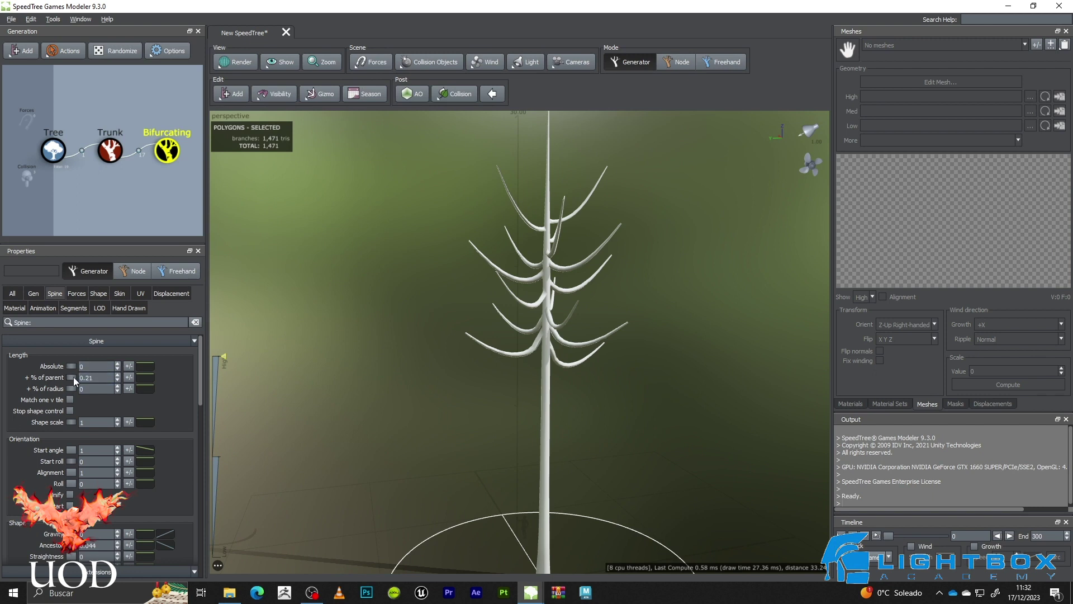
drag(73, 377, 77, 377)
double_click(102, 377)
text(0.3)
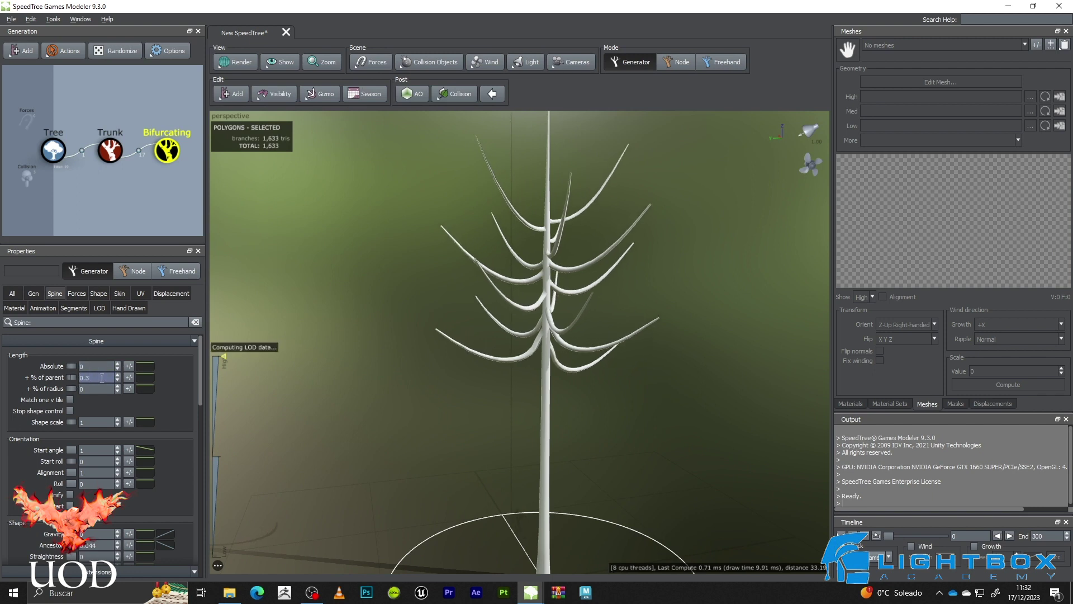
key(Return)
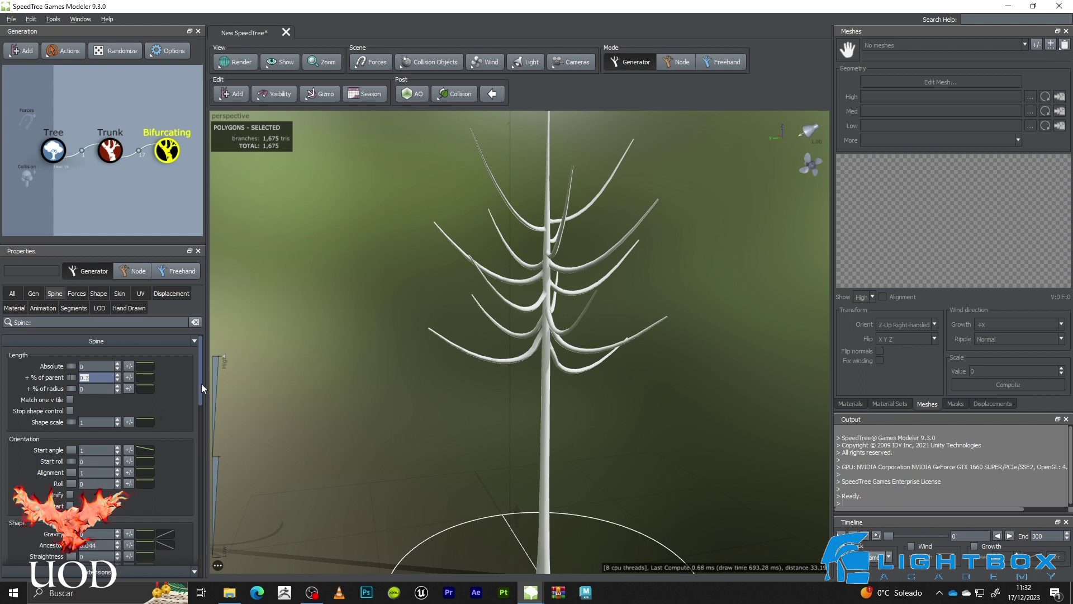
Raise the Bifurcating branches' spine gravity to 0.14 so their tips droop
scroll(201, 383, down, 3)
mouse_move(70, 437)
mouse_down()
mouse_move(85, 443)
mouse_move(64, 439)
mouse_move(77, 440)
mouse_up()
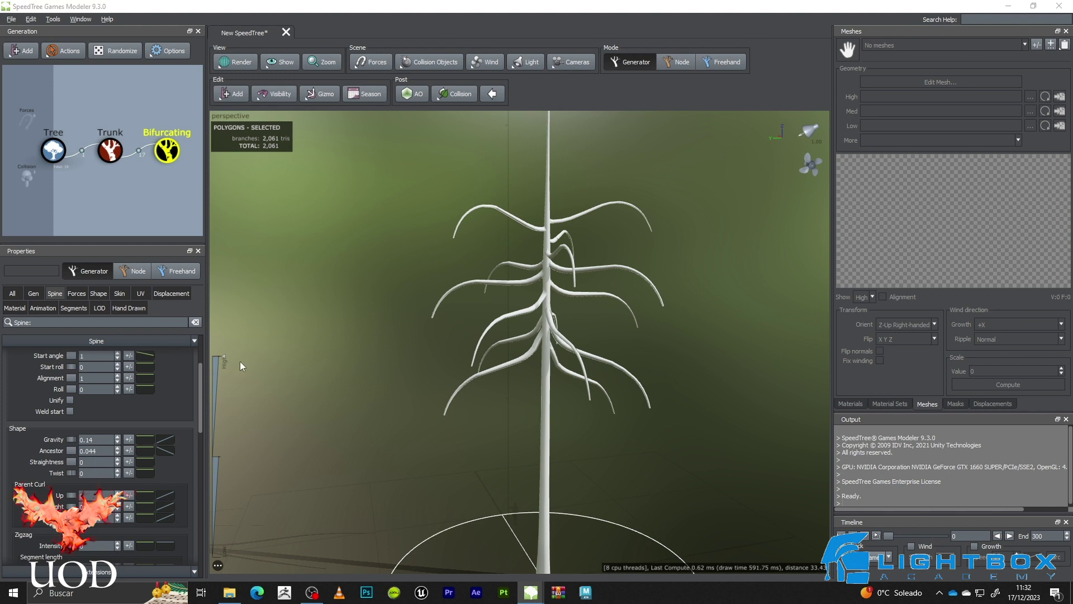
click(96, 436)
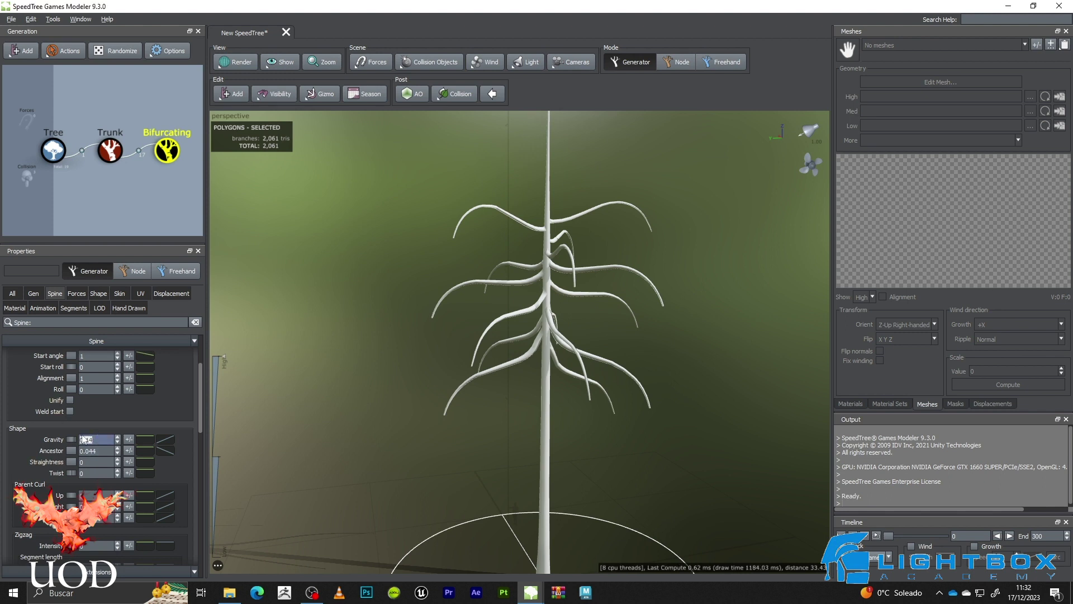
Set the branches' start angle to 0.2 and raise their gravity to 0.23 for upright, arching shapes
scroll(80, 425, up, 3)
double_click(88, 451)
text(0.2)
key(Return)
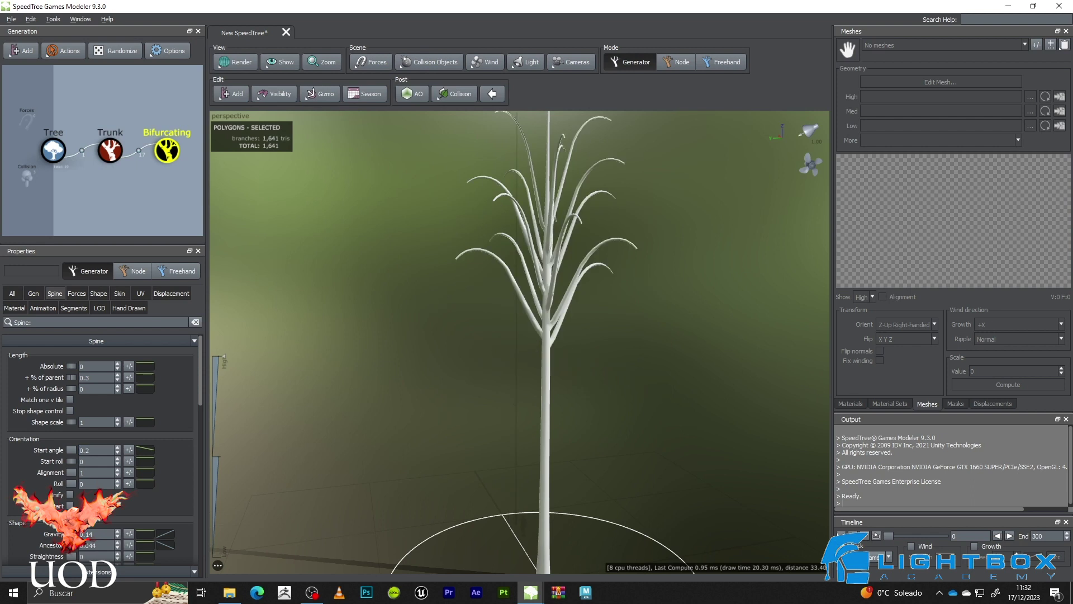
drag(71, 533, 84, 533)
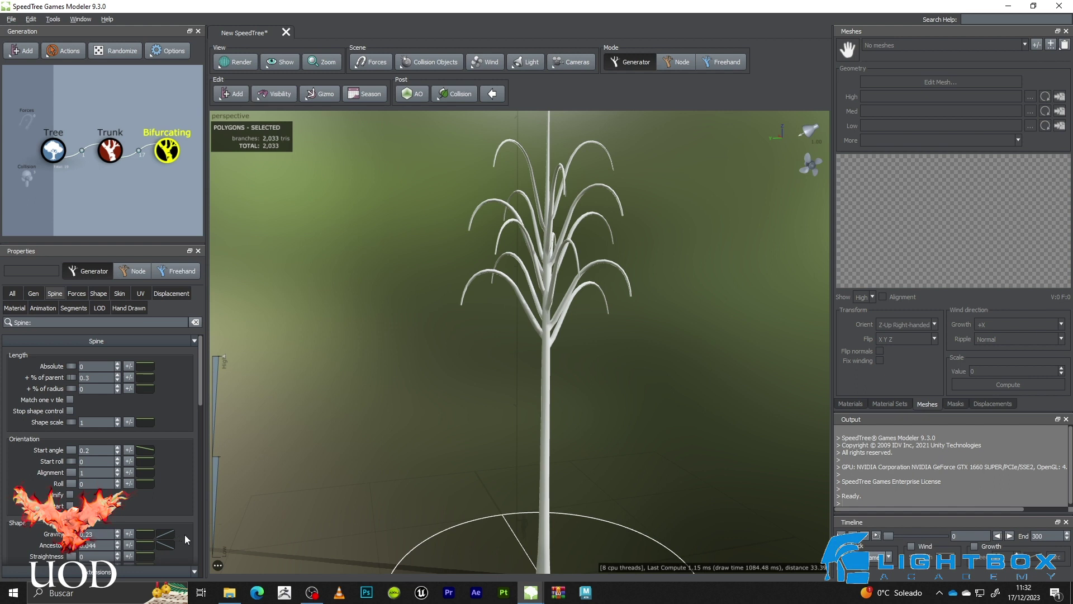
Reshape the gravity profile curve with a low point at about X 0.38, Y 0.07 and its start raised to 0.09
click(166, 531)
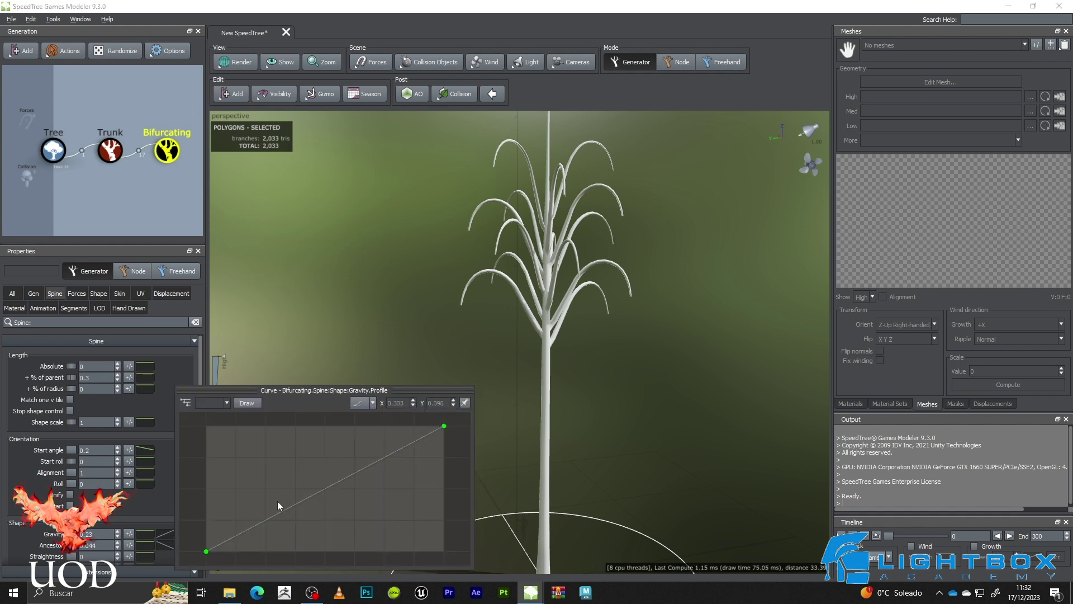
drag(295, 504, 303, 529)
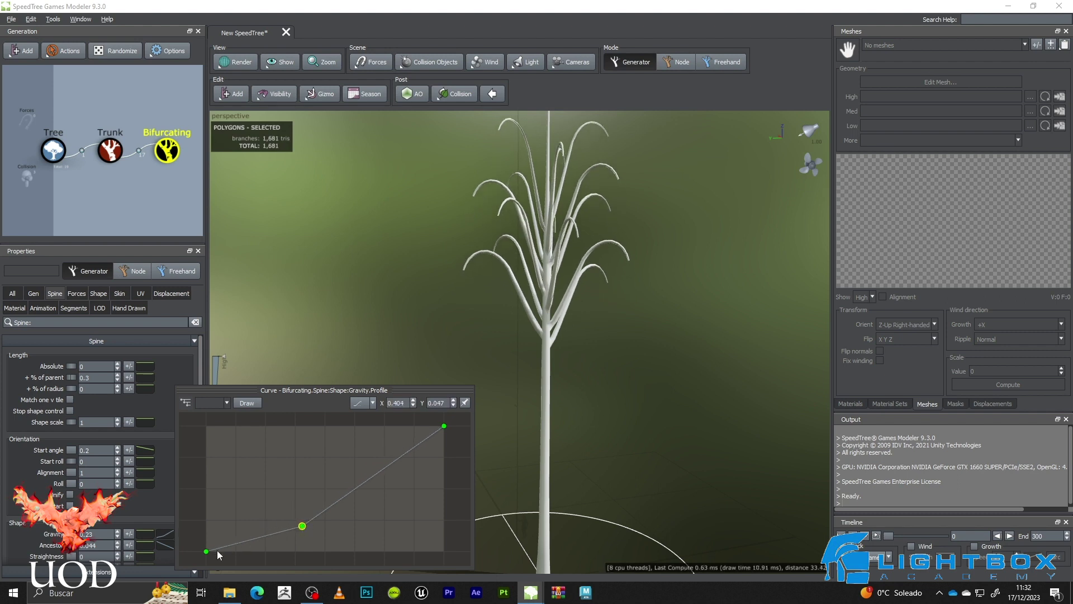
drag(207, 548, 212, 486)
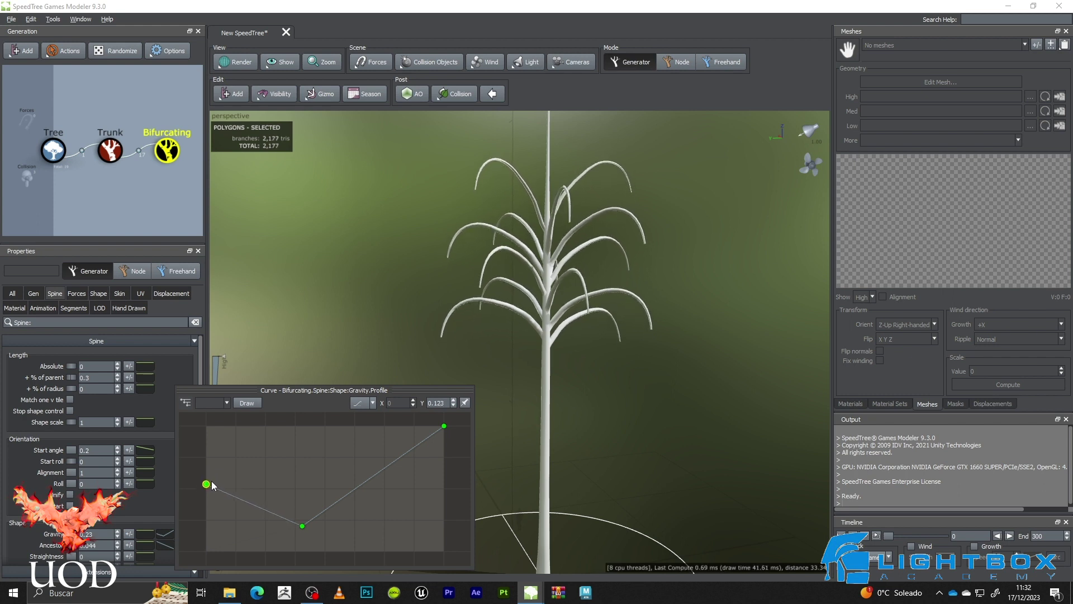
mouse_move(302, 525)
mouse_down()
mouse_move(291, 494)
mouse_move(297, 513)
mouse_up()
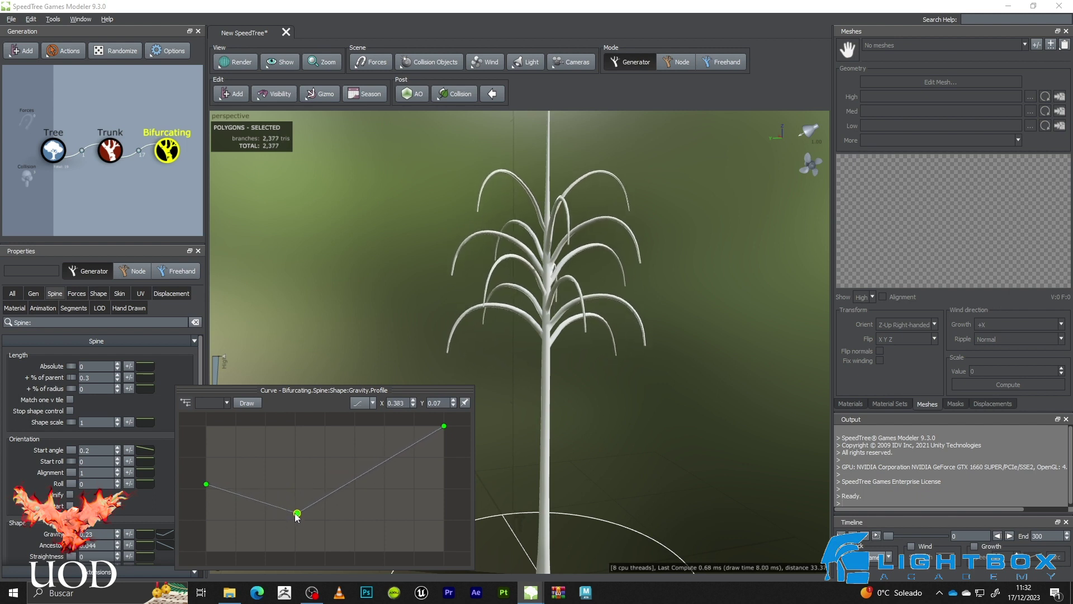
drag(206, 485, 206, 502)
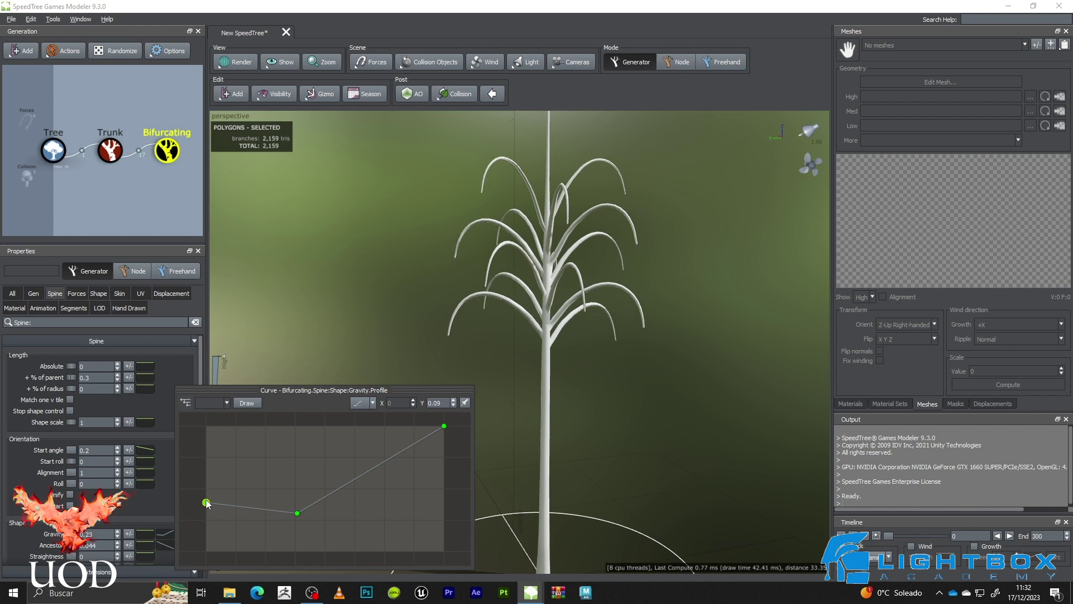
Add a smooth control point past the gravity profile's low point and round the low point with tangent handles
click(347, 484)
drag(348, 484, 390, 477)
double_click(357, 498)
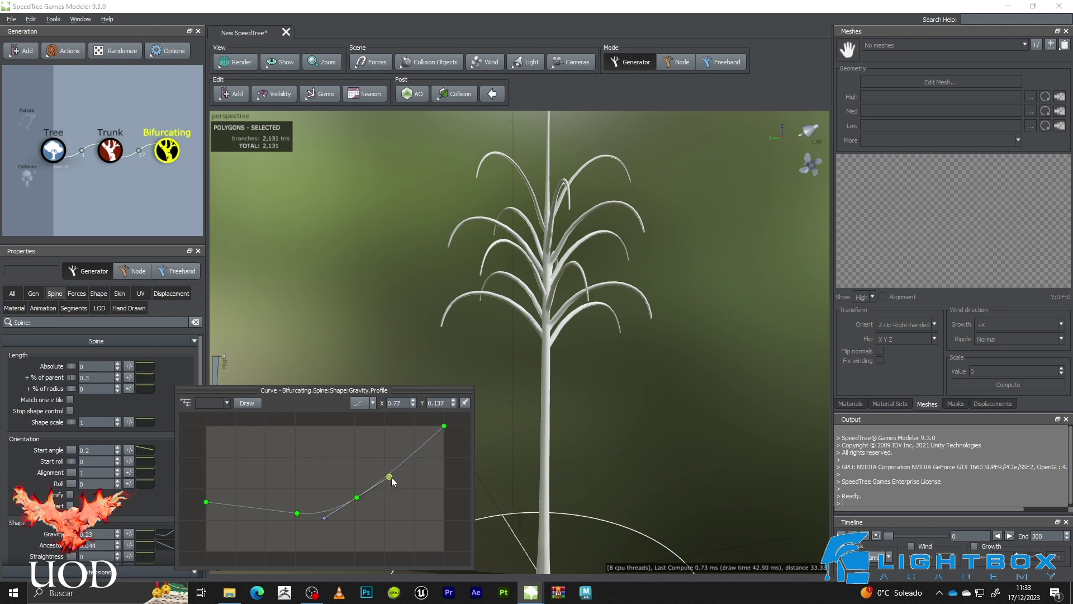
double_click(297, 513)
mouse_move(312, 513)
mouse_down()
mouse_move(347, 511)
mouse_move(291, 518)
mouse_move(343, 513)
mouse_move(315, 518)
mouse_up()
click(296, 517)
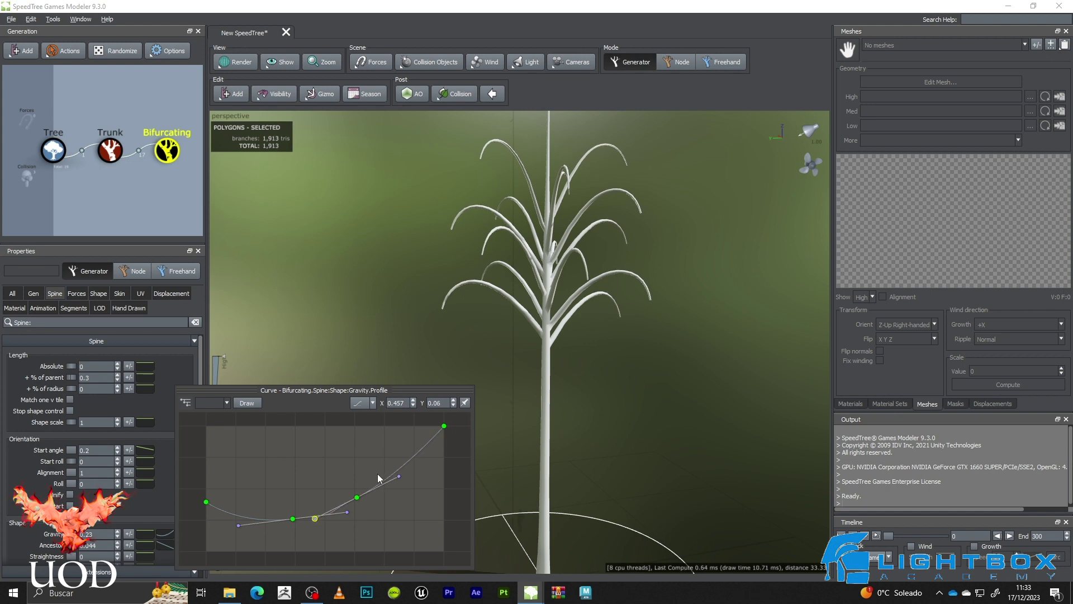
Add a smooth point near the gravity profile's end and raise its start to about 0.149 before closing the curve
click(403, 462)
mouse_move(404, 463)
mouse_down()
mouse_move(405, 450)
mouse_move(409, 462)
mouse_up()
click(430, 428)
drag(431, 429, 429, 428)
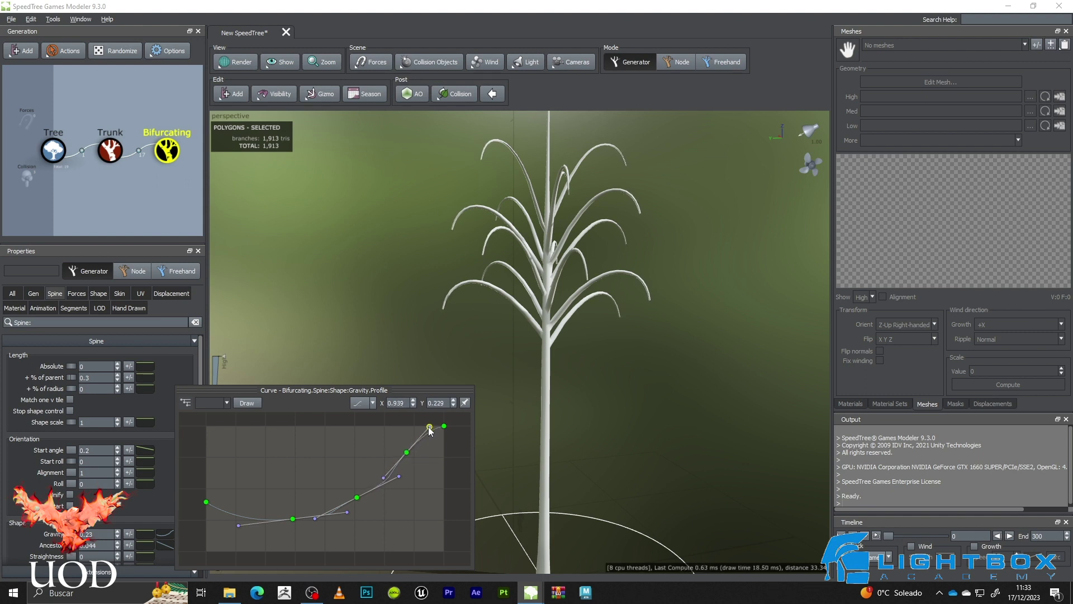
drag(205, 504, 214, 476)
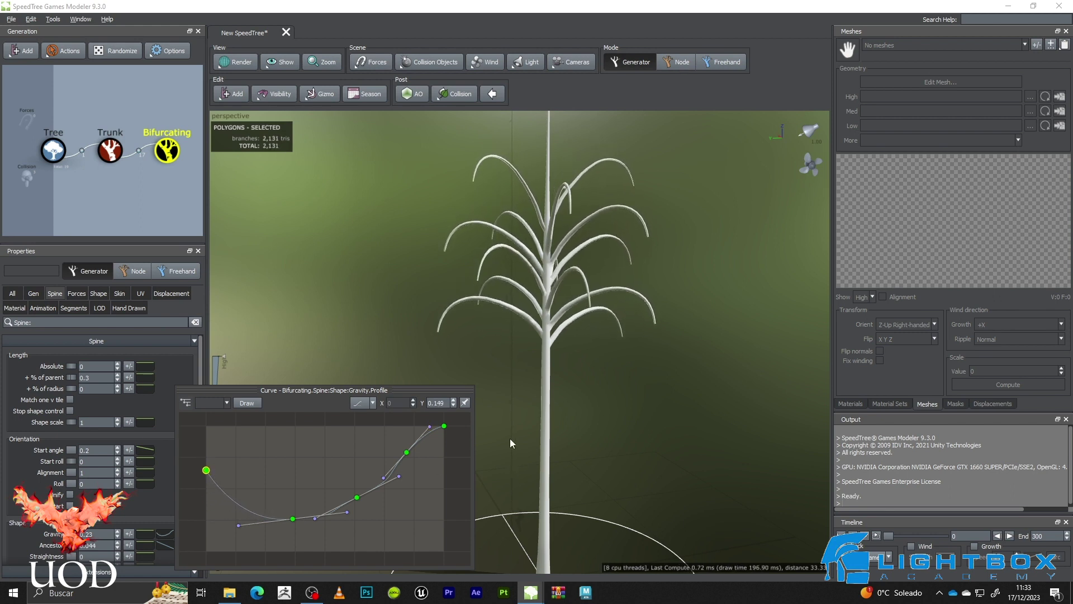
mouse_move(343, 461)
middle_down()
mouse_move(364, 464)
mouse_move(352, 447)
middle_up()
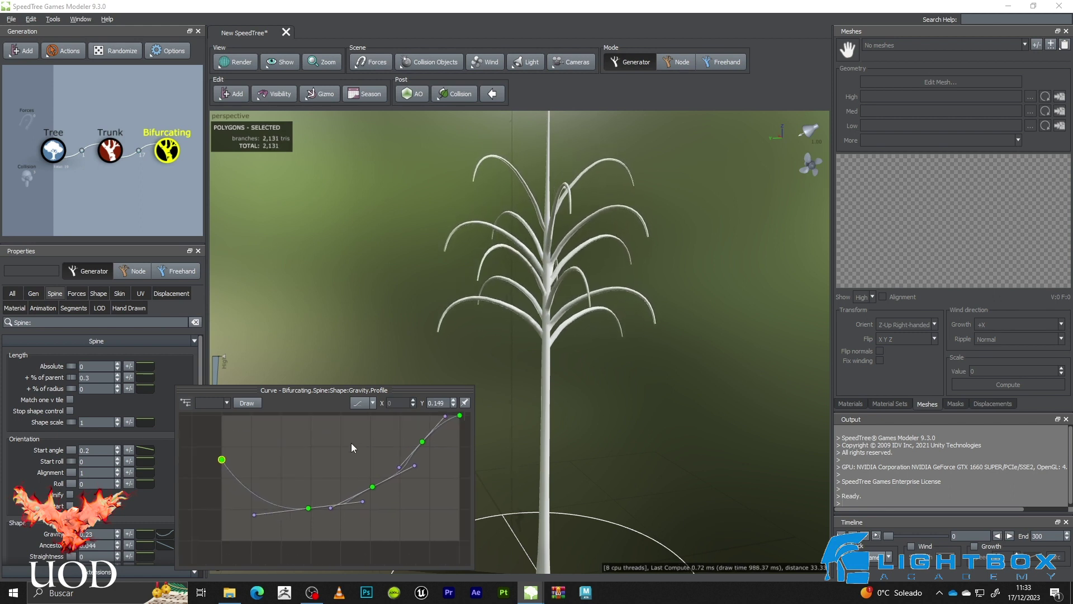
click(297, 324)
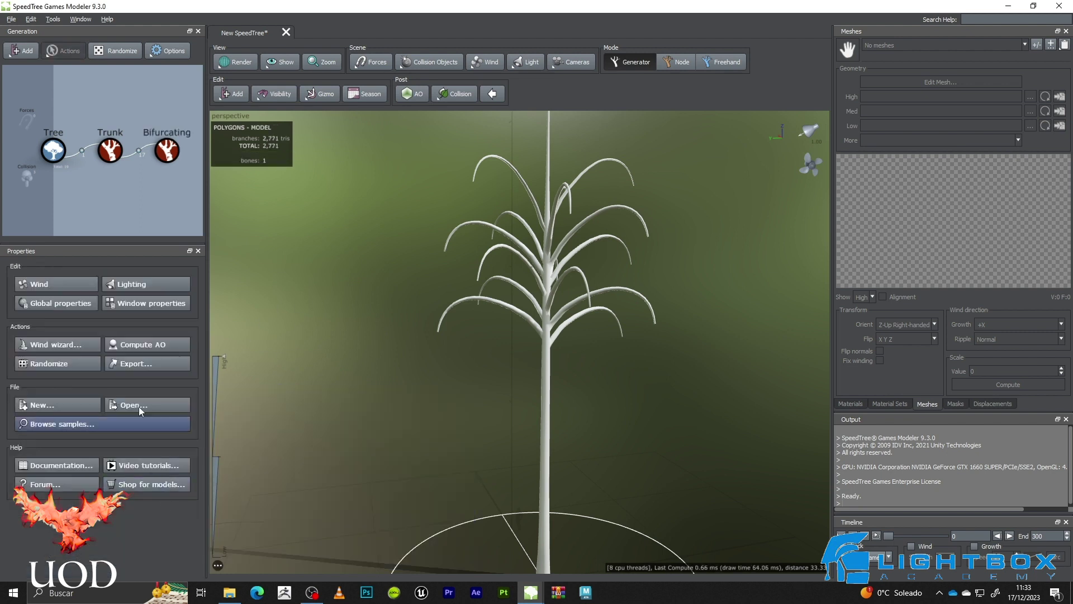
Lower the end of the Bifurcating gravity's parent curve and add a point at about X 0.509, Y 0.224
click(157, 150)
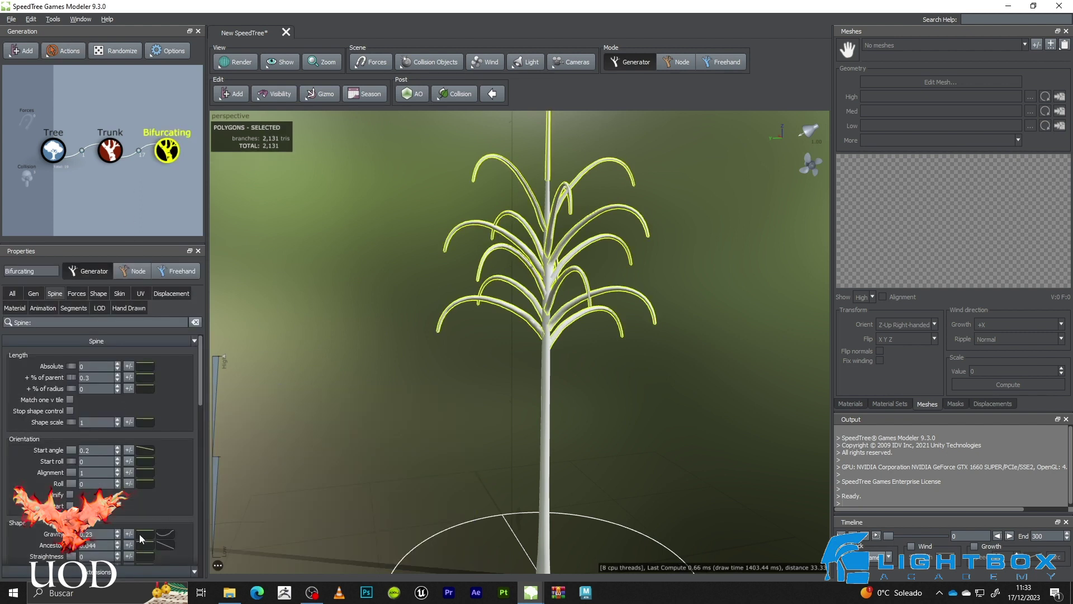
click(139, 534)
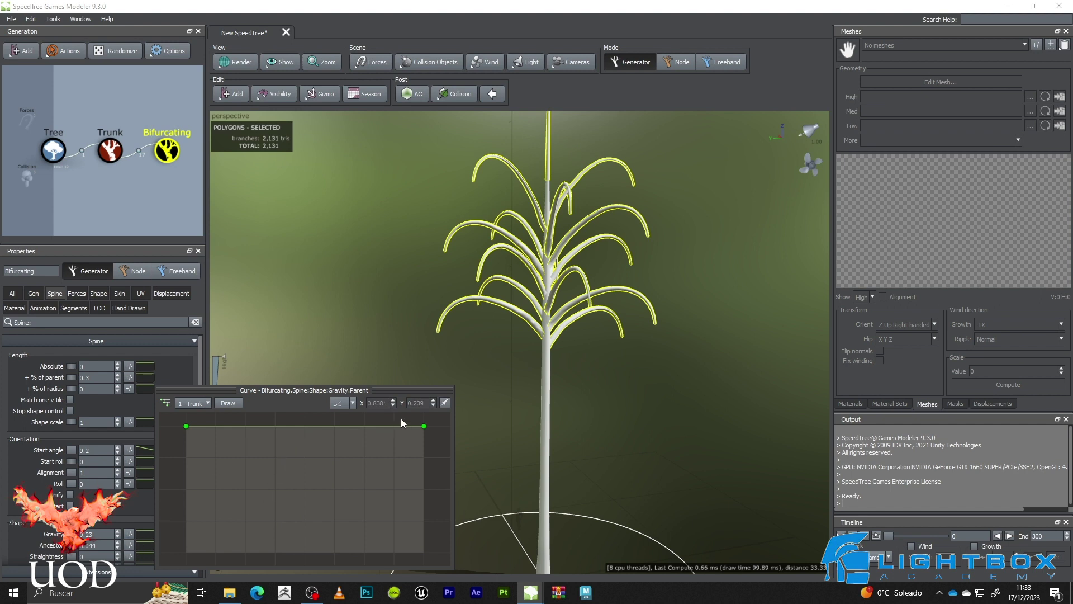
drag(423, 429, 430, 475)
click(342, 457)
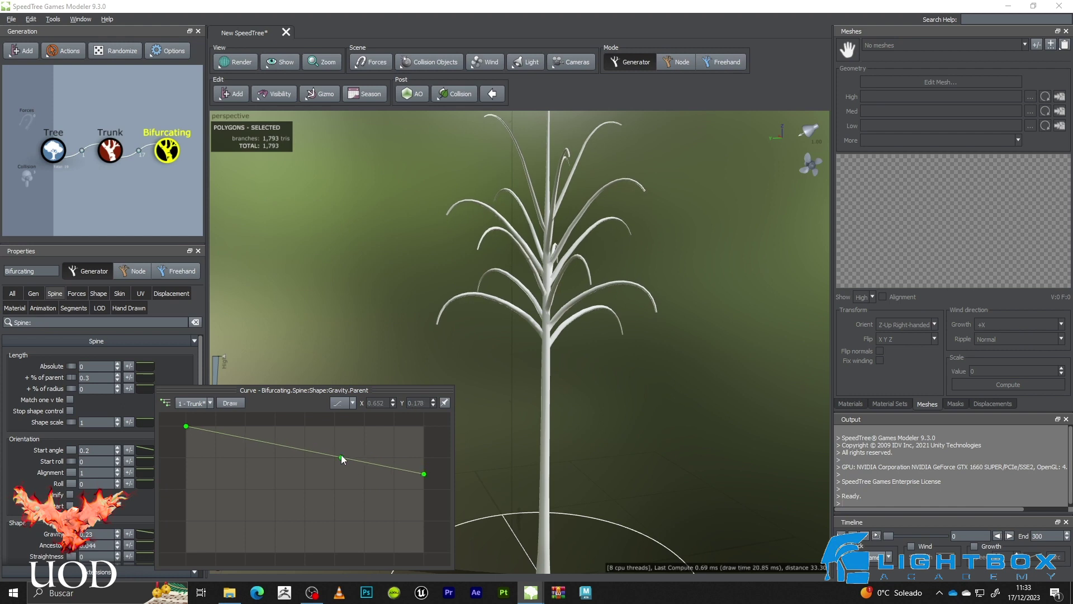
drag(342, 457, 307, 430)
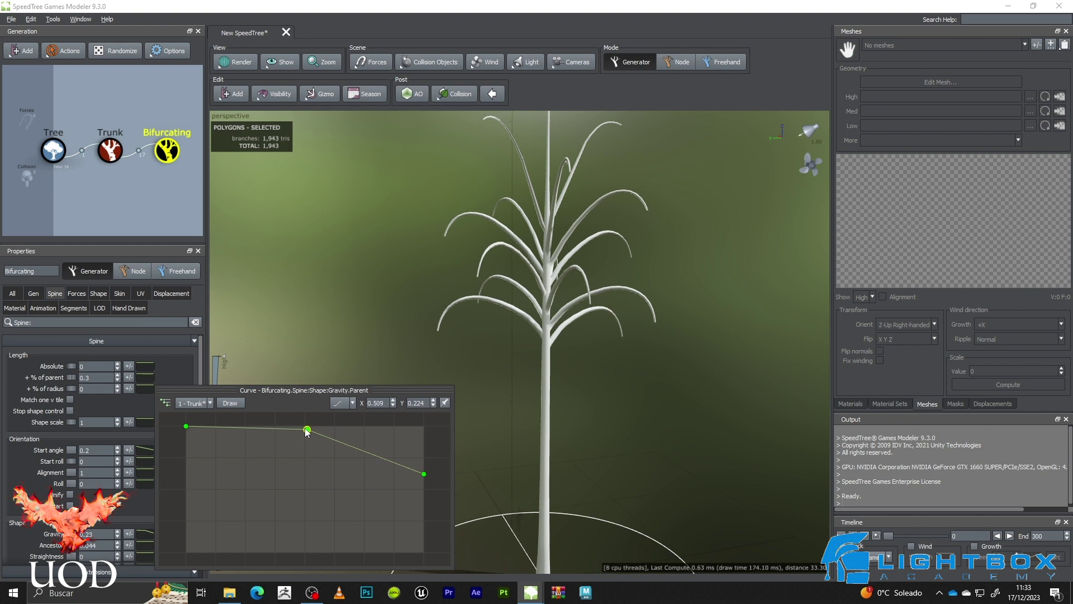
Examine the arched branches around the trunk from close up and from different angles
drag(607, 248, 552, 303)
scroll(576, 286, up, 6)
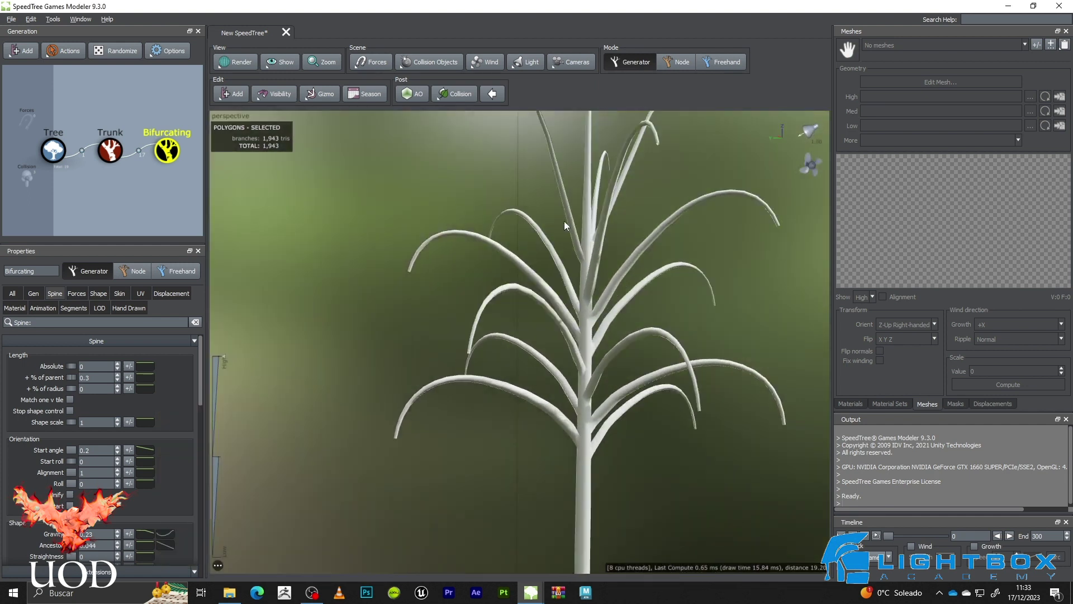
drag(564, 221, 581, 309)
scroll(495, 209, down, 3)
scroll(495, 210, up, 1)
scroll(564, 303, up, 4)
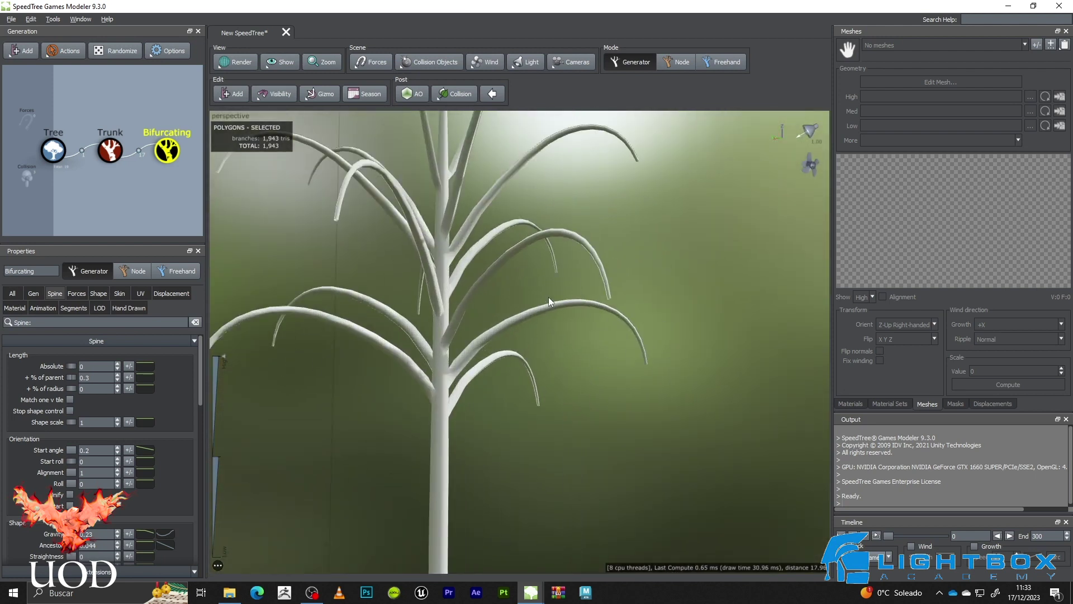
scroll(484, 257, down, 4)
mouse_move(474, 293)
mouse_down()
mouse_move(502, 324)
mouse_move(464, 299)
mouse_move(484, 307)
mouse_up()
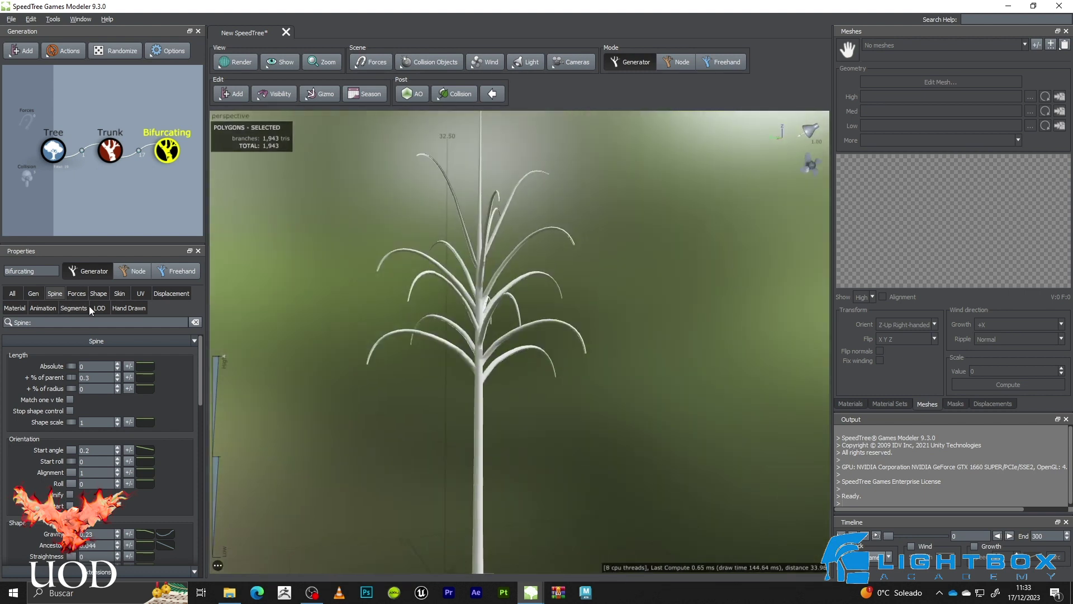
Increase the Bifurcating branches' spine gravity slightly so they droop a little more
click(34, 293)
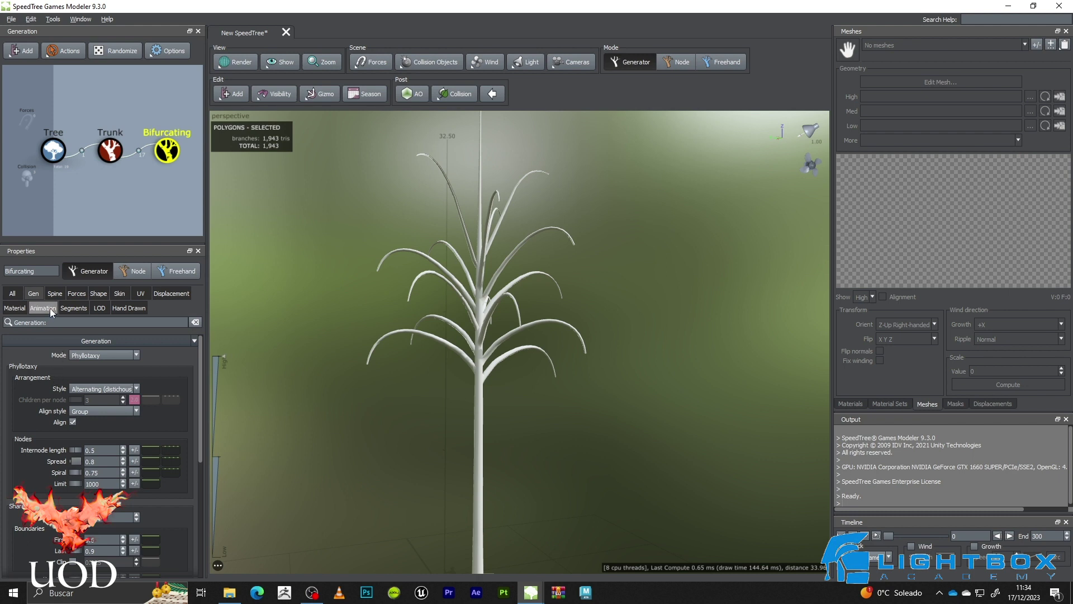
click(54, 293)
scroll(44, 436, down, 3)
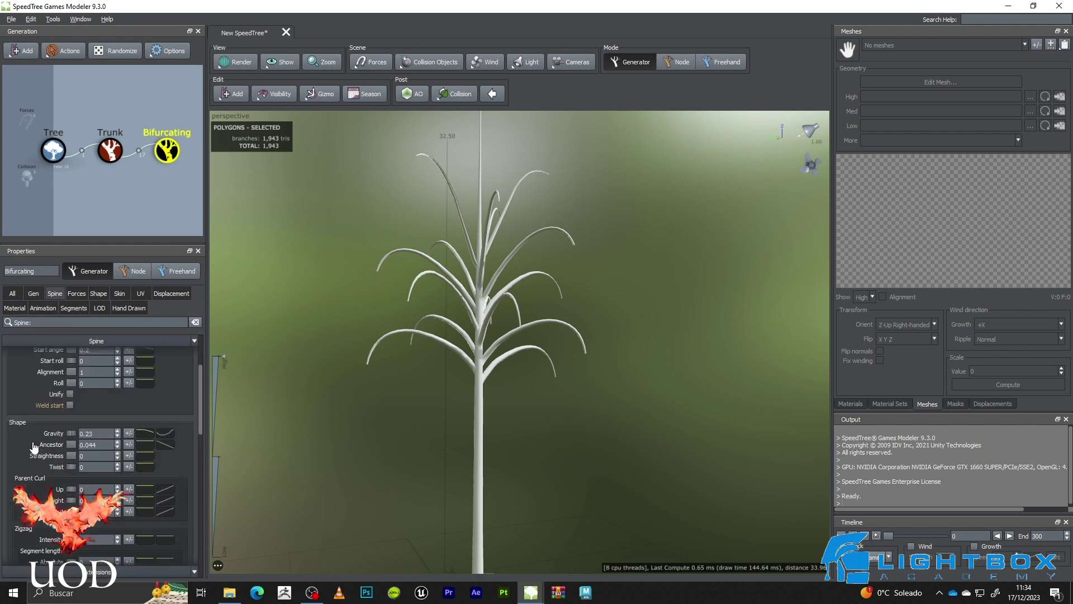
scroll(35, 447, down, 1)
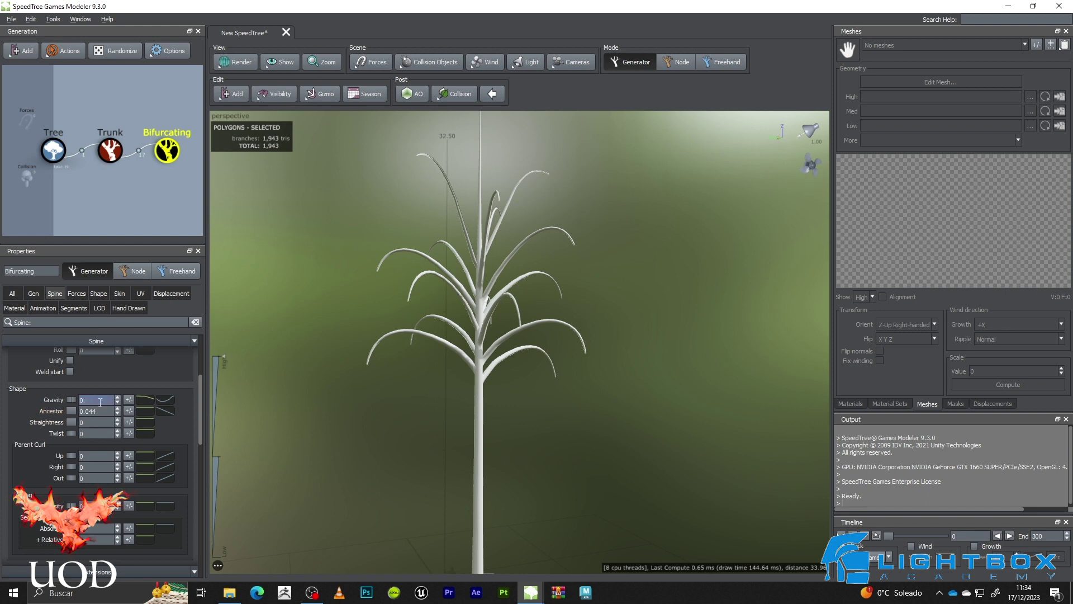
scroll(35, 479, down, 5)
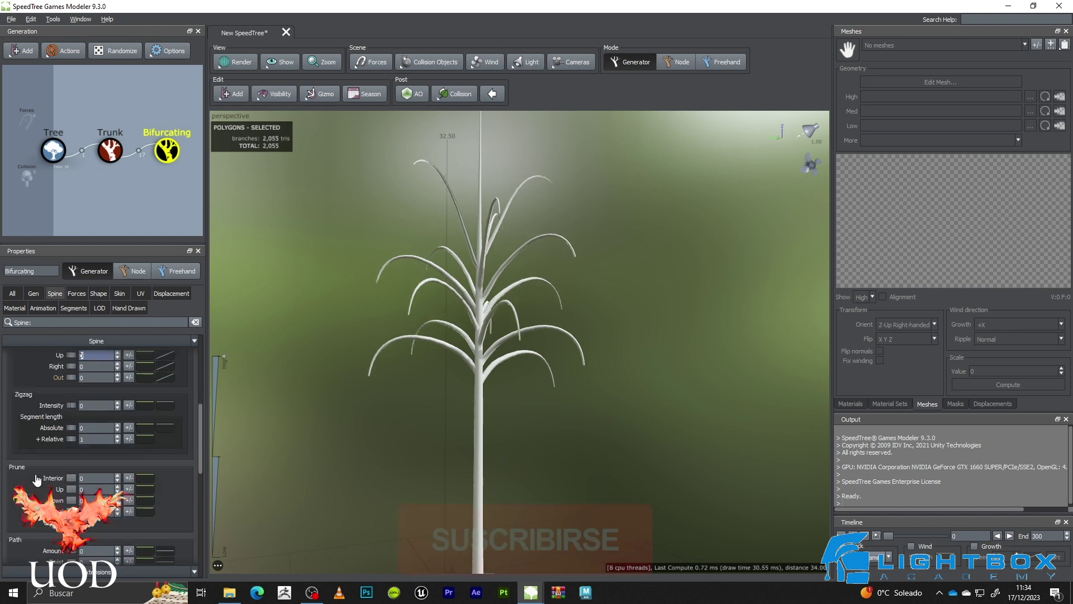
scroll(37, 479, down, 8)
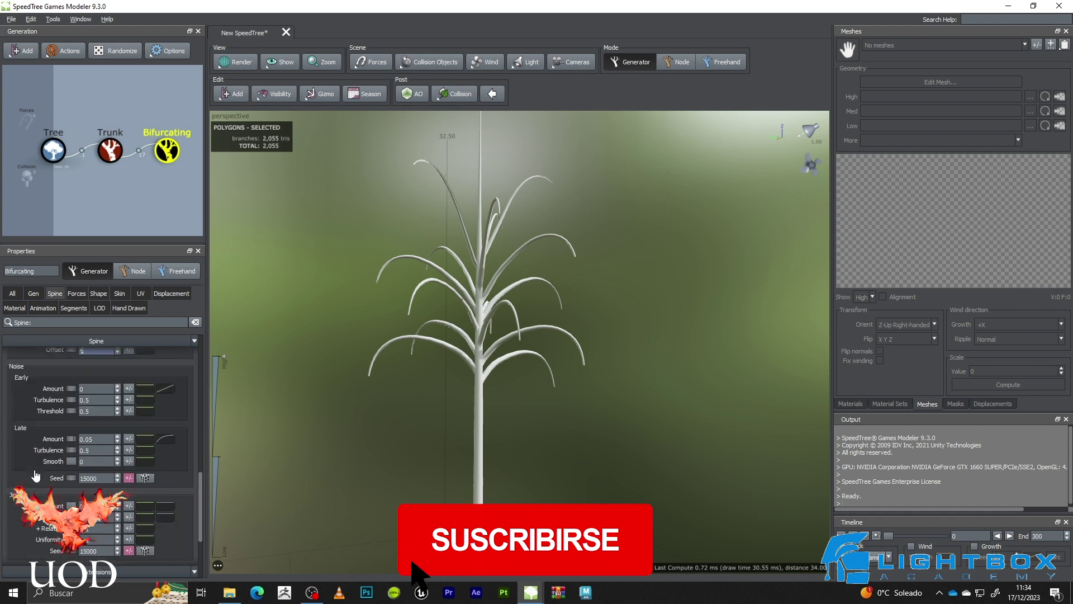
Try a different weld spread amount in the Bifurcating branches' skin settings and undo the change
click(98, 293)
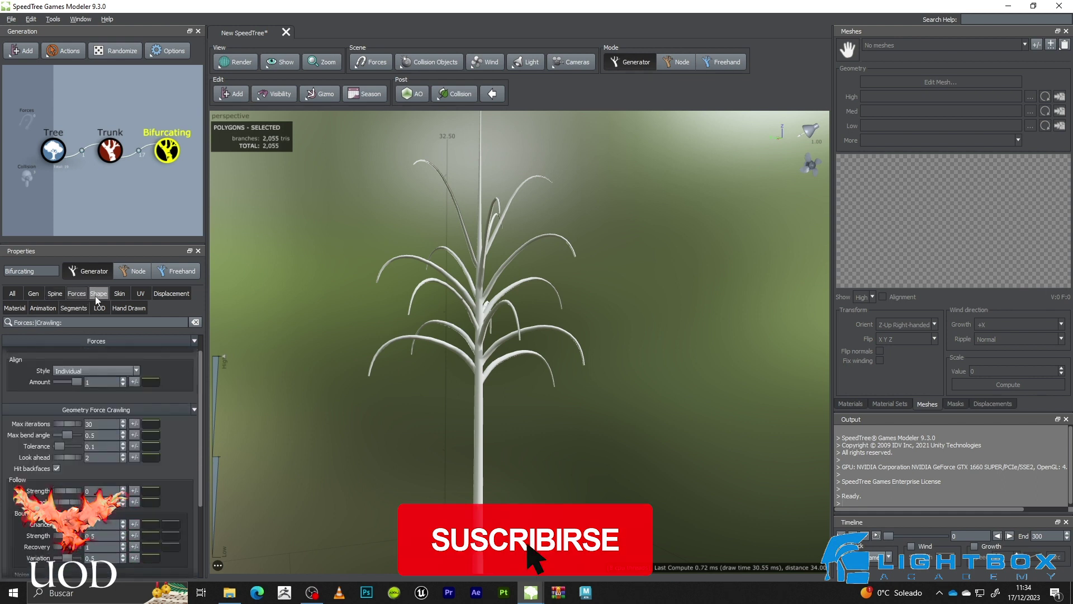
click(77, 294)
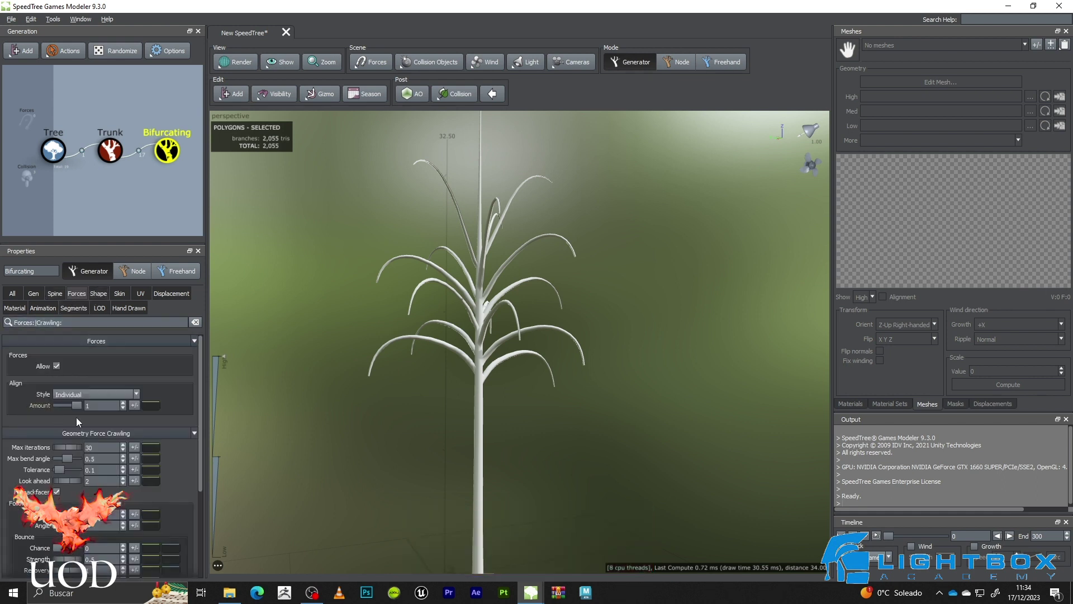
scroll(45, 486, down, 3)
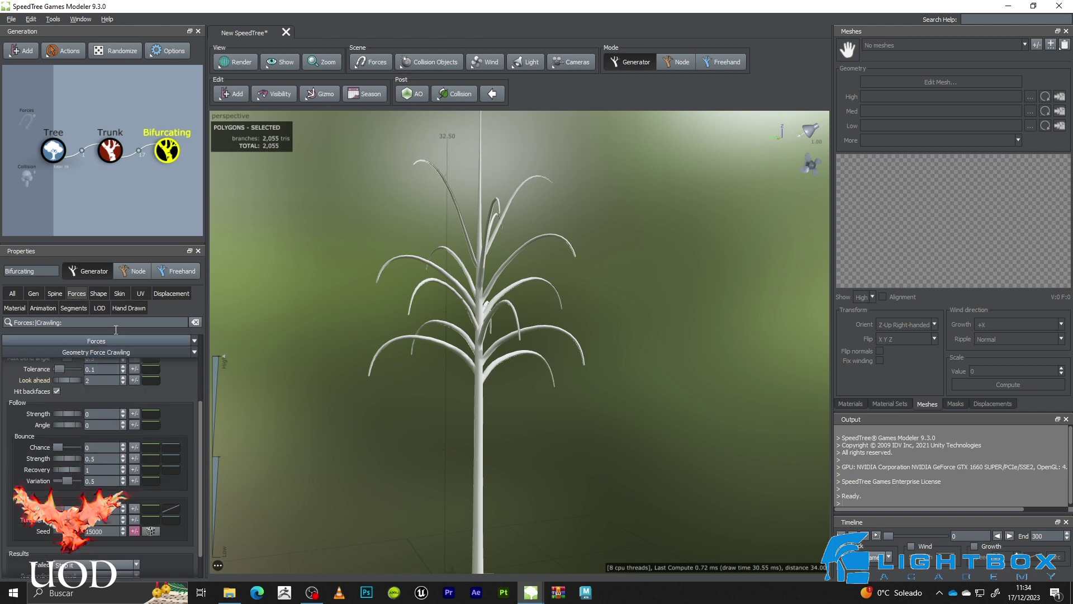
click(119, 294)
scroll(17, 449, down, 3)
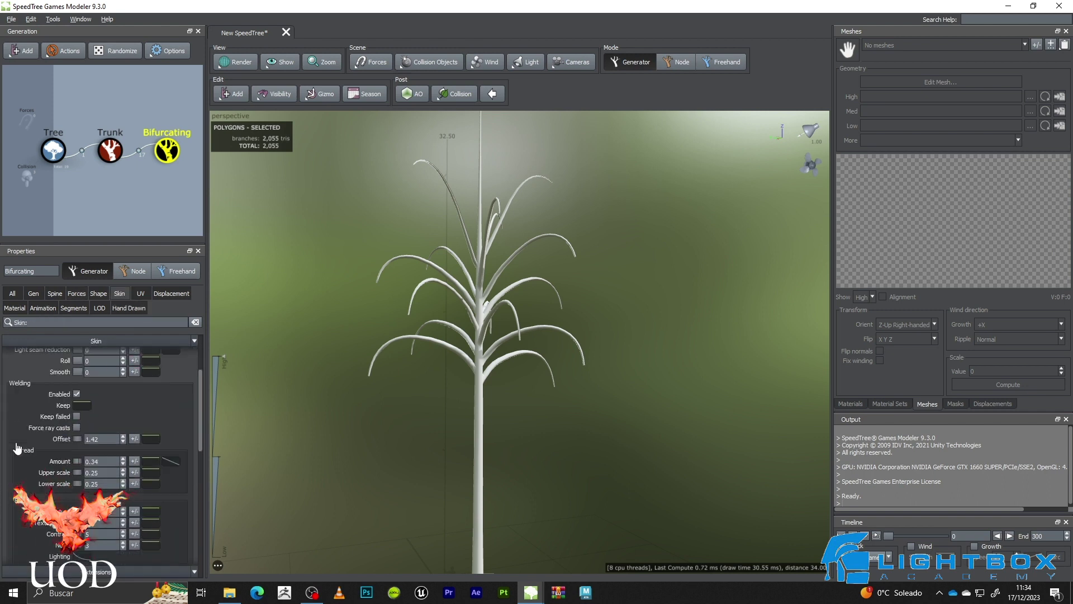
drag(79, 459, 2, 449)
key(ctrl+z)
Show the model in wireframe and set the tree's branches/caps and subdivision geometry to Quads
scroll(503, 301, up, 10)
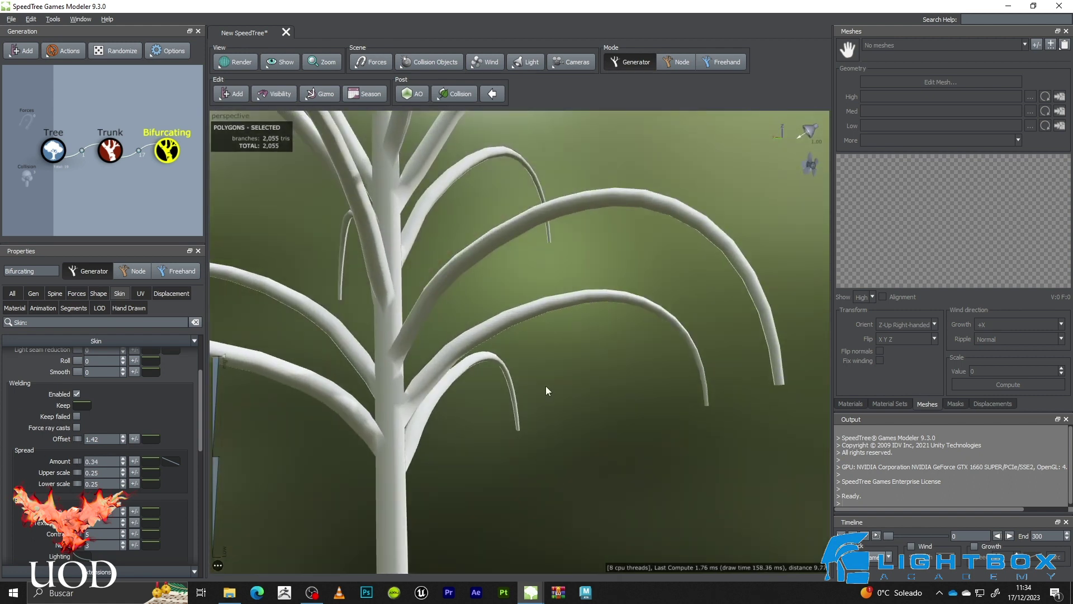
key(w)
drag(514, 371, 421, 355)
drag(568, 349, 546, 349)
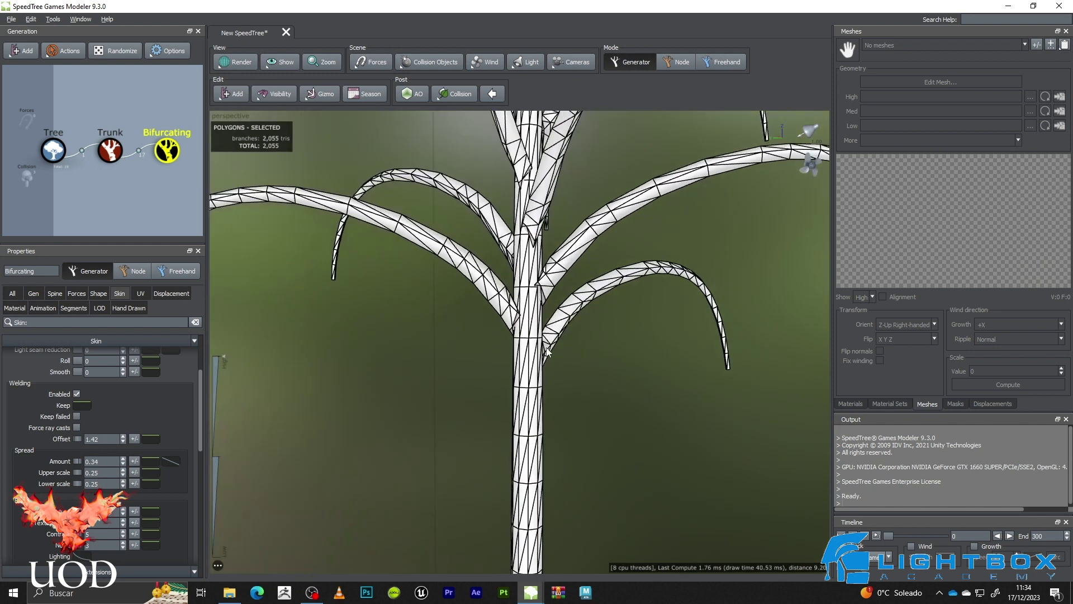
scroll(538, 299, up, 2)
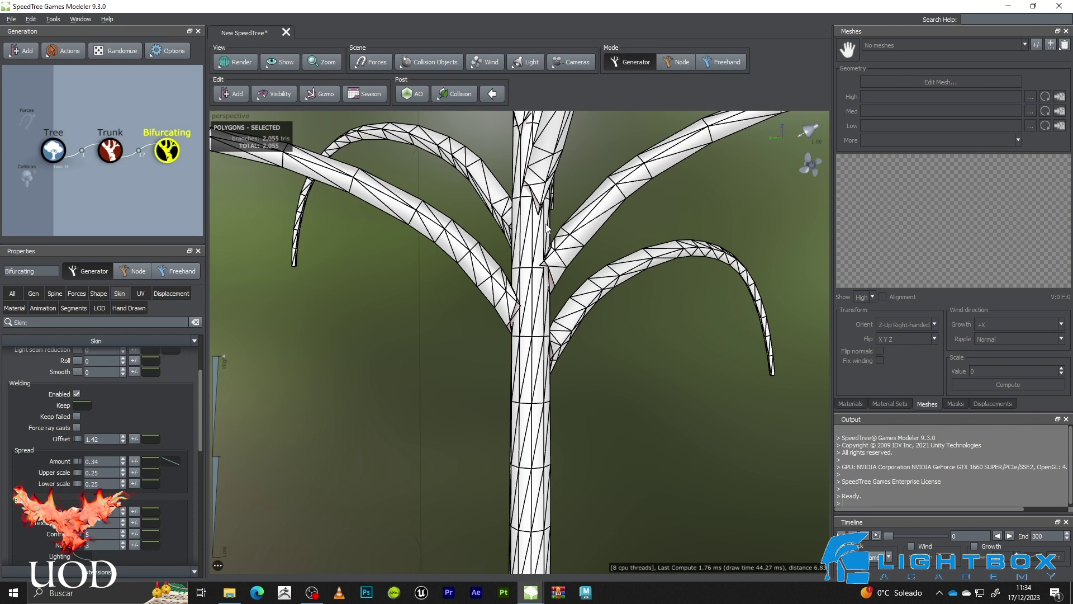
click(53, 149)
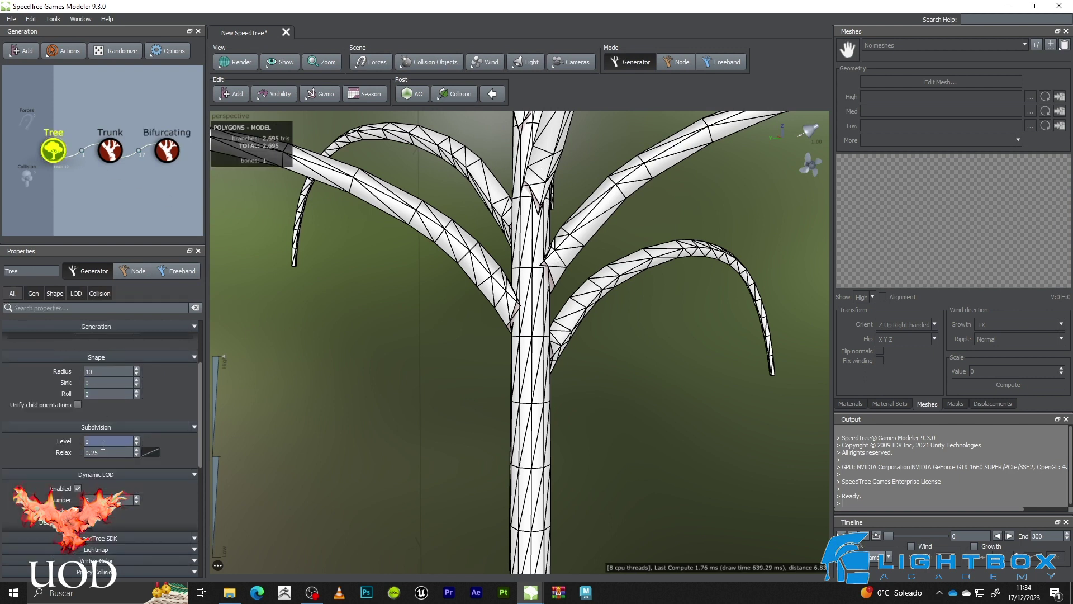
click(97, 326)
click(104, 407)
click(107, 426)
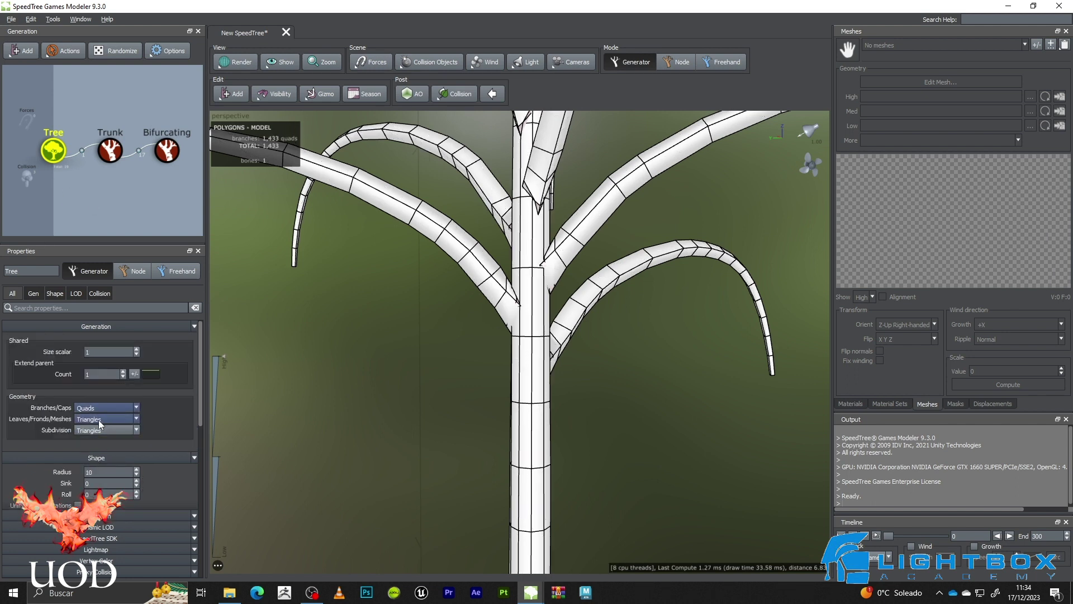
click(108, 448)
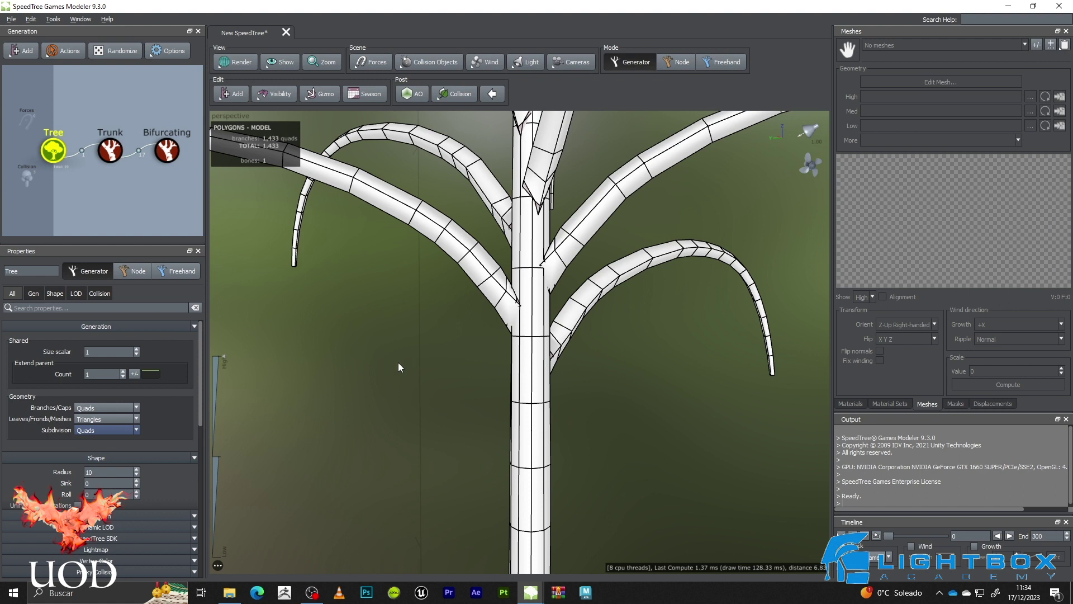
Examine the branches from a distance in wireframe and their trunk junctions up close in shaded display
click(398, 362)
scroll(425, 346, down, 5)
scroll(454, 323, down, 1)
drag(454, 323, 518, 357)
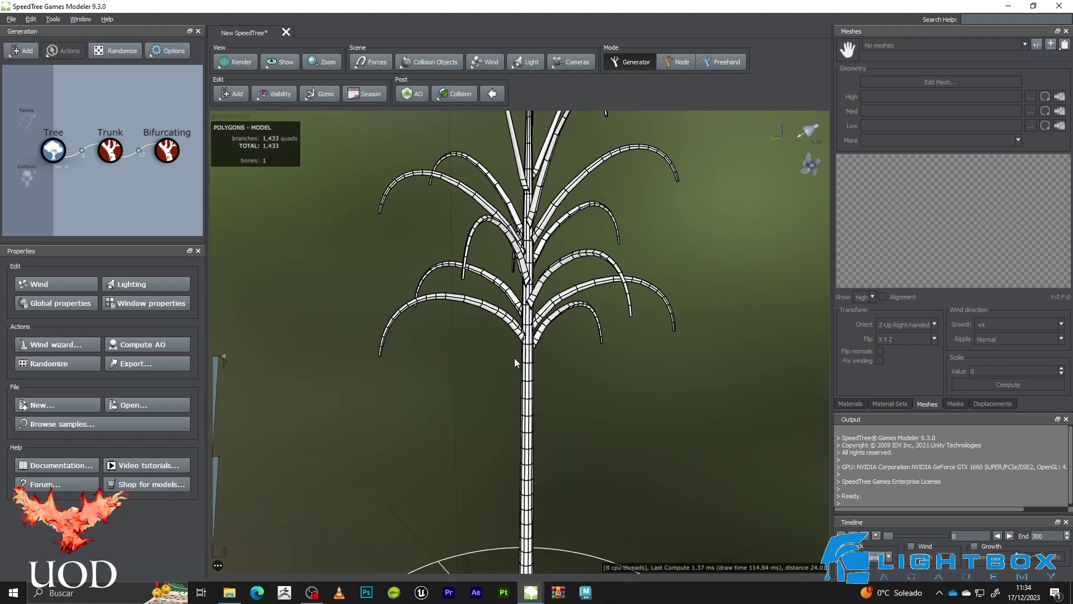
key(w)
scroll(533, 306, up, 4)
scroll(533, 306, up, 3)
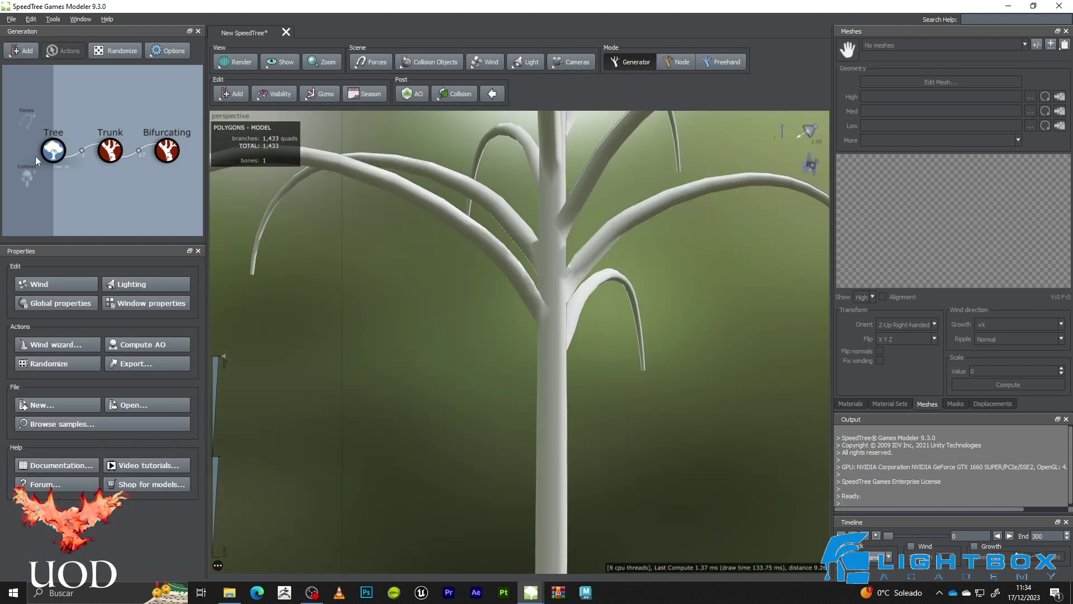
Set the Bifurcating branches' relative radial segments to 12
click(164, 156)
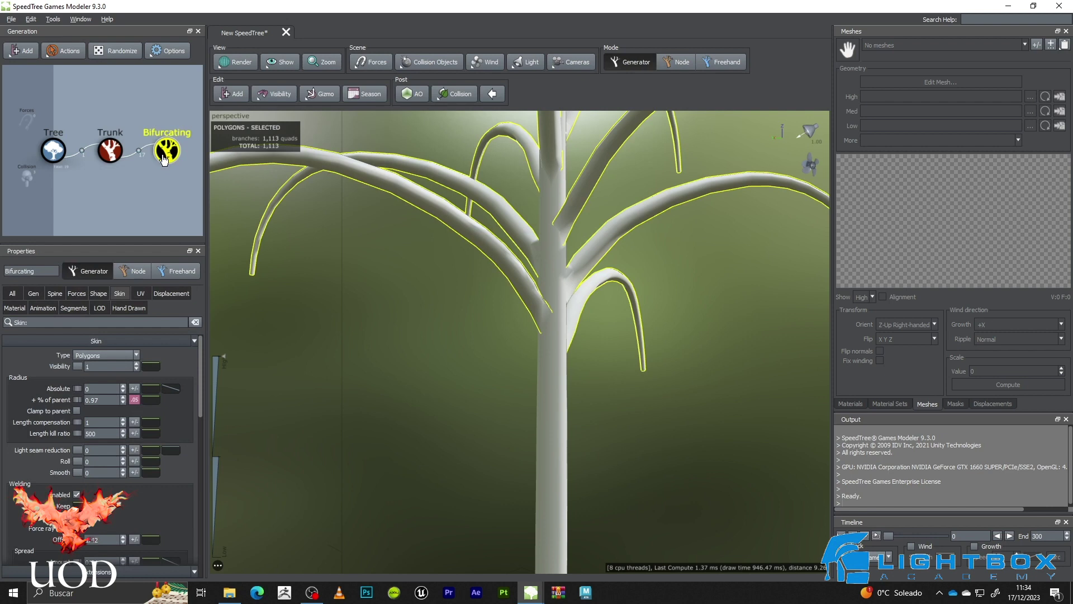
click(73, 308)
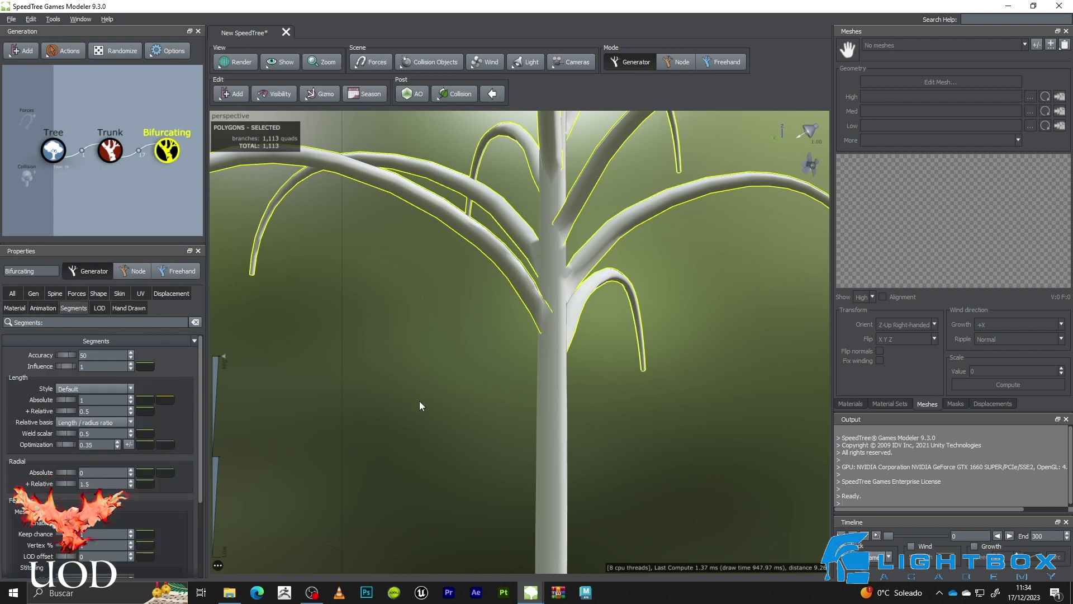
click(455, 401)
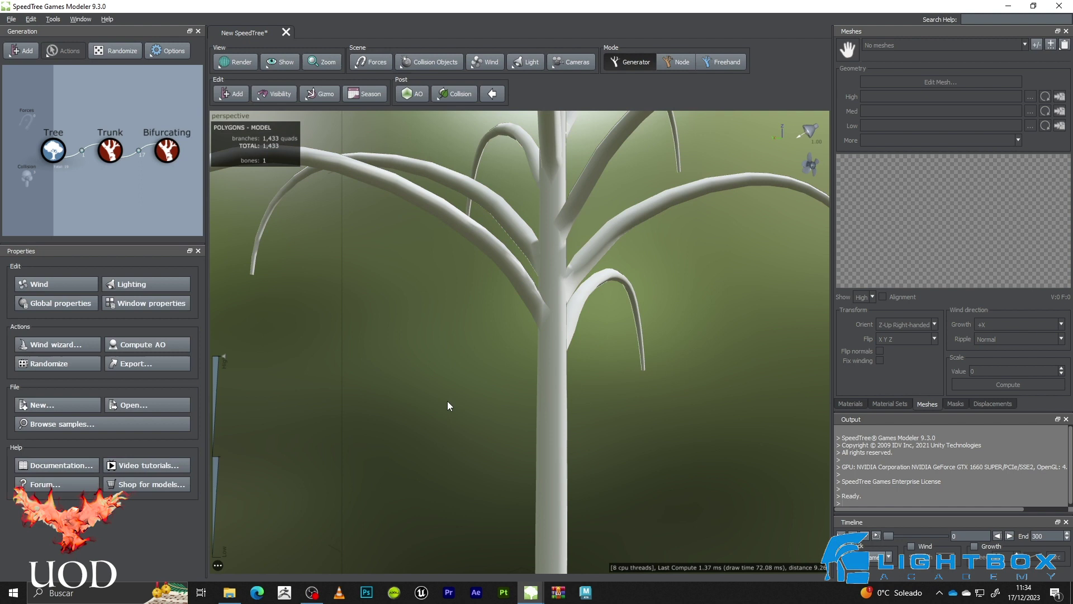
click(167, 151)
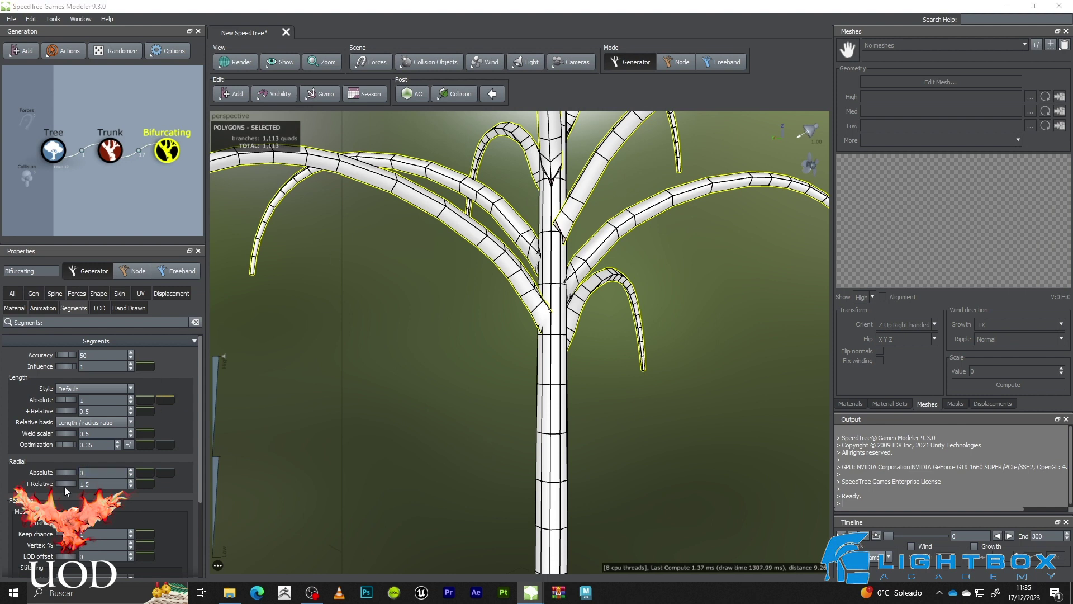
drag(65, 483, 185, 481)
click(116, 482)
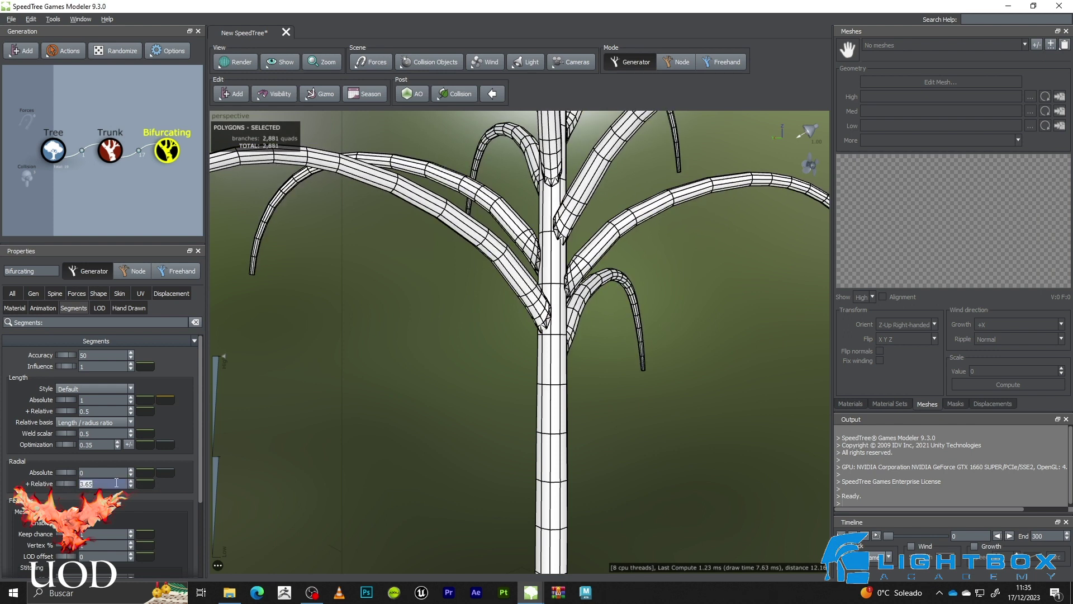
text(12)
key(Return)
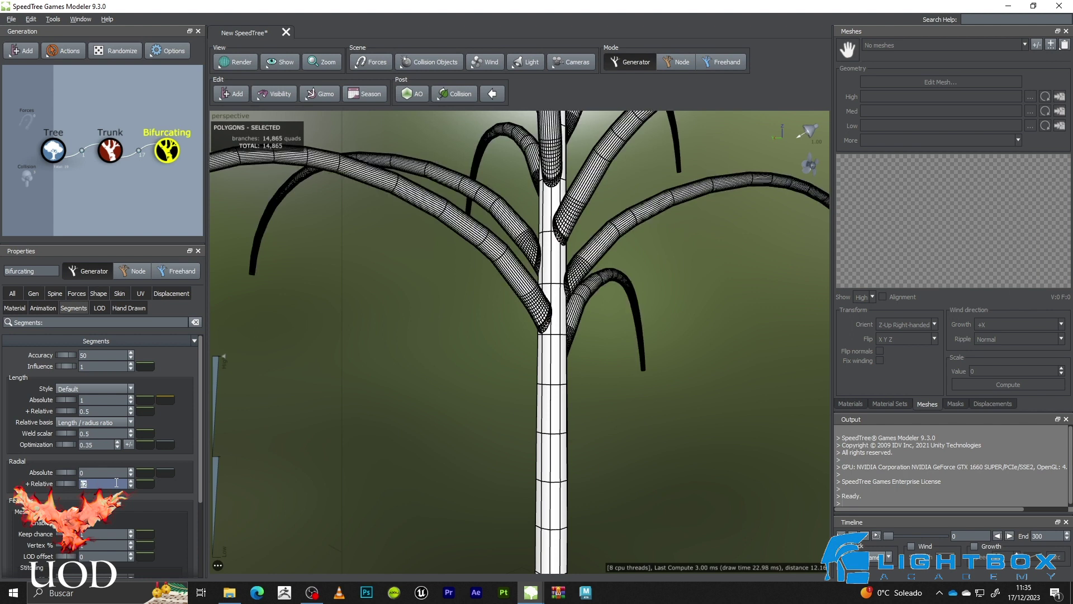
Set the Bifurcating branches' relative length segments to 5 and check the denser mesh at the trunk
click(119, 399)
click(110, 411)
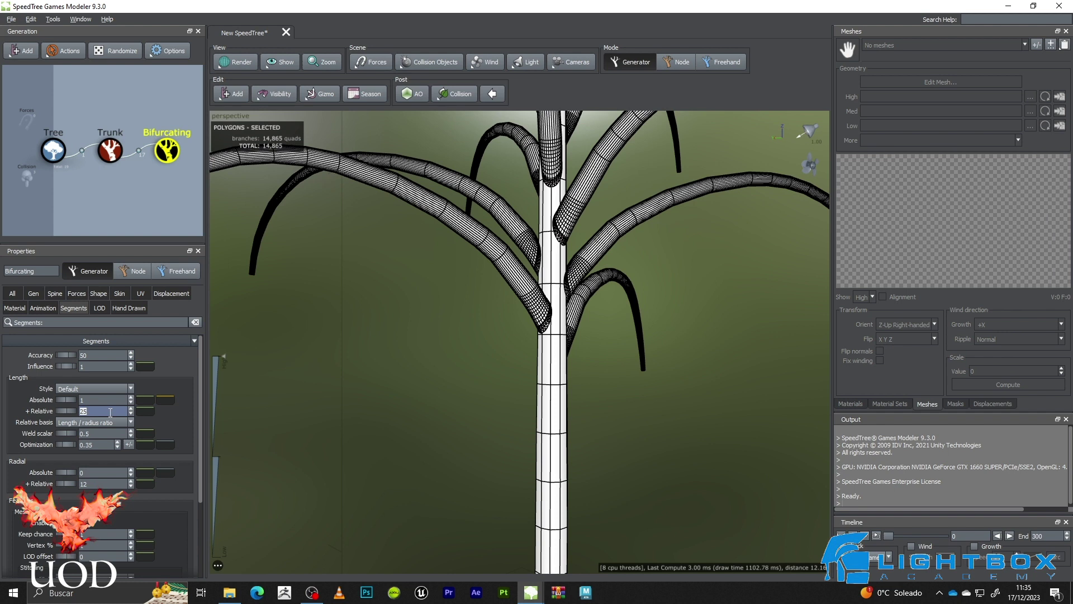
key(Return)
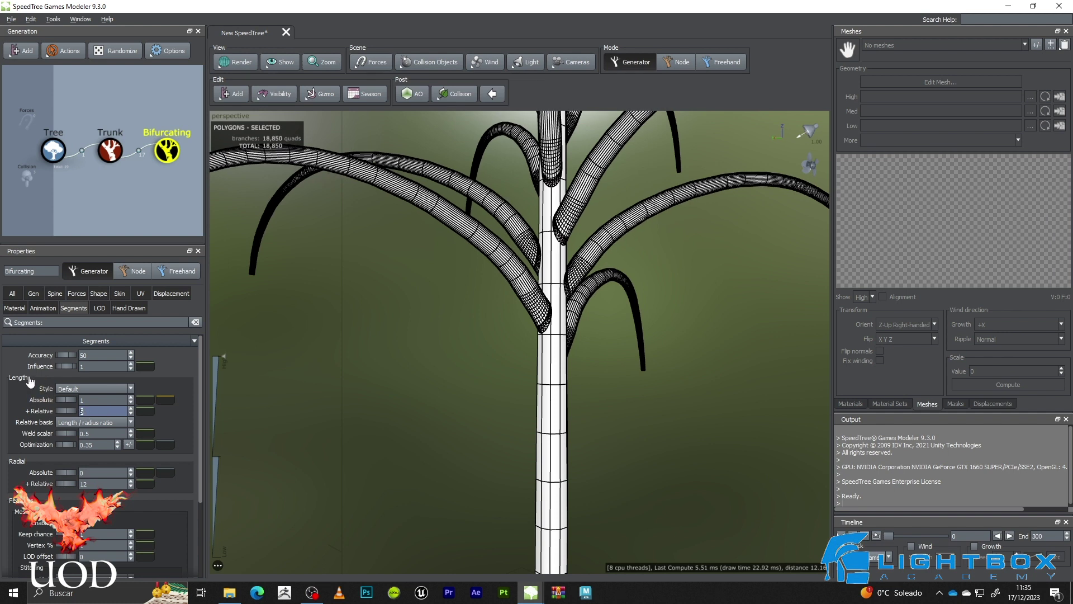
scroll(296, 270, down, 2)
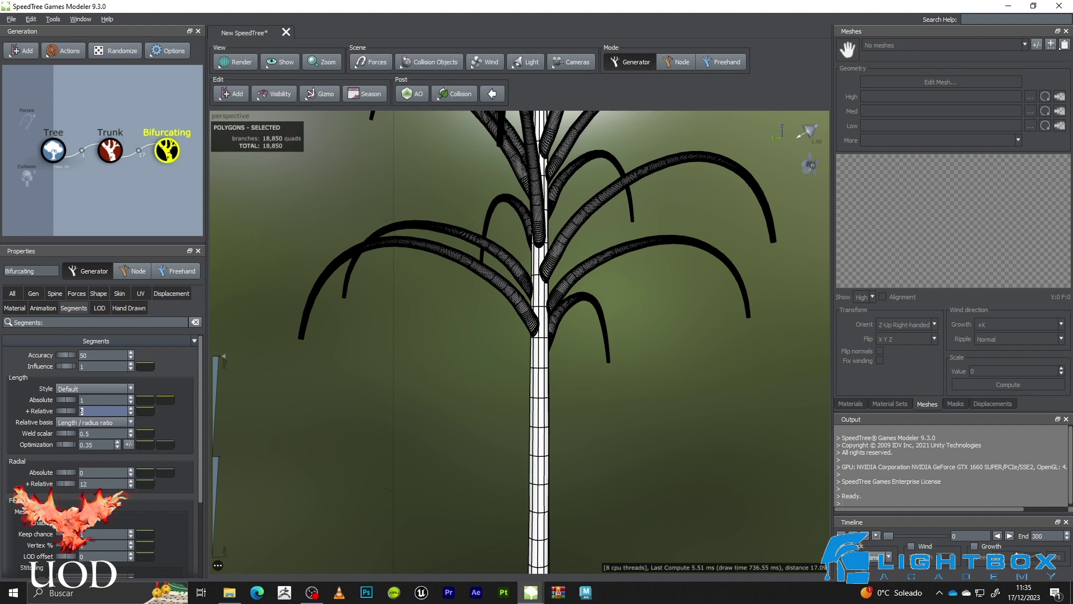
click(390, 342)
scroll(390, 342, up, 6)
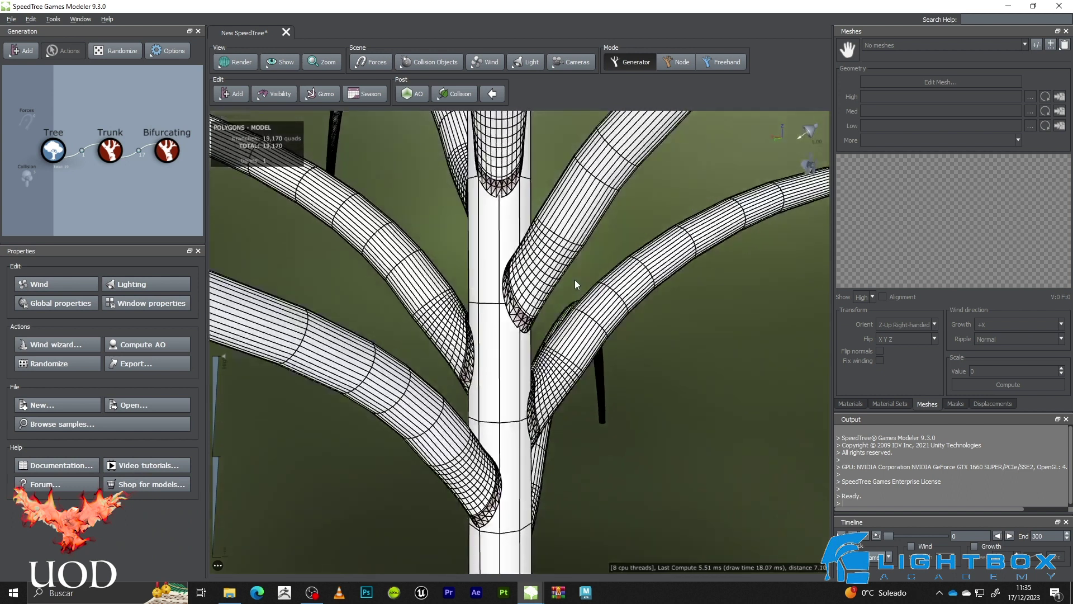
Set the Bifurcating weld spread to amount 0.03, upper scale 1.55 and lower scale 0.43
click(166, 150)
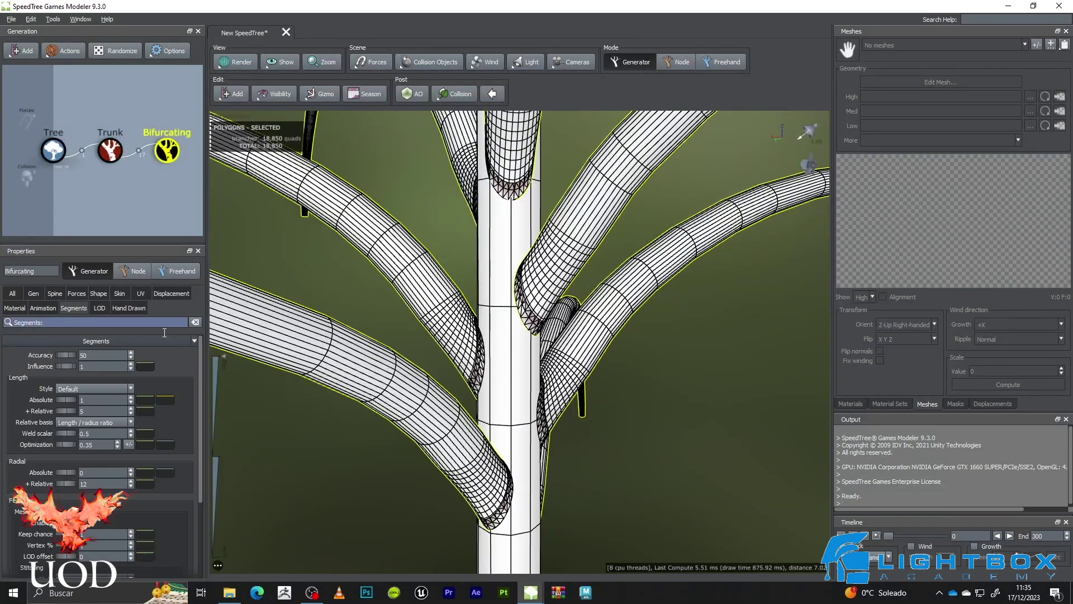
scroll(100, 402, down, 2)
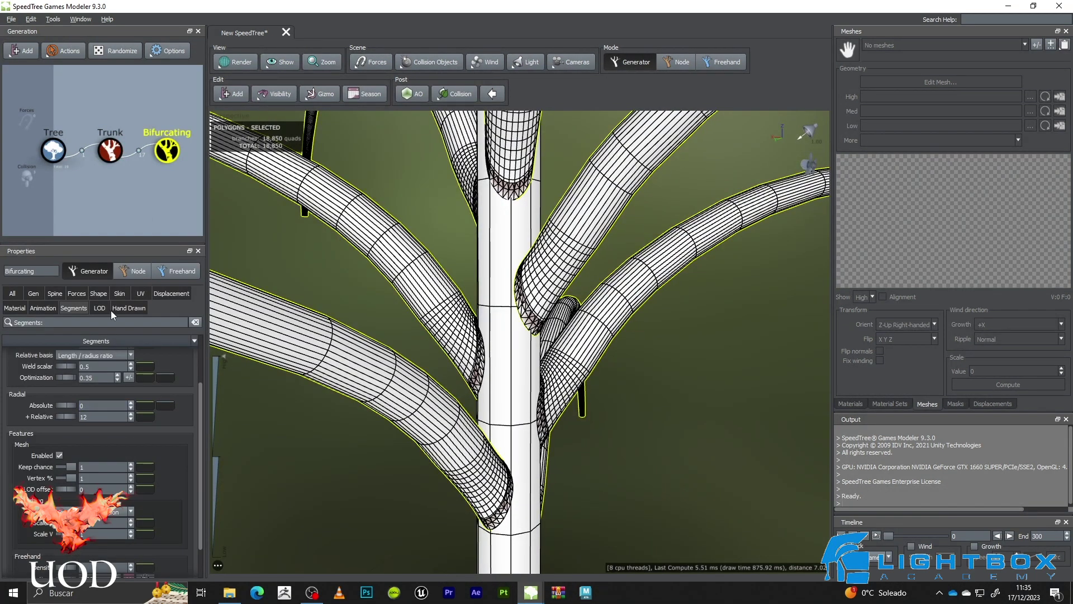
click(119, 292)
scroll(62, 469, down, 3)
click(99, 472)
text(1.94)
key(Return)
drag(169, 462, 150, 462)
drag(78, 488, 52, 464)
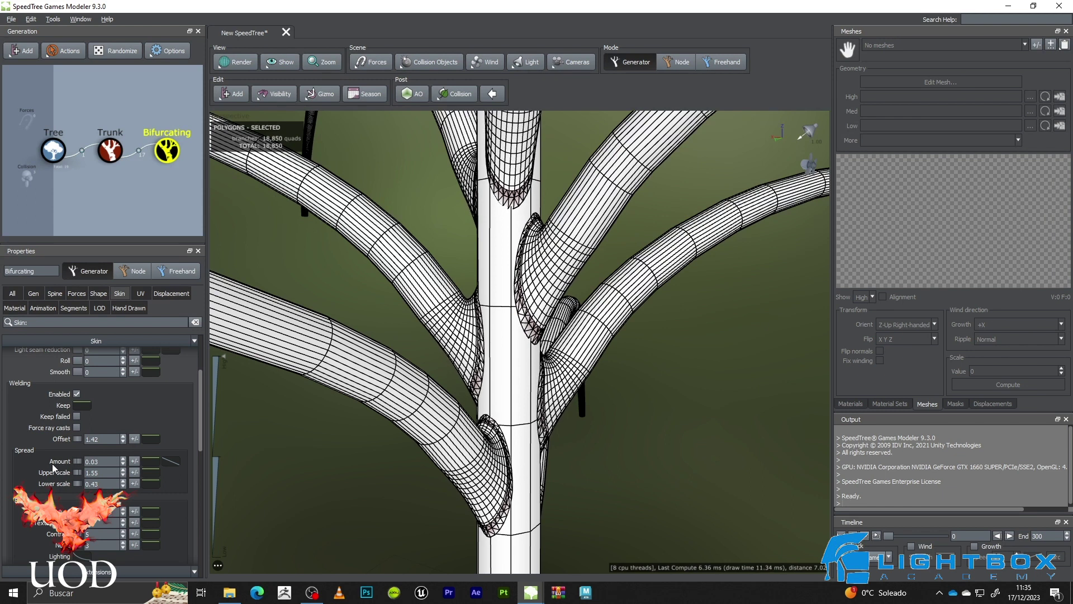
Try reducing the Bifurcating branches' radius percentage of parent to 0.86 and undo the change
scroll(33, 433, up, 3)
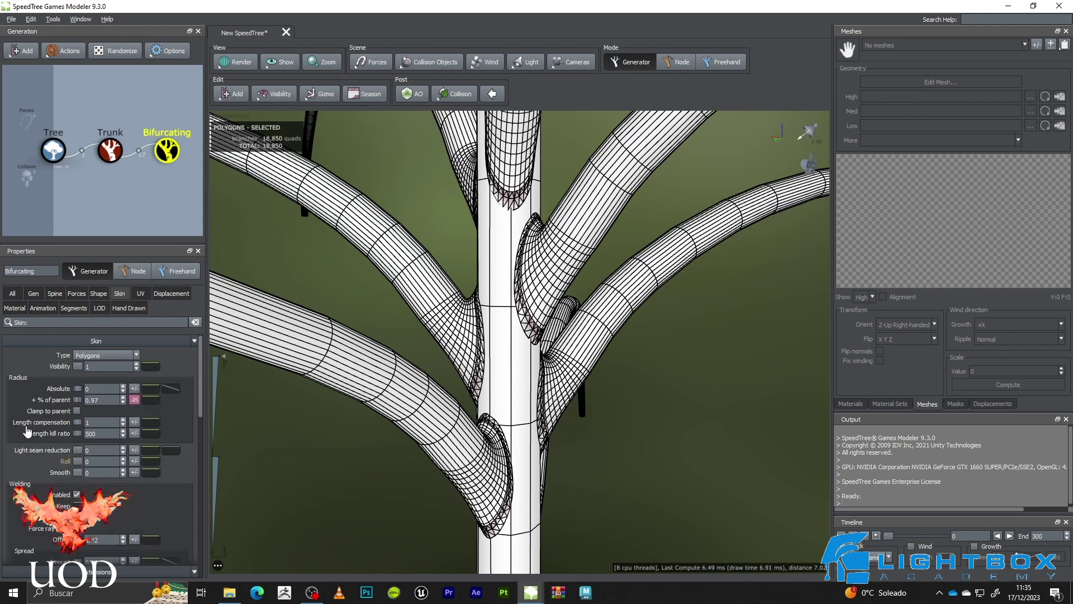
drag(78, 397, 72, 400)
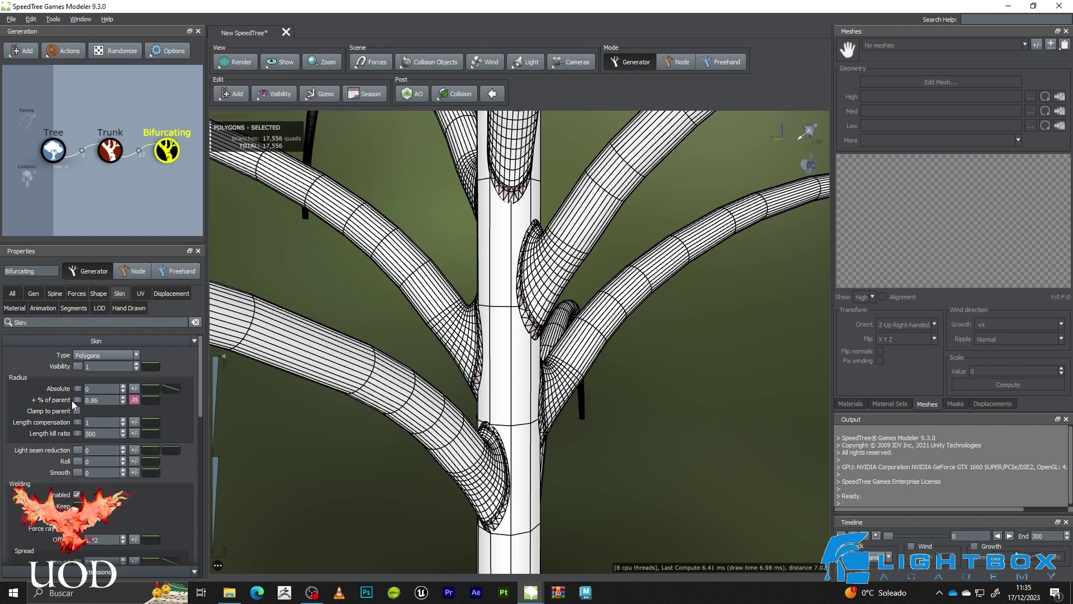
key(ctrl+z)
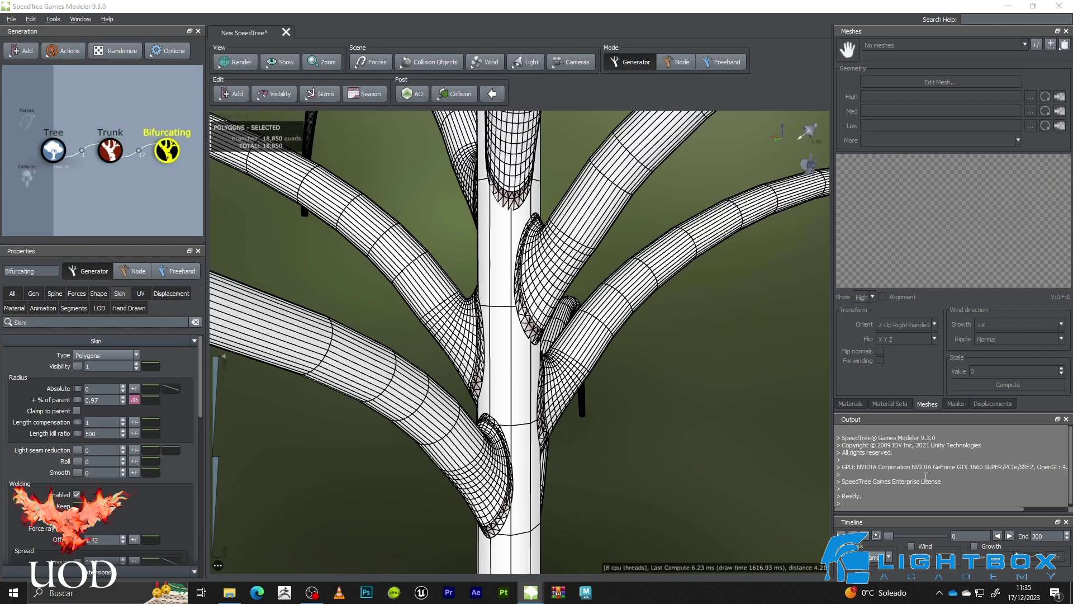
Lower the start of the Bifurcating absolute radius profile curve and drop its end to about Y -0.061 so the tips taper
click(171, 387)
drag(212, 426, 206, 448)
click(371, 286)
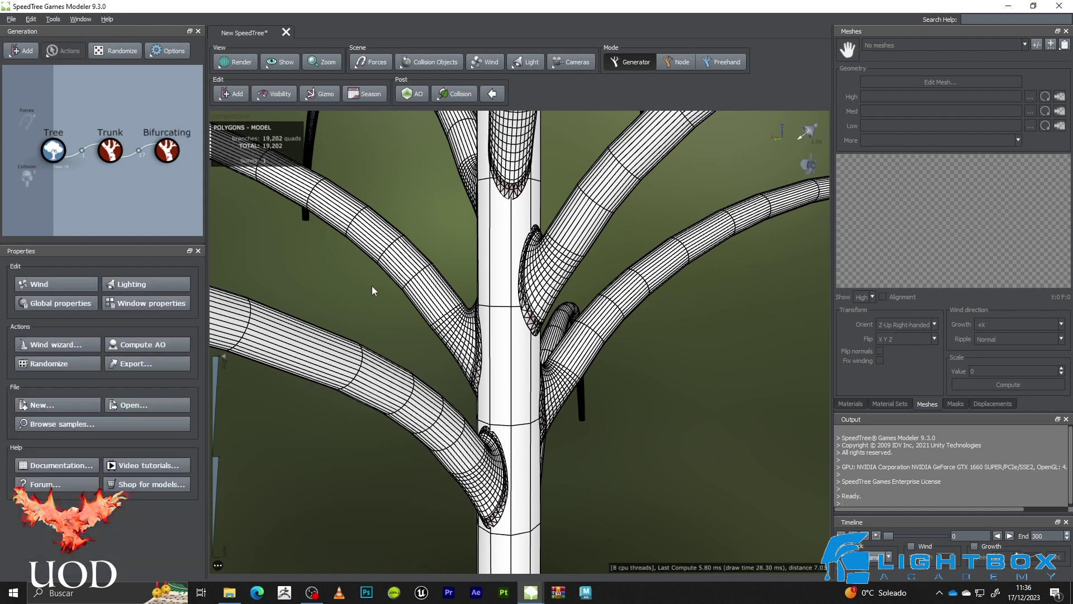
scroll(396, 297, down, 3)
mouse_move(398, 300)
mouse_down()
mouse_move(424, 305)
mouse_move(413, 304)
mouse_up()
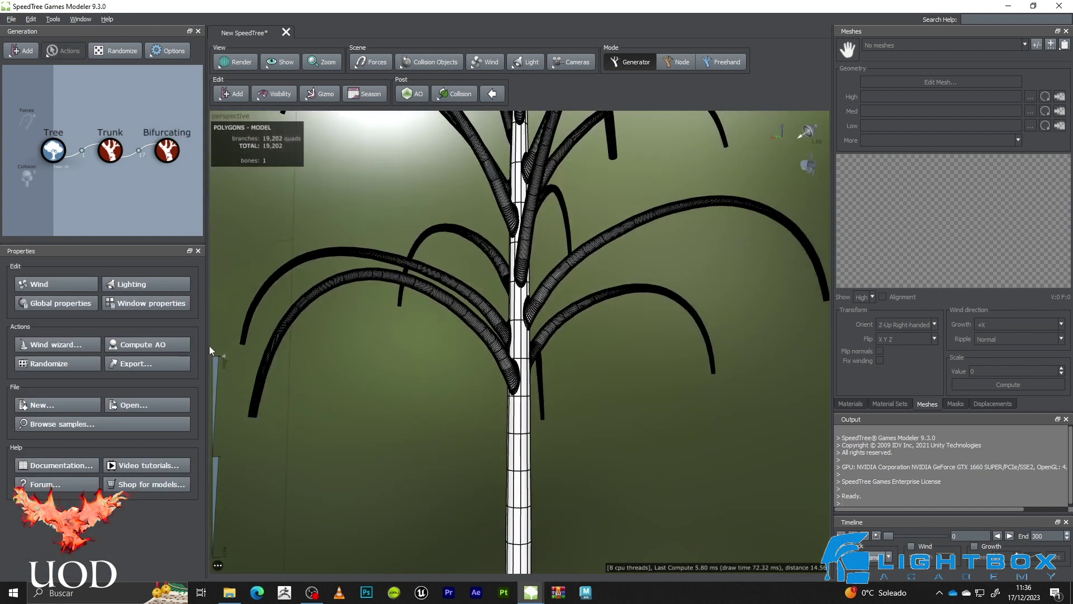
click(166, 151)
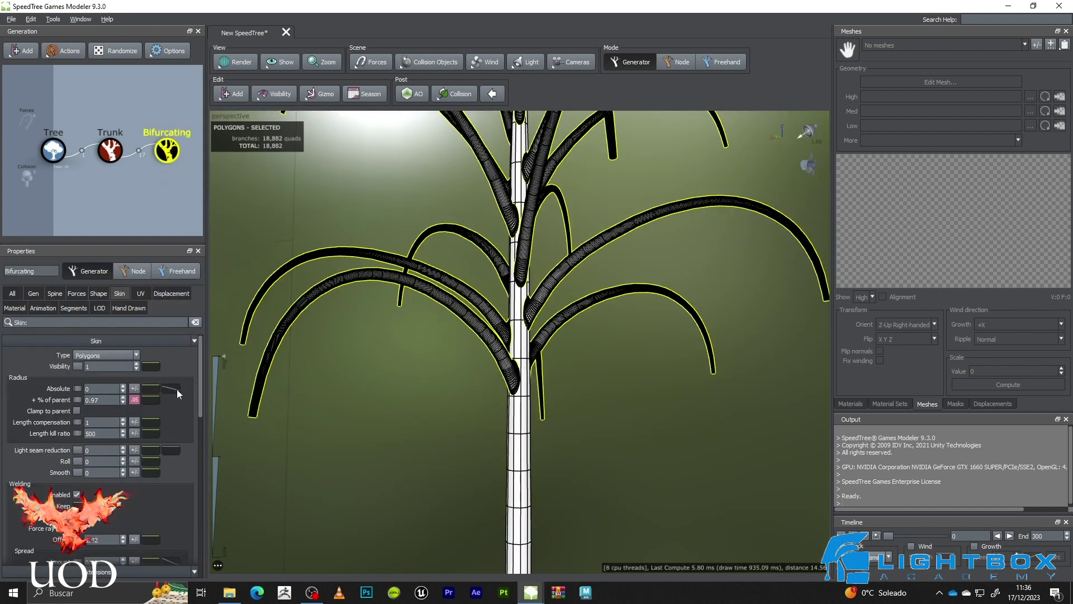
click(171, 388)
drag(450, 522, 450, 558)
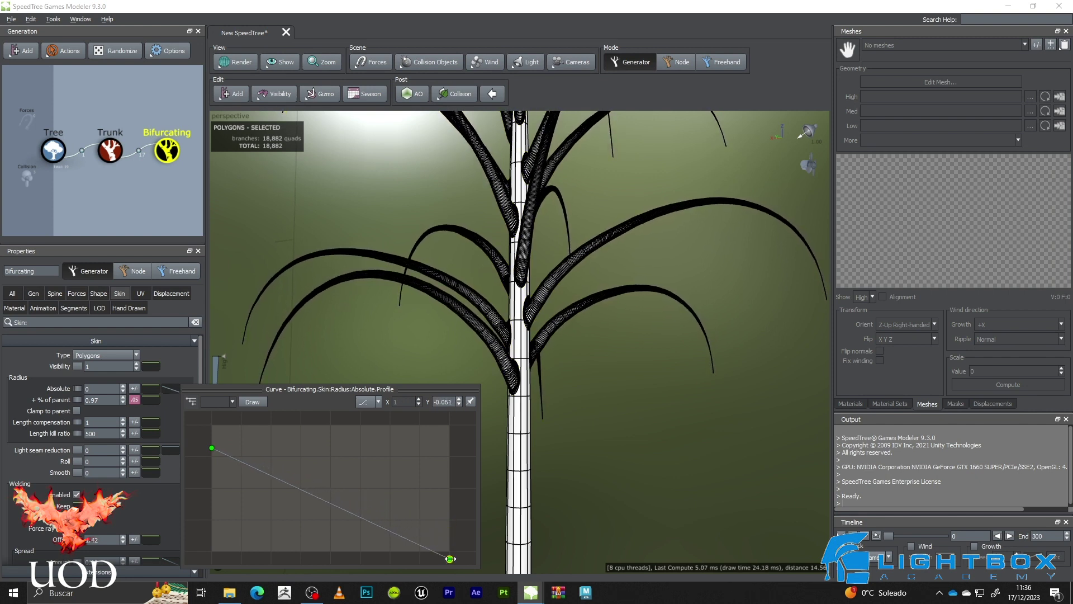
drag(494, 275, 537, 324)
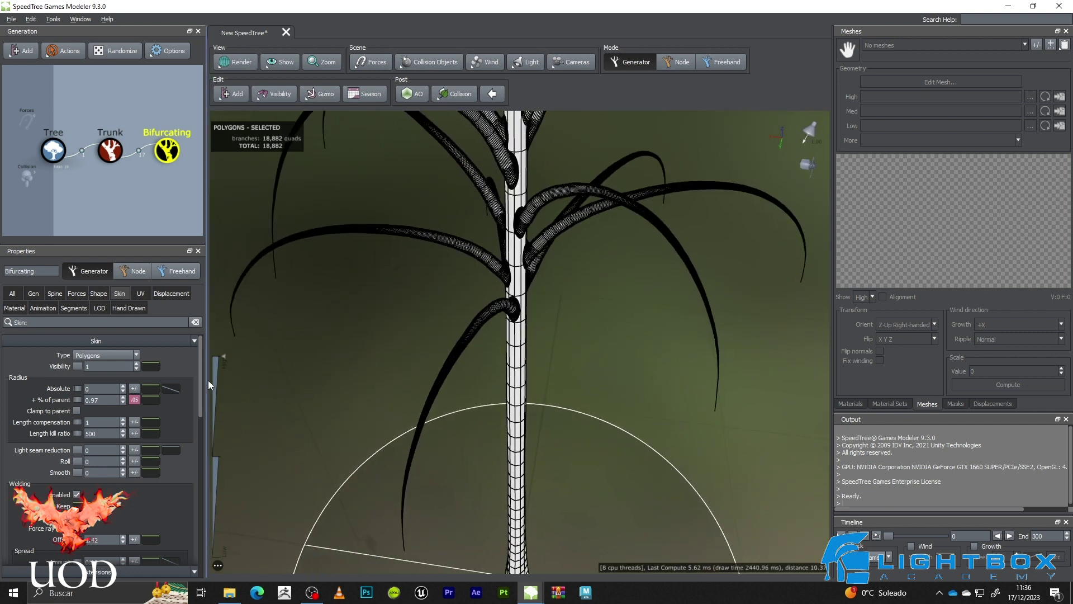
Lower the radius profile's start further and add a curve point at about X 0.397, Y 0.235 to slim the branches
click(171, 388)
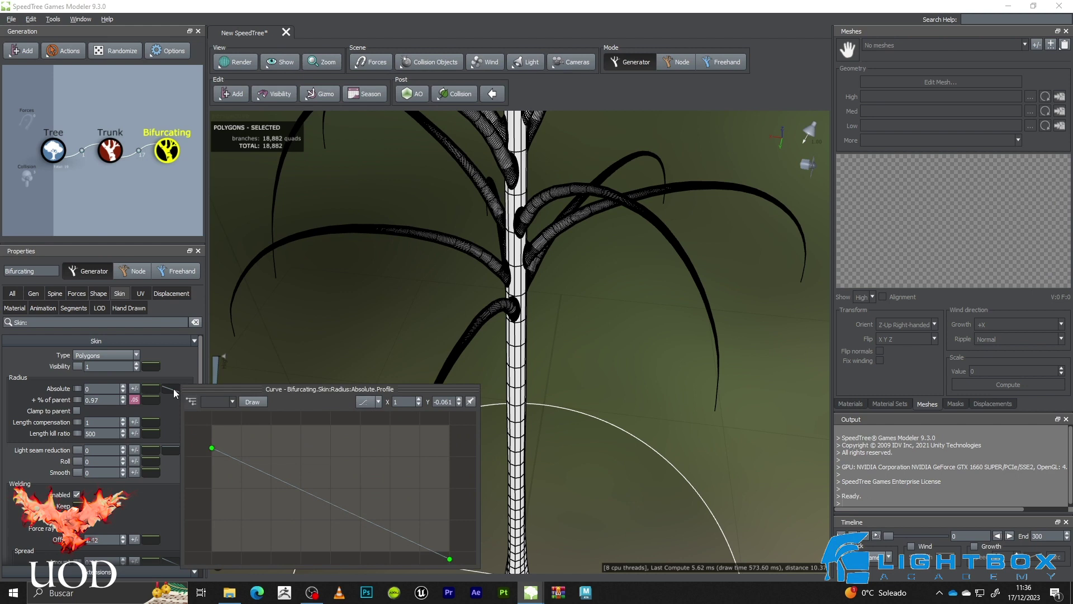
drag(211, 447, 212, 466)
click(284, 492)
drag(284, 496, 308, 518)
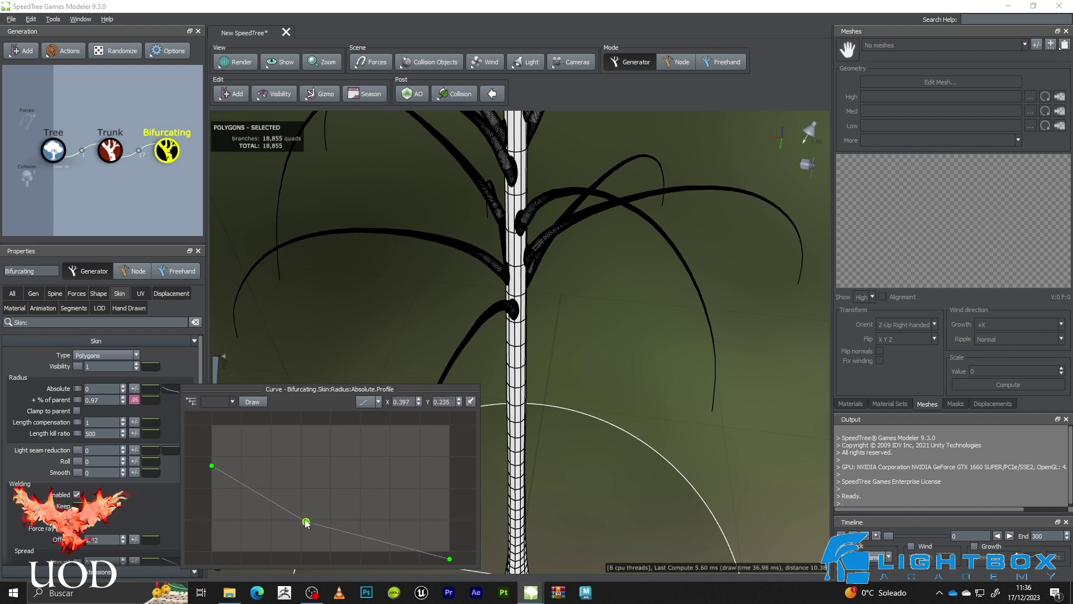
Lower the start of the Bifurcating absolute radius profile curve to about Y 0.5 and check the slimmer branches
drag(212, 466, 211, 490)
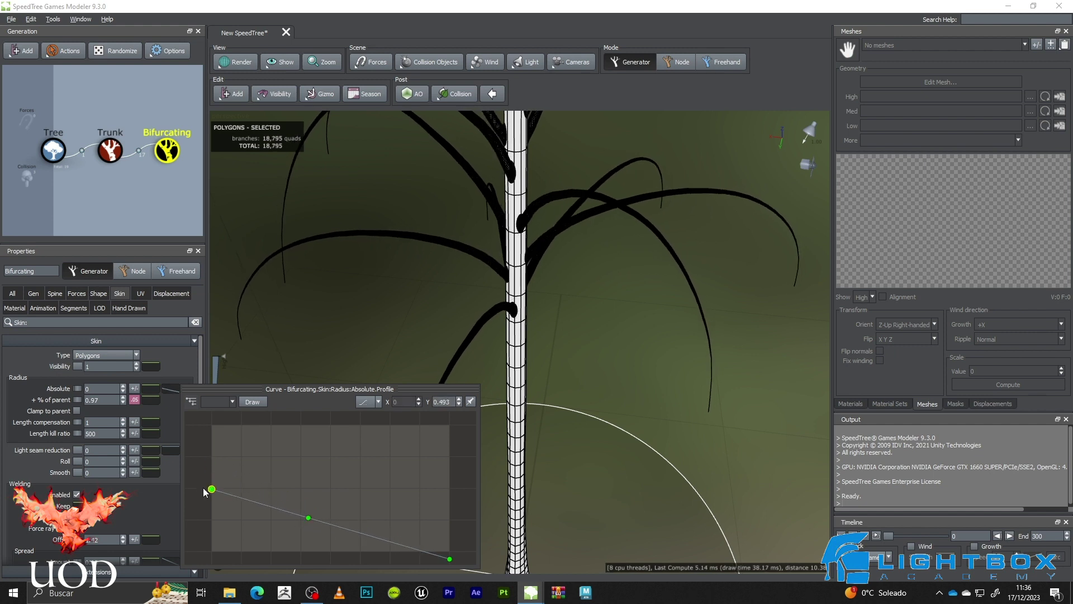
key(super)
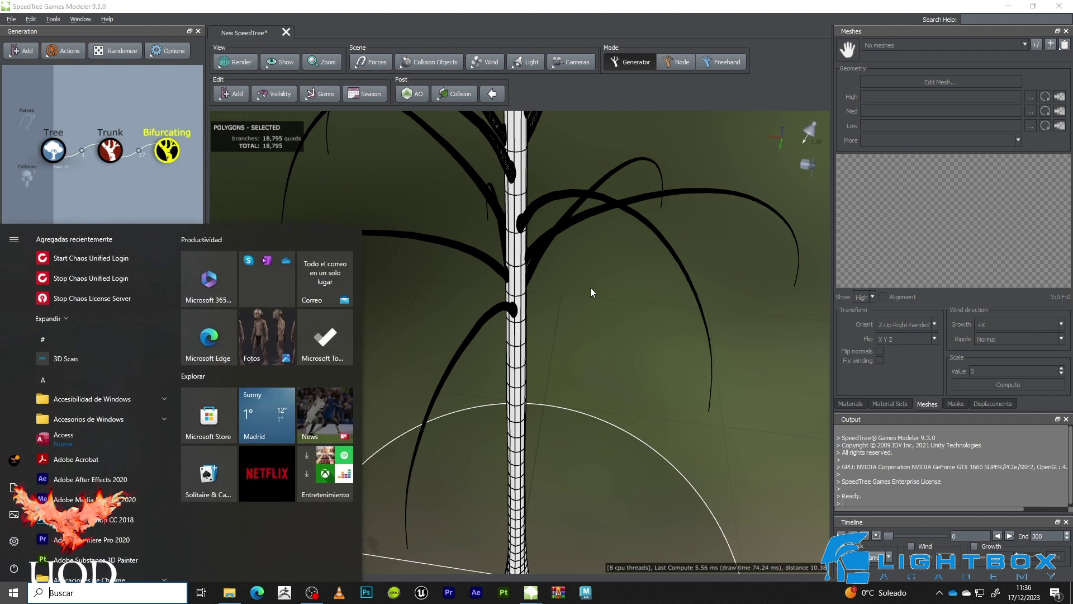
click(590, 287)
scroll(589, 350, down, 3)
drag(589, 349, 578, 315)
scroll(523, 302, up, 2)
drag(403, 410, 418, 397)
scroll(418, 397, up, 2)
mouse_move(364, 403)
middle_down()
mouse_move(407, 377)
mouse_move(383, 395)
middle_up()
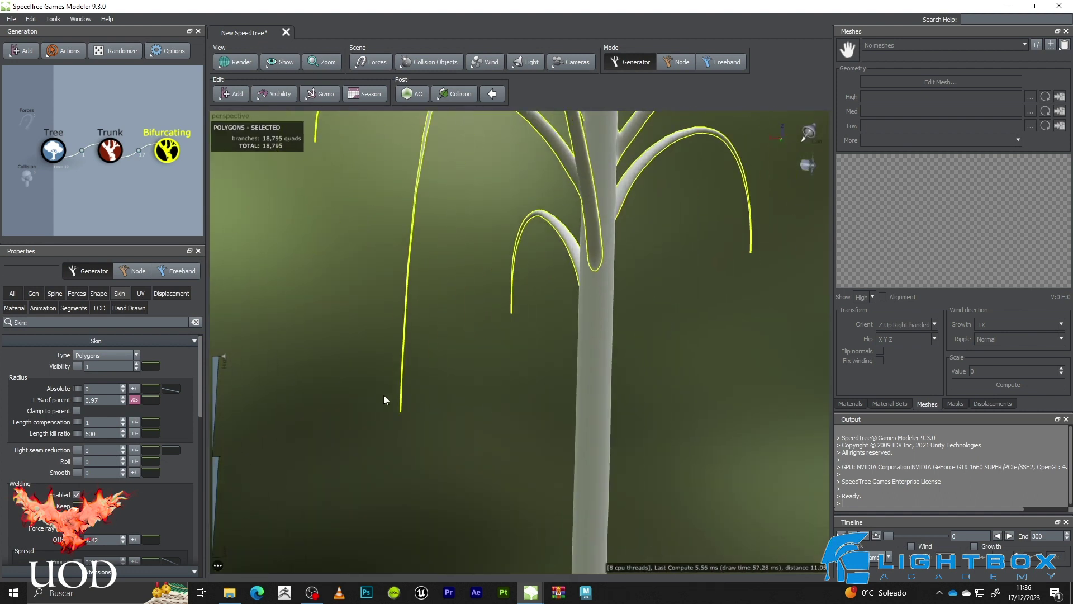
Adjust the middle of the Bifurcating absolute radius profile curve slightly and review the branch taper over the whole tree
click(170, 388)
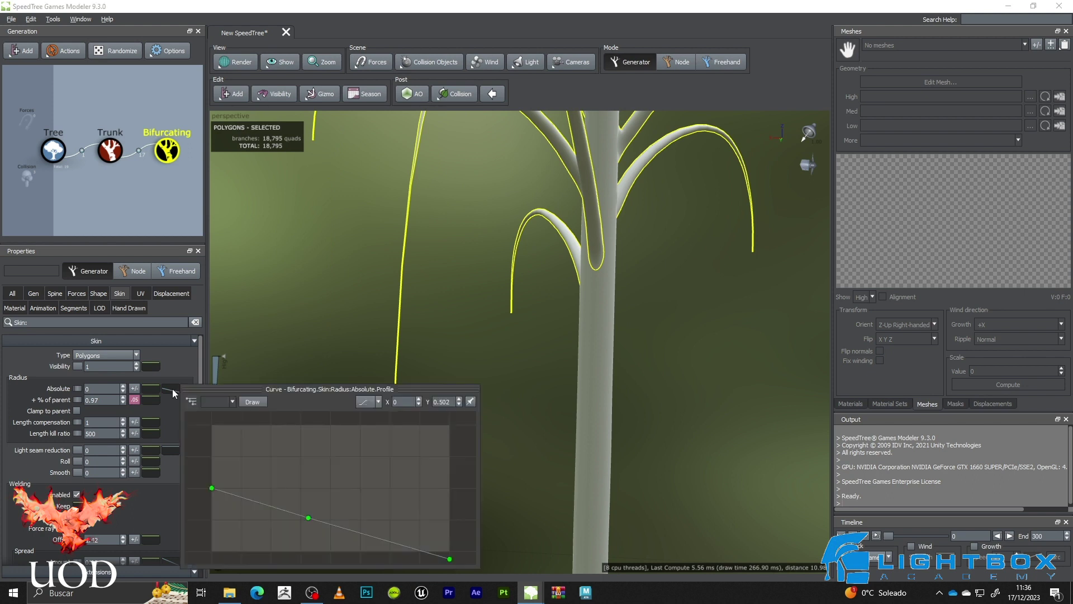
drag(297, 498, 316, 517)
click(492, 257)
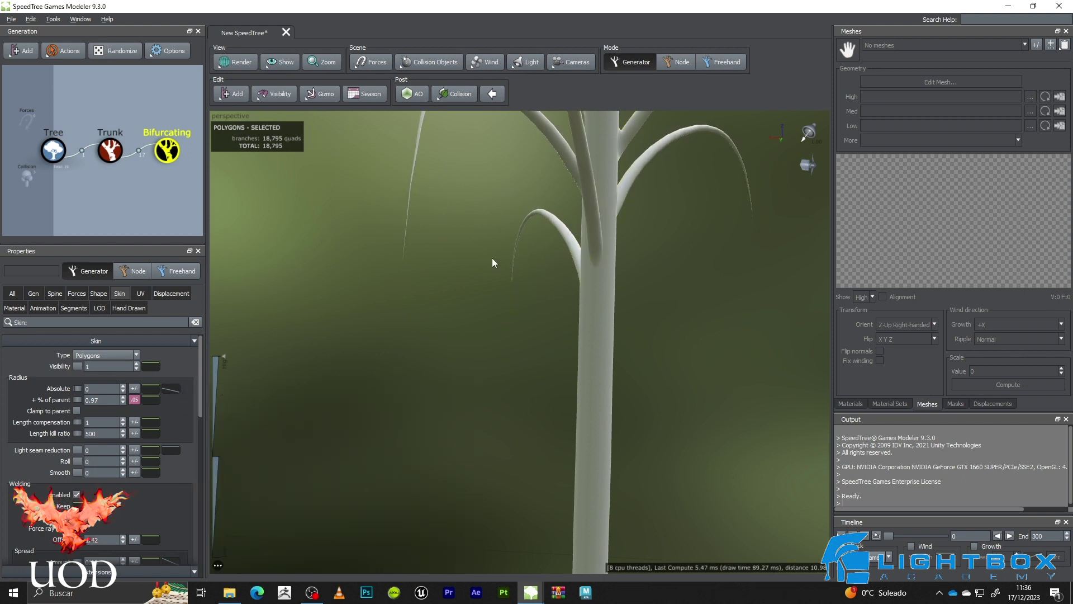
scroll(490, 289, down, 3)
drag(598, 326, 497, 314)
drag(601, 270, 582, 397)
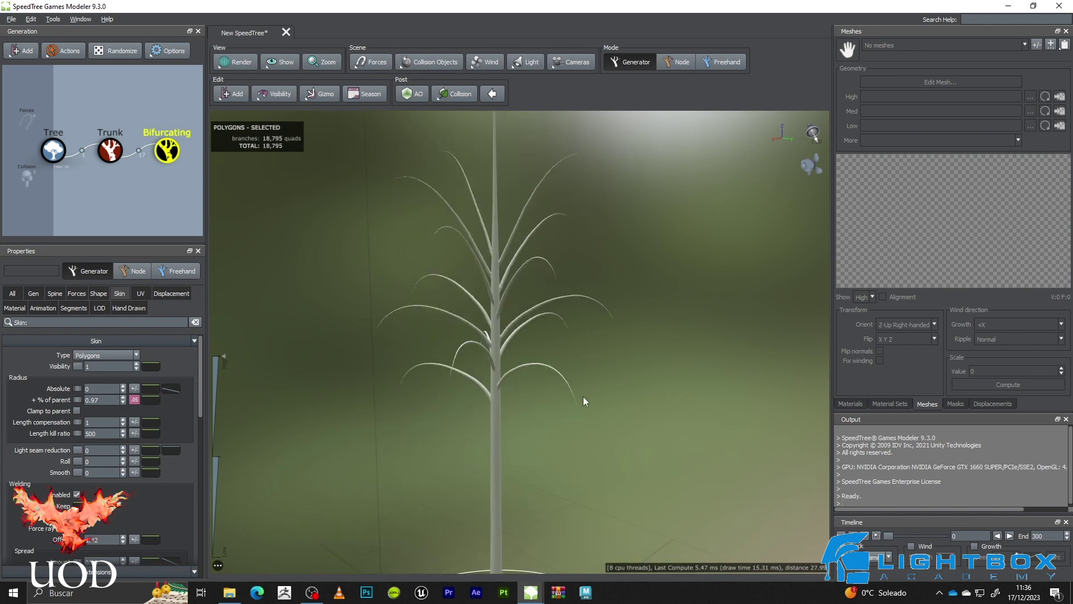
click(599, 430)
Add Frond geometry to the Bifurcating generator so that leaves grow along the branches
click(161, 152)
right_click(161, 153)
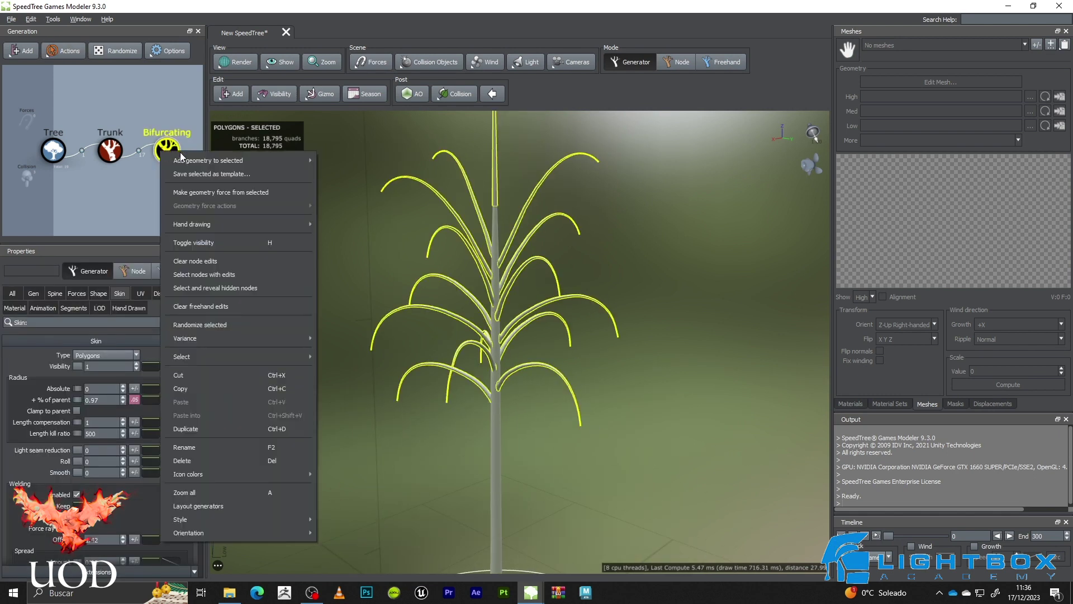
mouse_move(189, 158)
click(333, 201)
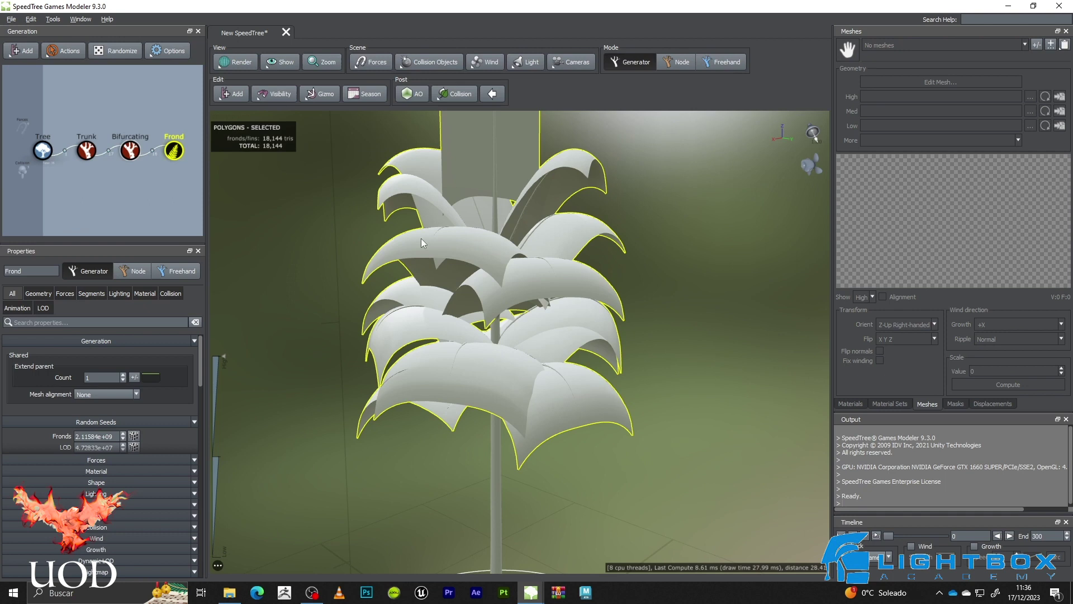
scroll(606, 230, down, 3)
scroll(614, 274, up, 2)
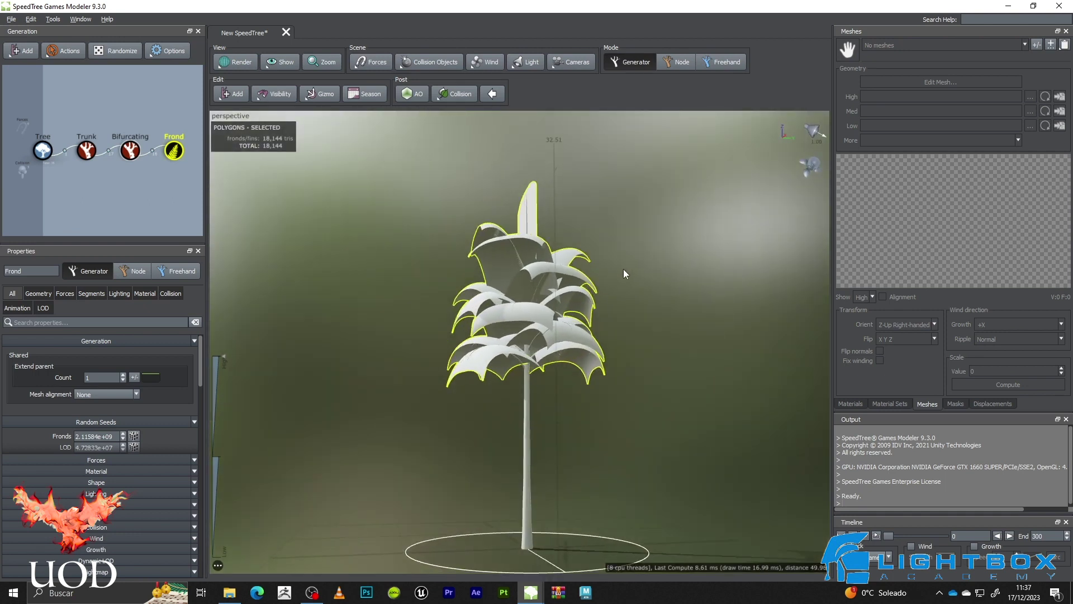
scroll(550, 421, up, 2)
middle_drag(550, 421, 541, 387)
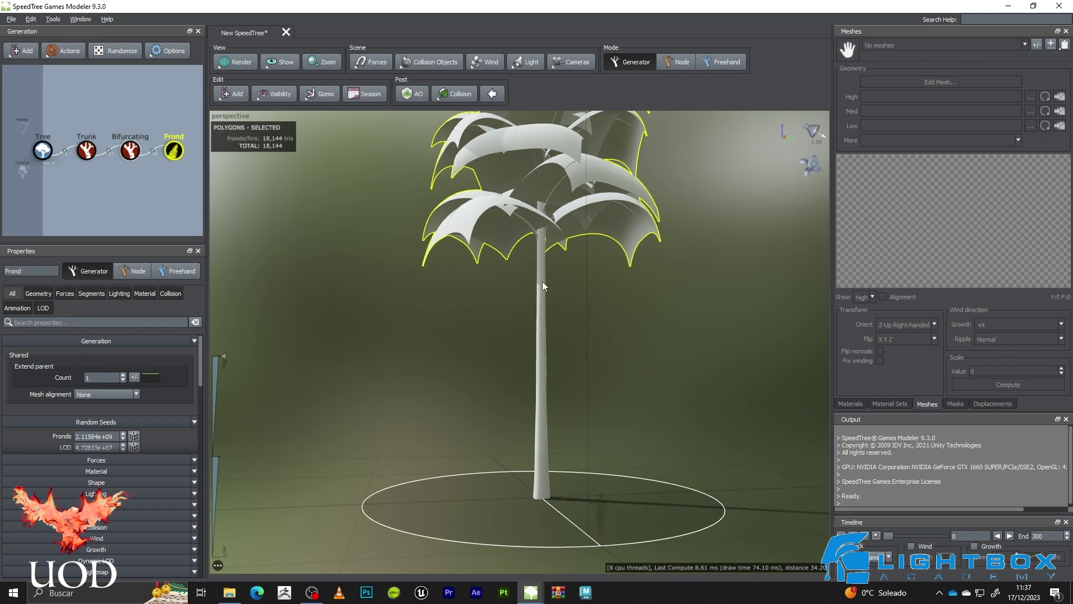
Save the model over the existing file ejericiobanana.spm in the Descargas folder
click(343, 289)
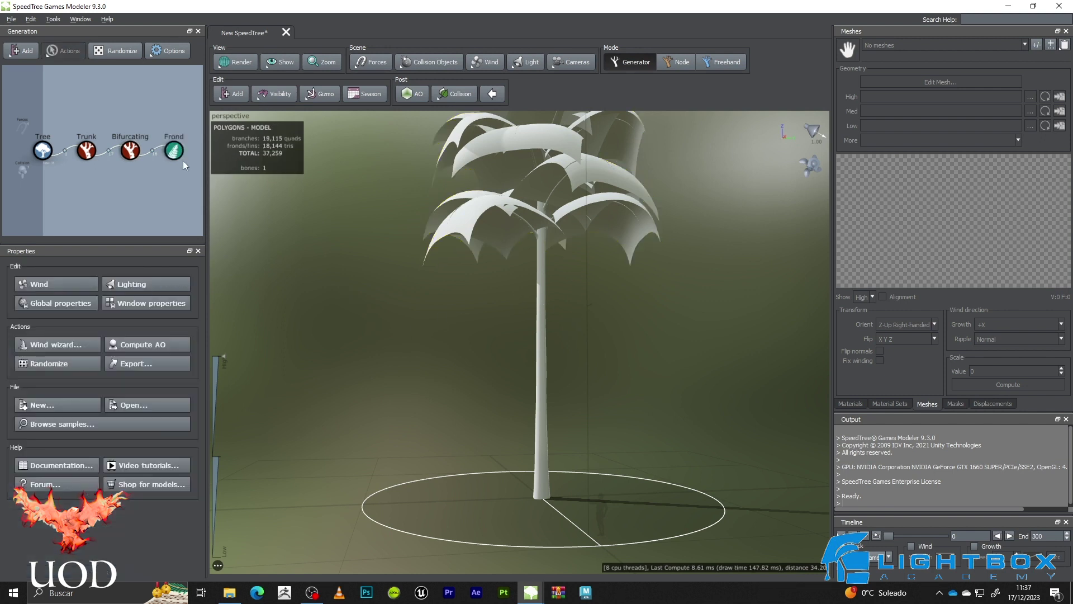
key(ctrl+s)
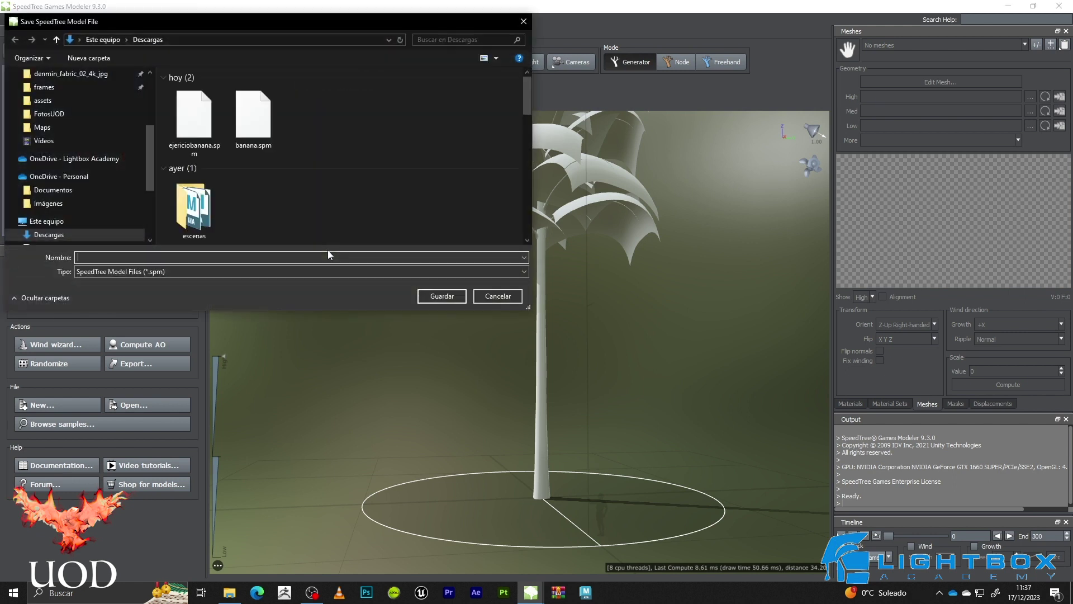
double_click(195, 117)
click(564, 296)
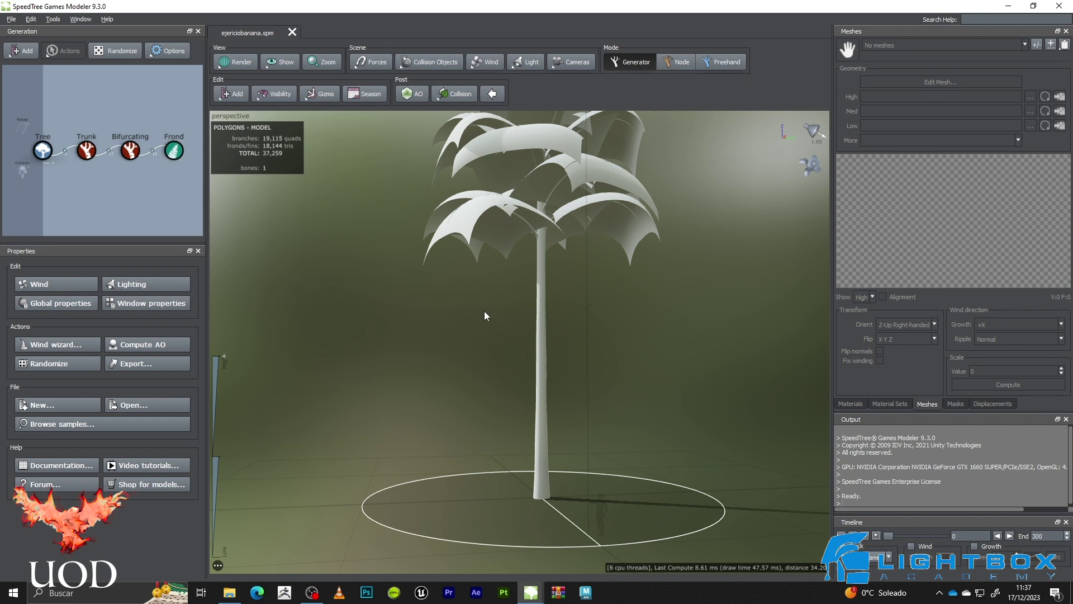
Add three new materials to the model's material list
click(850, 403)
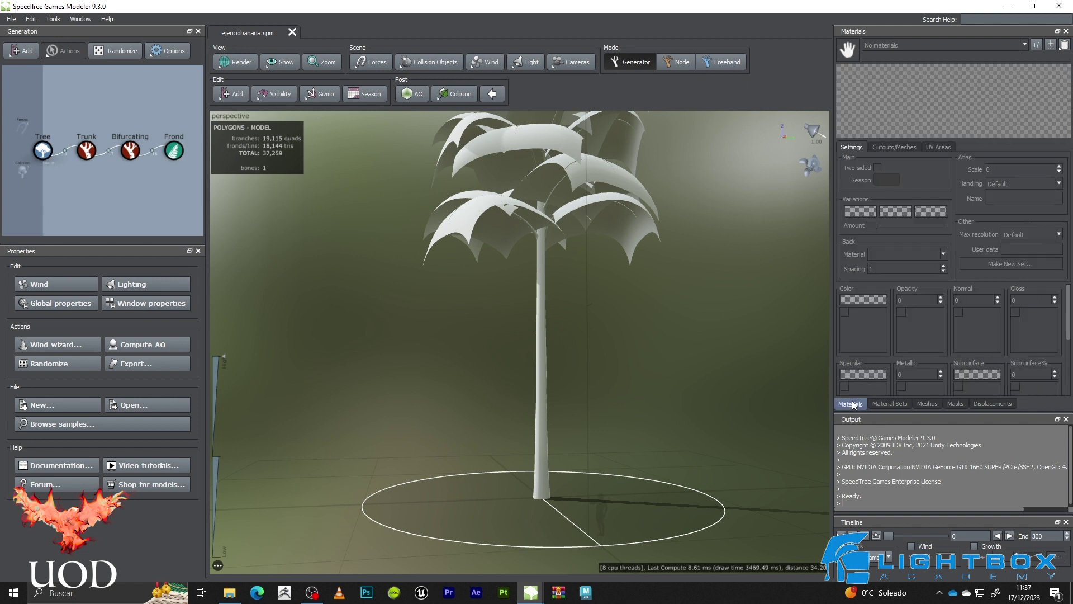
click(1037, 45)
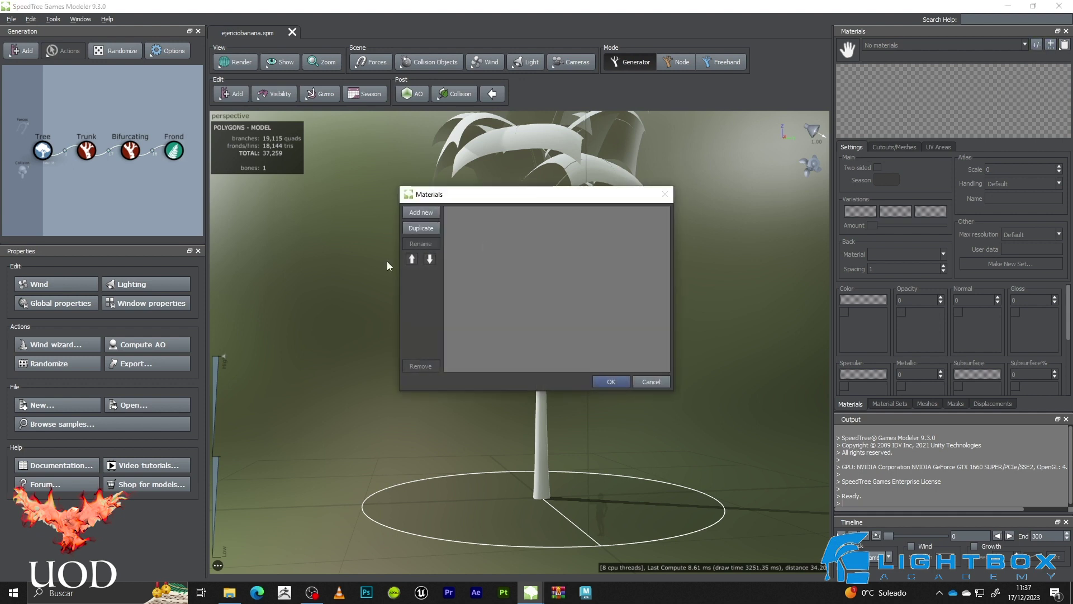
click(428, 213)
click(419, 213)
click(419, 212)
Rename the three new materials as Bark, Leaves and Banana and accept the list
click(461, 211)
click(420, 243)
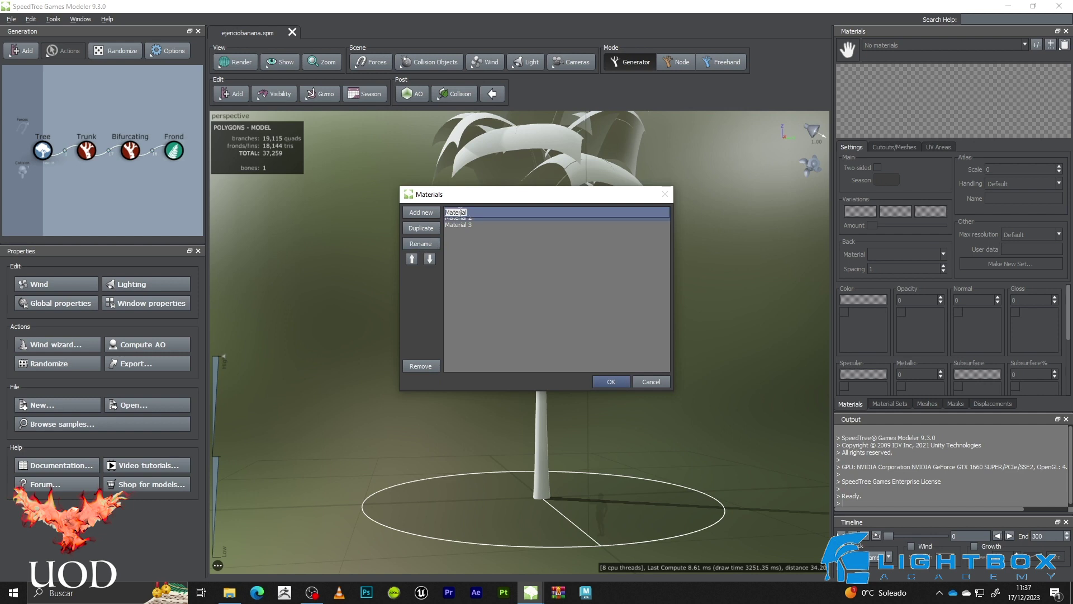
text(Bark)
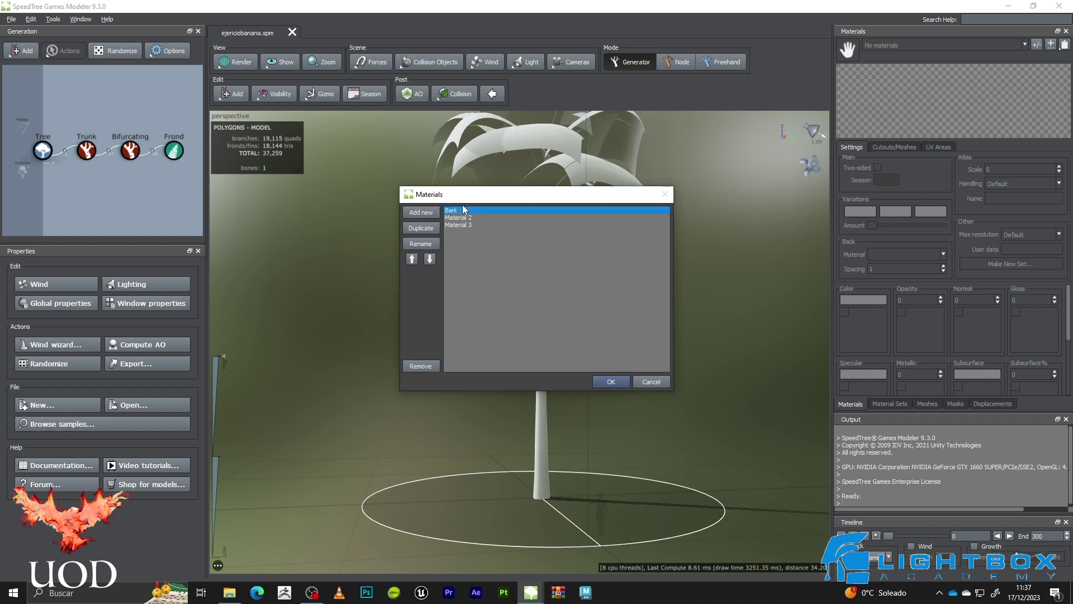
key(Return)
double_click(463, 219)
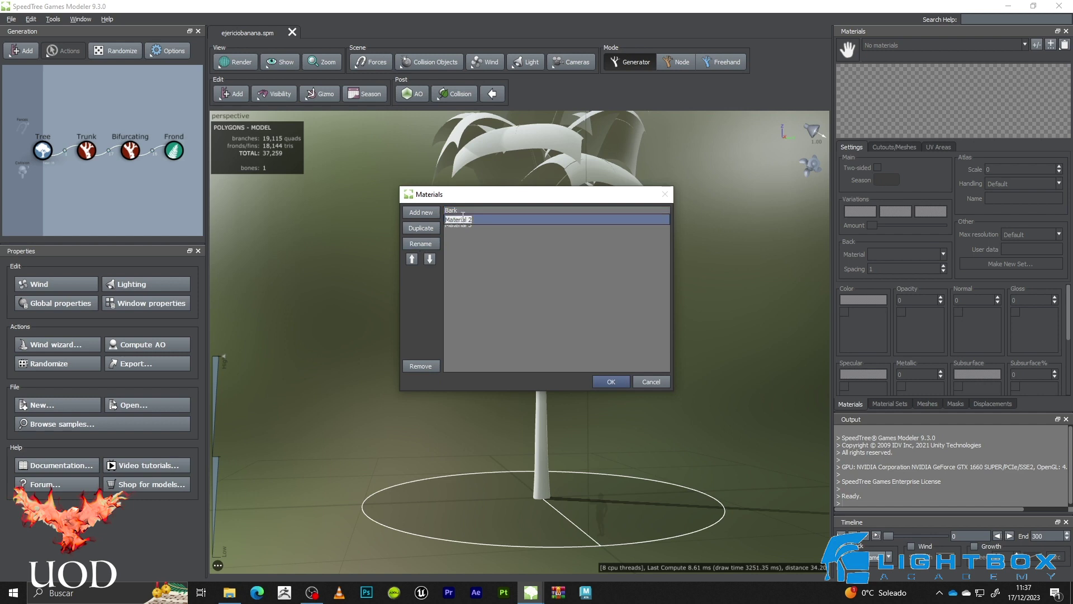
text(Leaves)
key(Return)
double_click(463, 226)
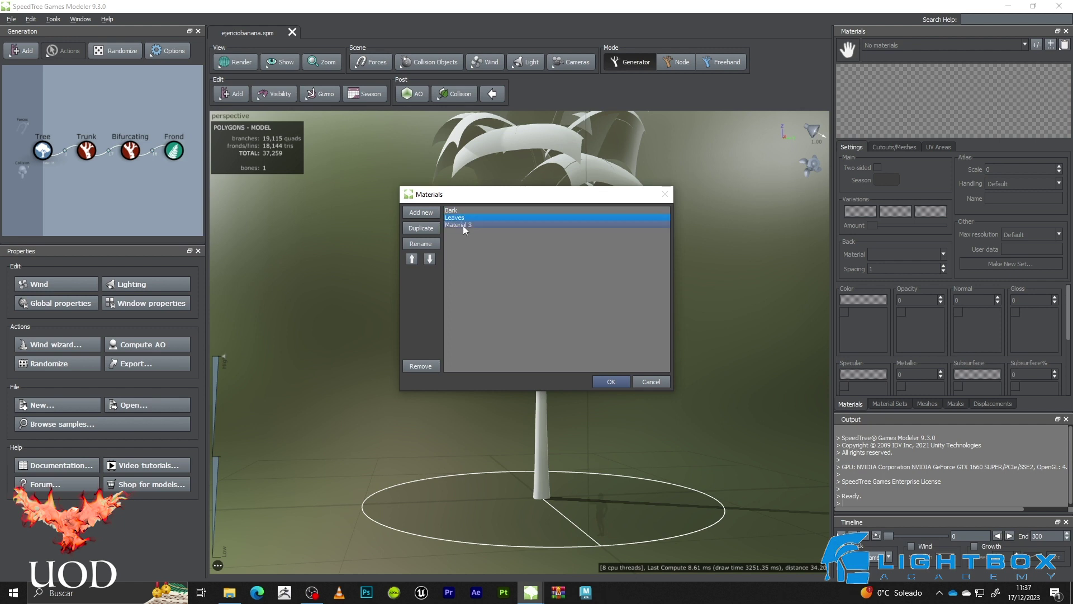
text(Banana)
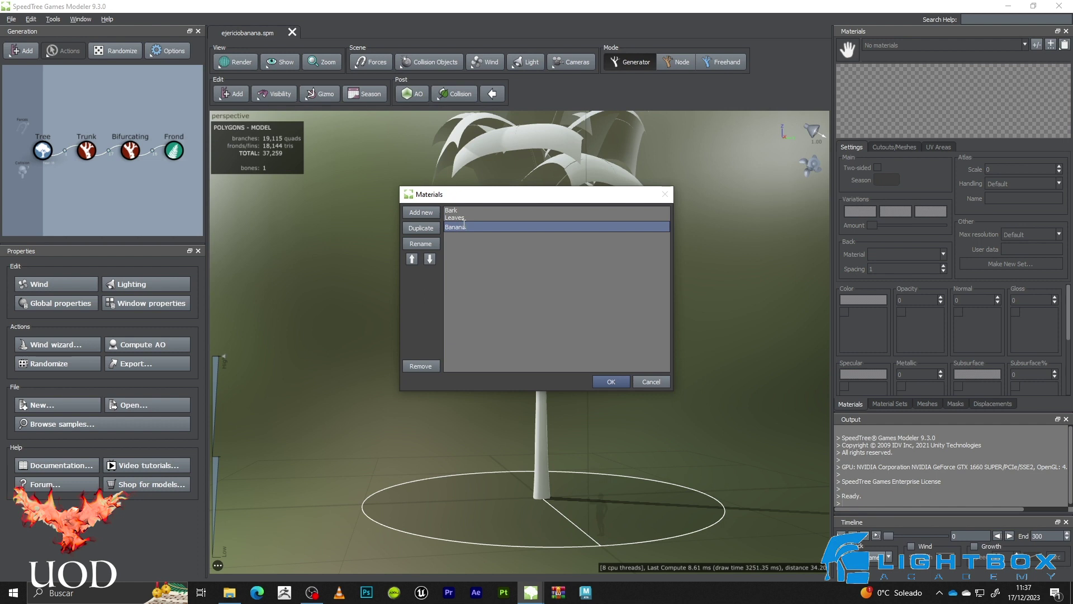
key(Return)
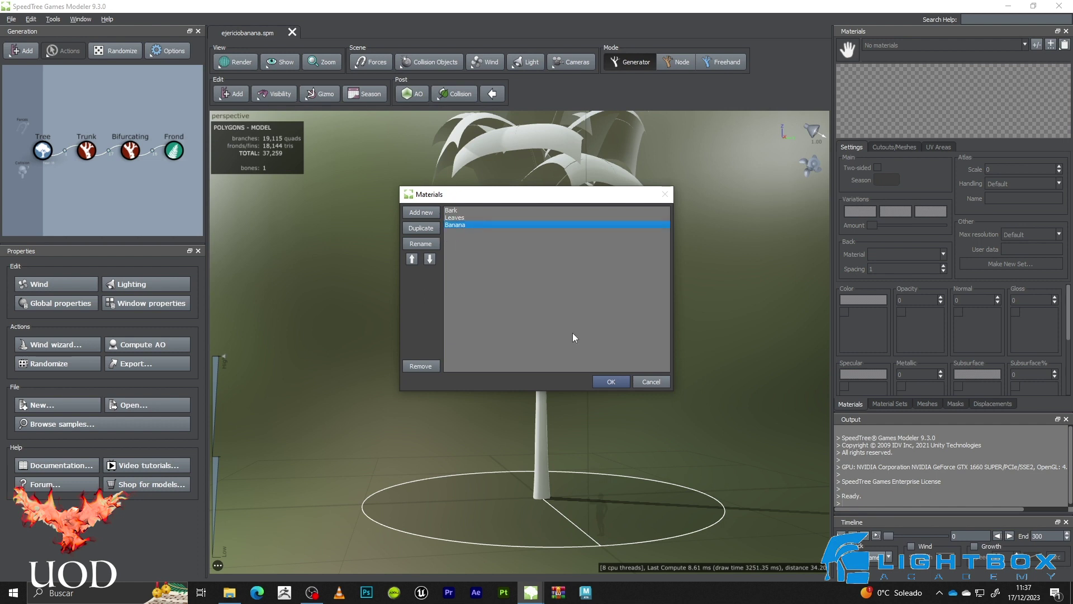
click(610, 381)
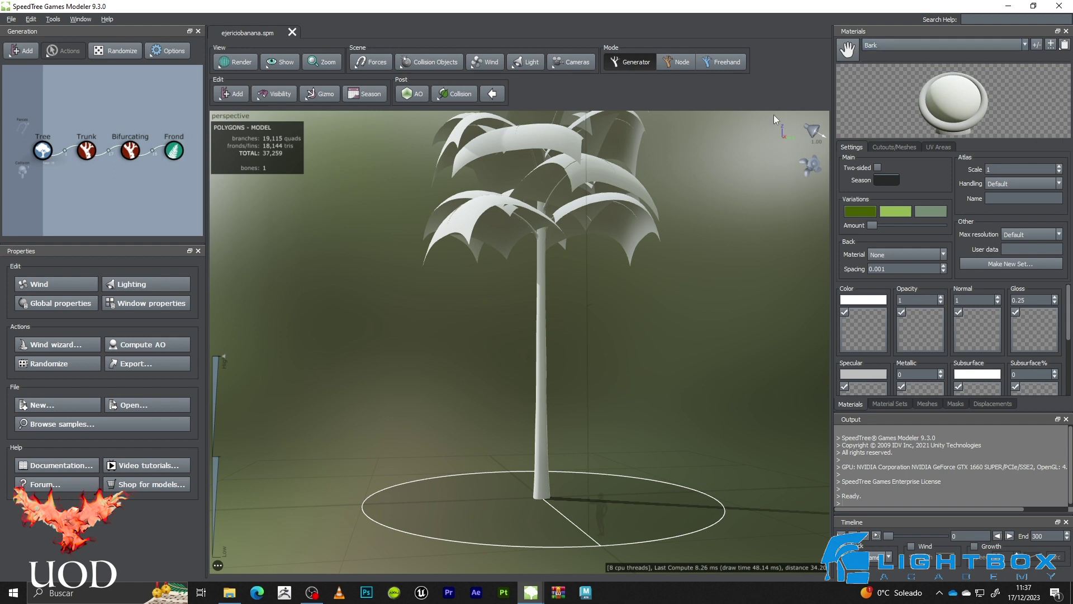
Load Banana_tree_Stem_1.png from the arbol/tree folder as the Bark material's color map
click(857, 319)
click(857, 321)
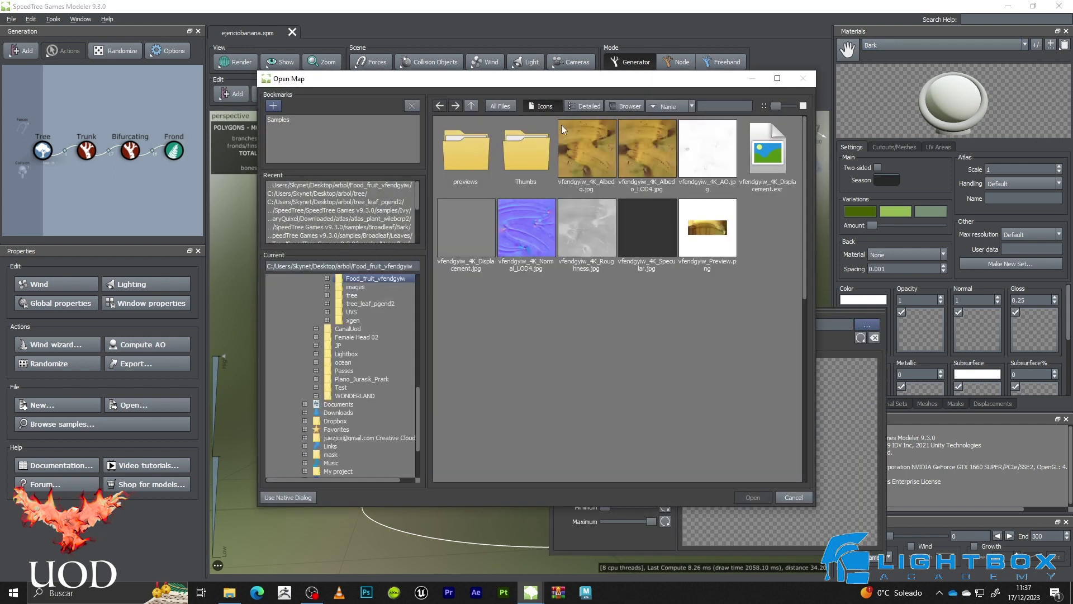
click(471, 106)
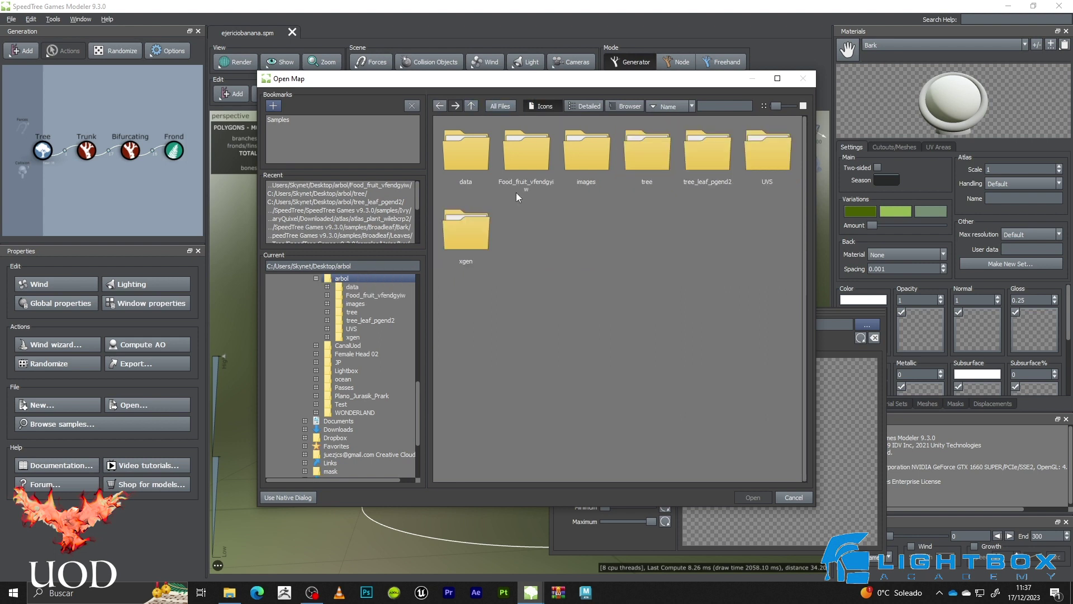
double_click(662, 160)
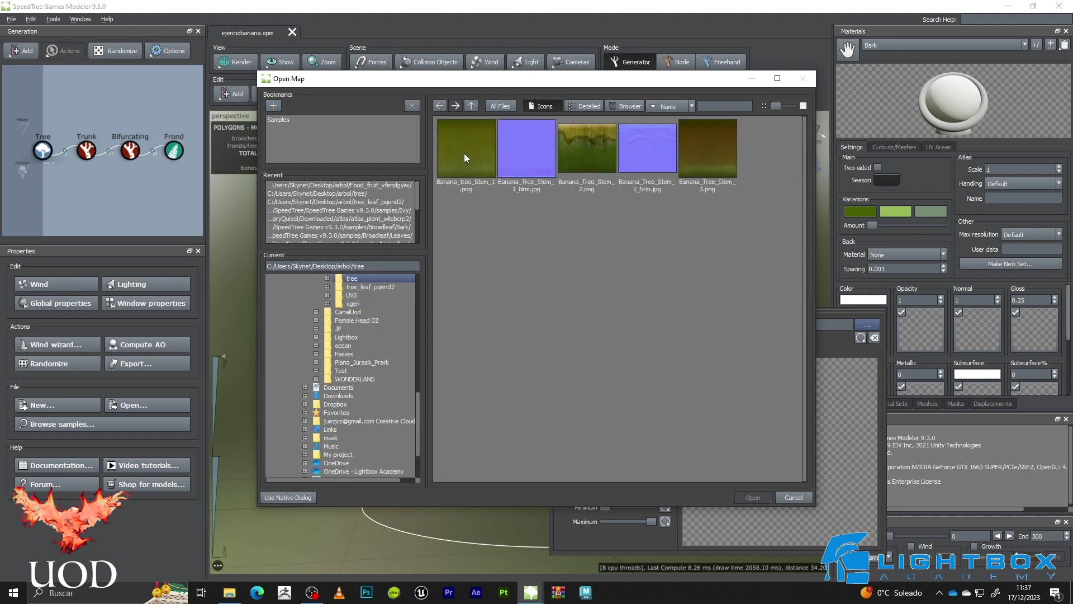
double_click(464, 153)
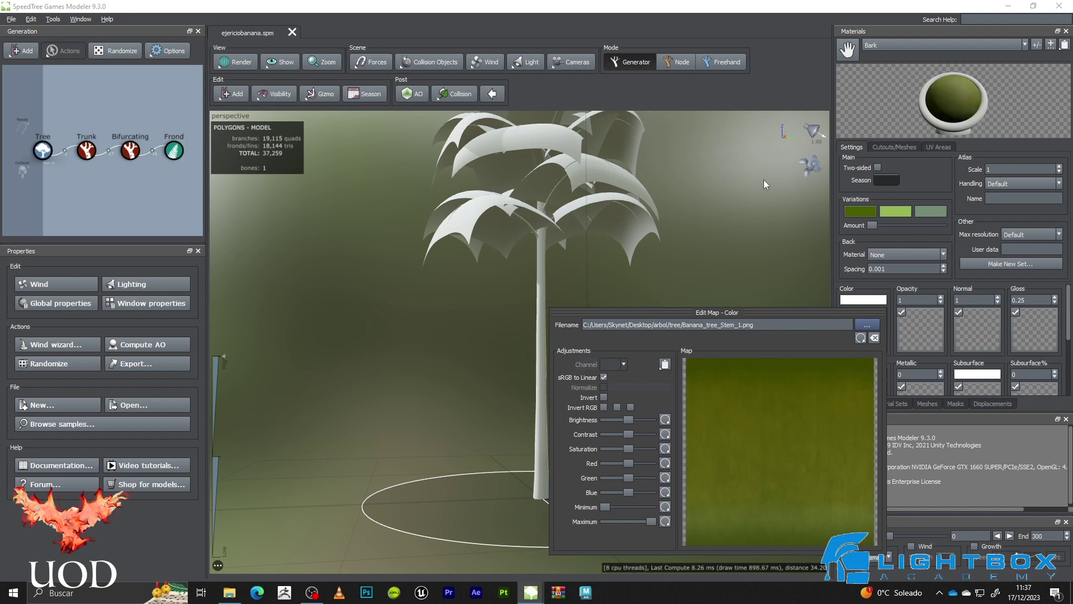
Load Banana_Tree_Stem_1_Nrm.jpg as the Bark material's normal map
click(986, 331)
click(983, 326)
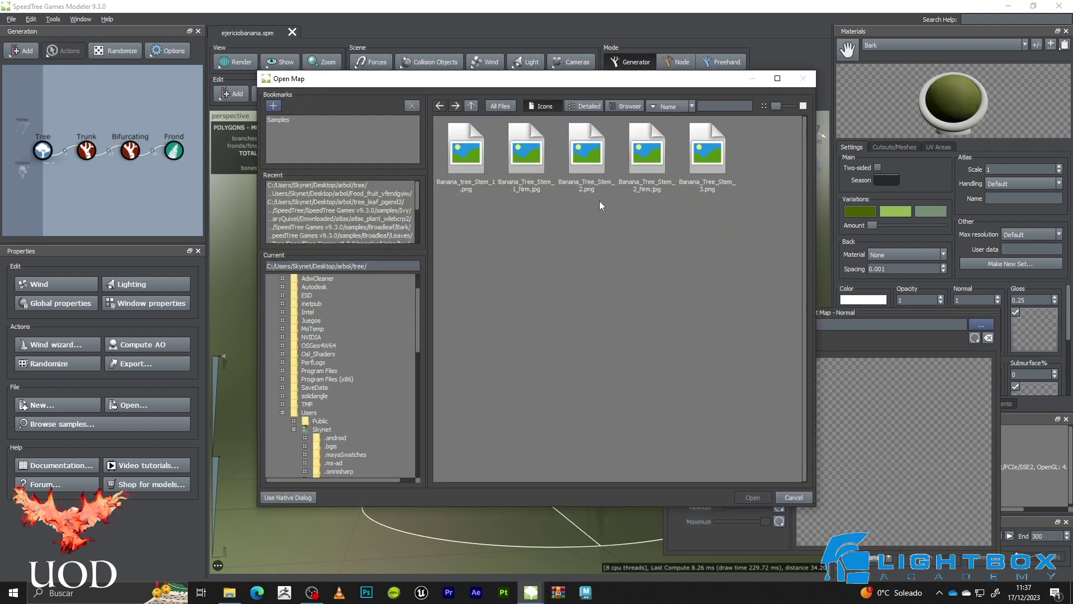
double_click(525, 155)
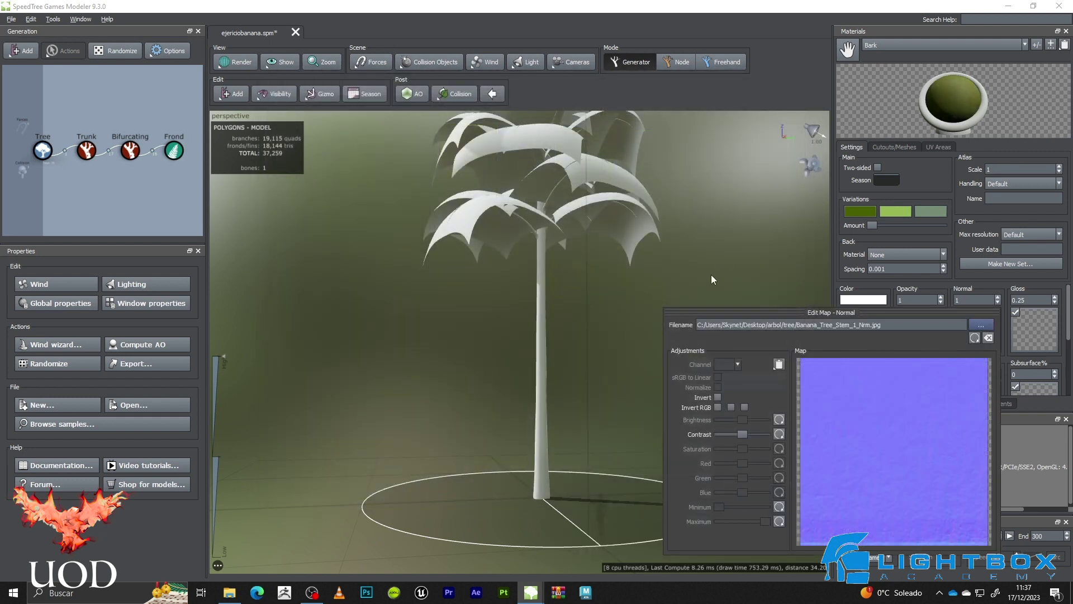
click(718, 216)
Load pgend_4K_Albedo.jpg from the tree_leaf_pgend2 folder as the Leaves material's color map and use the other detected maps too
click(875, 46)
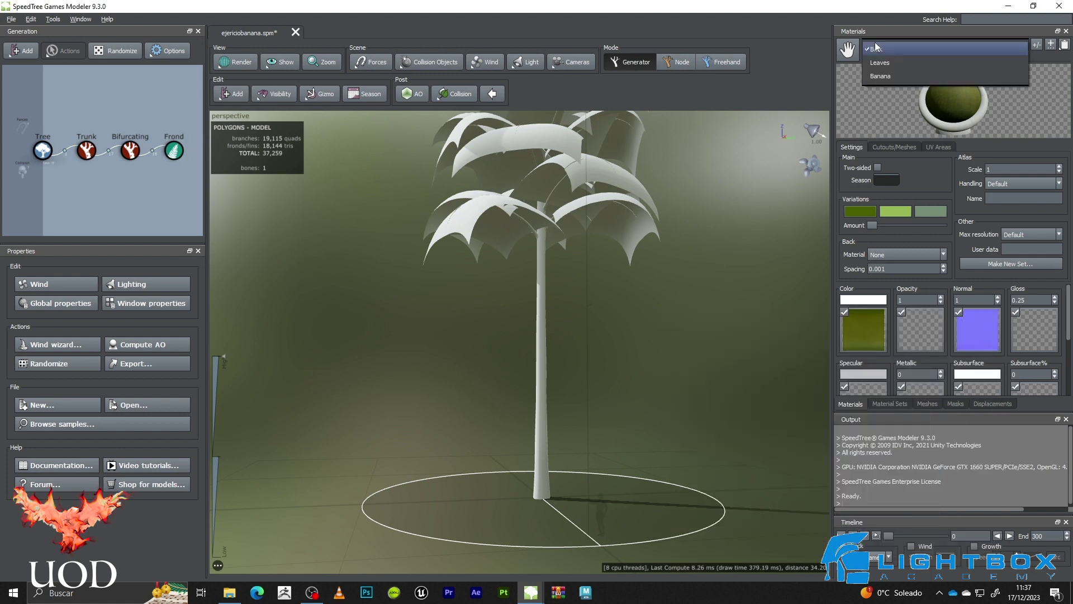
click(906, 61)
click(865, 330)
click(867, 325)
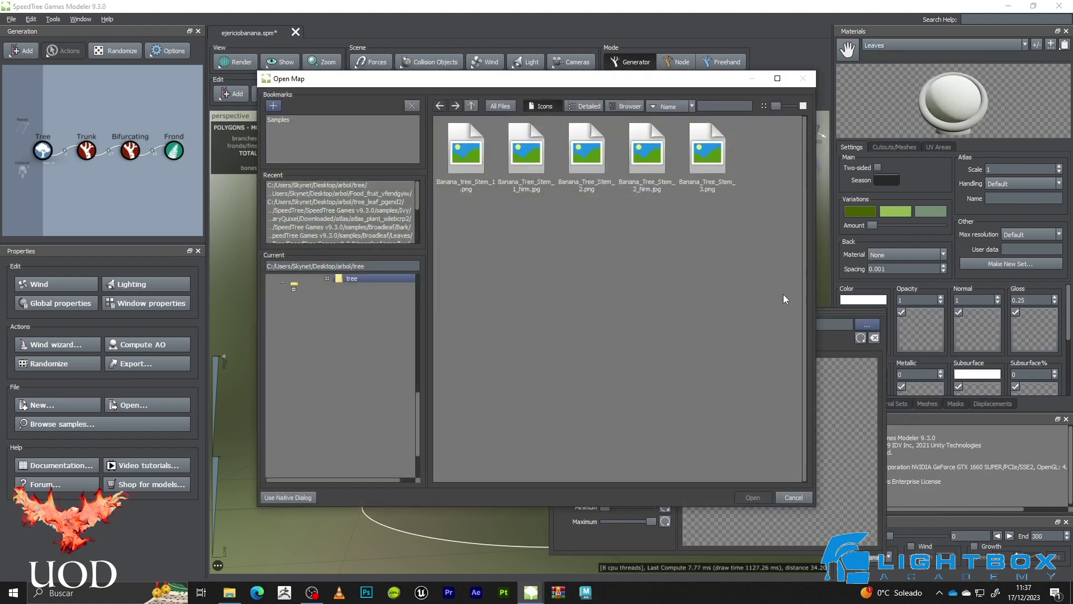
click(471, 105)
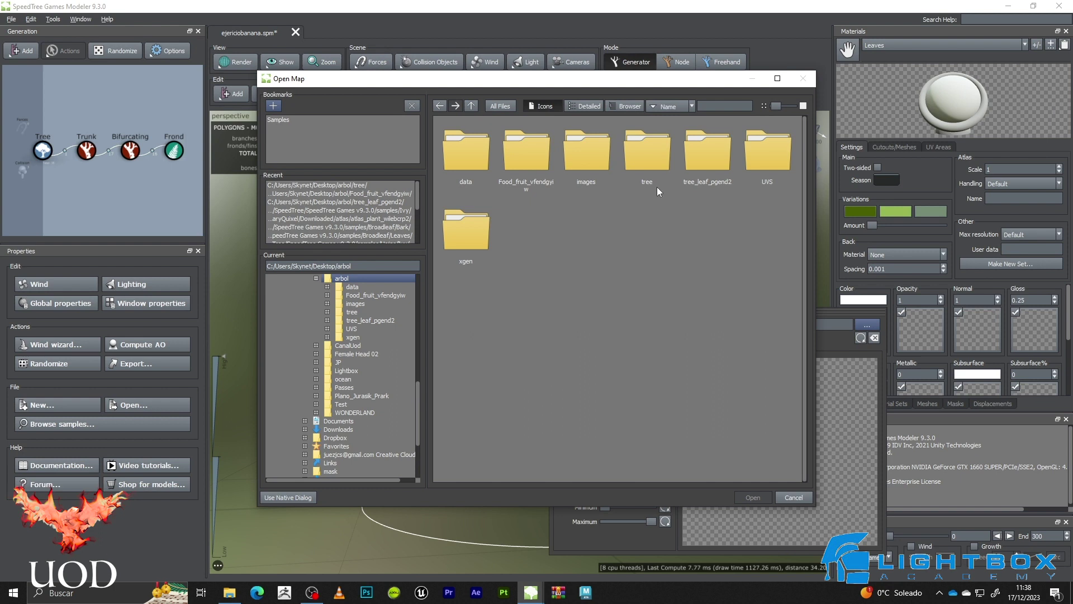
double_click(709, 158)
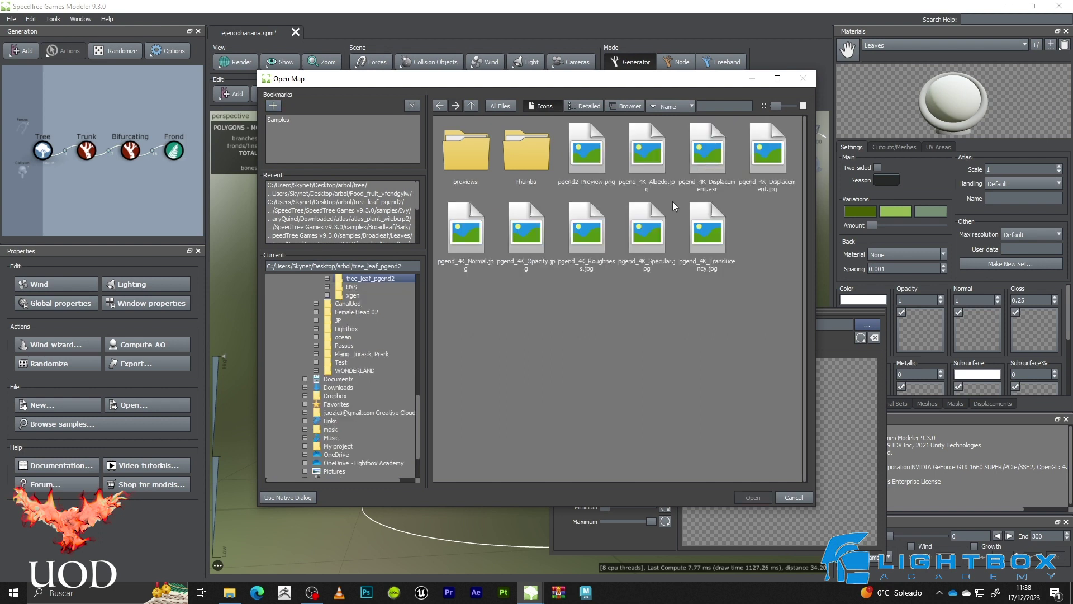
double_click(649, 153)
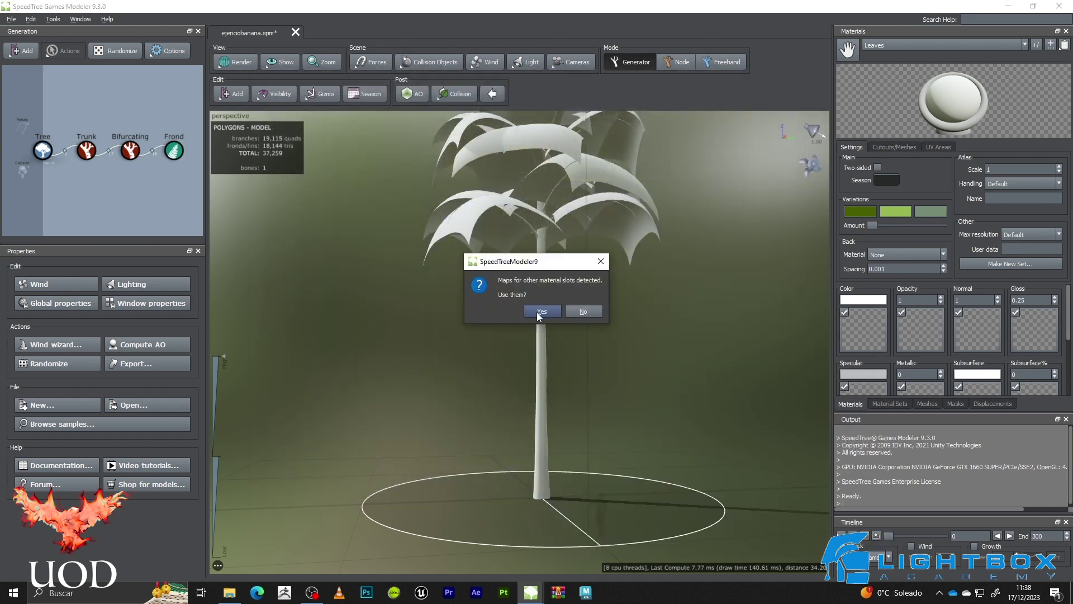
click(540, 311)
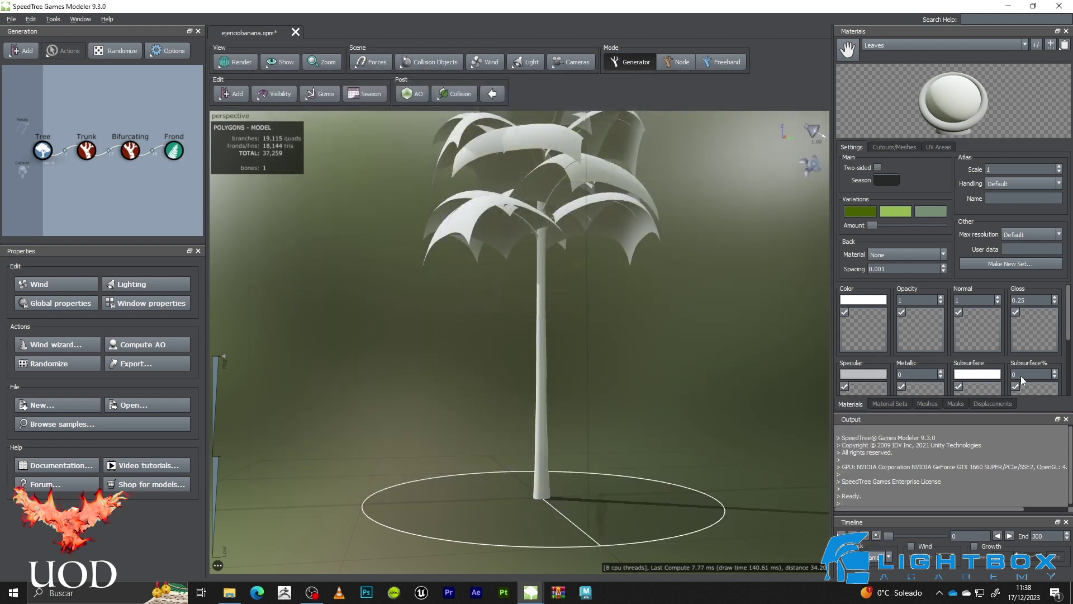
Load pgend_4K_Translucency.jpg from the tree_leaf_pgend2 folder as the Leaves material's subsurface color map
scroll(983, 327, down, 1)
click(984, 329)
click(981, 335)
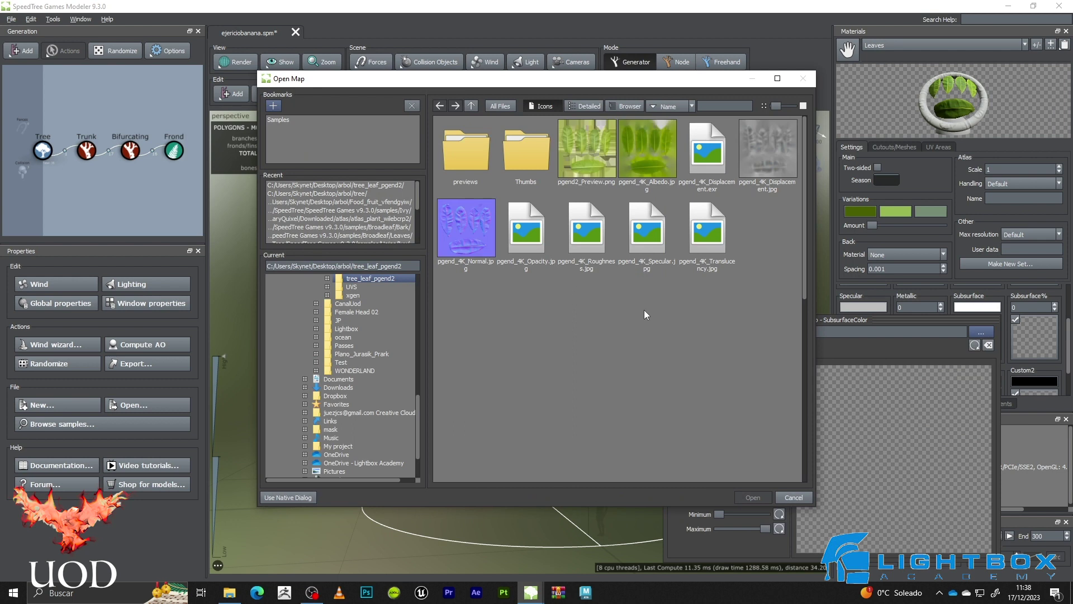
click(711, 246)
double_click(712, 239)
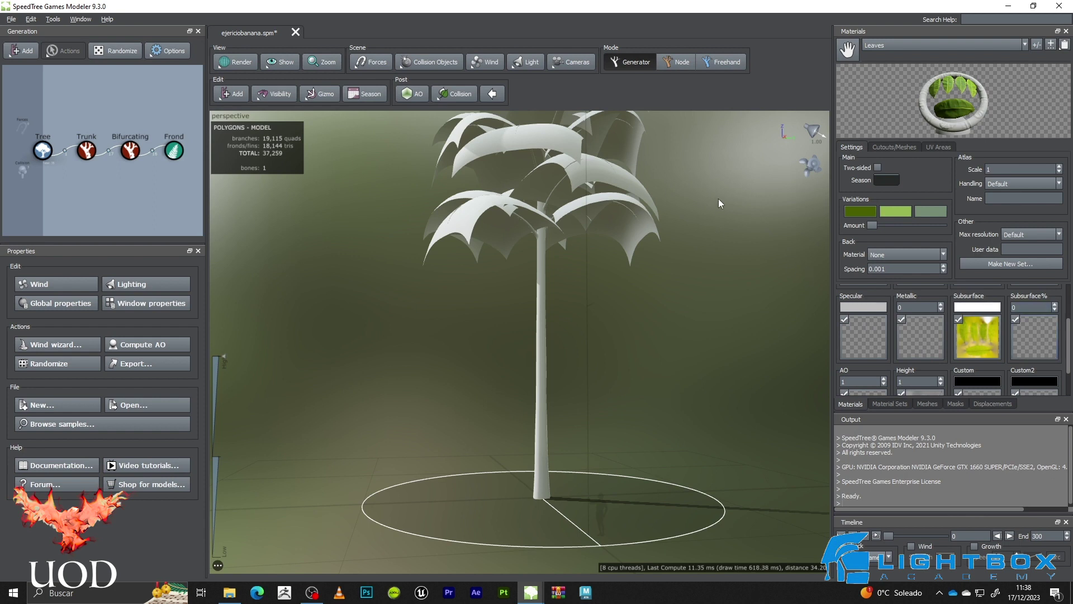
Assign the Leaves material to the Frond generator
scroll(707, 230, up, 5)
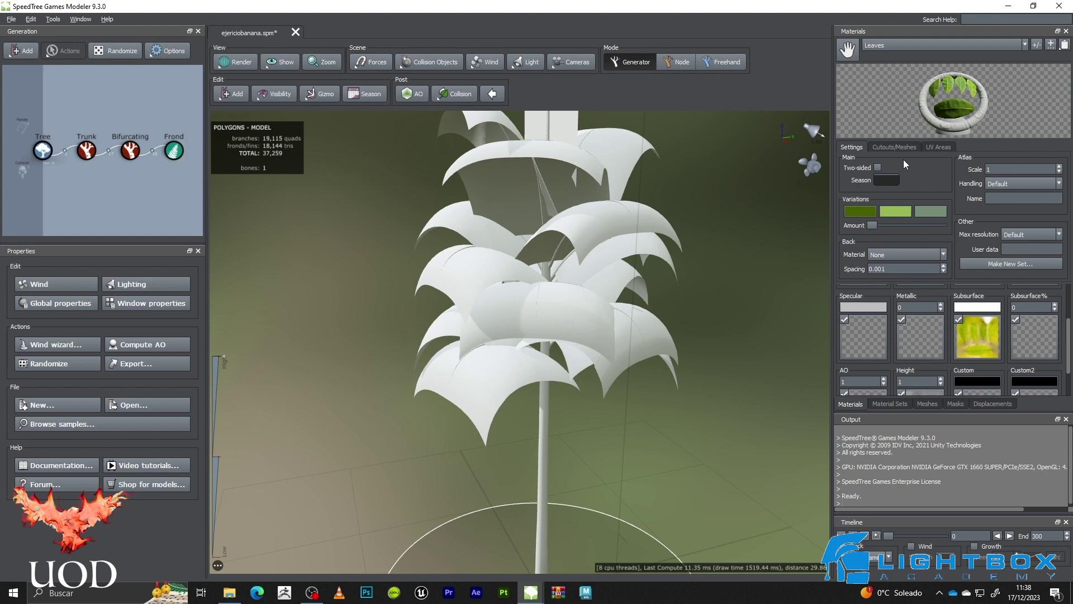
click(173, 150)
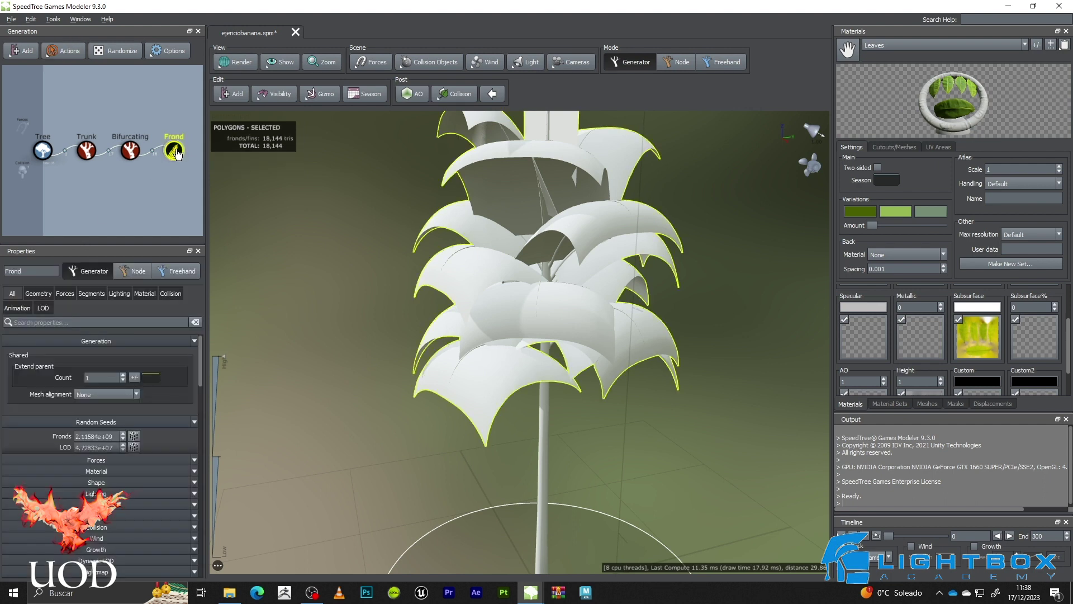
click(149, 293)
click(92, 386)
click(88, 360)
click(74, 375)
click(70, 411)
drag(672, 243, 601, 247)
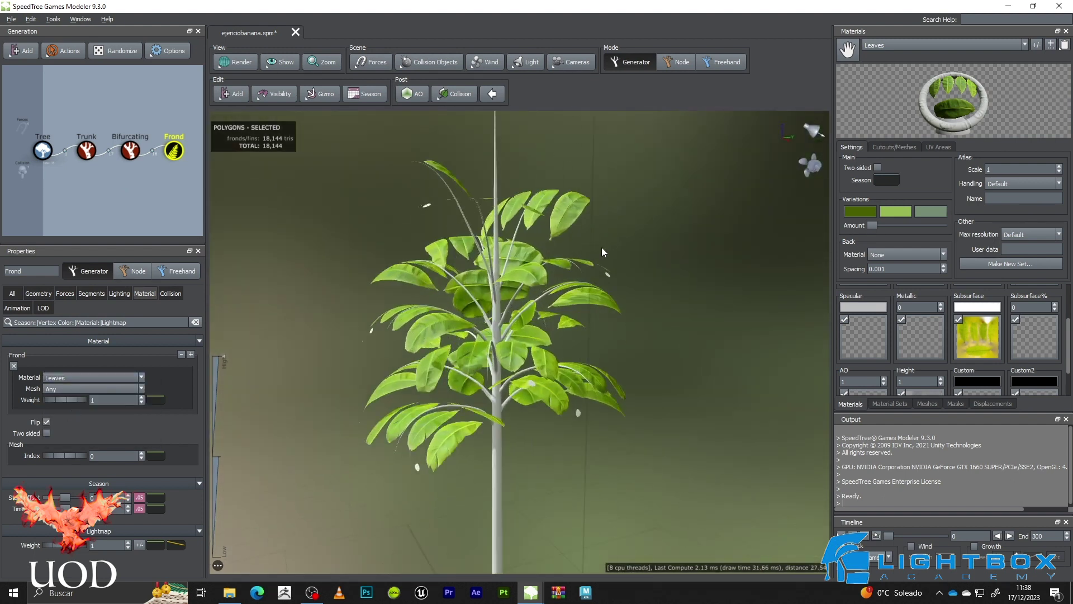
Lower the brightness of the Leaves material's color map slightly to darken the foliage
scroll(613, 324, up, 5)
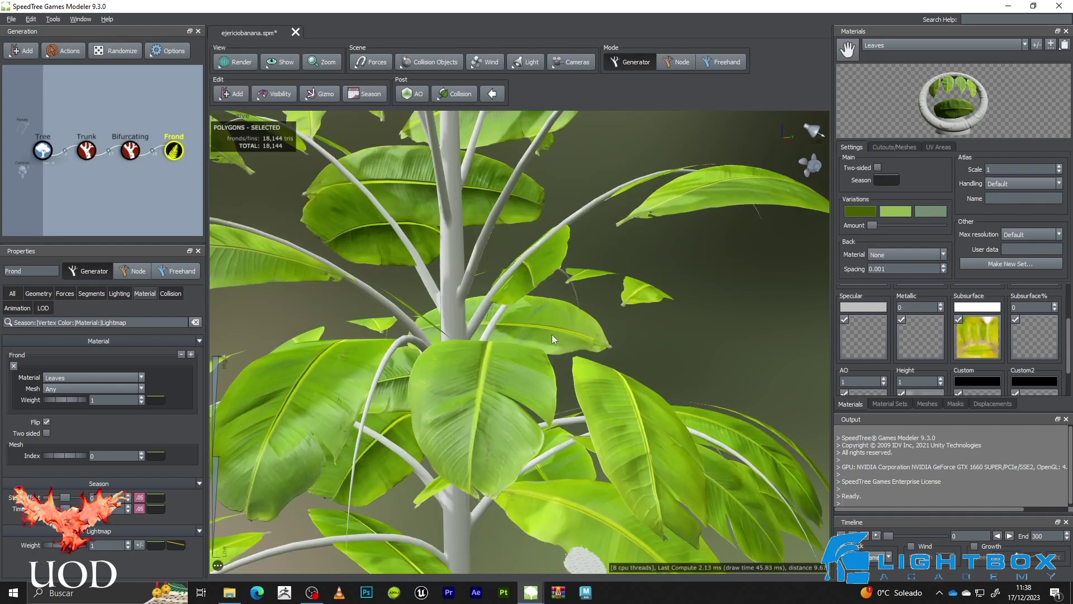
scroll(551, 334, down, 6)
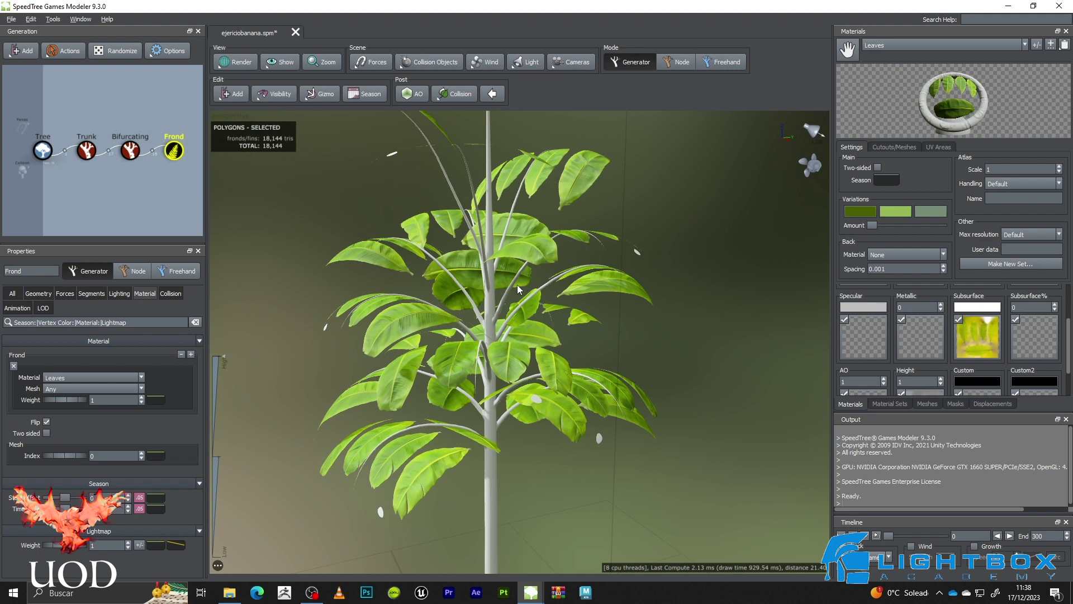
scroll(469, 347, up, 3)
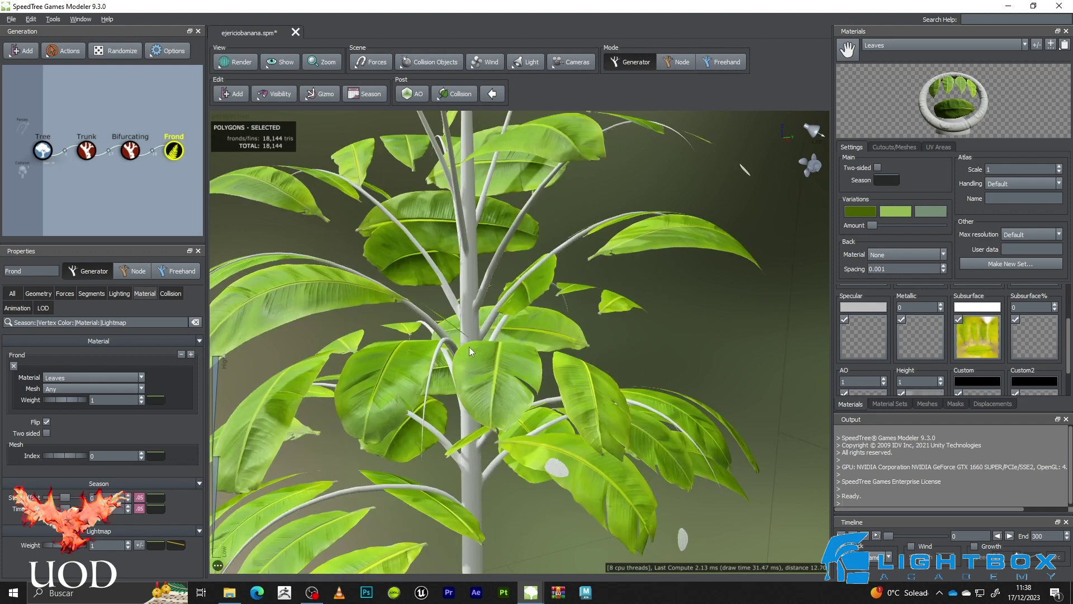
scroll(482, 338, down, 2)
scroll(914, 312, up, 2)
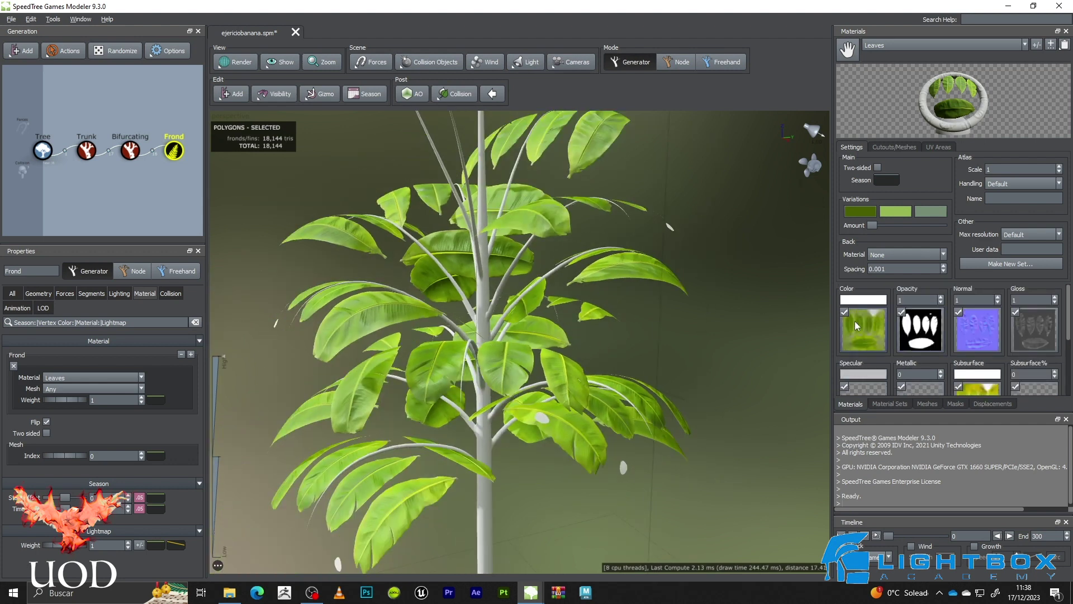
click(863, 330)
mouse_move(629, 421)
mouse_down()
mouse_move(619, 421)
mouse_move(631, 433)
mouse_up()
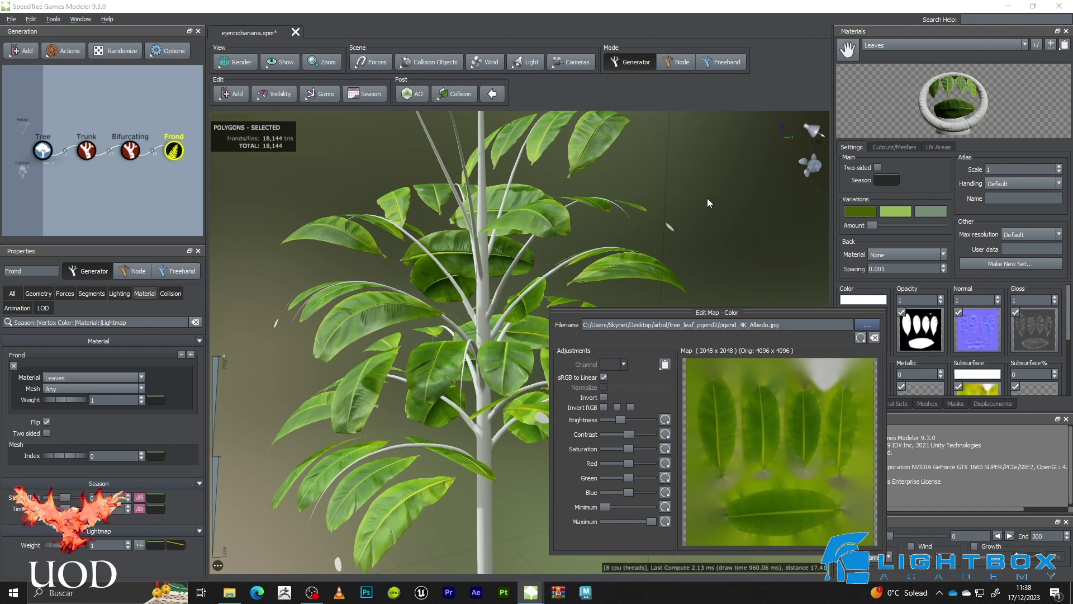
Clear the Leaves color map's file, reload pgend_4K_Albedo.jpg and use the other detected maps too
click(873, 337)
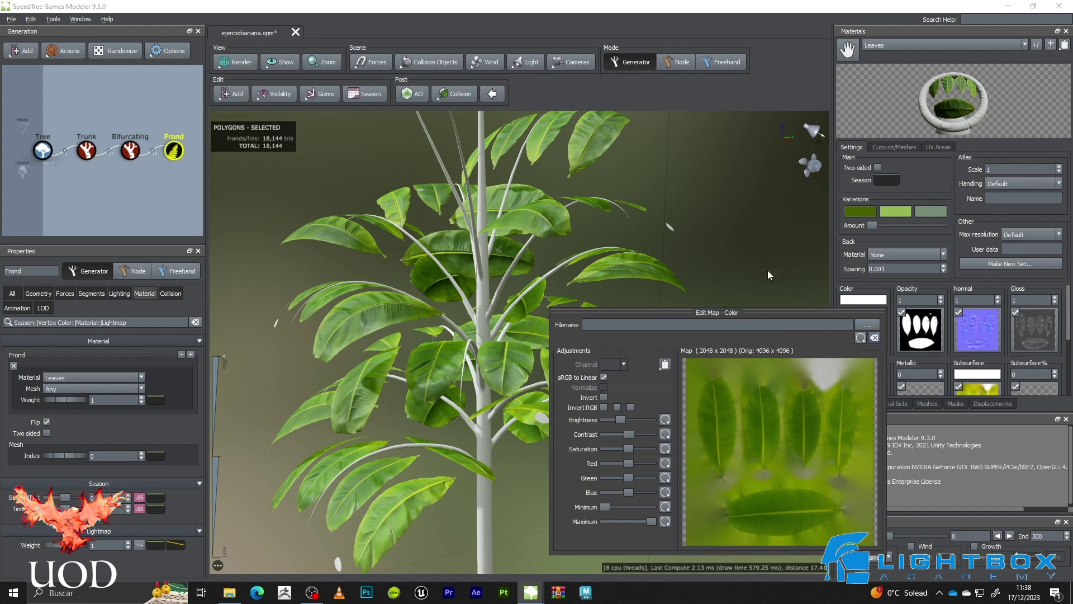
click(761, 253)
click(860, 327)
click(647, 158)
double_click(645, 153)
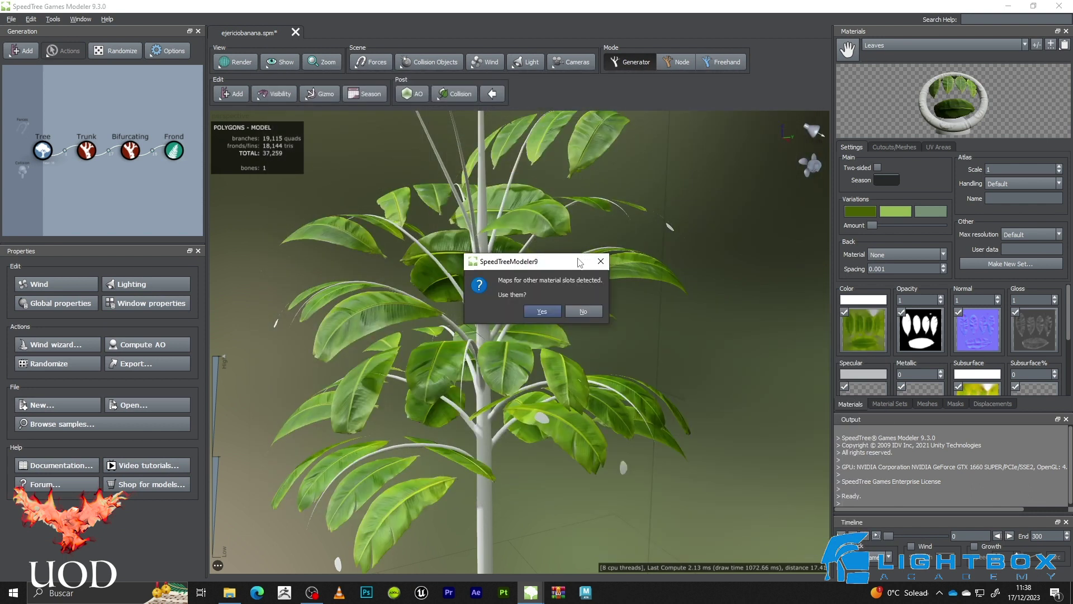
click(541, 311)
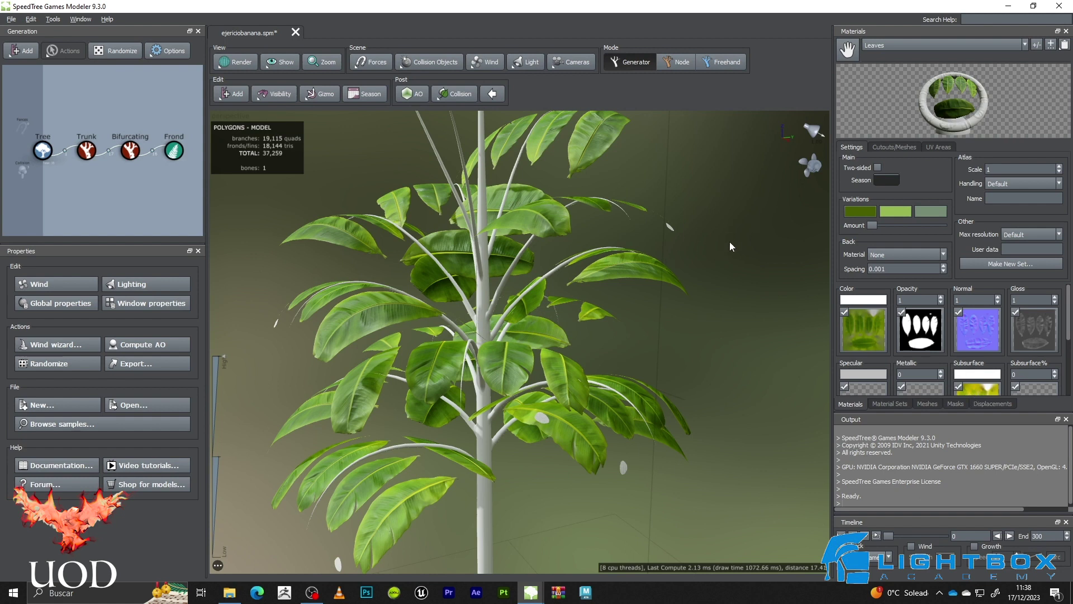
Raise the brightness of the Leaves material's gloss map slightly for shinier leaves
scroll(730, 240, up, 3)
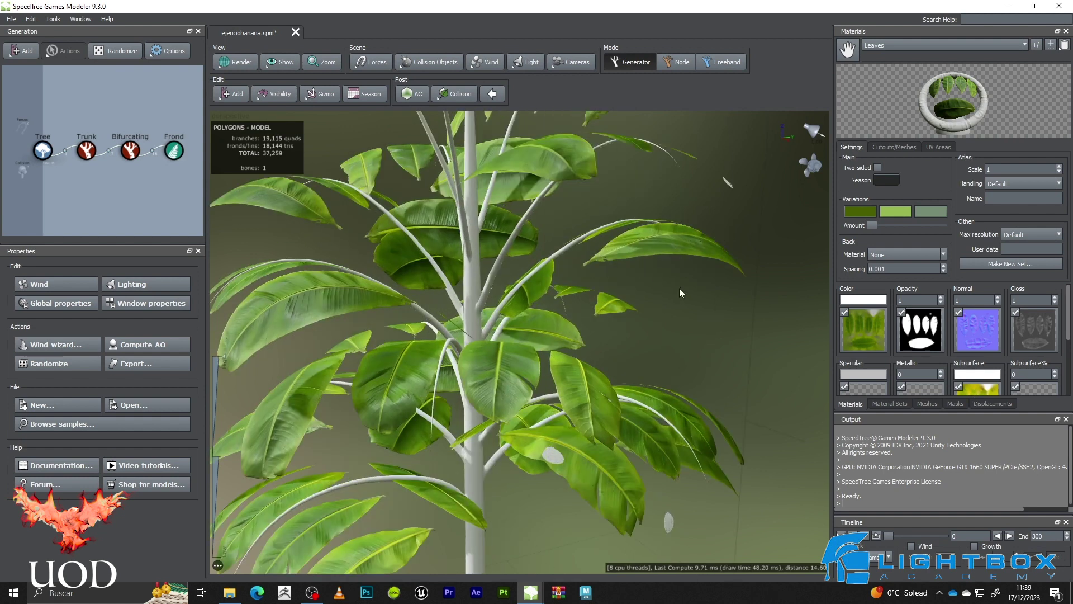
click(1021, 323)
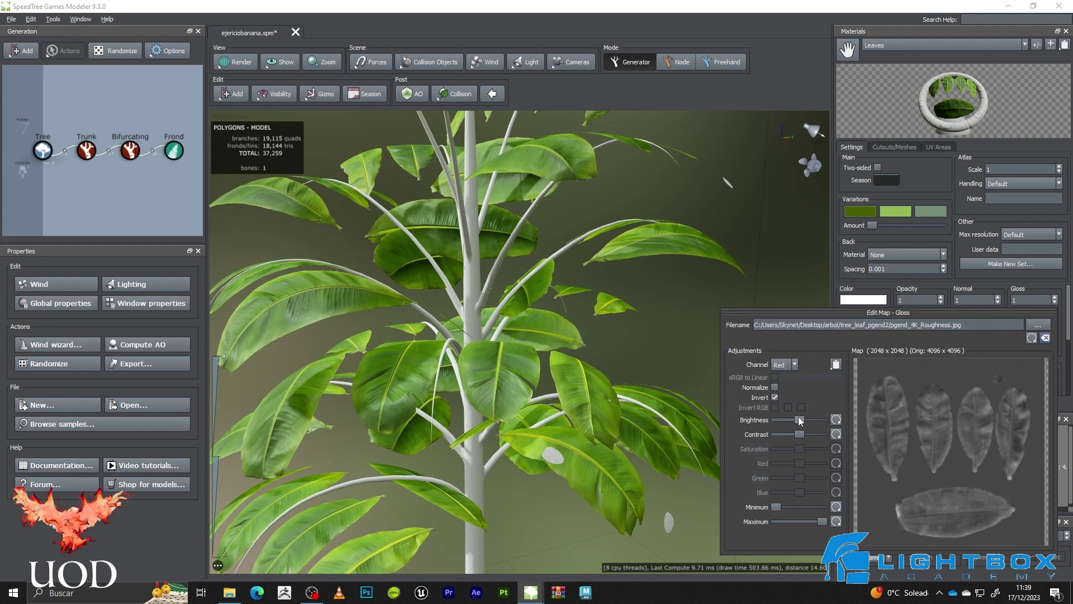
mouse_move(811, 420)
mouse_down()
mouse_move(819, 424)
mouse_move(807, 424)
mouse_up()
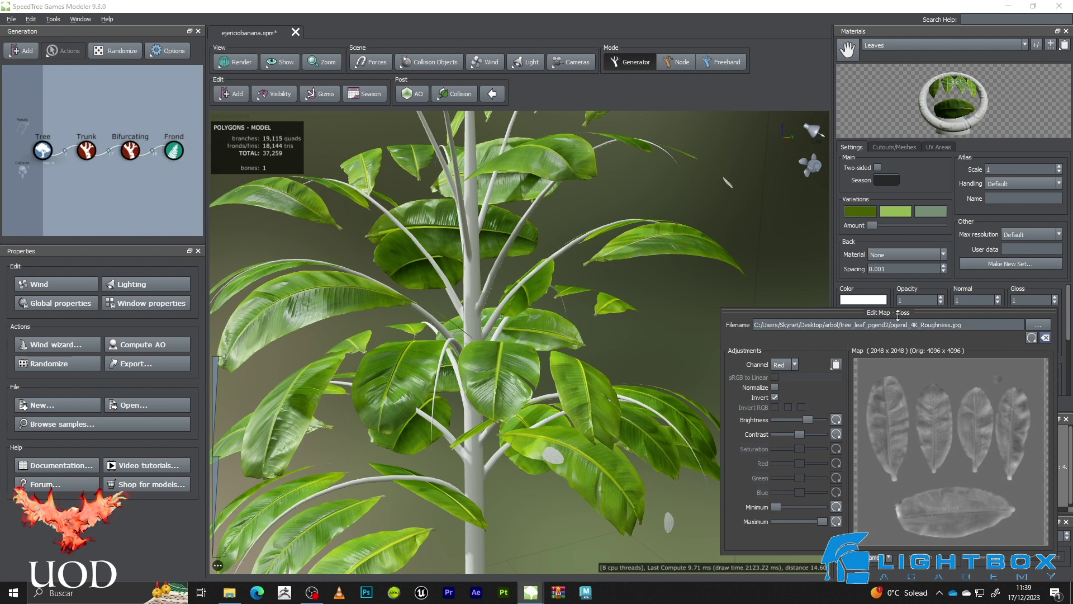
click(721, 218)
Check the glossier foliage up close and save the model
scroll(585, 313, down, 5)
drag(562, 320, 590, 328)
scroll(522, 375, up, 8)
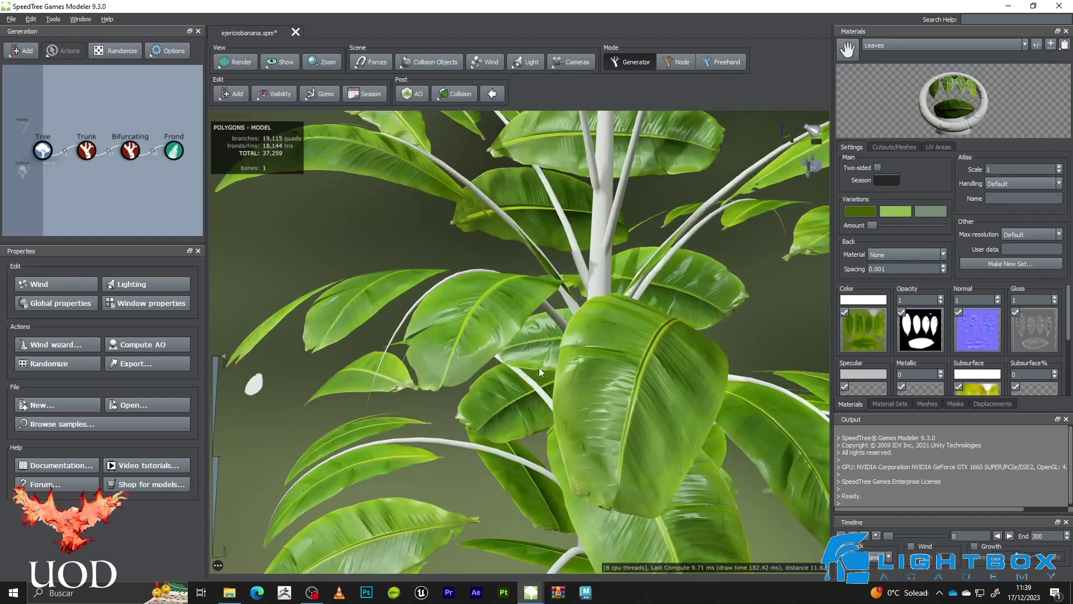
drag(612, 364, 636, 319)
scroll(598, 318, down, 8)
key(ctrl+s)
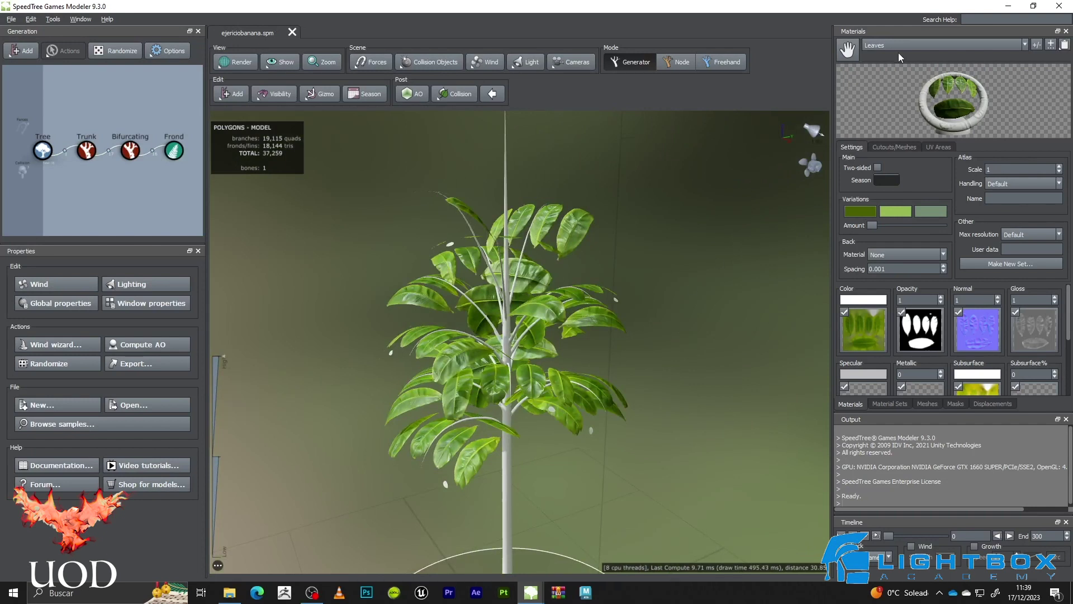
Add a cutout mesh to the Leaves material, open it for editing and enlarge the mesh editor
click(884, 148)
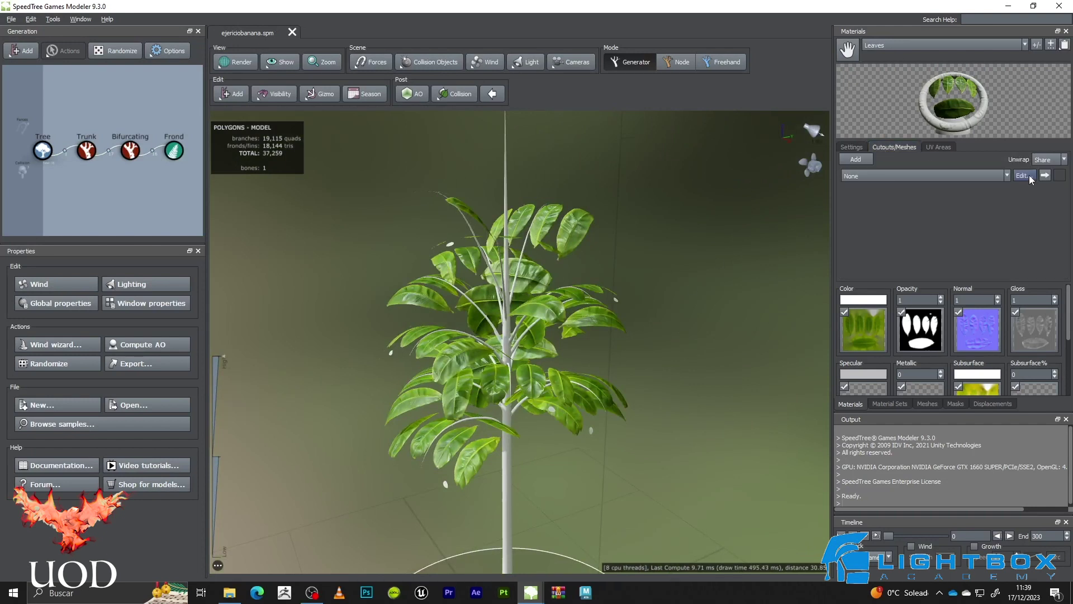
scroll(444, 223, down, 1)
scroll(515, 210, up, 1)
scroll(529, 235, up, 2)
drag(595, 118, 621, 5)
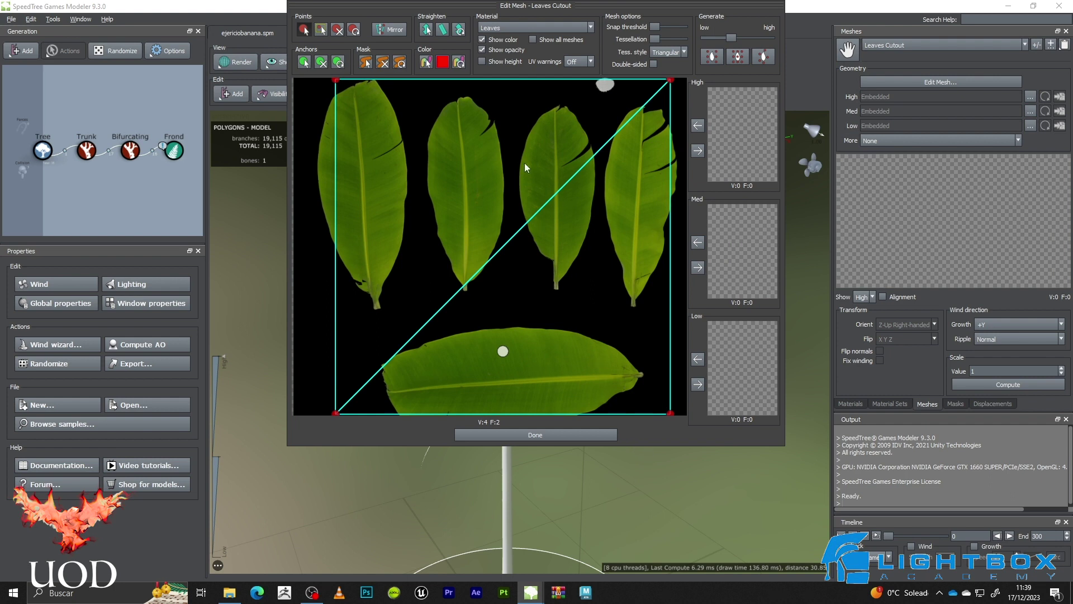
drag(627, 448, 636, 561)
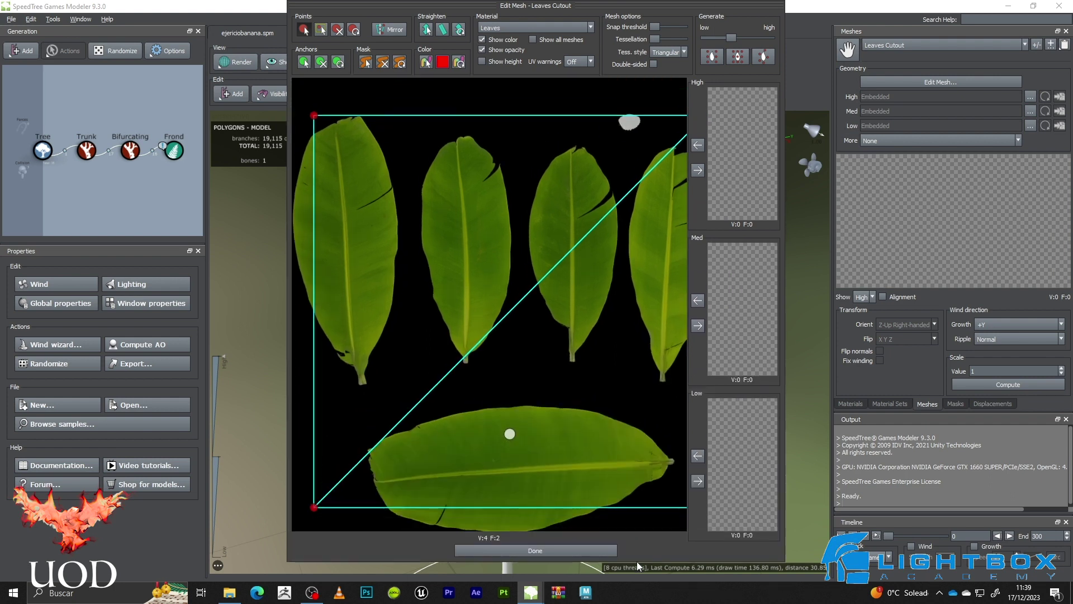
Move the cutout's four corner points so they enclose the third leaf in the upper row
middle_drag(443, 177, 470, 186)
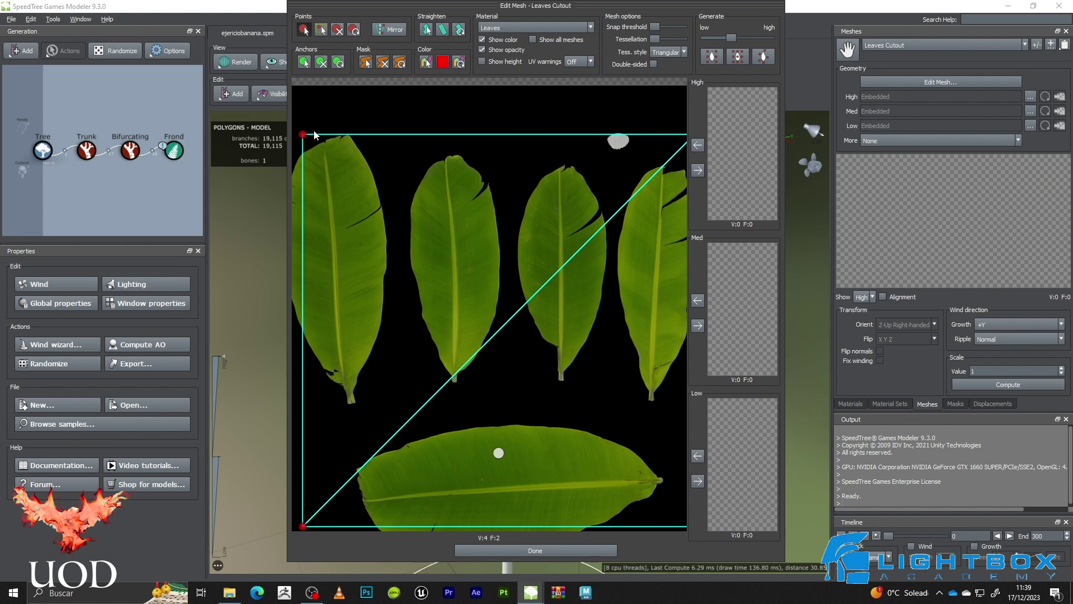
drag(305, 138, 520, 160)
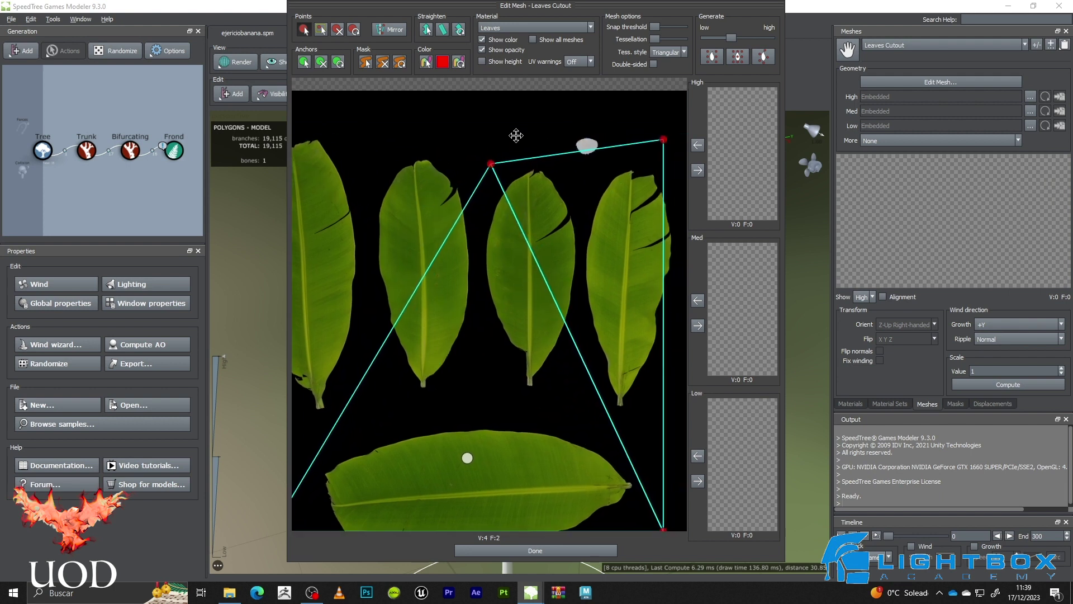
drag(642, 152, 553, 162)
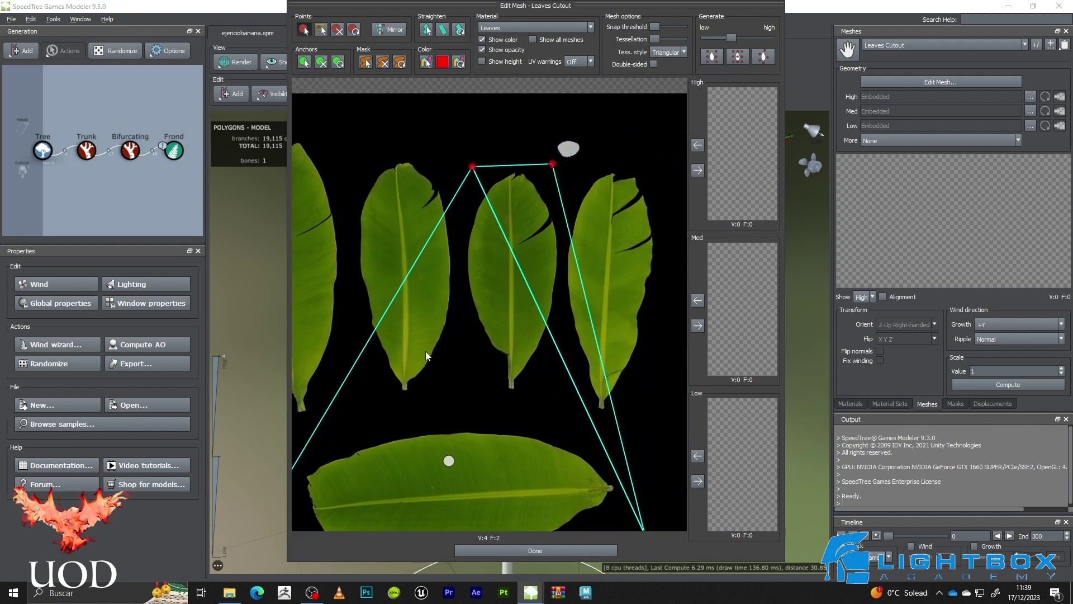
drag(484, 424, 547, 334)
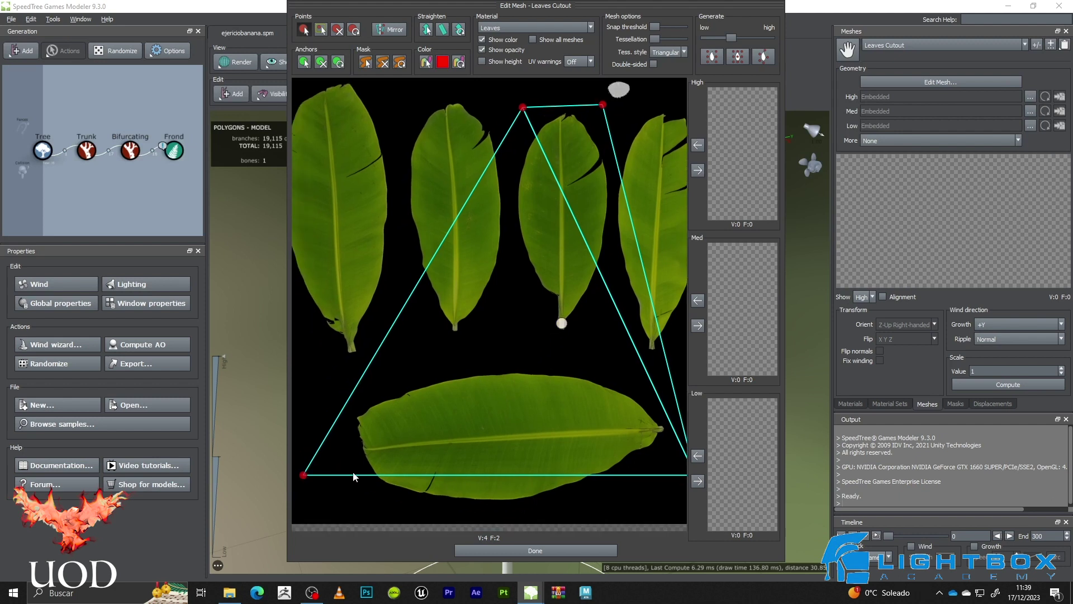
drag(302, 476, 533, 324)
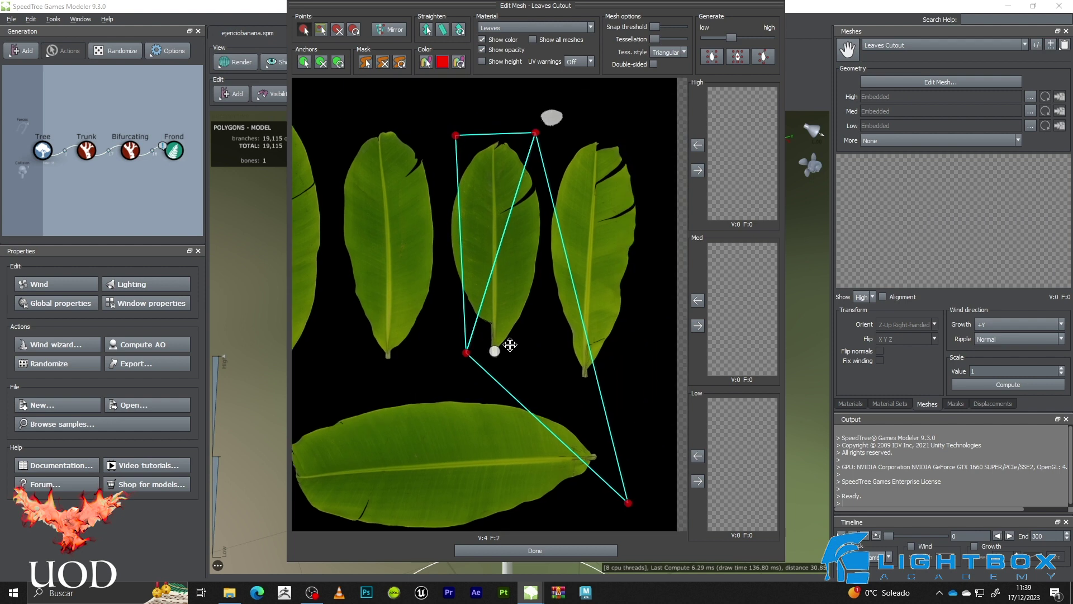
drag(616, 507, 514, 361)
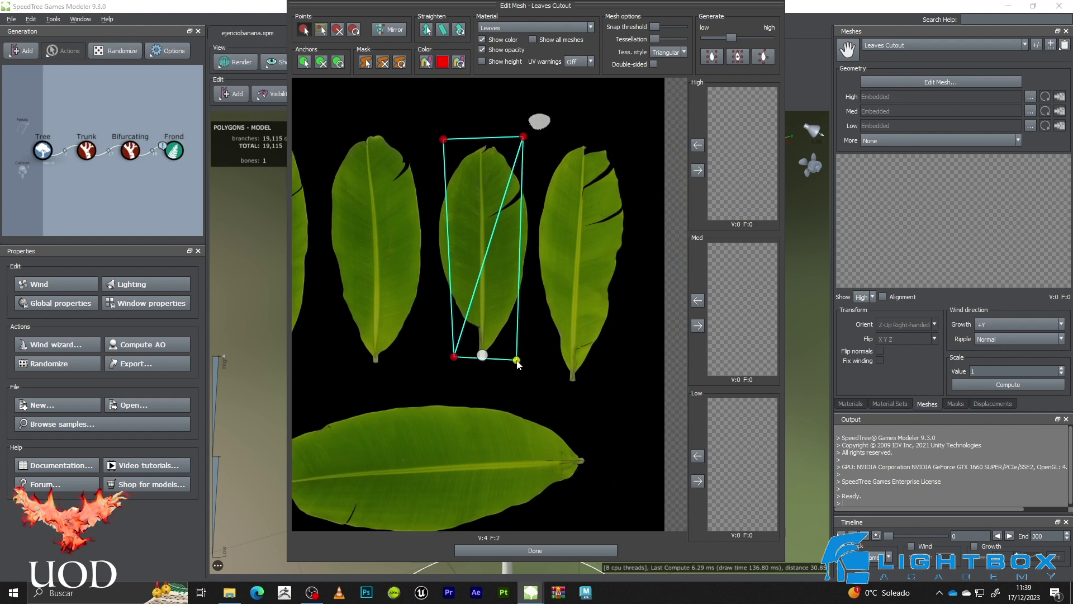
Add outline points at the middle of both long sides and above the leaf tip, pulling each slightly outward
drag(453, 259, 438, 254)
drag(531, 249, 546, 252)
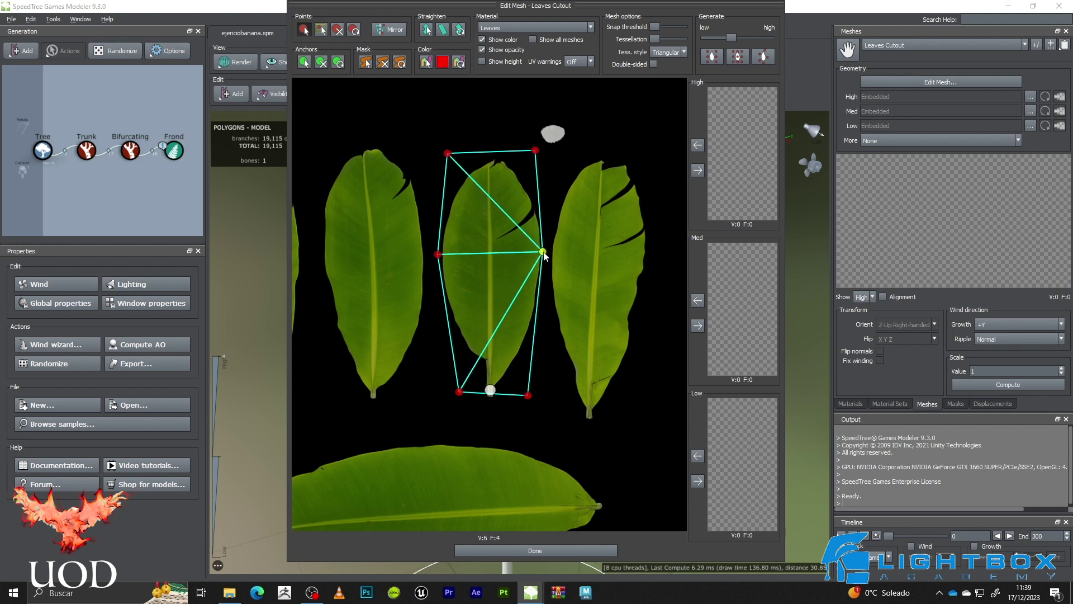
drag(498, 150, 489, 141)
Add a row of interior points down the leaf's midrib from the tip to the stem
click(488, 176)
click(487, 206)
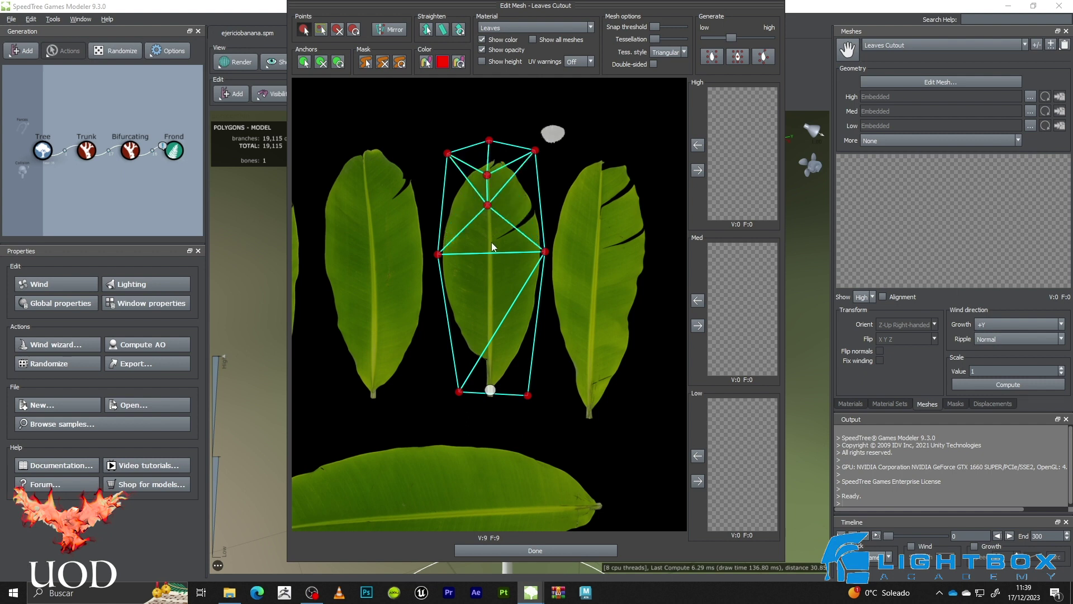
click(488, 233)
click(488, 251)
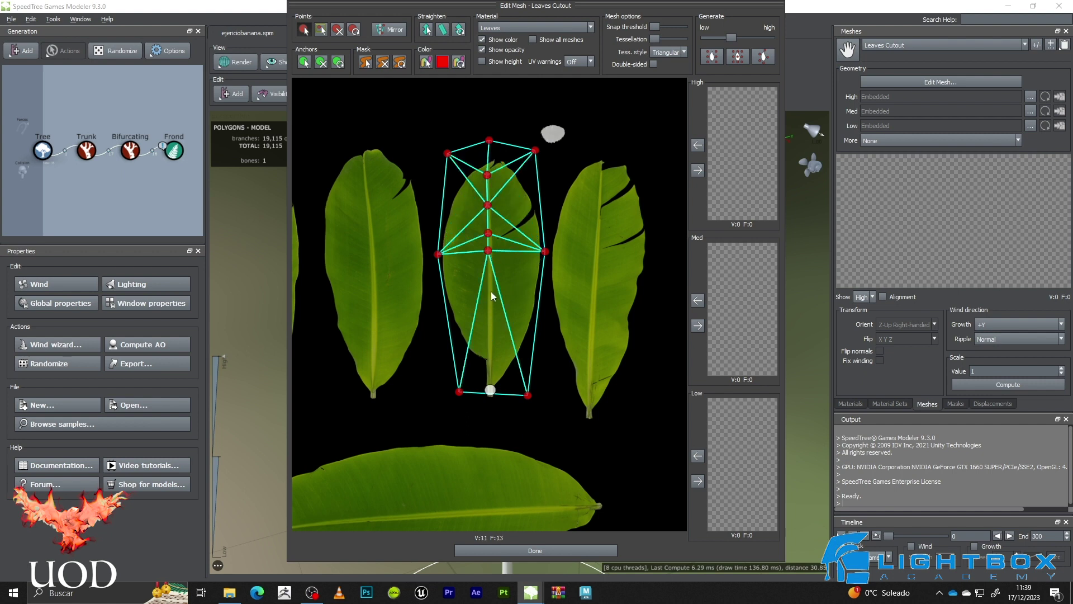
click(490, 292)
click(488, 338)
click(488, 363)
click(488, 327)
Reposition the interior points so they are spaced more evenly and follow the leaf's midrib
drag(489, 341, 489, 349)
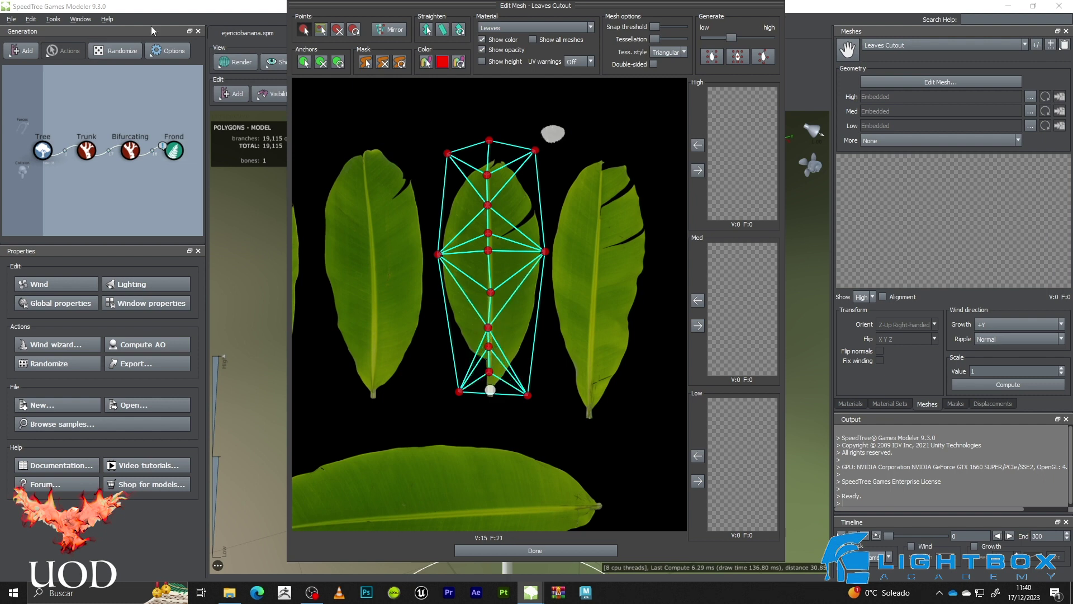
click(336, 31)
click(303, 30)
drag(488, 345, 488, 371)
drag(489, 334, 490, 293)
click(488, 250)
drag(489, 251, 489, 209)
click(488, 233)
click(488, 205)
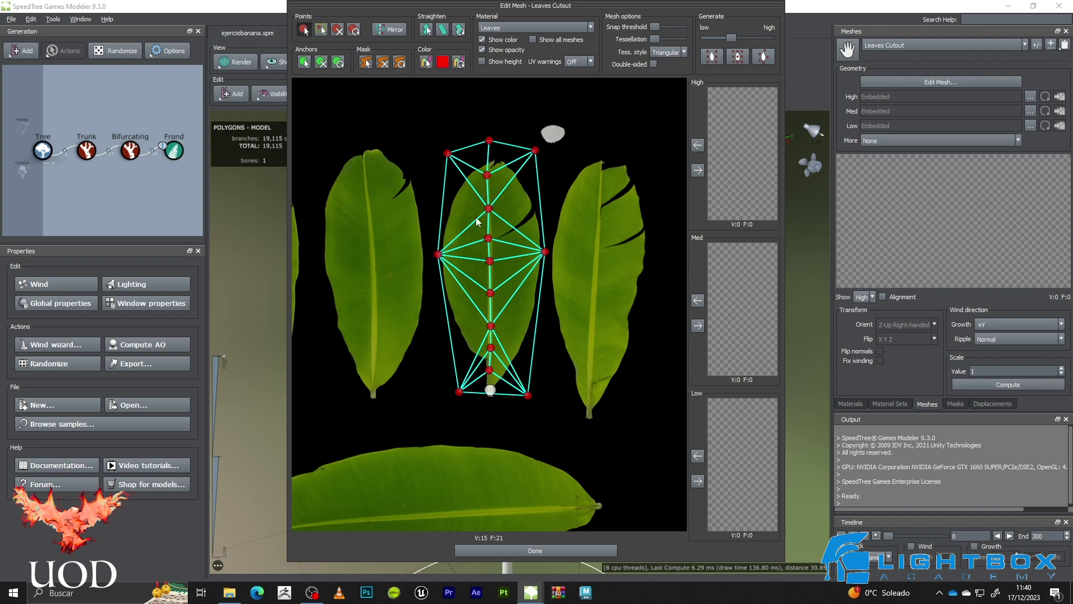
Add two outline points on each side of the leaf's upper half and realign the neighbouring midrib points with them
click(441, 200)
click(535, 193)
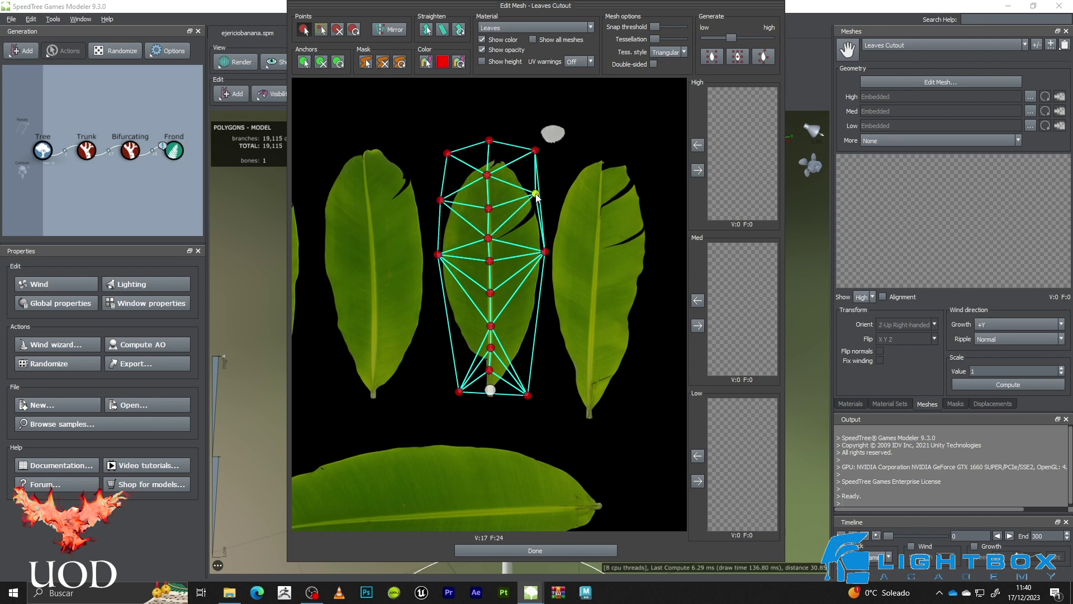
drag(535, 192, 489, 169)
click(443, 176)
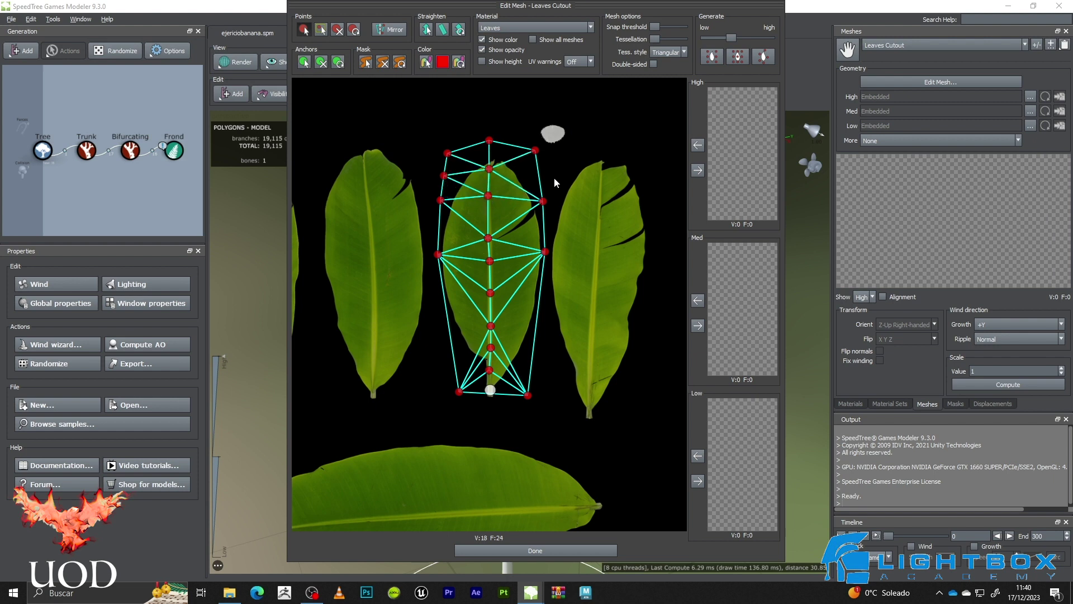
click(537, 168)
click(517, 151)
click(337, 30)
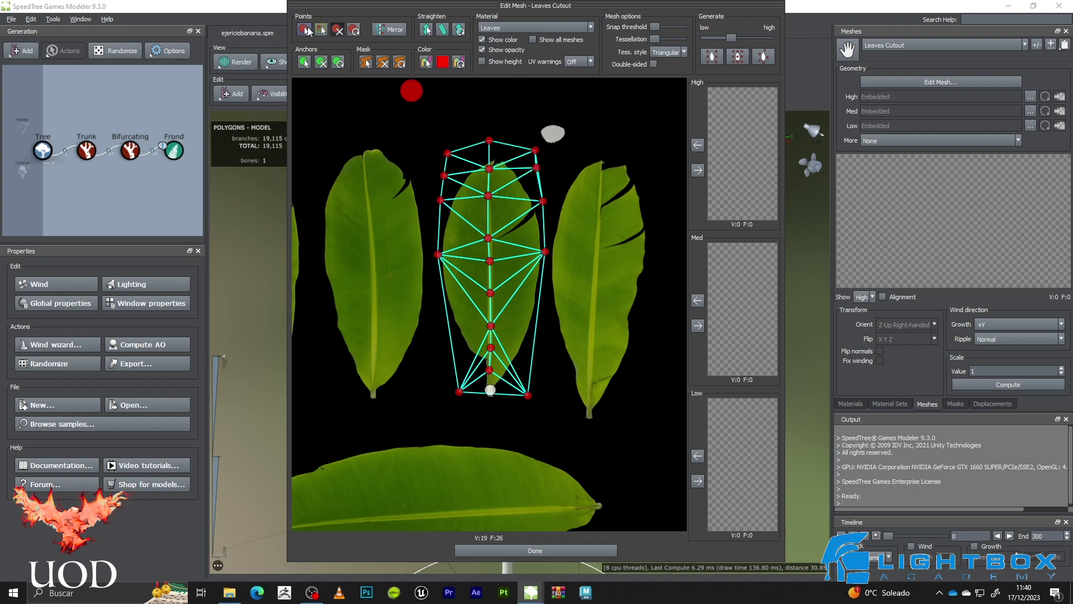
Reshape the outline points around the leaf tip into a rounded contour, replacing the surplus point on the upper left side
drag(536, 170, 494, 175)
click(465, 160)
click(339, 28)
click(465, 159)
click(301, 28)
drag(451, 159, 439, 216)
mouse_move(544, 205)
mouse_down()
mouse_move(544, 223)
mouse_move(542, 212)
mouse_up()
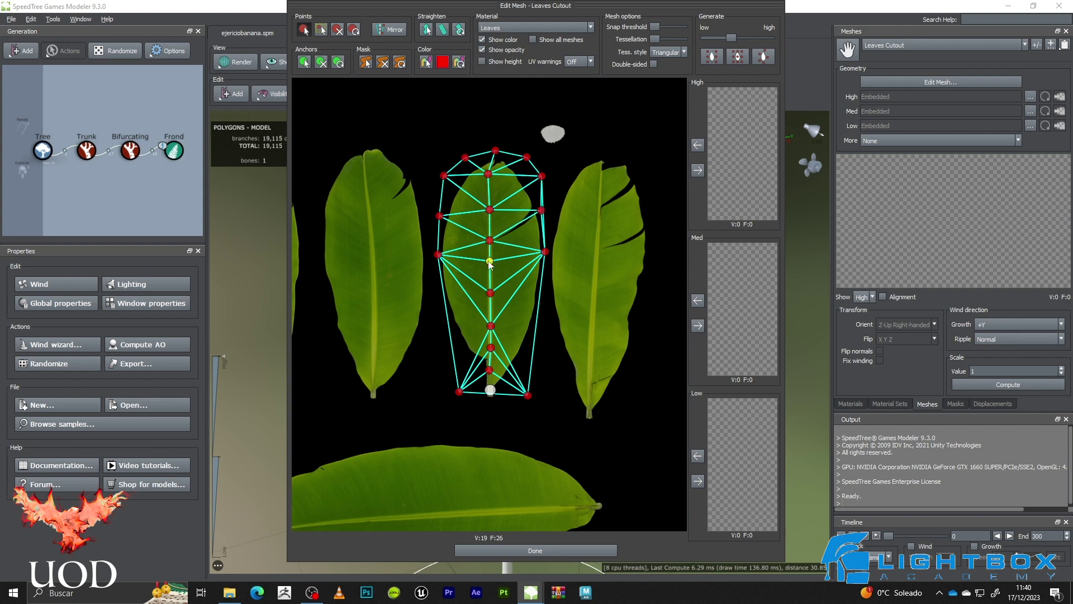
Line up the outline points at the leaf's widest part with the midrib points and even out the midrib spacing there
drag(489, 262, 437, 249)
drag(546, 254, 546, 214)
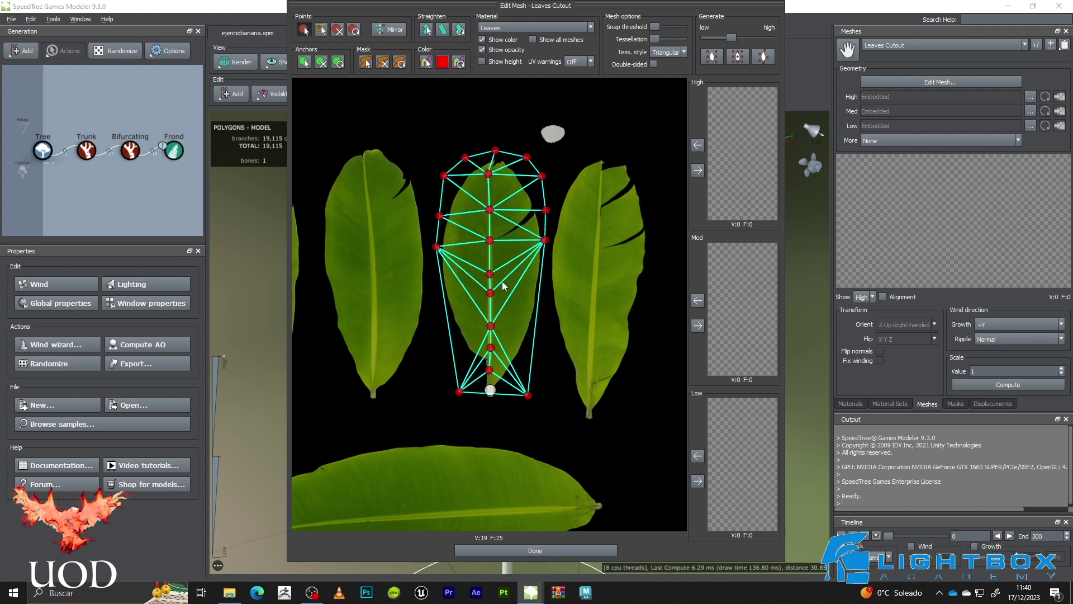
drag(492, 292, 491, 299)
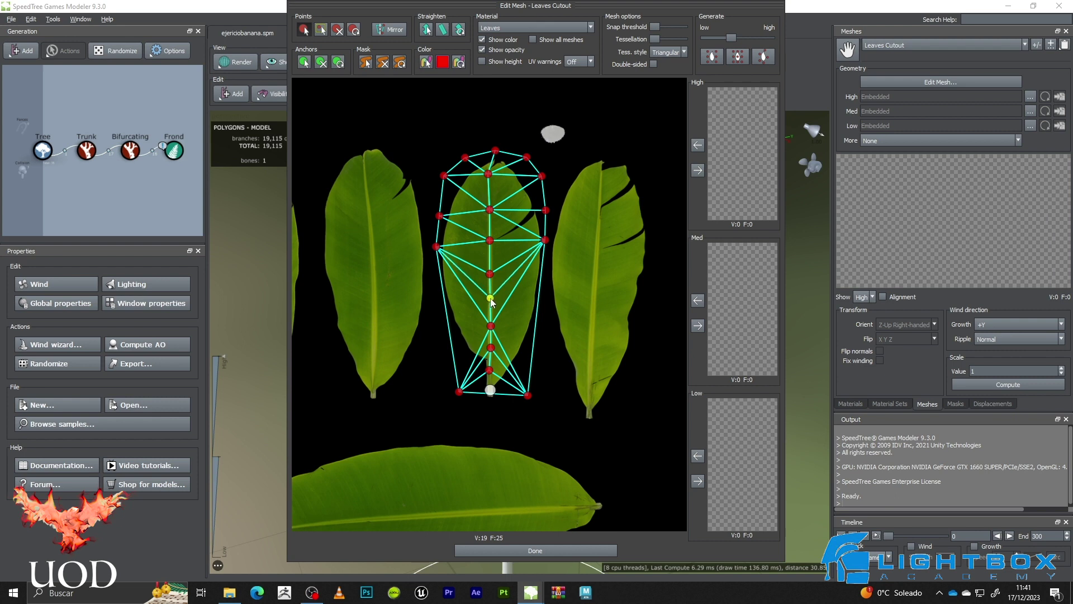
Add five outline points down each side of the leaf's lower half, level with the midrib points, and narrow the two bottom corners
click(305, 30)
click(436, 273)
click(544, 269)
click(439, 302)
click(543, 297)
click(442, 325)
click(542, 320)
click(446, 347)
click(540, 347)
click(452, 369)
drag(458, 391, 472, 388)
drag(528, 395, 515, 388)
click(531, 368)
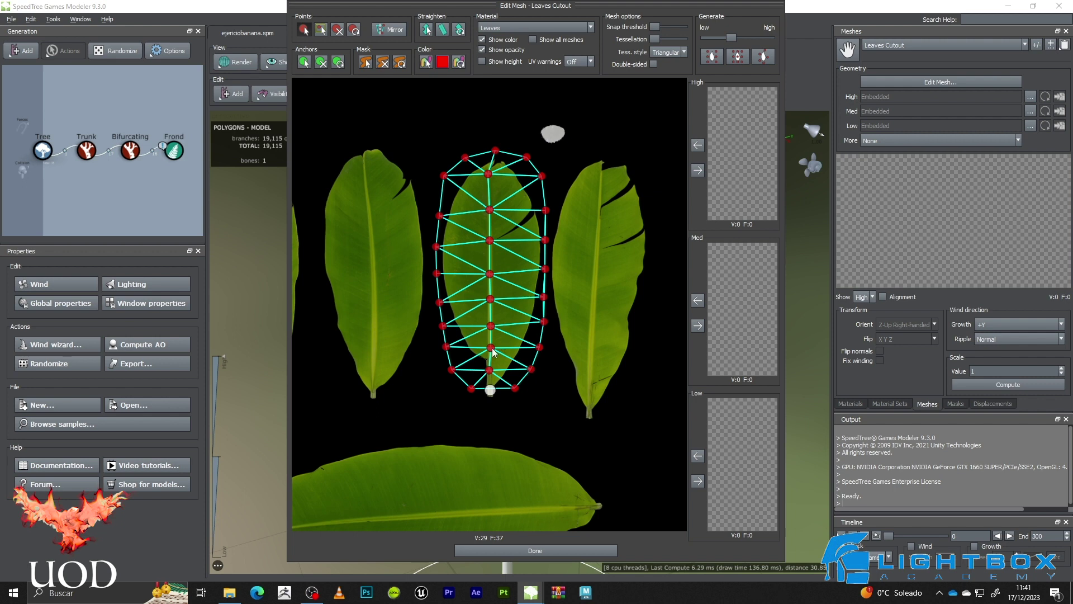
Add a point at the stem's base on the pivot and center the lowest midrib point above it
scroll(492, 351, up, 3)
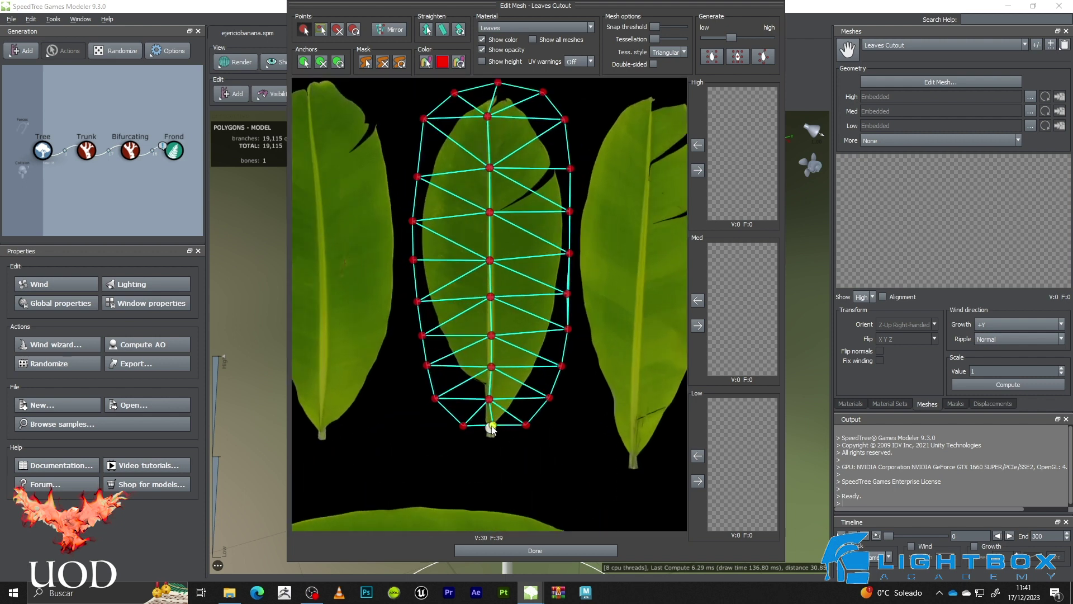
click(489, 399)
drag(489, 400, 492, 400)
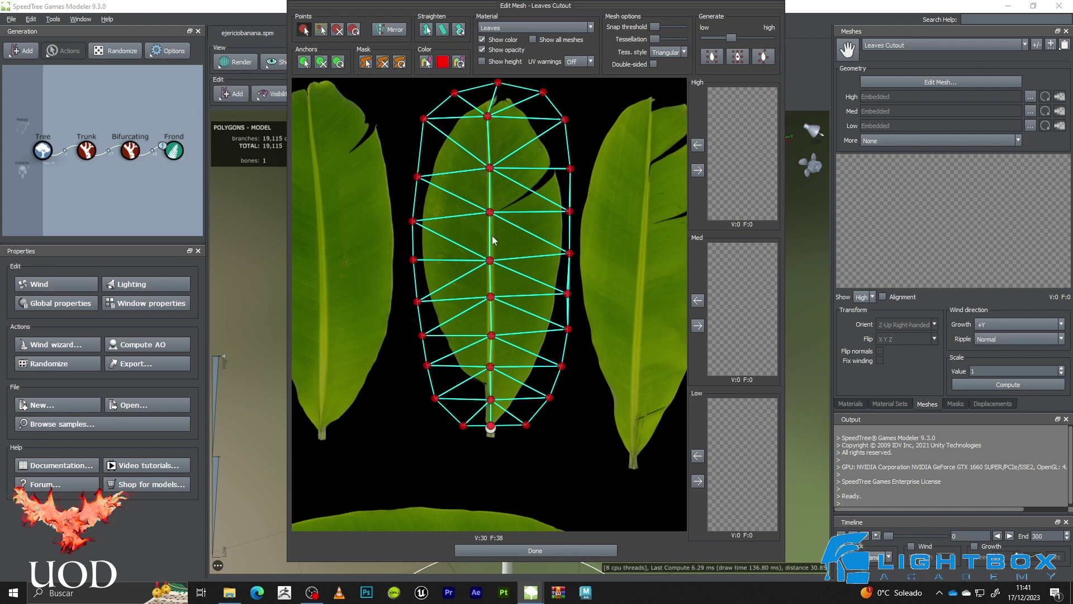
Pull the side outline points of the leaf slightly outward and level the upper ones with the midrib points
scroll(525, 189, up, 2)
scroll(468, 152, down, 1)
drag(413, 170, 411, 159)
drag(577, 161, 575, 155)
drag(571, 295, 574, 296)
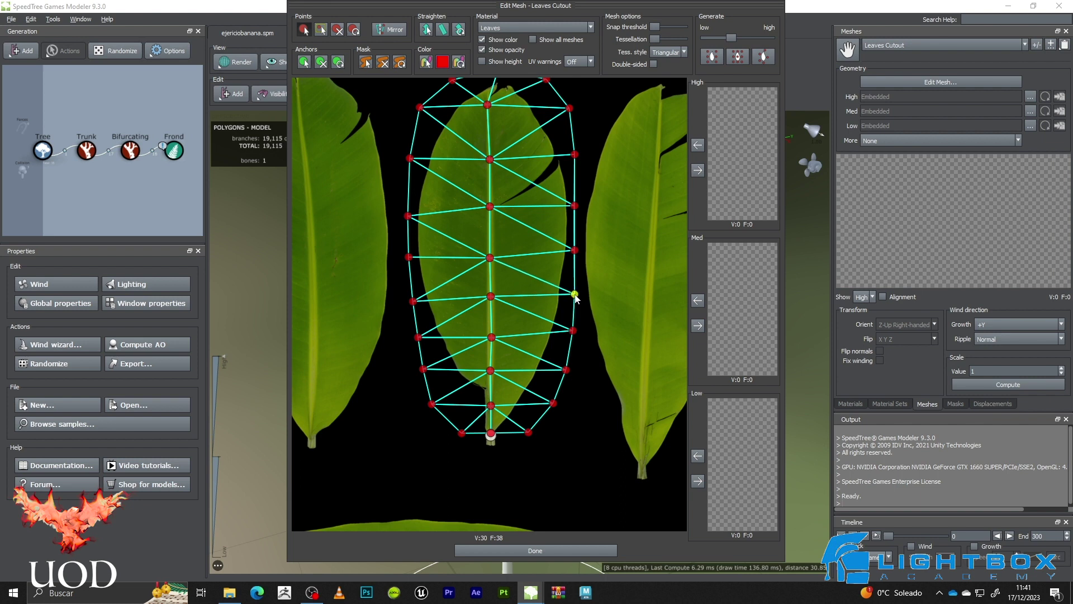
Store the cutout as the High mesh, finish editing, and check the leaves on the tree model
click(698, 171)
click(540, 550)
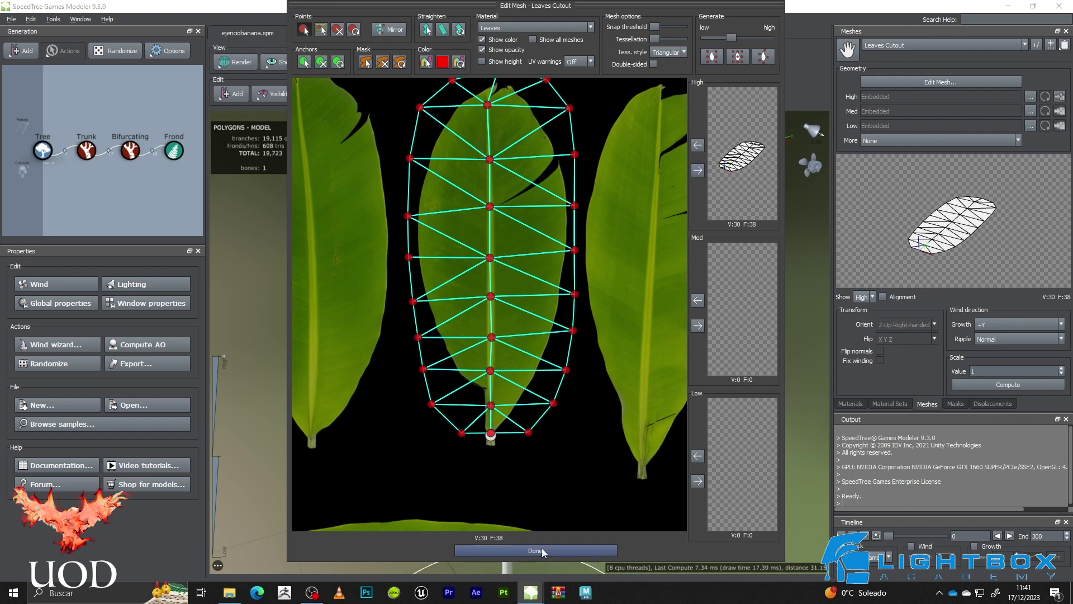
scroll(619, 293, up, 3)
drag(619, 294, 638, 238)
scroll(582, 327, down, 4)
middle_drag(582, 327, 568, 307)
drag(568, 306, 655, 286)
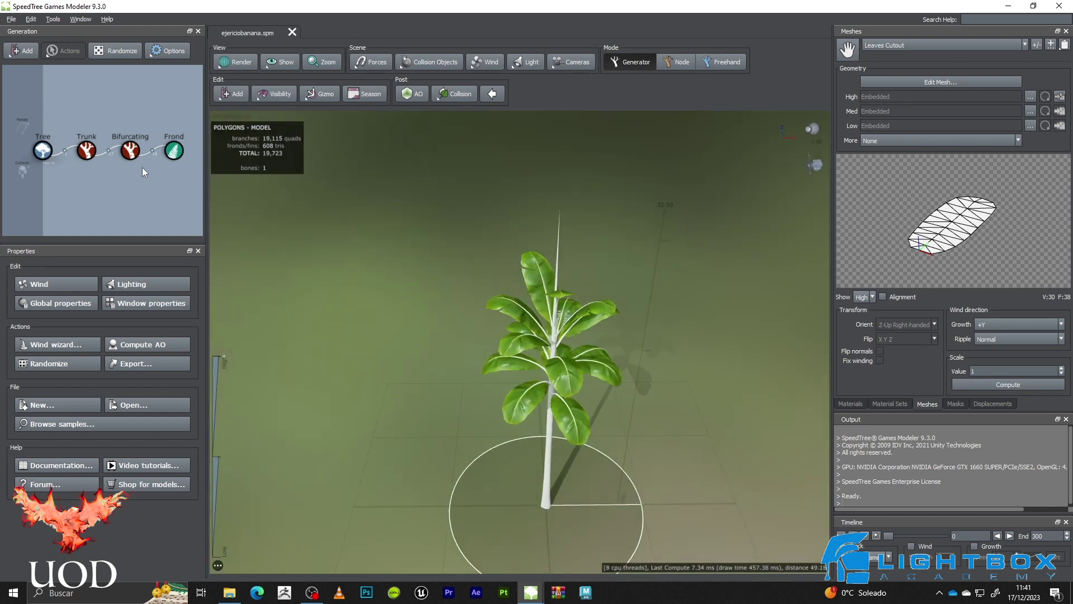
Make the Frond generator's material two-sided, save the file, and inspect the leaves from below
click(174, 152)
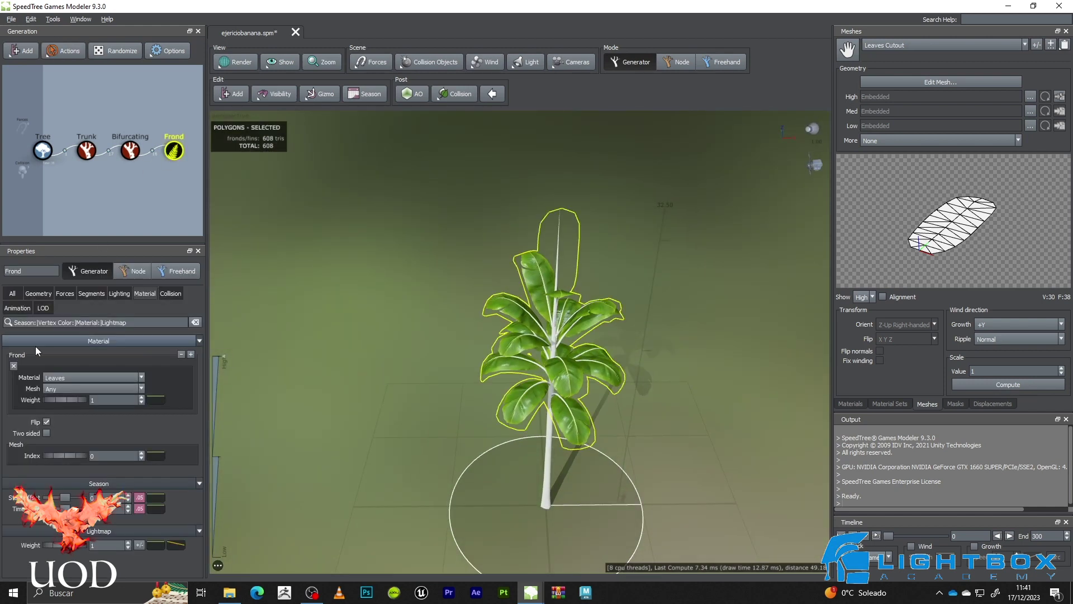
click(46, 433)
scroll(642, 251, up, 5)
mouse_move(659, 256)
mouse_down()
mouse_move(712, 248)
mouse_move(726, 300)
mouse_move(690, 321)
mouse_move(638, 284)
mouse_move(654, 252)
mouse_up()
scroll(655, 254, down, 4)
click(659, 262)
key(ctrl+s)
drag(665, 328, 563, 326)
scroll(533, 313, up, 3)
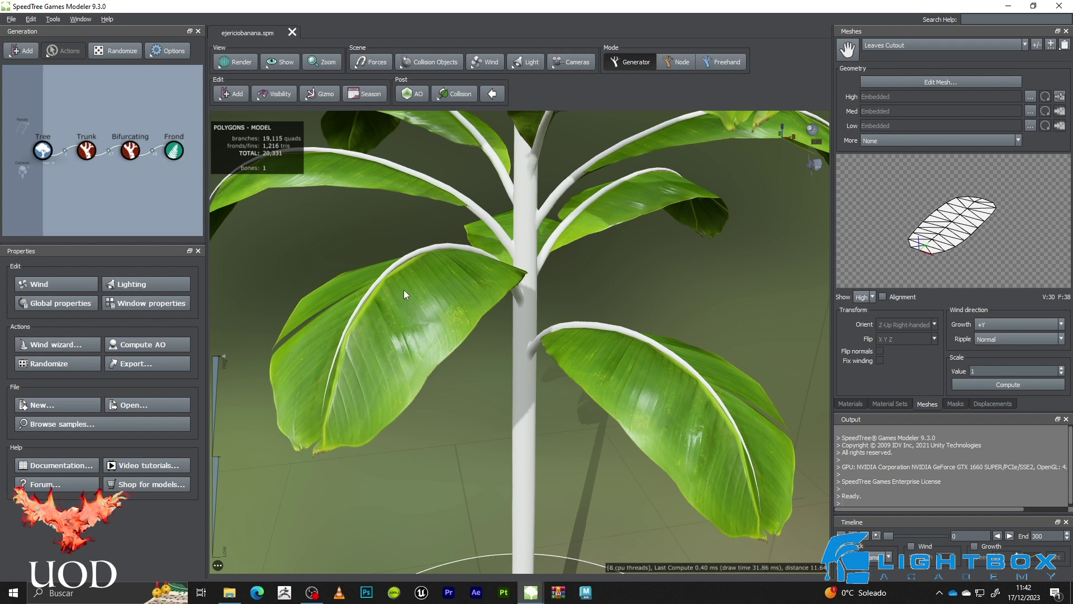
scroll(405, 301, down, 2)
scroll(617, 233, down, 2)
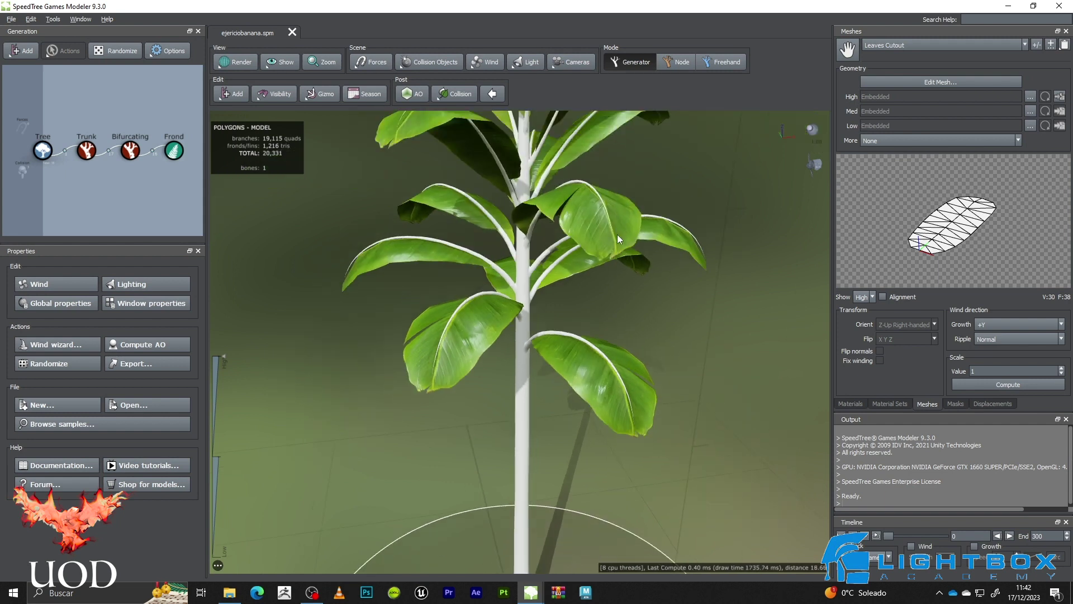
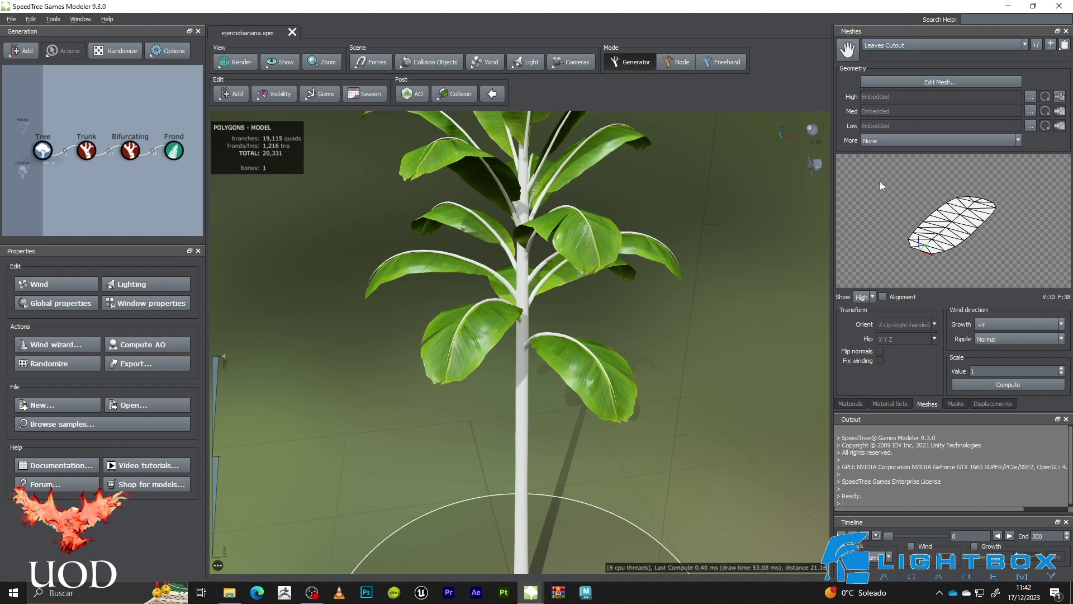
Reopen the Leaves Cutout mesh of the Leaves material and center the tip point and top midrib point over the midrib
click(852, 403)
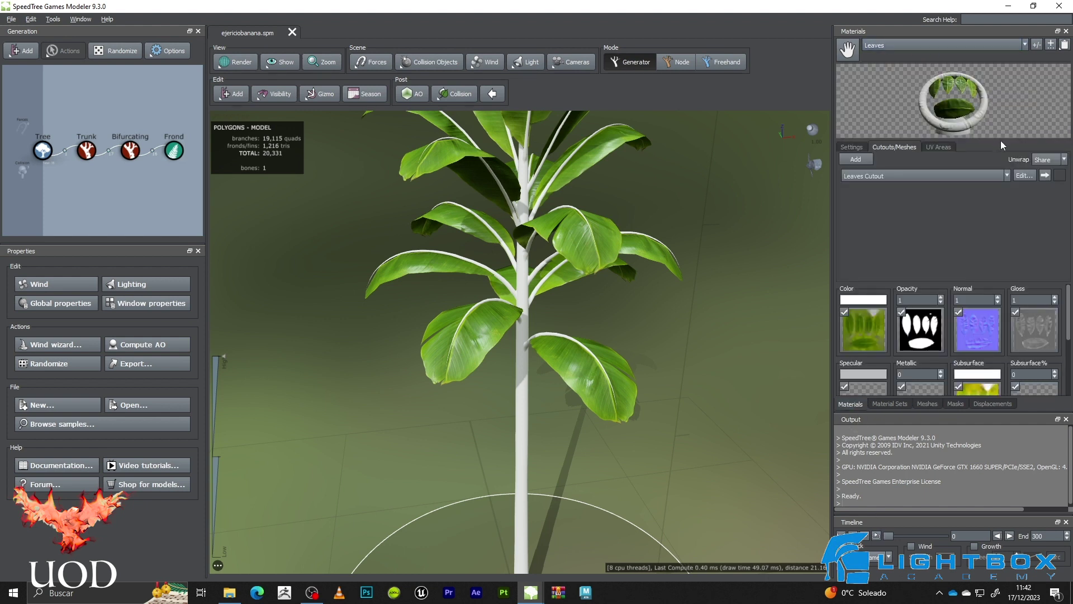
click(1022, 176)
scroll(576, 201, down, 2)
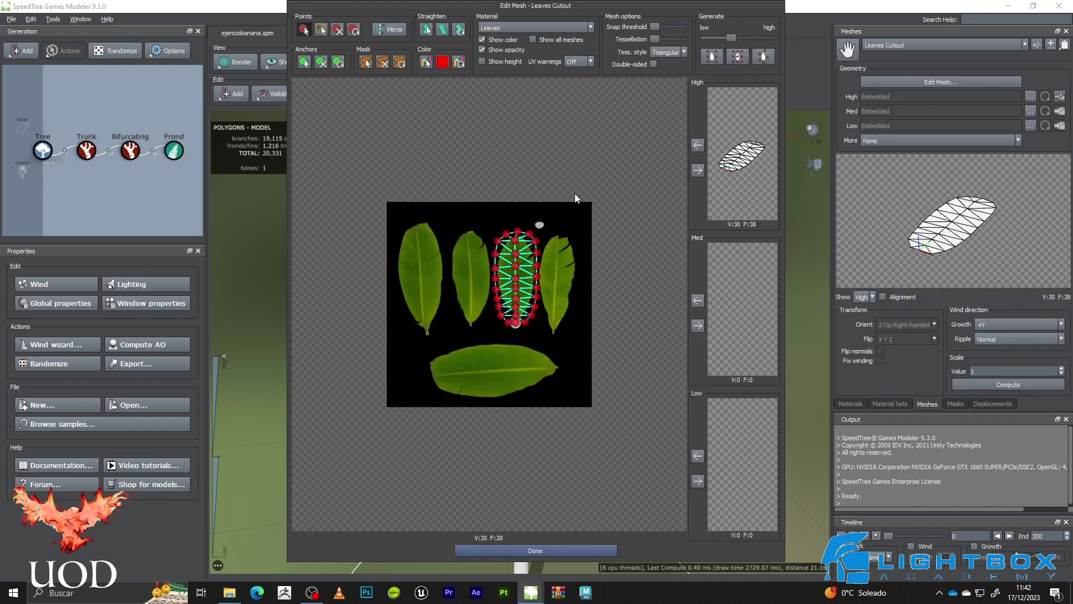
scroll(569, 224, up, 5)
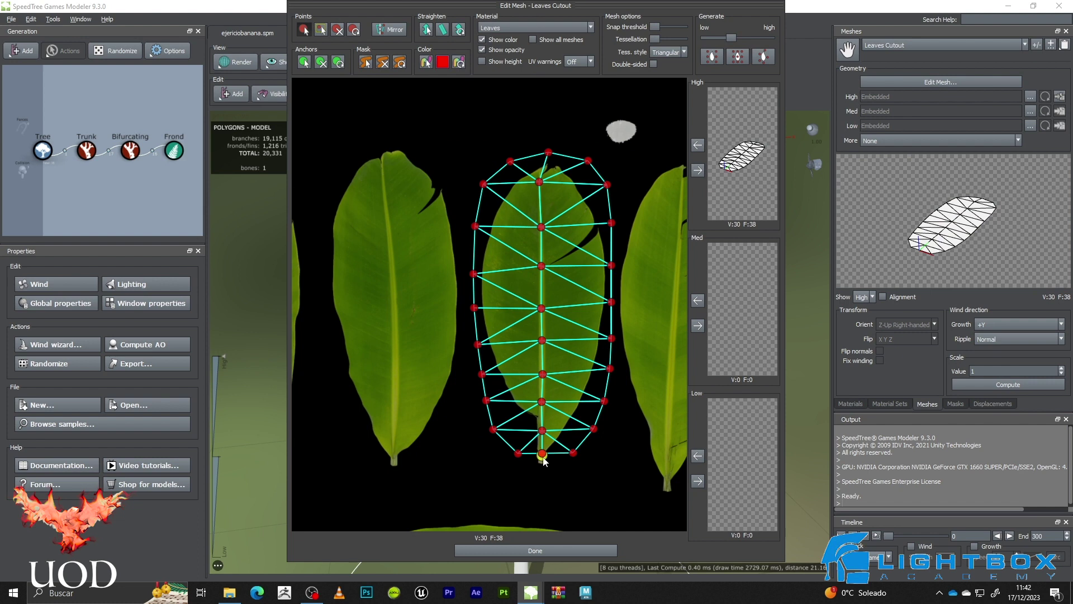
scroll(553, 185, up, 4)
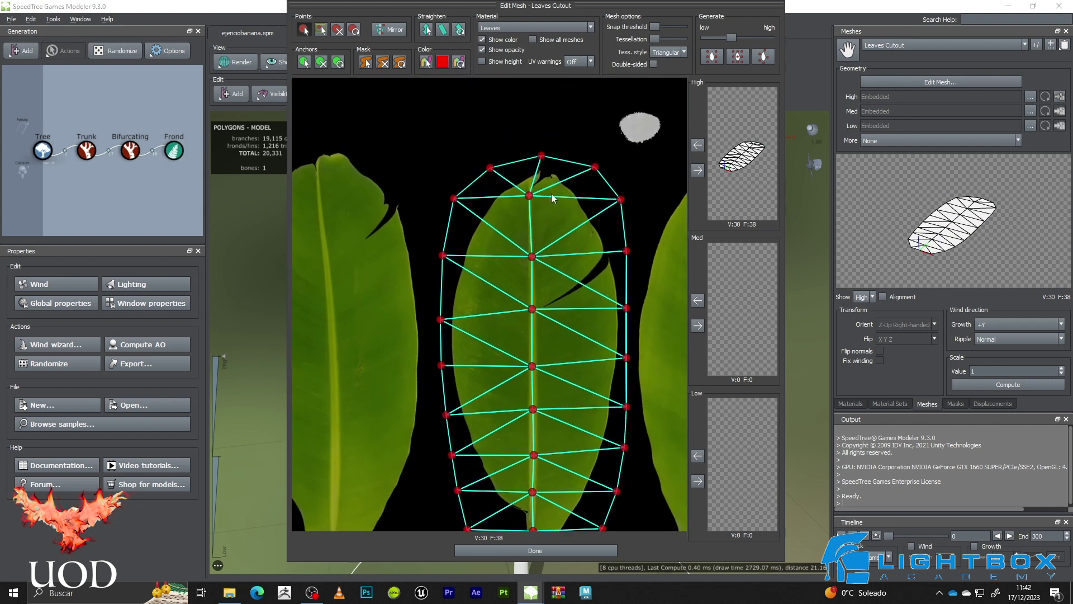
drag(528, 197, 531, 199)
drag(541, 155, 531, 154)
Add a column of interior points between the midrib and the left outline, running from the tip toward the lower half
click(529, 176)
click(507, 185)
click(492, 201)
click(485, 250)
click(489, 314)
click(490, 410)
click(488, 369)
drag(489, 369, 489, 363)
Adjust the outline and interior points on the leaf's upper left and tip to follow the leaf shape more closely
scroll(490, 223, up, 1)
drag(487, 165, 497, 182)
drag(444, 162, 507, 153)
drag(478, 219, 488, 224)
drag(431, 224, 445, 221)
drag(526, 138, 529, 177)
Add a column of interior points between the midrib and the right outline, level with the midrib points
click(562, 177)
drag(557, 144, 559, 151)
click(565, 226)
click(566, 284)
click(561, 343)
click(567, 391)
click(567, 439)
Extend both interior columns down to the stem with extra points around the leaf's narrow base
click(486, 445)
scroll(541, 341, up, 2)
middle_drag(541, 341, 541, 221)
click(479, 403)
click(526, 482)
click(555, 481)
click(573, 462)
click(573, 400)
Realign the right interior points and pull the lower right outline points inward along the leaf's taper
click(303, 29)
drag(574, 400, 573, 407)
drag(565, 224, 577, 227)
drag(656, 344, 645, 339)
drag(646, 406, 623, 393)
drag(625, 458, 607, 436)
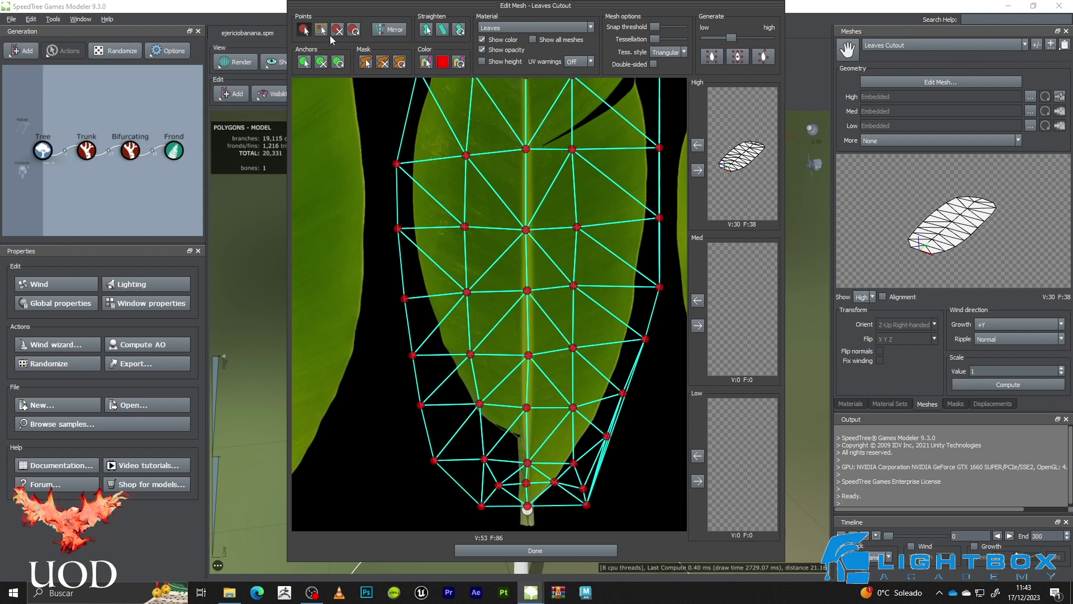
Pull the bottom corners and lower left outline points inward and realign the interior points above the stem
drag(586, 505, 566, 499)
drag(499, 485, 487, 490)
drag(434, 460, 450, 445)
drag(420, 404, 434, 399)
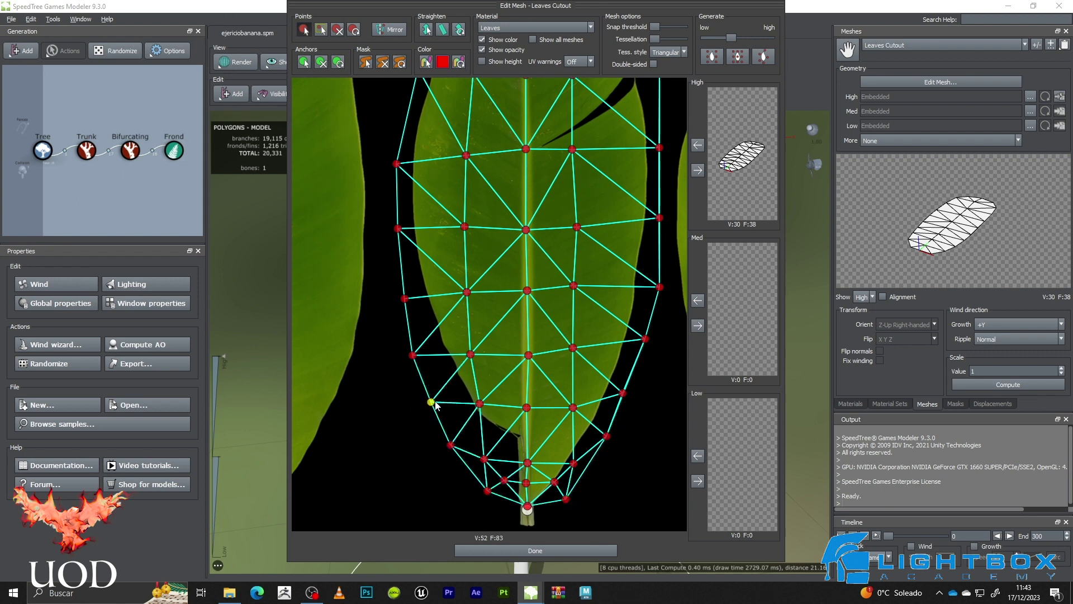
drag(412, 355, 419, 354)
drag(484, 459, 568, 448)
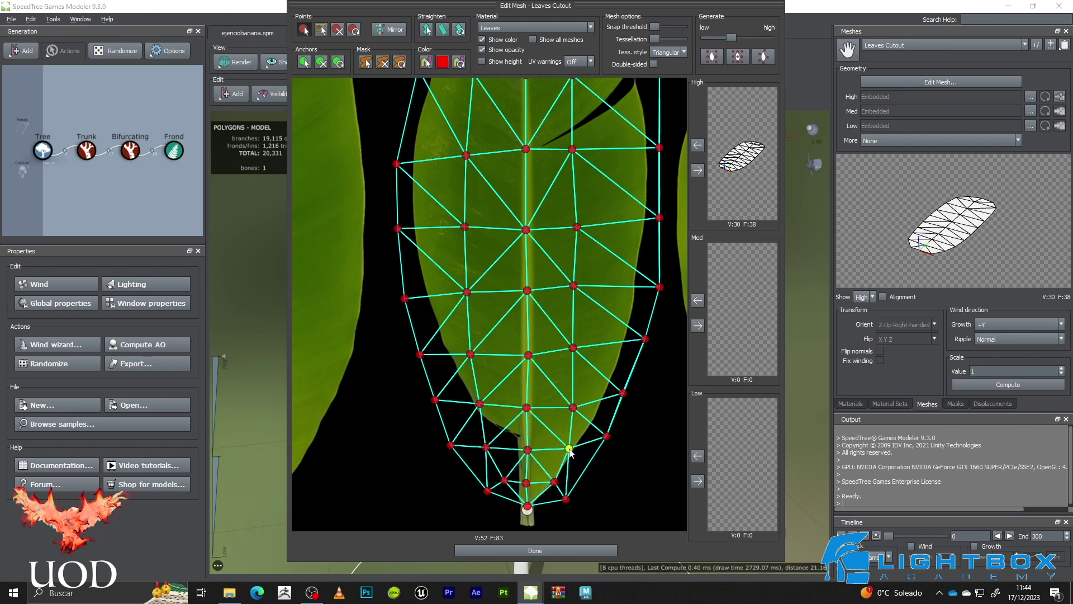
Overwrite the High mesh with the denser cutout, finish editing, and check the leaves on the tree
click(698, 170)
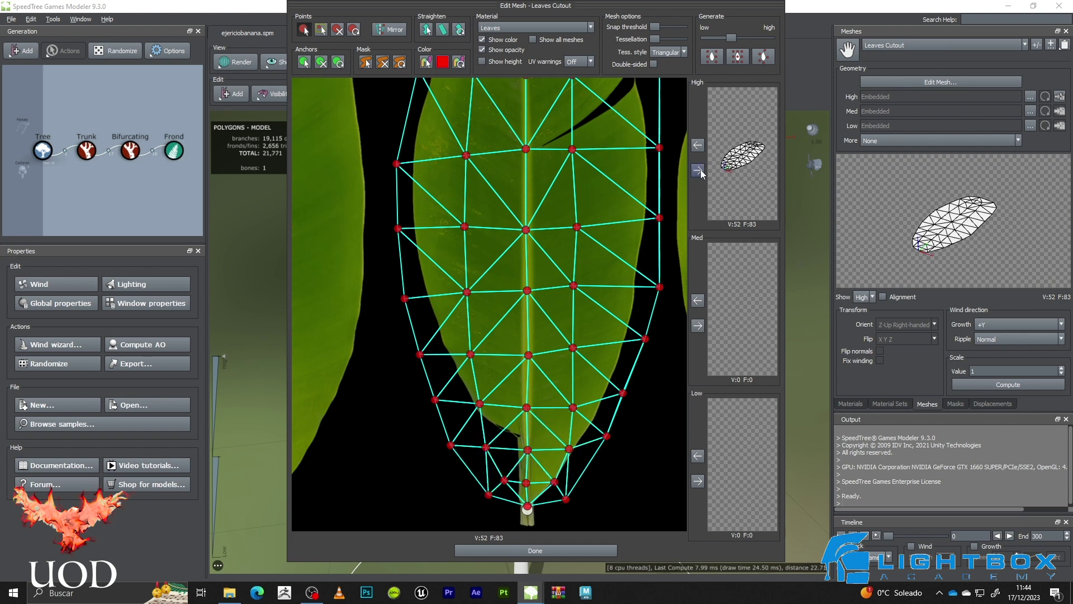
click(555, 548)
scroll(665, 307, up, 2)
drag(665, 306, 703, 338)
scroll(551, 243, down, 5)
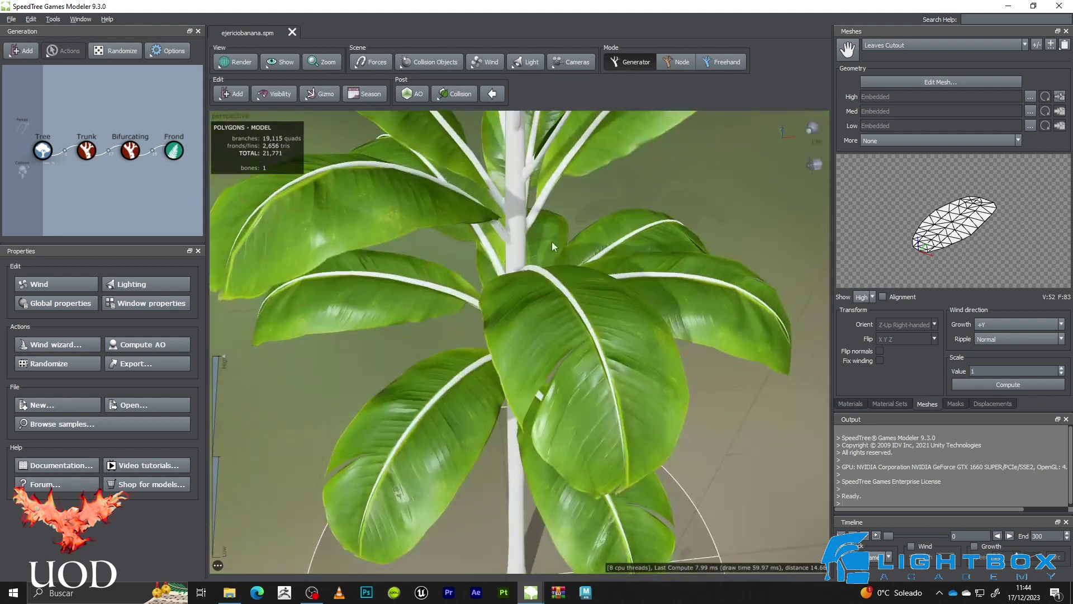
drag(584, 290, 568, 350)
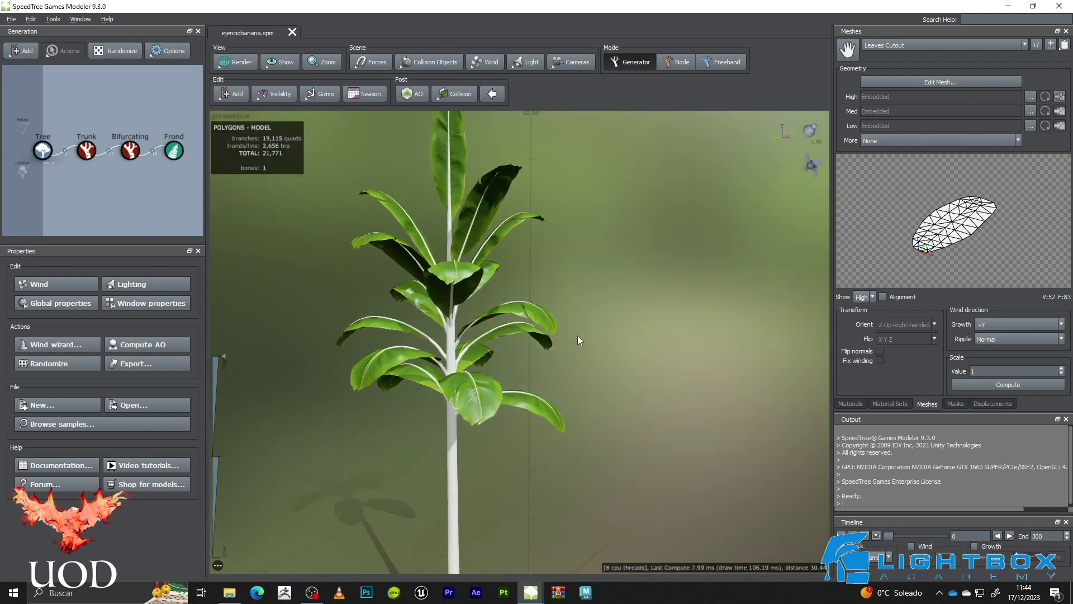
Assign the Bark material to the Trunk generator's branch material
drag(582, 223, 644, 317)
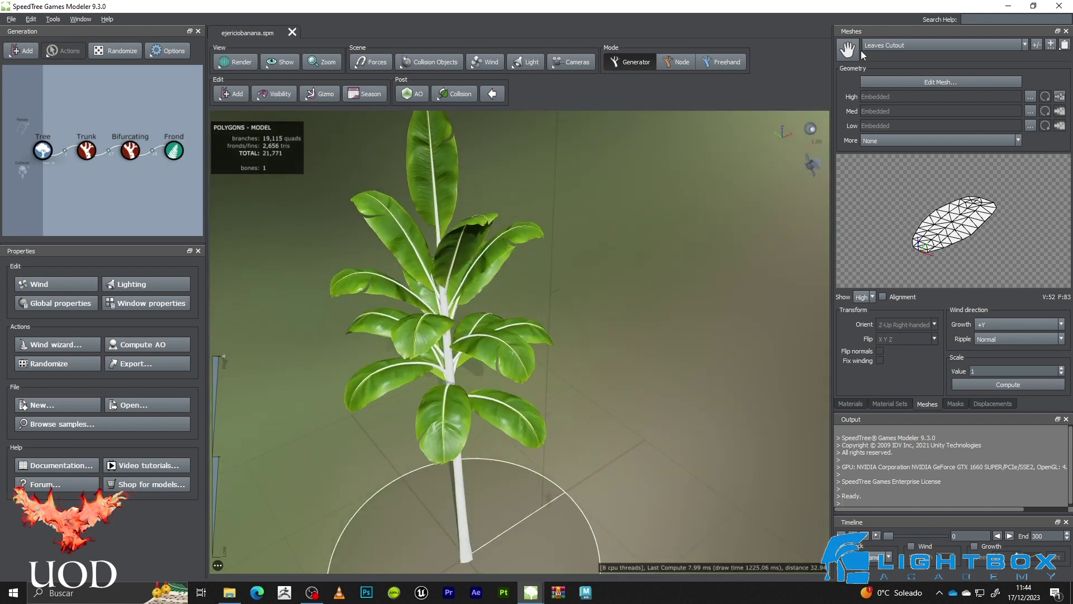
click(87, 150)
click(14, 308)
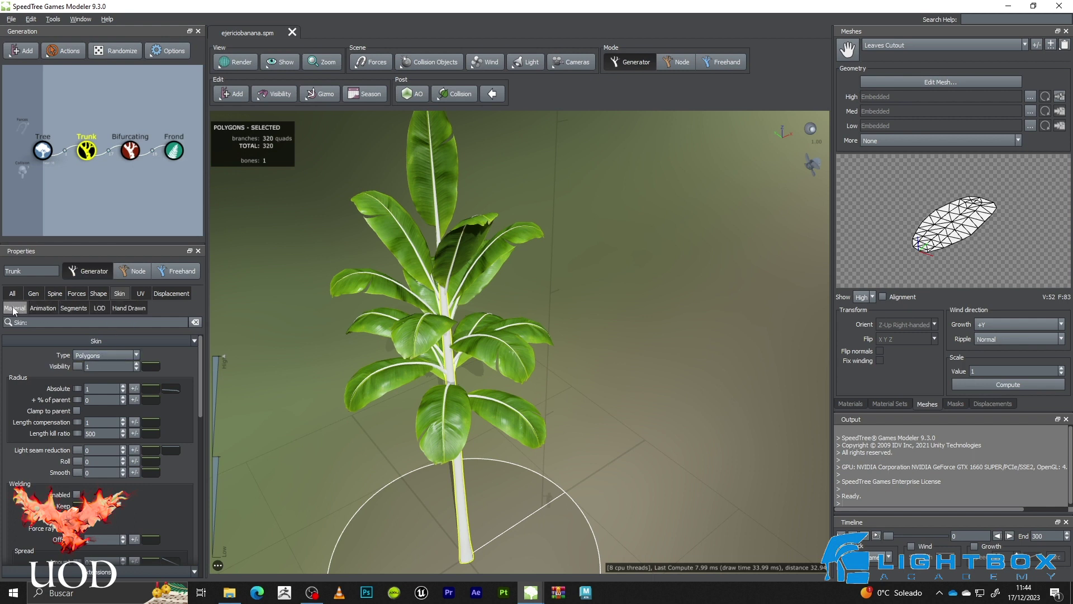
click(91, 377)
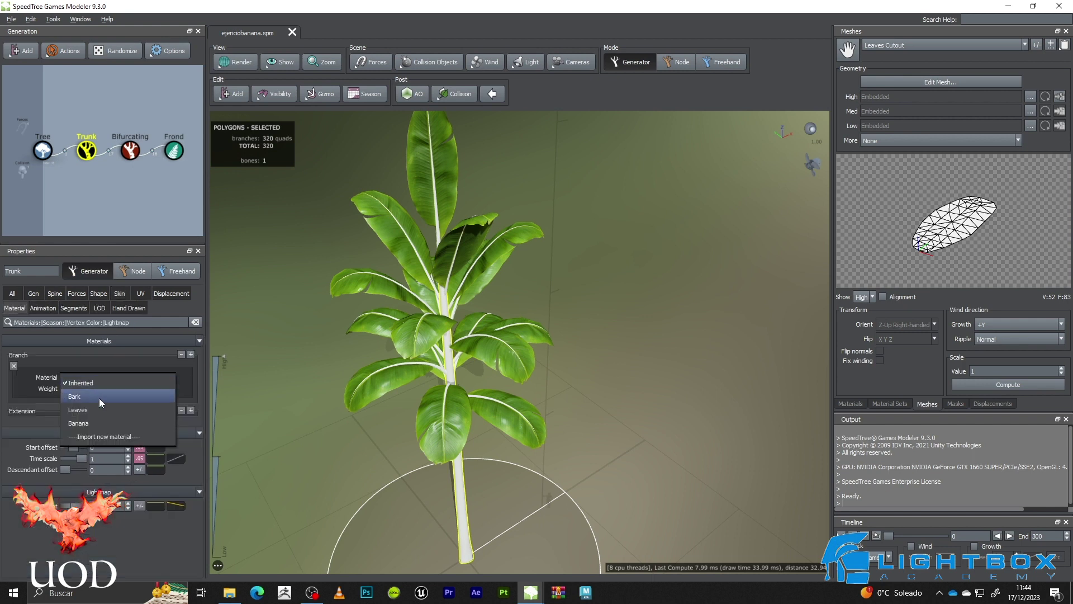
click(99, 398)
Examine the bark texture along the trunk and leaf stems from several angles and distances
click(581, 251)
scroll(525, 274, down, 3)
middle_drag(525, 274, 591, 254)
scroll(591, 254, up, 4)
scroll(493, 259, up, 2)
drag(493, 259, 545, 277)
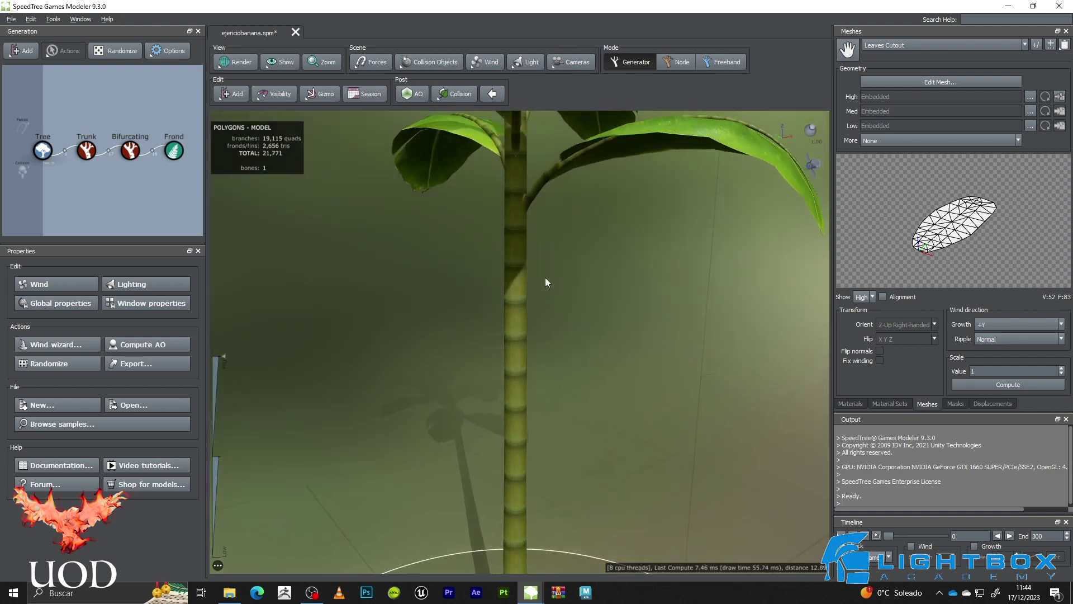
scroll(542, 261, down, 4)
scroll(532, 262, down, 2)
middle_drag(543, 240, 531, 316)
drag(530, 315, 576, 320)
drag(696, 148, 520, 303)
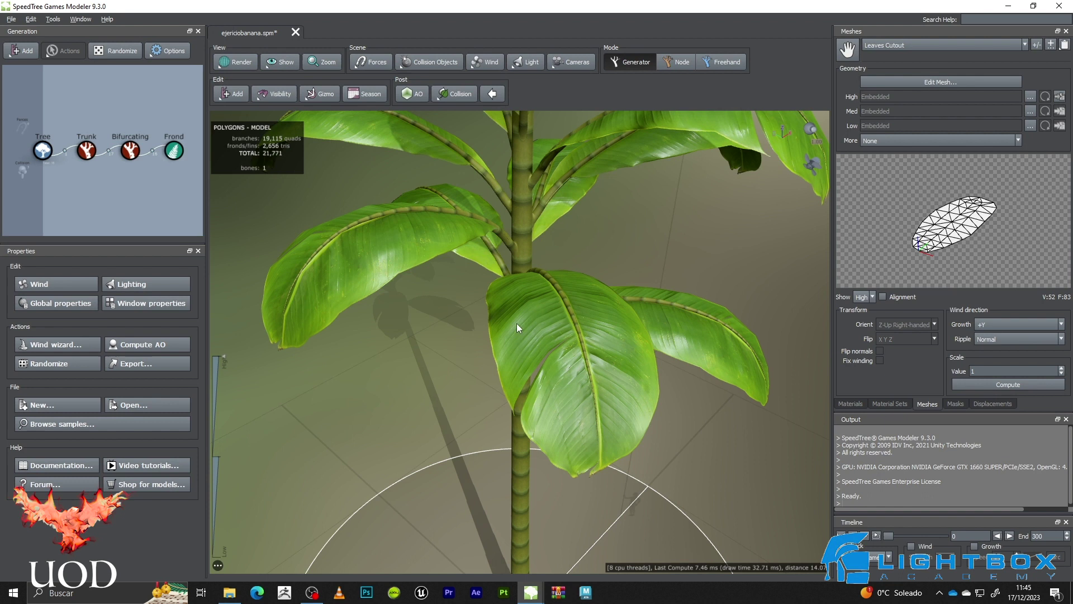
drag(516, 323, 522, 307)
drag(561, 260, 544, 205)
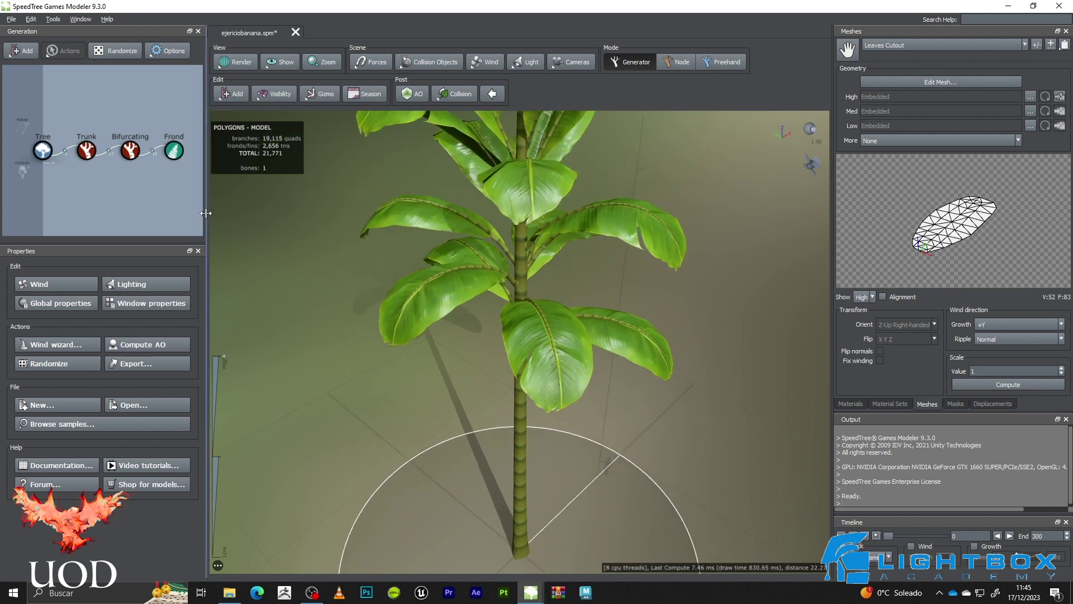
Set the trunk's UV extension style to Manual (full control) and enable fractional U mapping
click(86, 149)
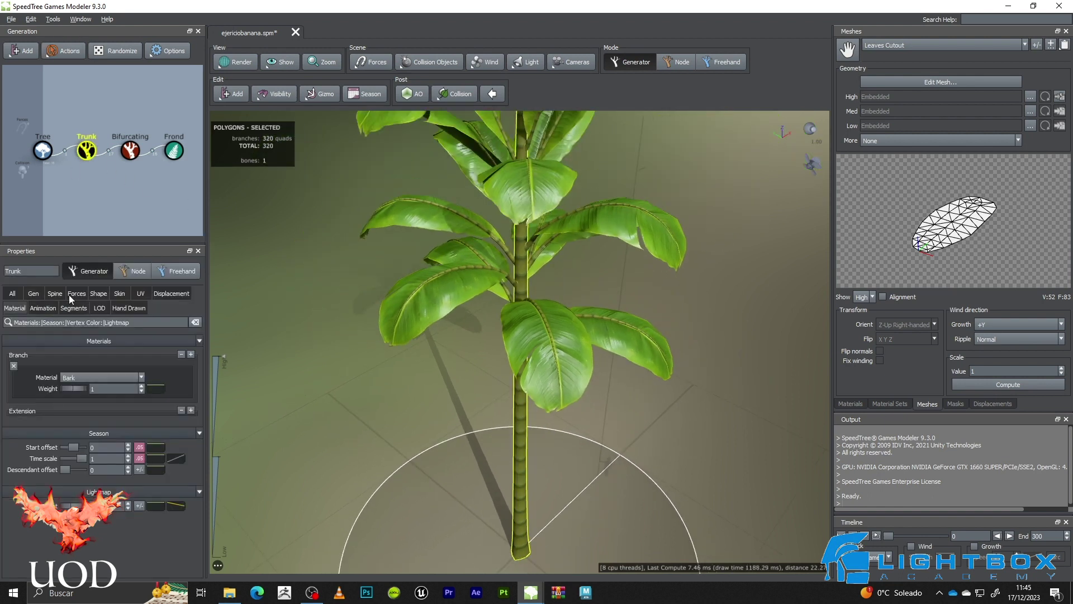
click(137, 293)
click(106, 367)
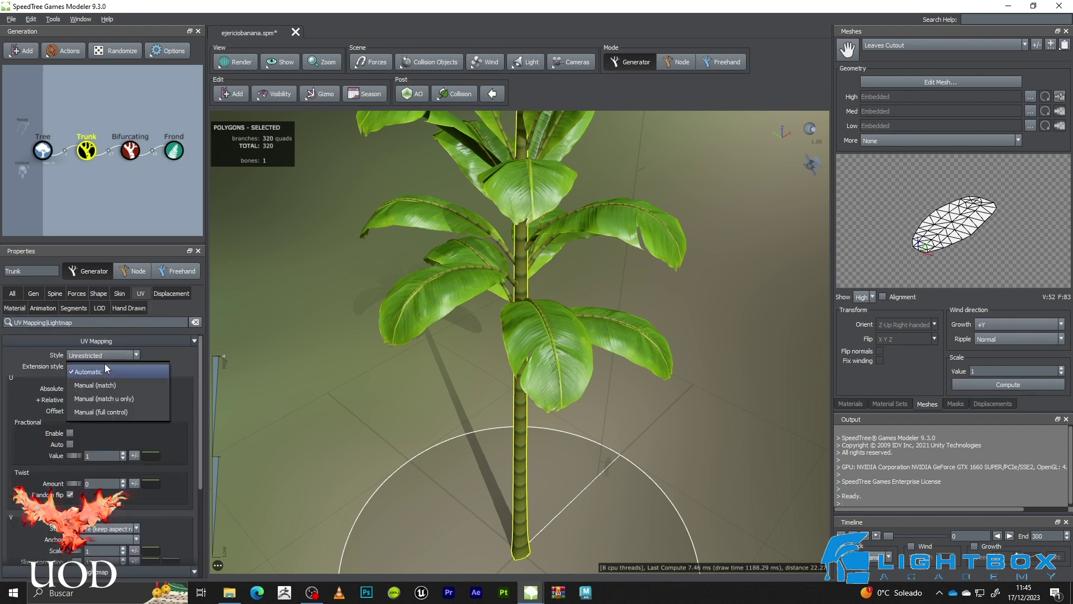
click(115, 411)
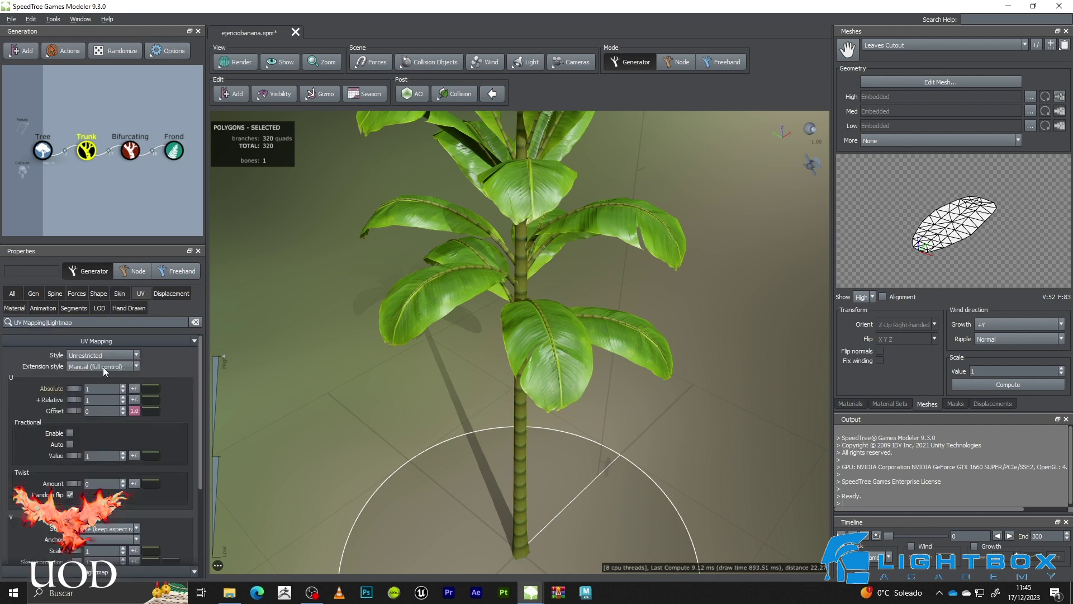
click(70, 432)
Examine how the bark texture wraps around the trunk from its base up to the leaf stems
scroll(481, 308, up, 4)
mouse_move(501, 272)
mouse_down()
mouse_move(532, 237)
mouse_move(508, 280)
mouse_up()
scroll(504, 223, down, 4)
middle_drag(523, 318, 540, 226)
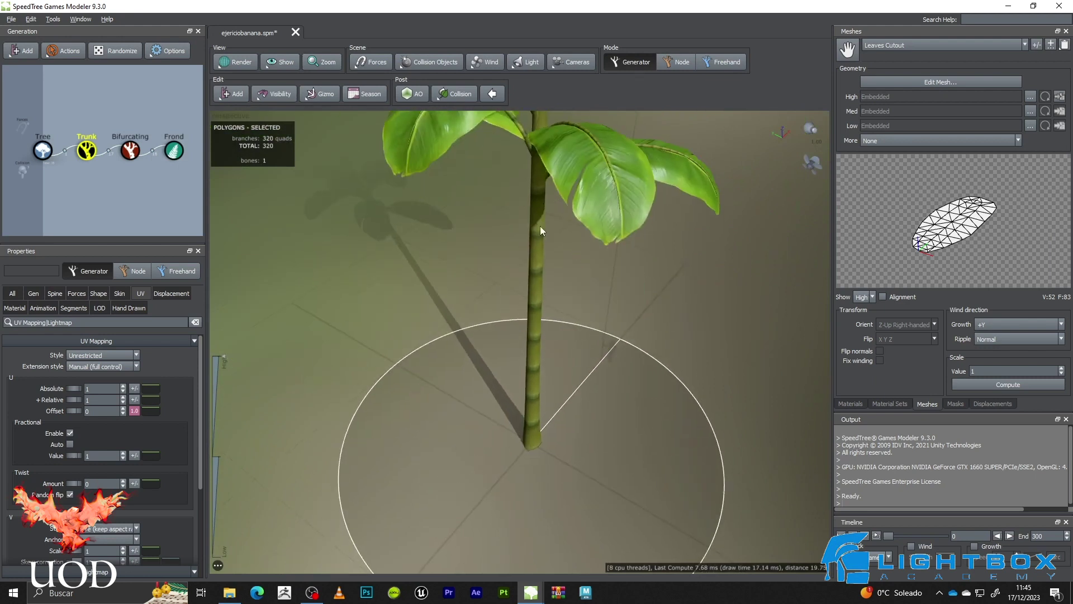
scroll(564, 224, up, 4)
mouse_move(564, 223)
mouse_down()
mouse_move(599, 226)
mouse_move(568, 214)
mouse_up()
middle_drag(569, 214, 555, 341)
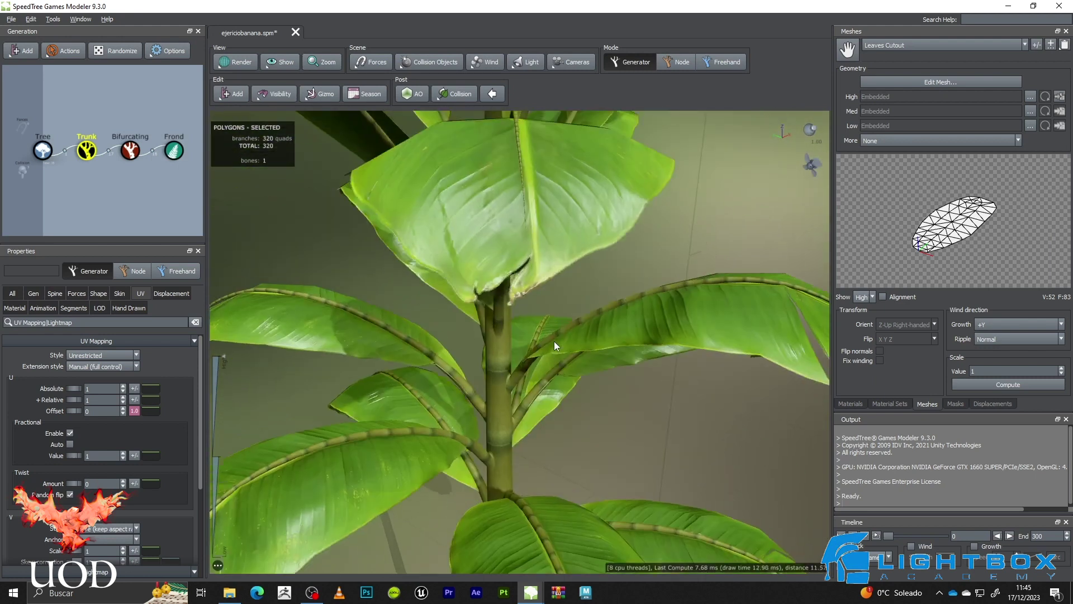
drag(555, 341, 475, 289)
scroll(475, 292, up, 5)
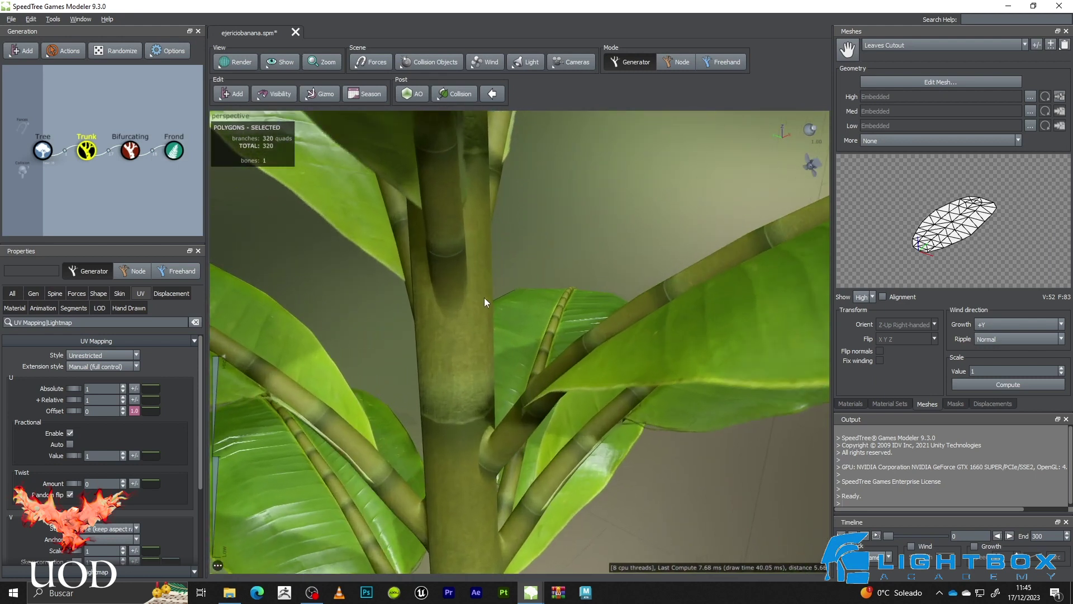
scroll(484, 301, up, 1)
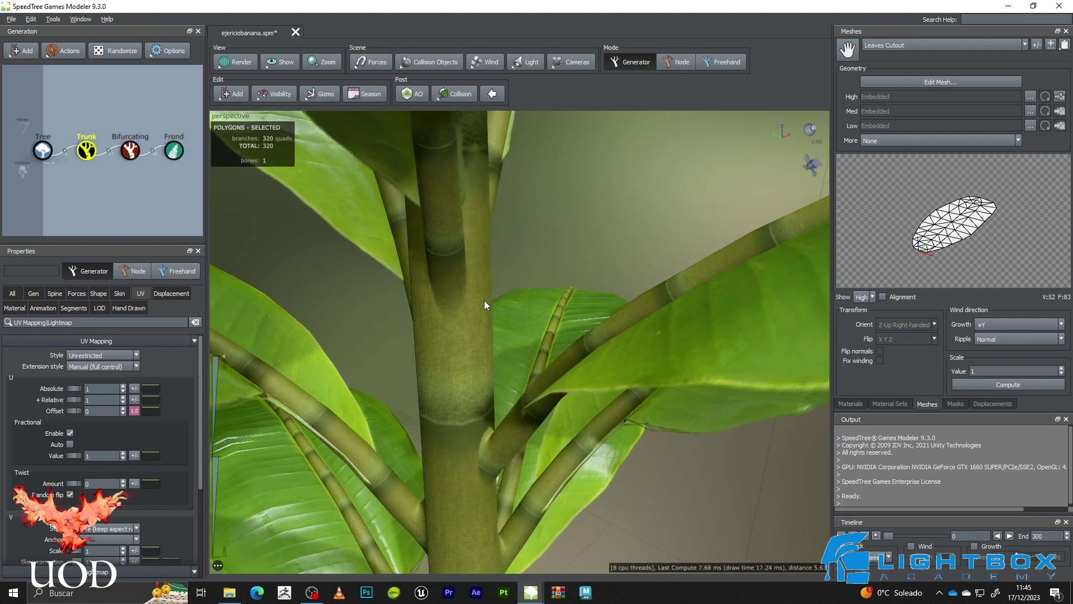
scroll(484, 300, down, 8)
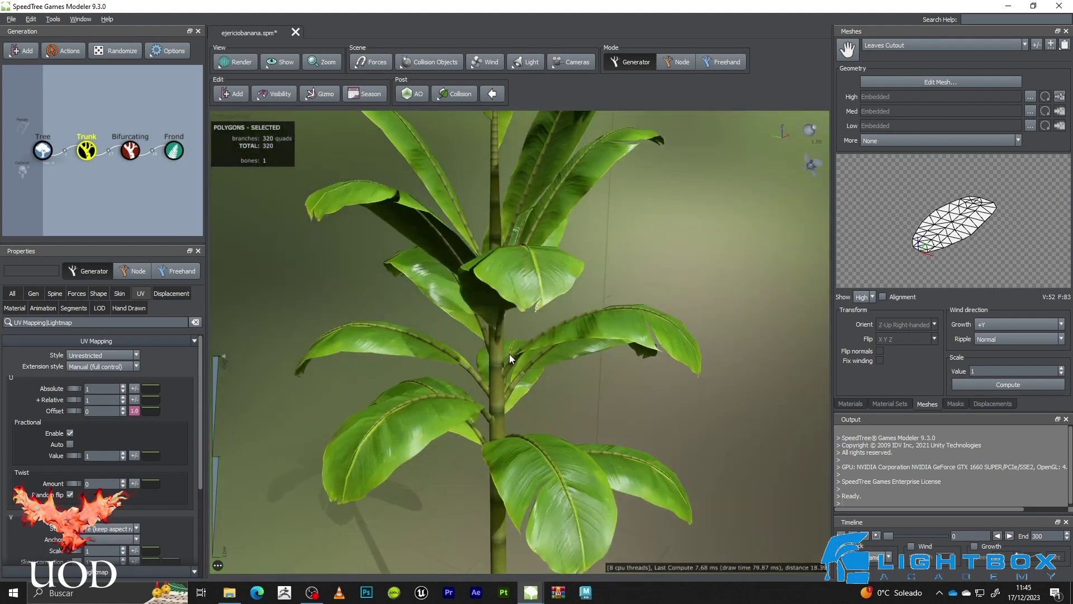
drag(509, 354, 513, 284)
Set the trunk's V mapping style to Relative, trying and undoing a change to the fractional U value
click(112, 528)
click(98, 542)
drag(528, 391, 620, 414)
drag(71, 455, 532, 385)
key(ctrl+z)
scroll(162, 487, down, 1)
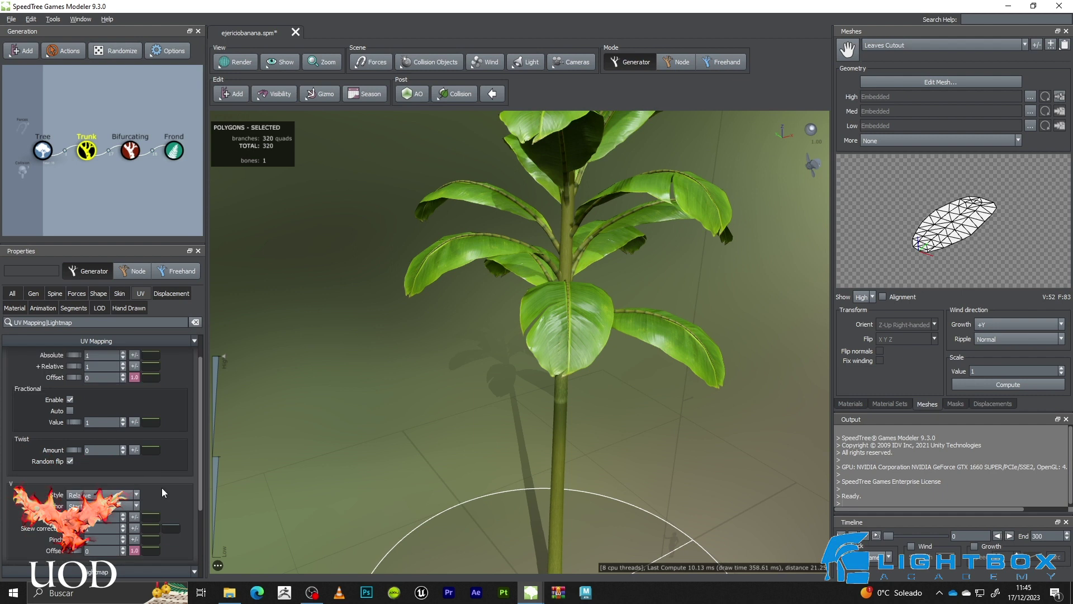
scroll(162, 493, down, 2)
Try a reduced V scale on the trunk's UV mapping and set it back to 1
drag(34, 489, 35, 490)
drag(471, 435, 492, 246)
double_click(96, 484)
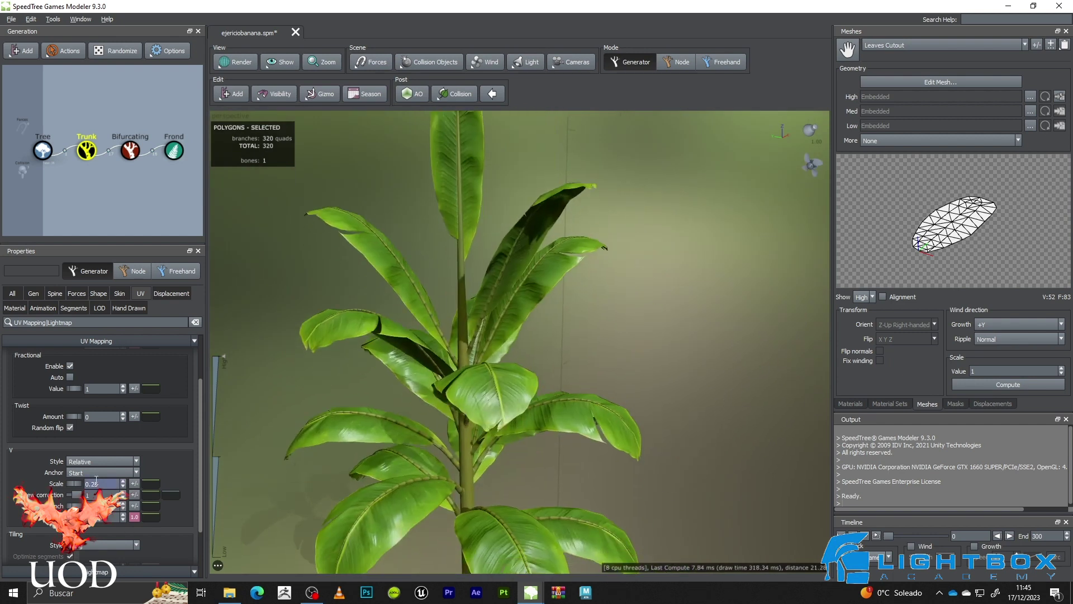
text(1)
drag(593, 305, 322, 232)
Set the Bifurcating generator's UV extension style to Manual (full control) and enable fractional U mapping
click(131, 150)
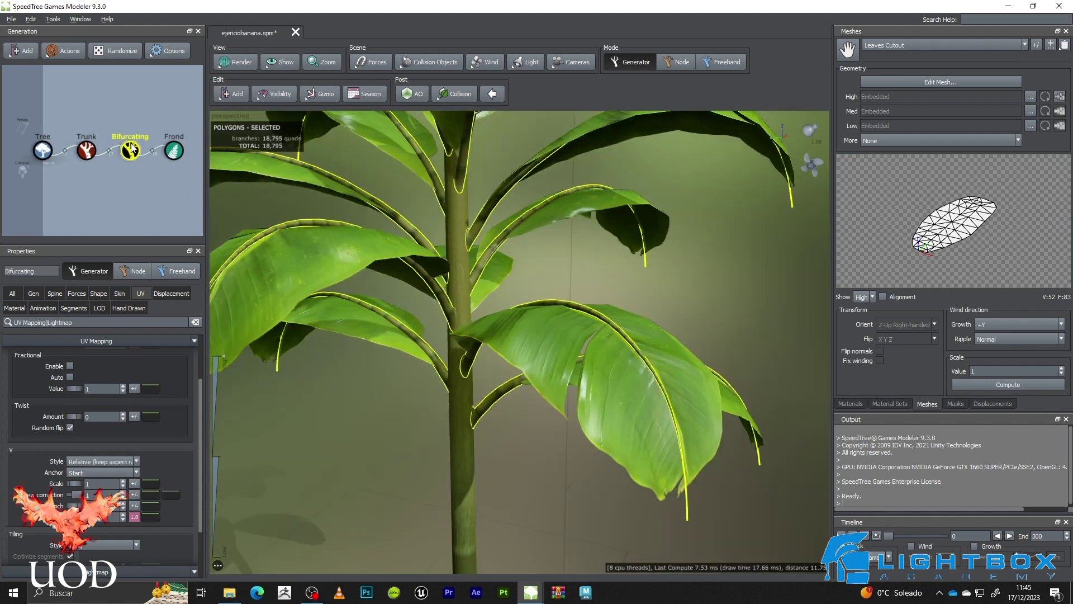
drag(527, 220, 536, 260)
scroll(518, 314, up, 5)
drag(554, 300, 576, 343)
scroll(543, 298, down, 3)
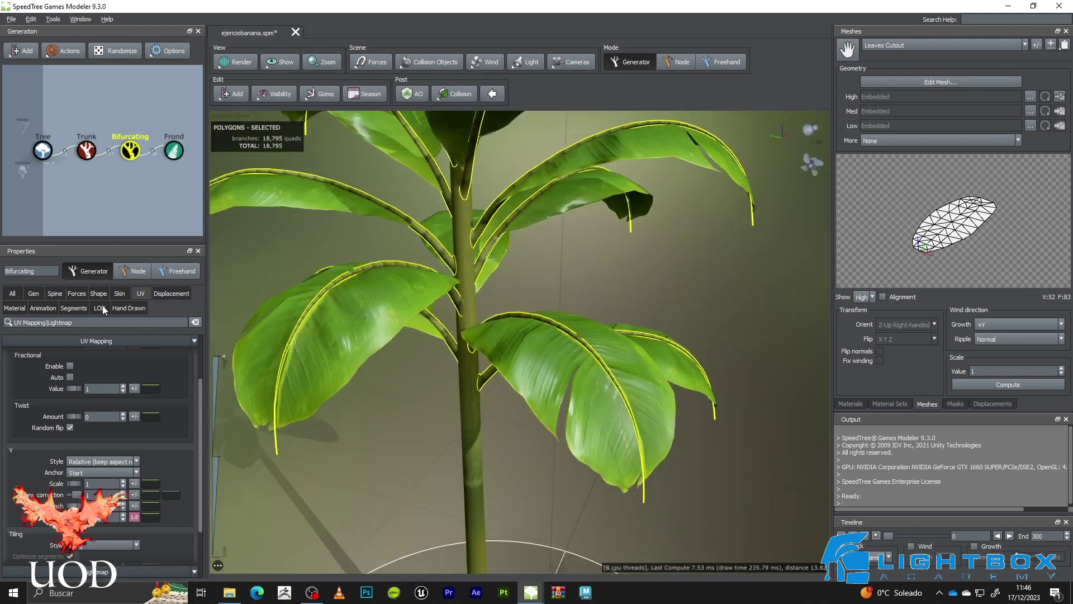
scroll(68, 360, up, 2)
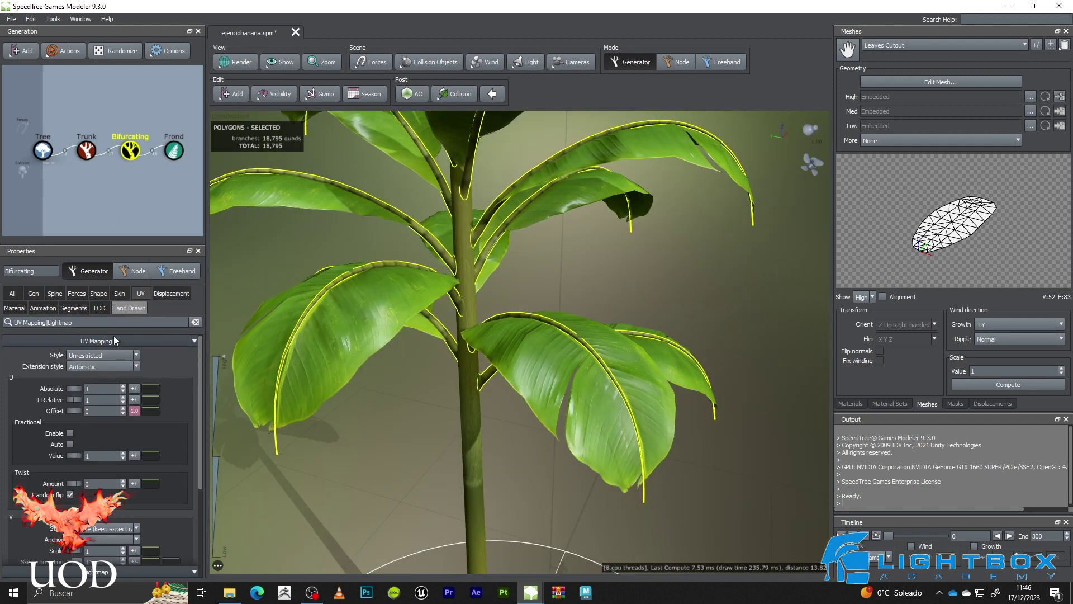
click(92, 365)
click(89, 412)
click(69, 434)
Set the Bifurcating generator's V mapping style to Relative and check the leaf stems
scroll(69, 435, down, 2)
click(101, 462)
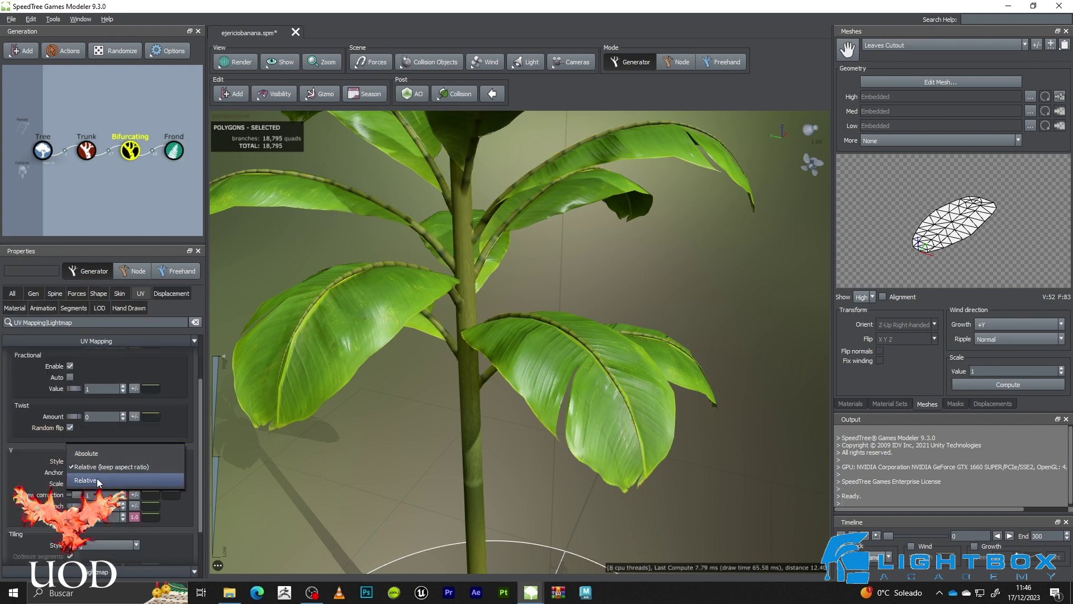
click(97, 479)
scroll(495, 308, up, 4)
scroll(483, 285, down, 3)
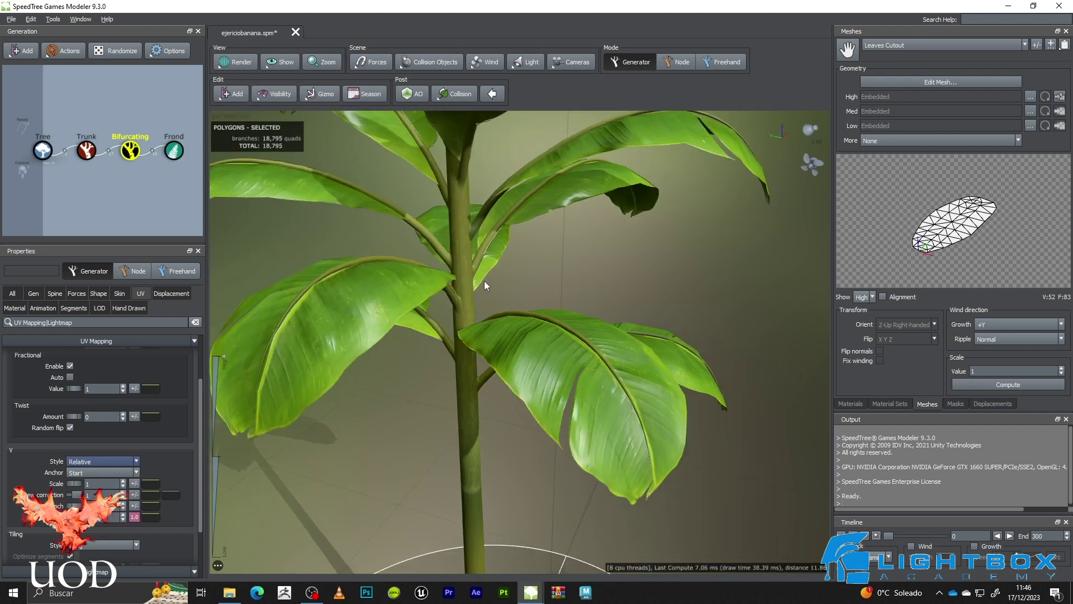
scroll(485, 281, down, 3)
drag(593, 284, 566, 263)
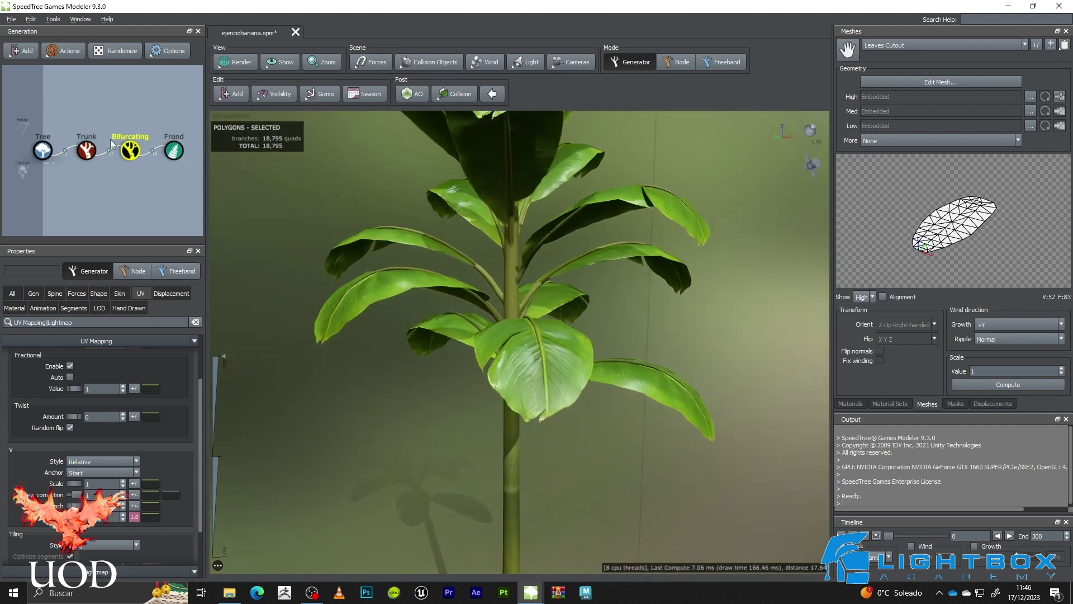
Set the trunk's V scale to 0.28 and check the stretched bark texture on the whole plant
click(86, 150)
drag(77, 483, 35, 484)
scroll(475, 284, up, 3)
drag(477, 284, 507, 337)
scroll(534, 250, down, 4)
mouse_move(559, 313)
mouse_down()
mouse_move(584, 274)
mouse_move(561, 329)
mouse_move(489, 273)
mouse_move(473, 230)
mouse_move(627, 360)
mouse_move(545, 314)
mouse_up()
scroll(545, 313, down, 3)
middle_drag(545, 313, 538, 328)
scroll(528, 311, down, 4)
drag(552, 350, 582, 313)
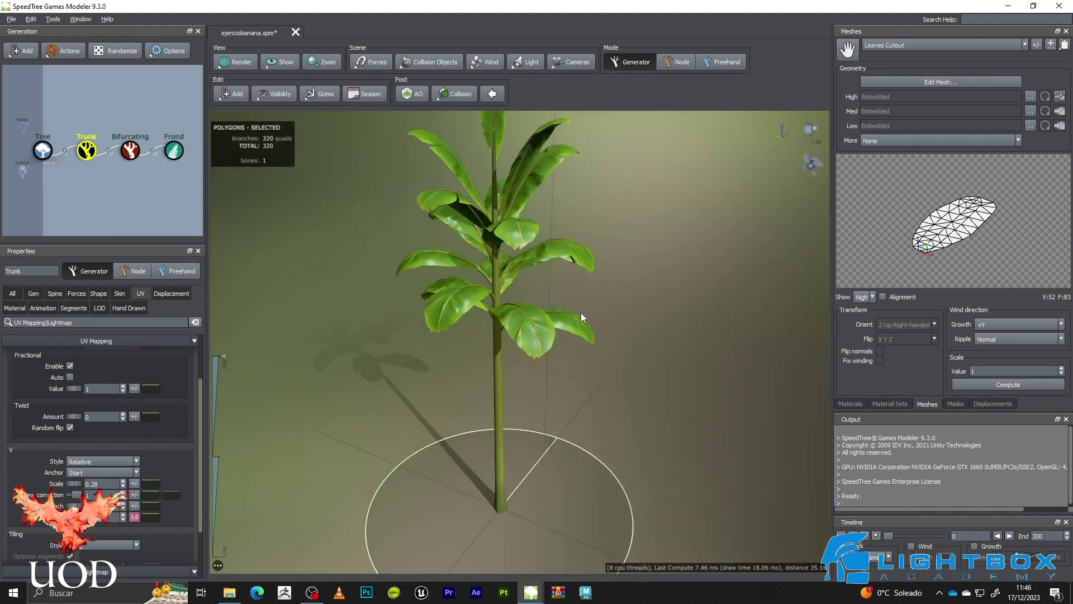
middle_drag(581, 312, 583, 321)
Inspect where the trunk, leaf stems and leaves meet with nothing selected
click(638, 311)
scroll(551, 282, up, 7)
drag(552, 279, 600, 286)
scroll(500, 295, up, 4)
scroll(501, 296, down, 5)
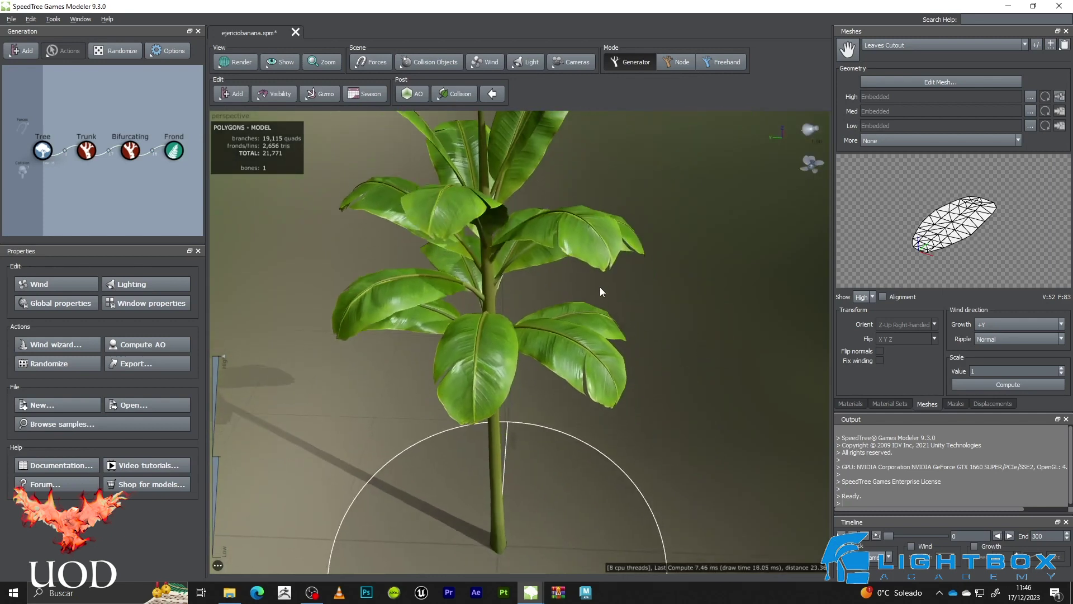
scroll(527, 330, up, 2)
mouse_move(527, 330)
mouse_down()
mouse_move(494, 368)
mouse_move(545, 355)
mouse_move(534, 344)
mouse_up()
Raise the Frond generator's boundary start so the leaf blades begin farther along their stems
click(174, 150)
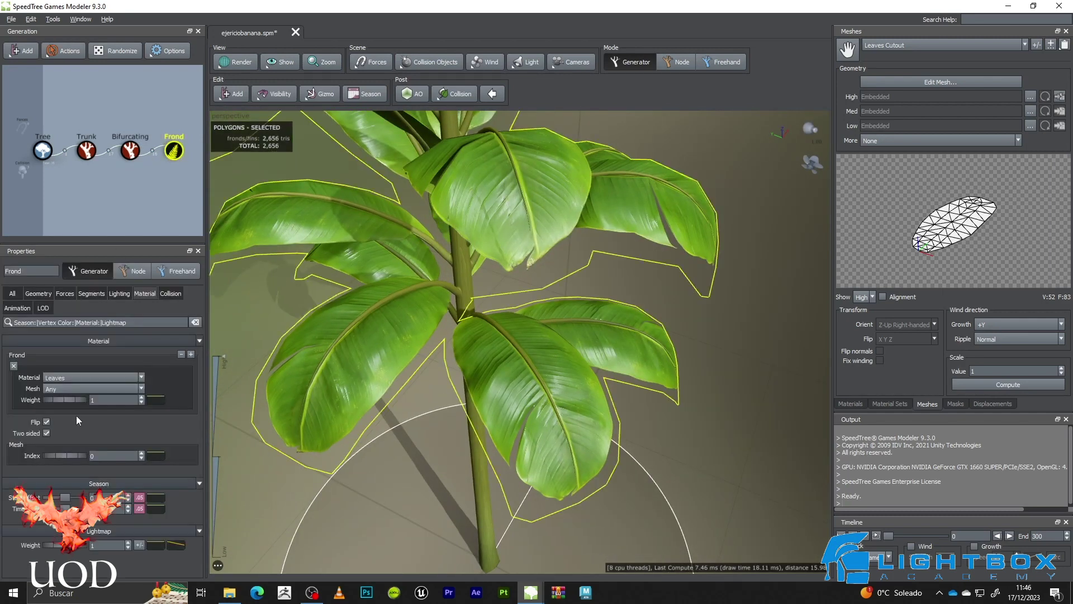
click(40, 294)
scroll(31, 488, down, 2)
drag(54, 499, 63, 495)
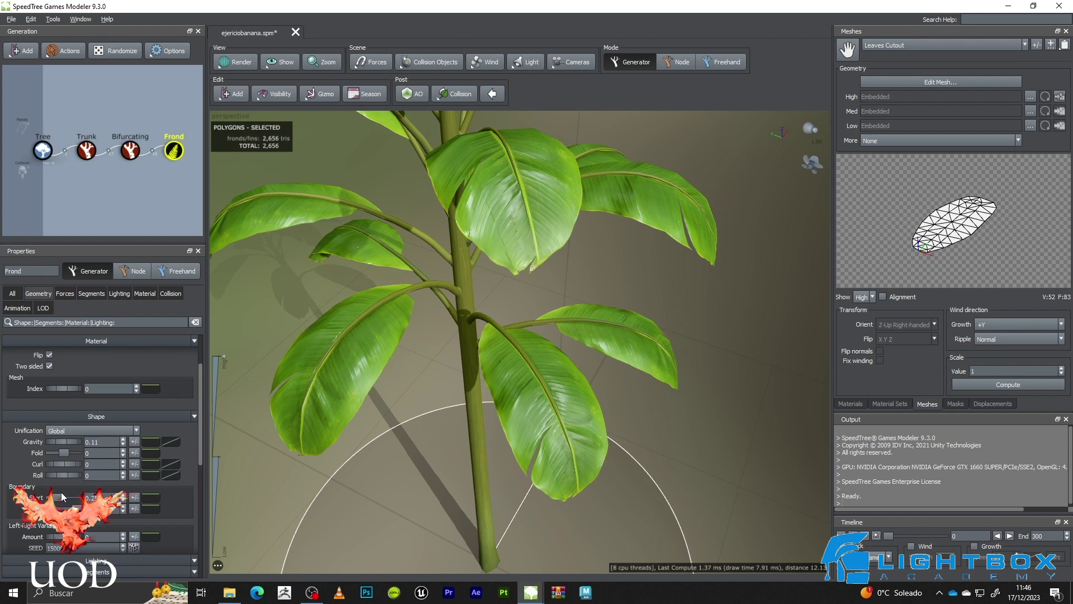
click(662, 311)
scroll(595, 320, down, 5)
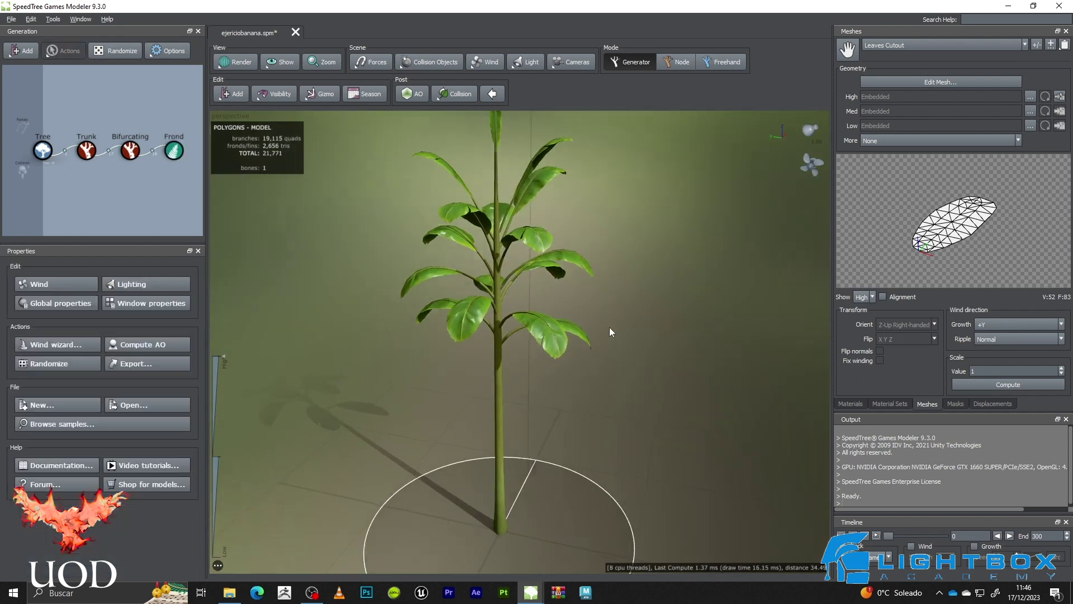
scroll(559, 315, up, 8)
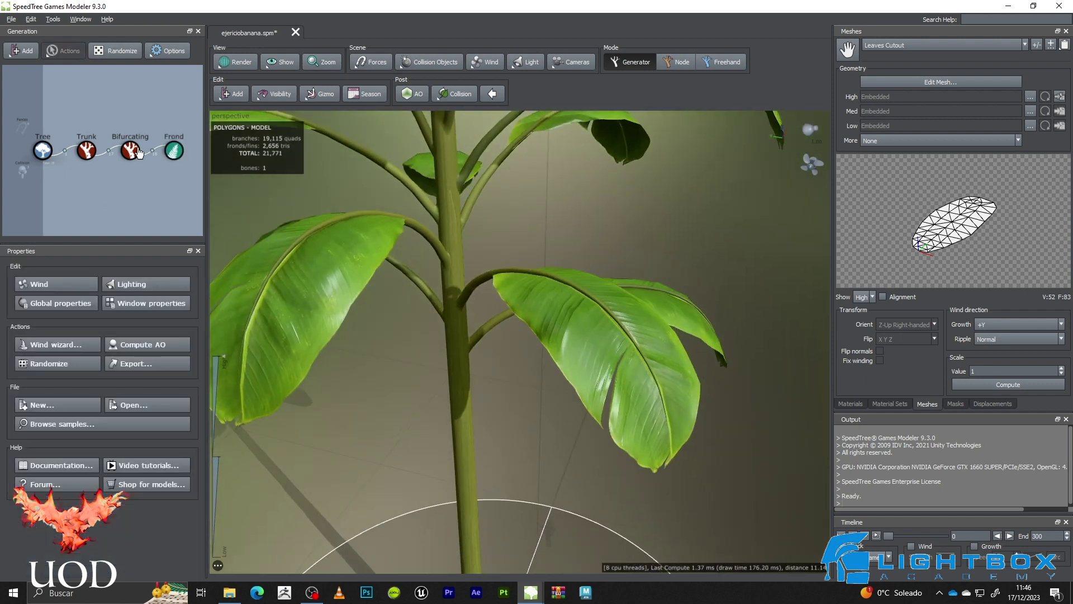
Thin the Bifurcating stems by lowering the middle point of their absolute radius profile curve and the start point to Y 0.392
click(138, 151)
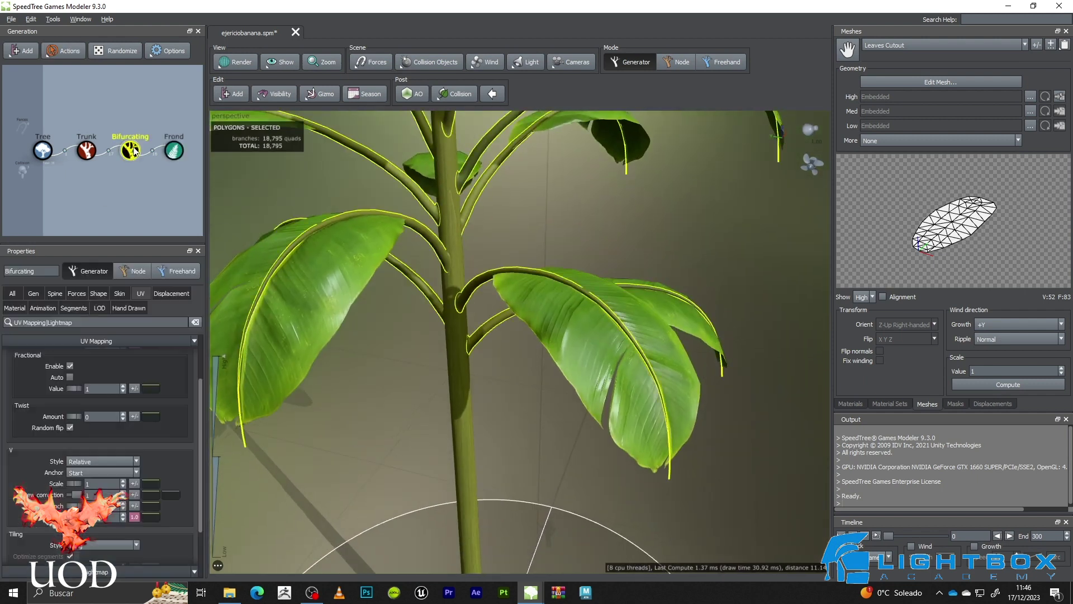
click(118, 295)
click(166, 390)
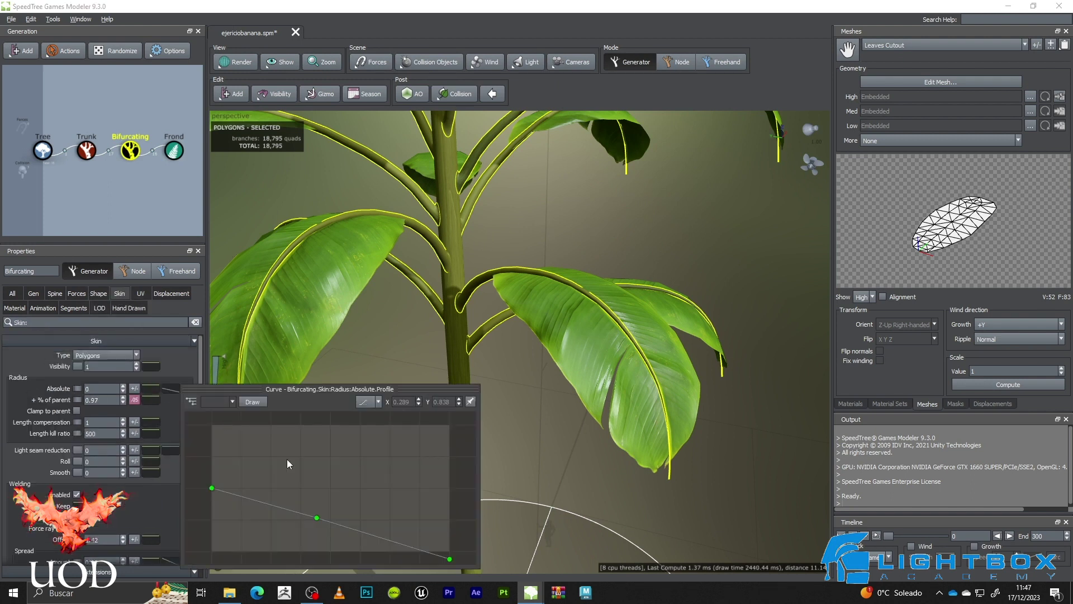
drag(316, 517, 302, 531)
drag(211, 488, 212, 502)
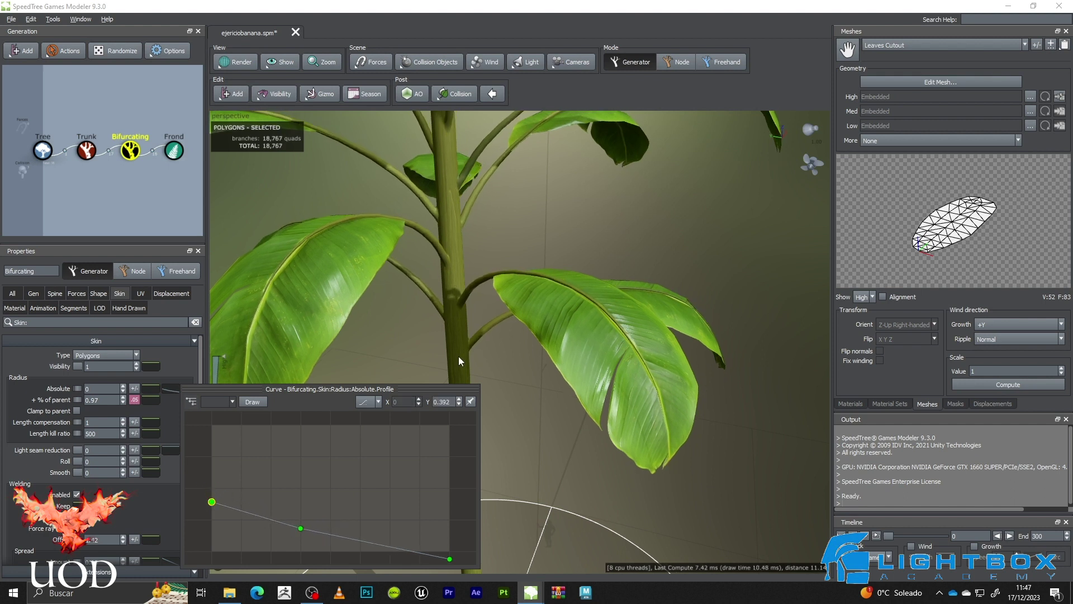
click(512, 226)
scroll(461, 286, down, 6)
drag(531, 294, 450, 316)
scroll(481, 319, up, 5)
Try adjusting the Bifurcating generator's internode length, leave it at 0.5, and check the leaf distribution
click(482, 323)
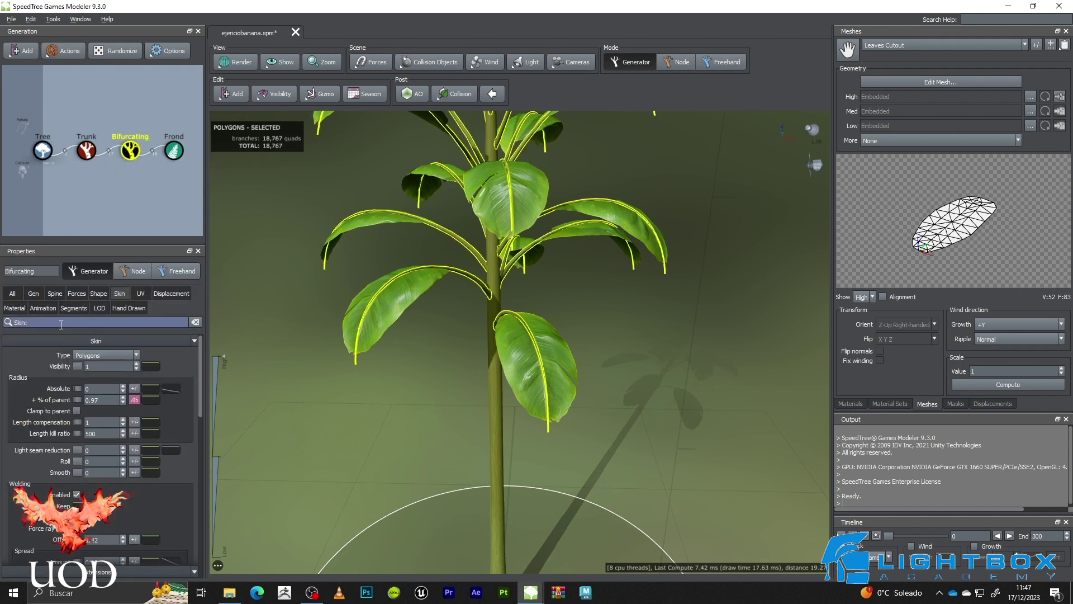
click(34, 296)
drag(79, 451, 79, 450)
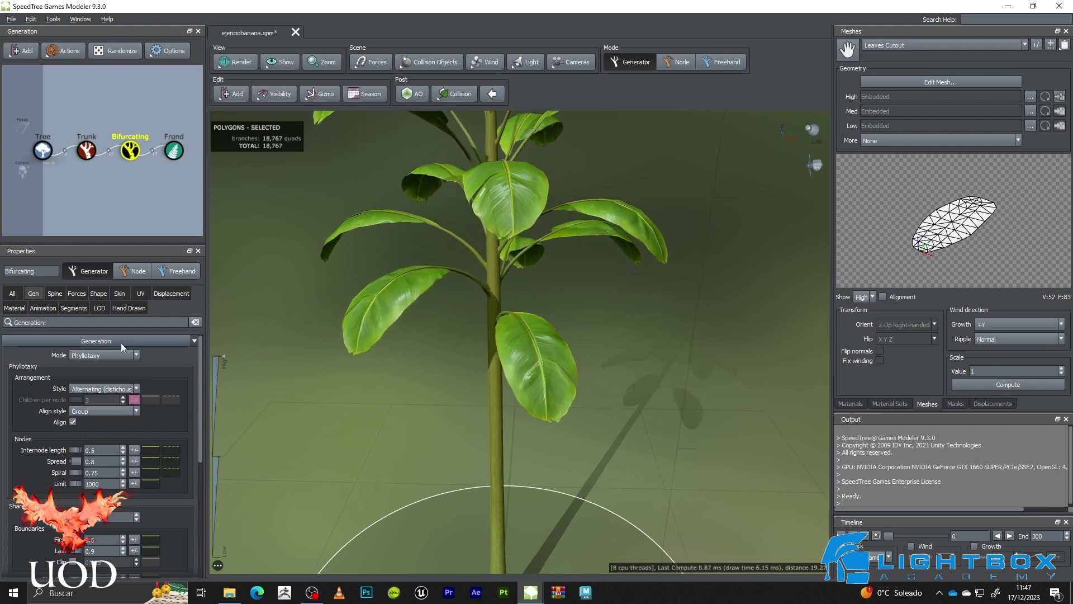
scroll(39, 470, down, 4)
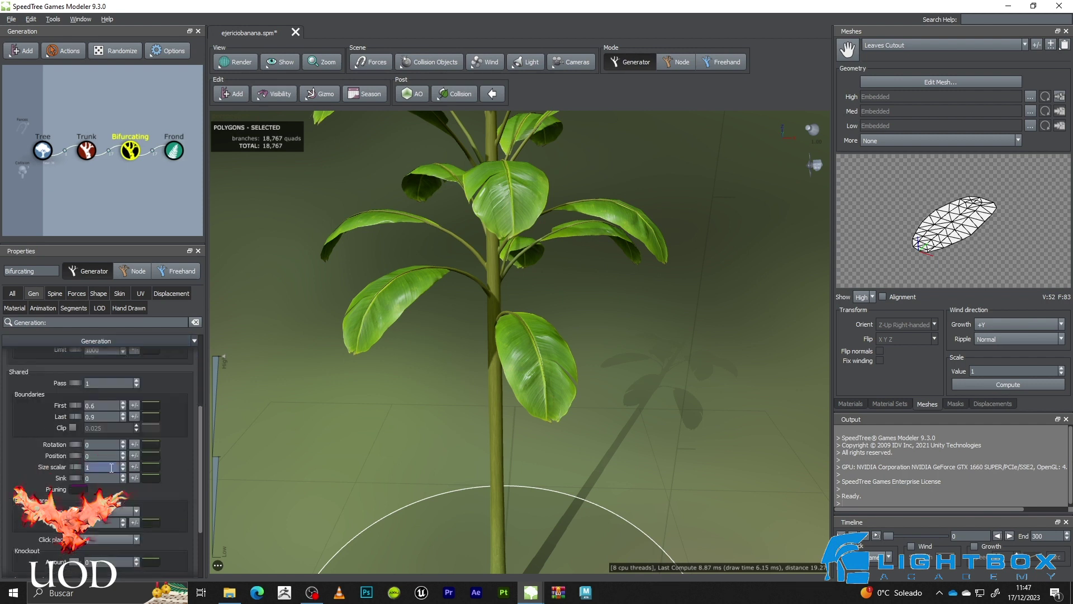
scroll(110, 461, up, 4)
click(526, 283)
right_drag(526, 280, 528, 337)
drag(528, 336, 585, 270)
scroll(585, 271, up, 5)
mouse_move(609, 314)
mouse_down()
mouse_move(570, 297)
mouse_move(599, 304)
mouse_up()
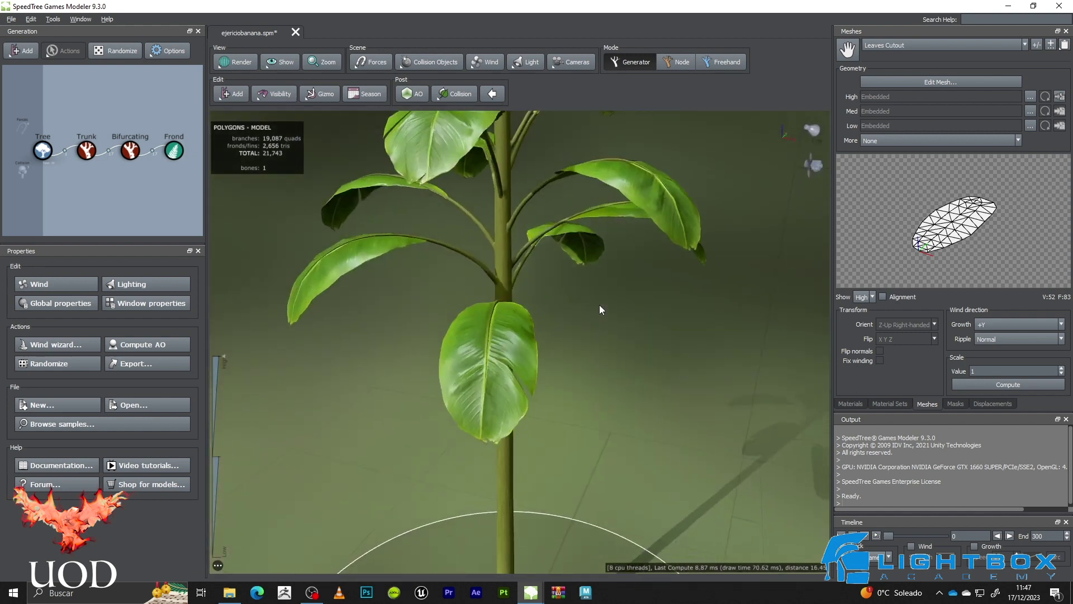
Add a Bifurcating branches generator to the Trunk as a second set of stems
scroll(531, 261, down, 5)
mouse_move(531, 260)
mouse_down()
mouse_move(559, 279)
mouse_move(536, 271)
mouse_up()
scroll(533, 266, up, 5)
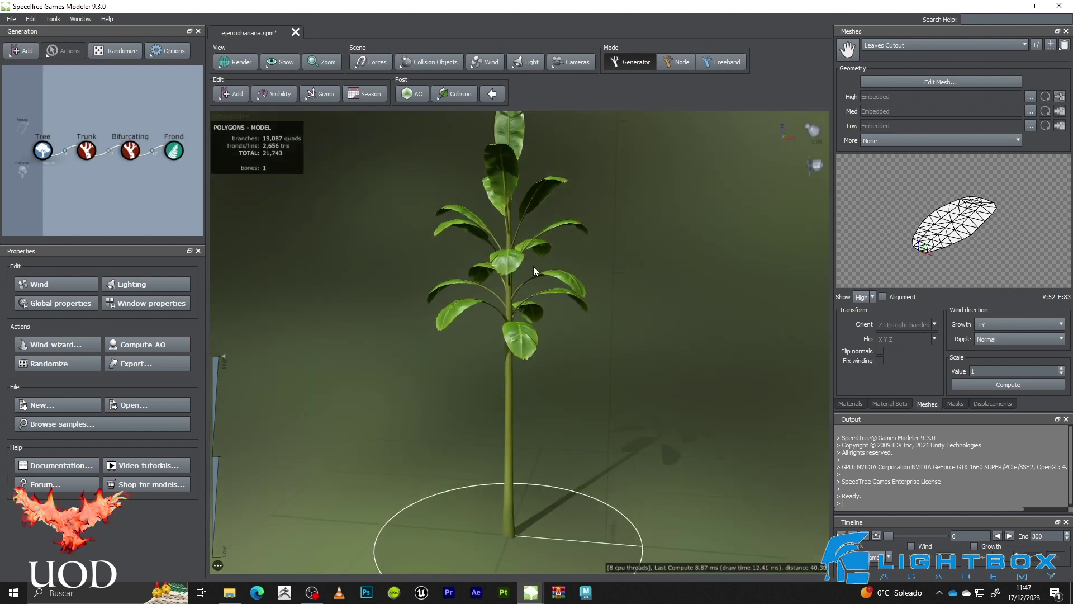
click(87, 156)
right_click(88, 159)
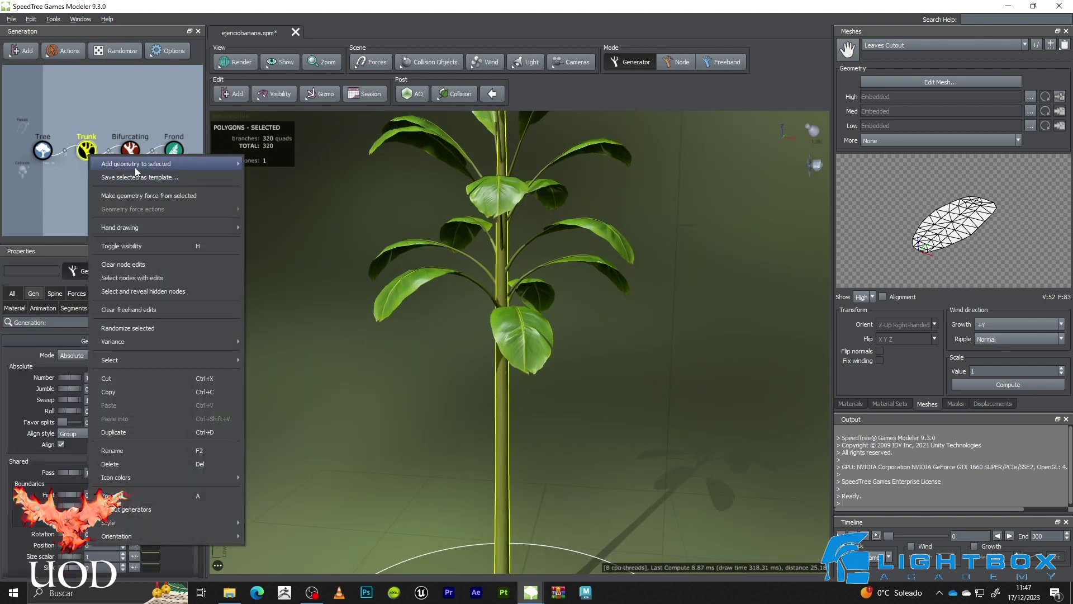
mouse_move(135, 166)
mouse_move(286, 319)
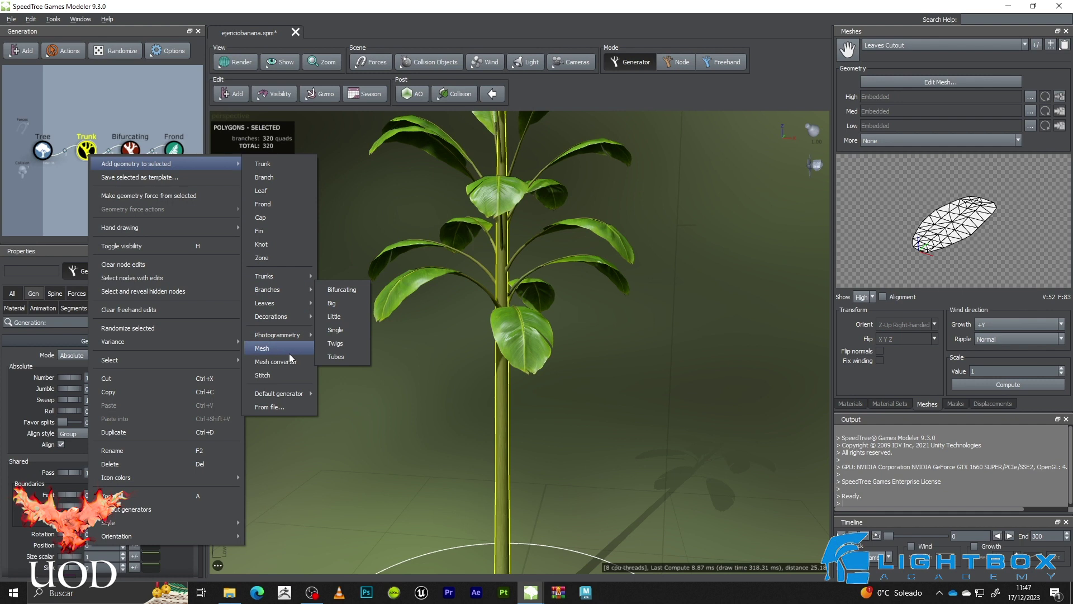
mouse_move(282, 289)
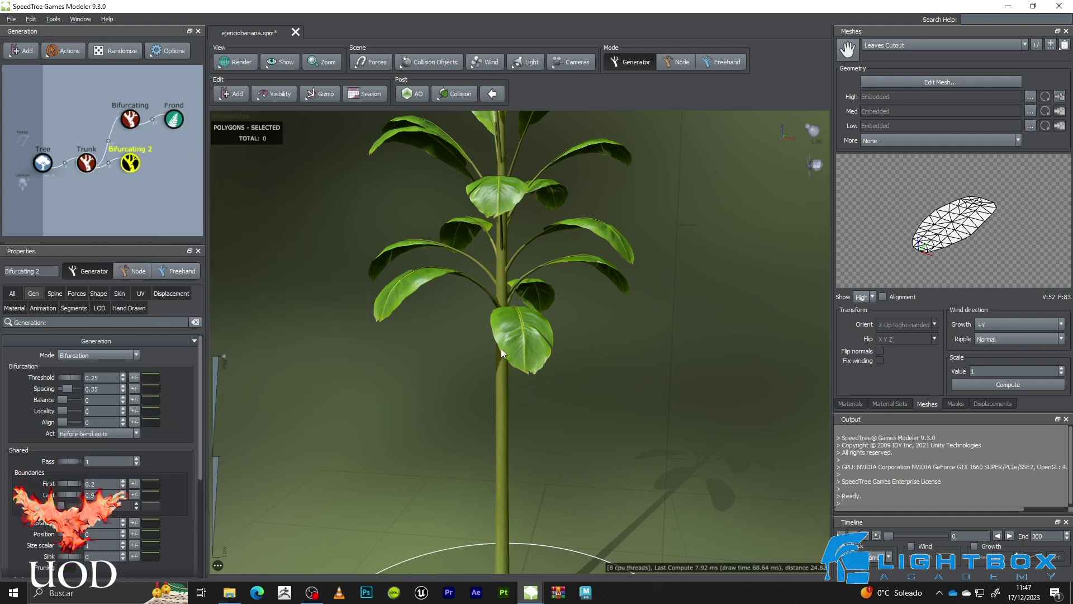
Set the generation mode of the Bifurcating 2 generator to Phyllotaxy
scroll(512, 323, down, 3)
drag(512, 323, 462, 323)
scroll(479, 273, up, 3)
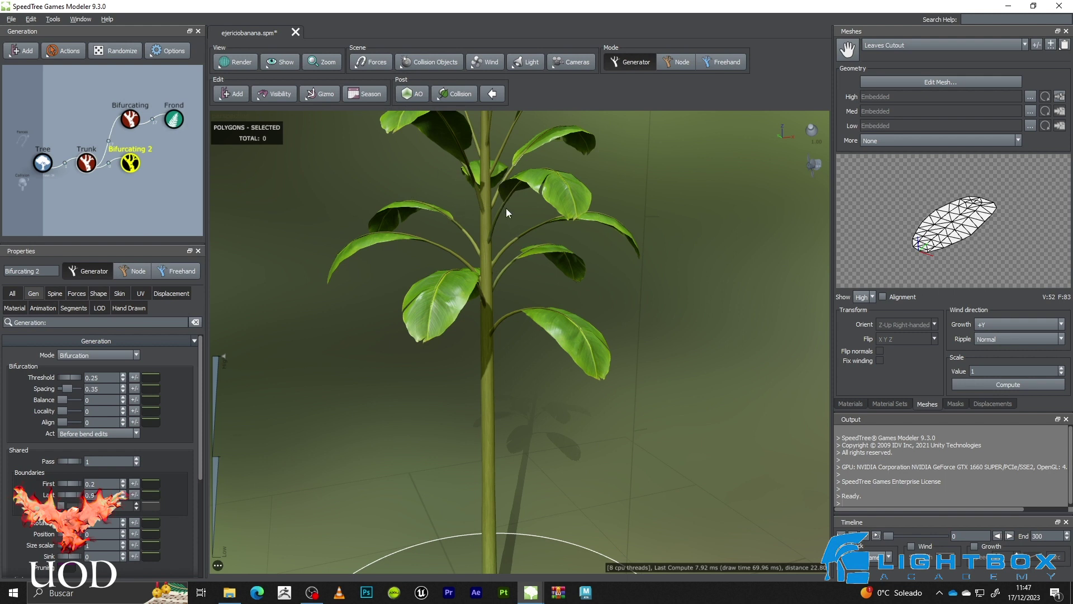
scroll(448, 255, down, 3)
drag(449, 255, 501, 270)
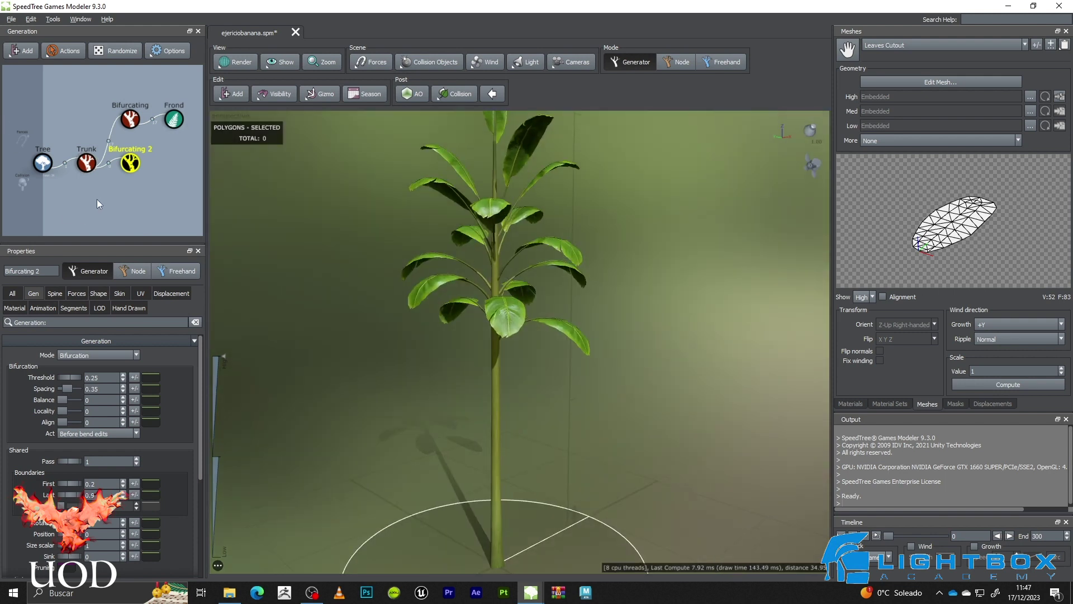
click(97, 355)
click(108, 334)
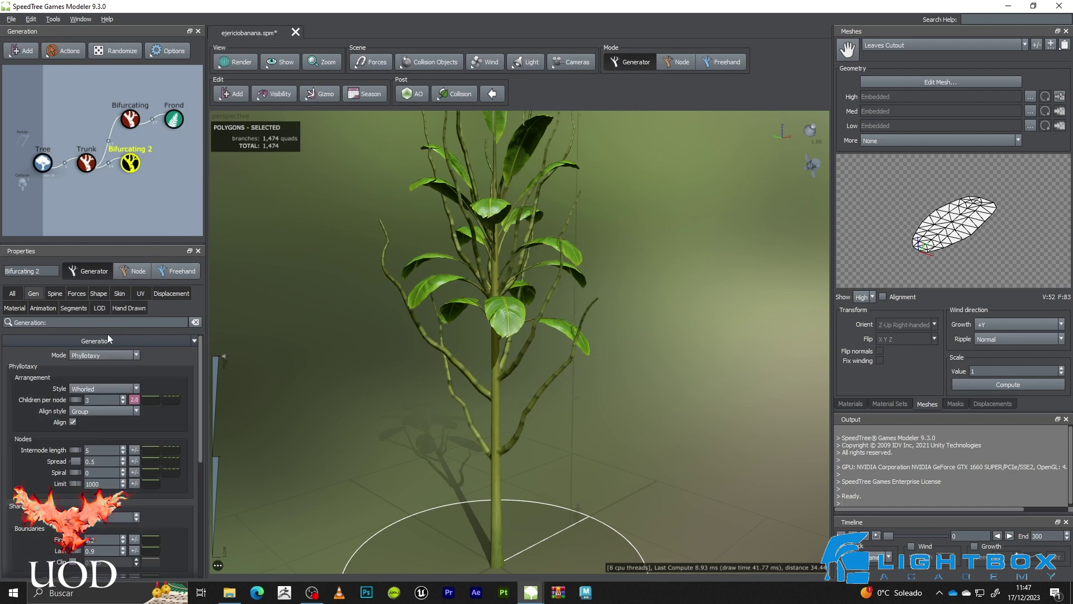
Try the Alternating (distichous) arrangement style on the Bifurcating 2 stems
click(88, 411)
click(88, 414)
click(104, 387)
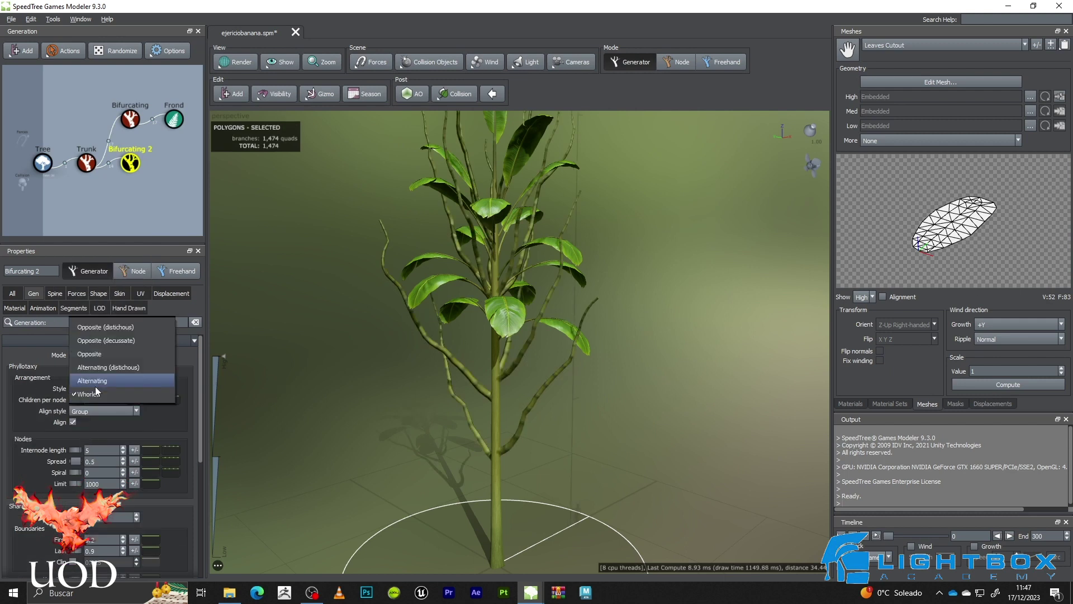
click(126, 368)
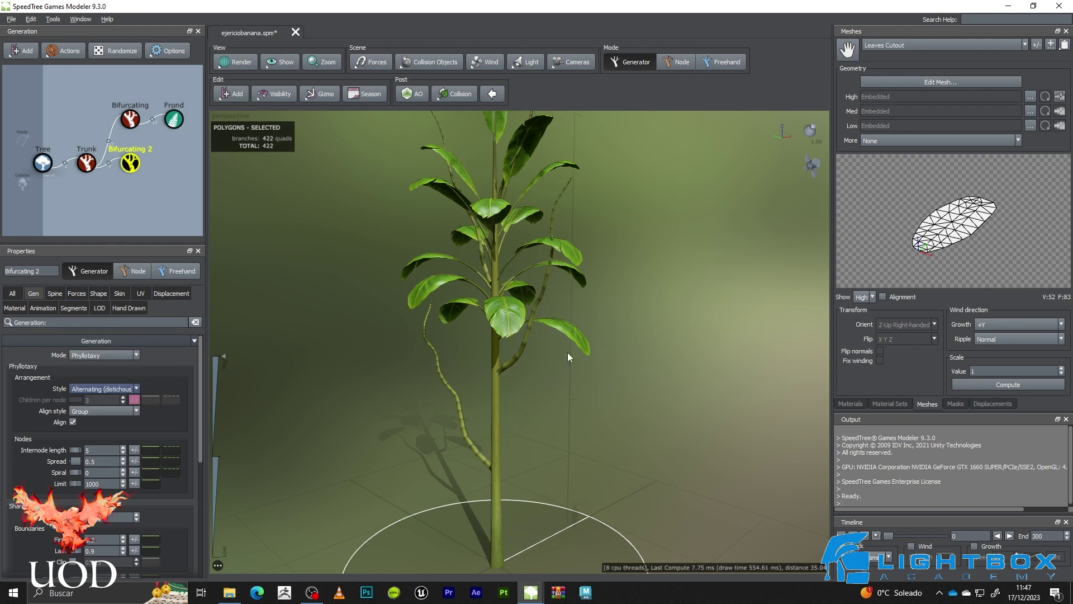
drag(541, 316, 559, 314)
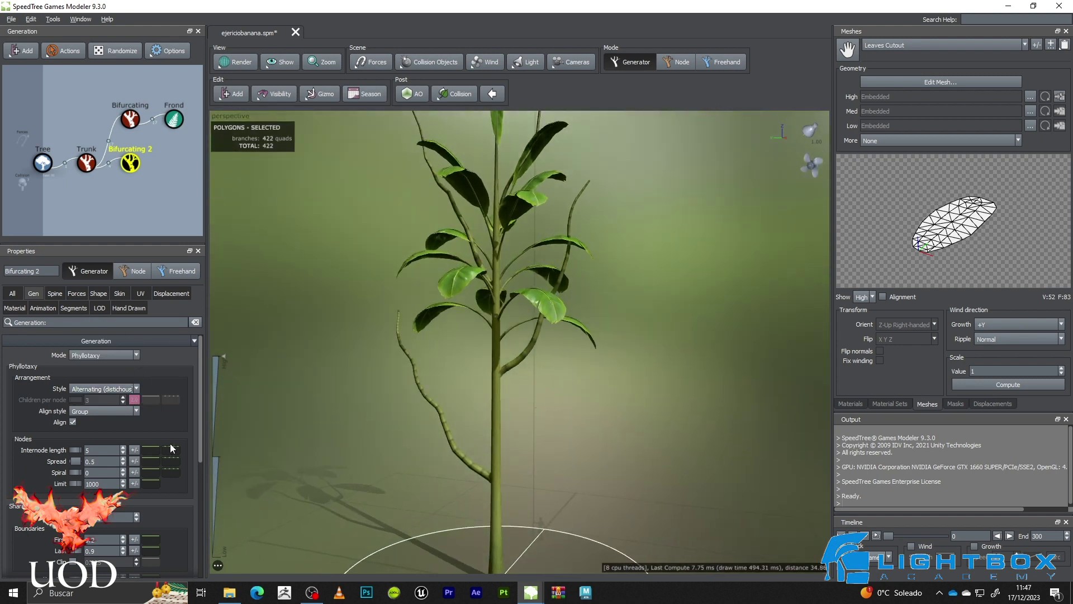
Try adjusting the internode length and lowering the spread to 0 for the Bifurcating 2 stems
drag(72, 450, 140, 469)
key(ctrl+z)
drag(71, 457, 522, 377)
scroll(49, 489, down, 3)
key(ctrl+z)
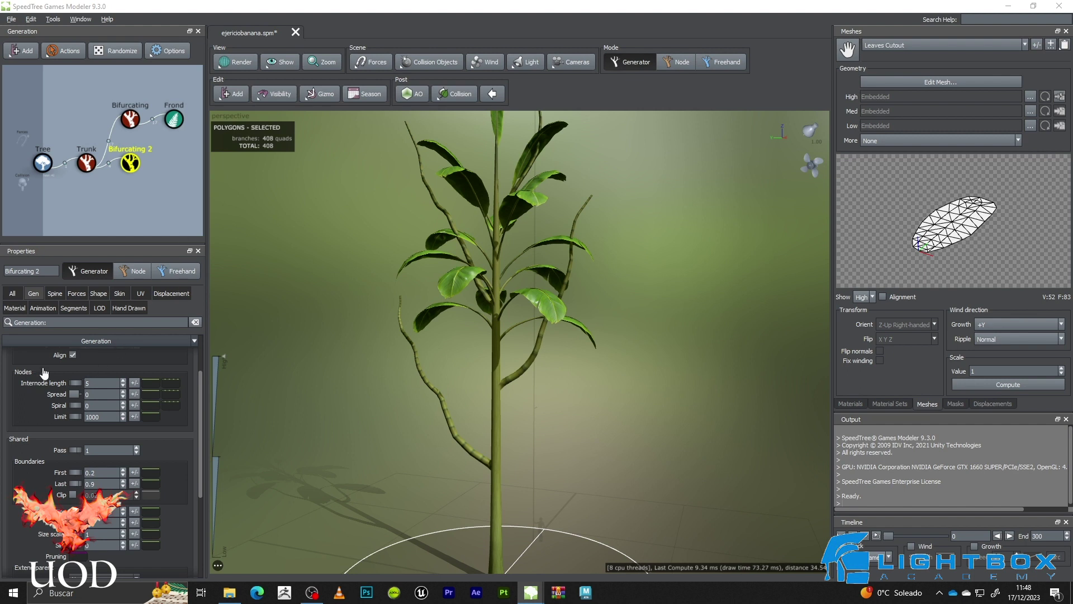
scroll(200, 374, up, 3)
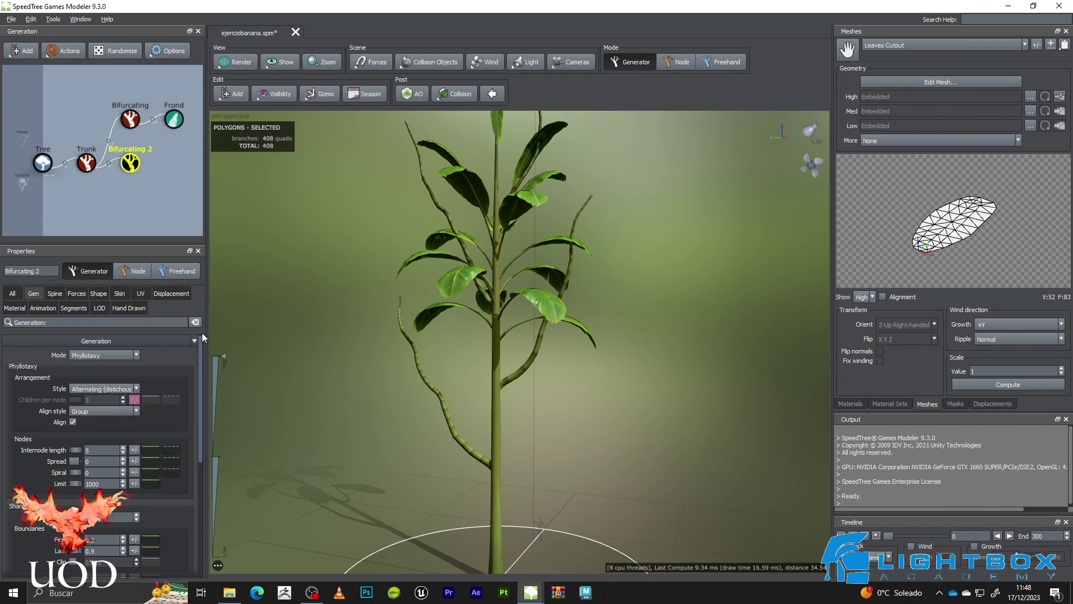
Set the Bifurcating 2 arrangement to the Whorled style with 2 children per node
click(94, 389)
click(92, 421)
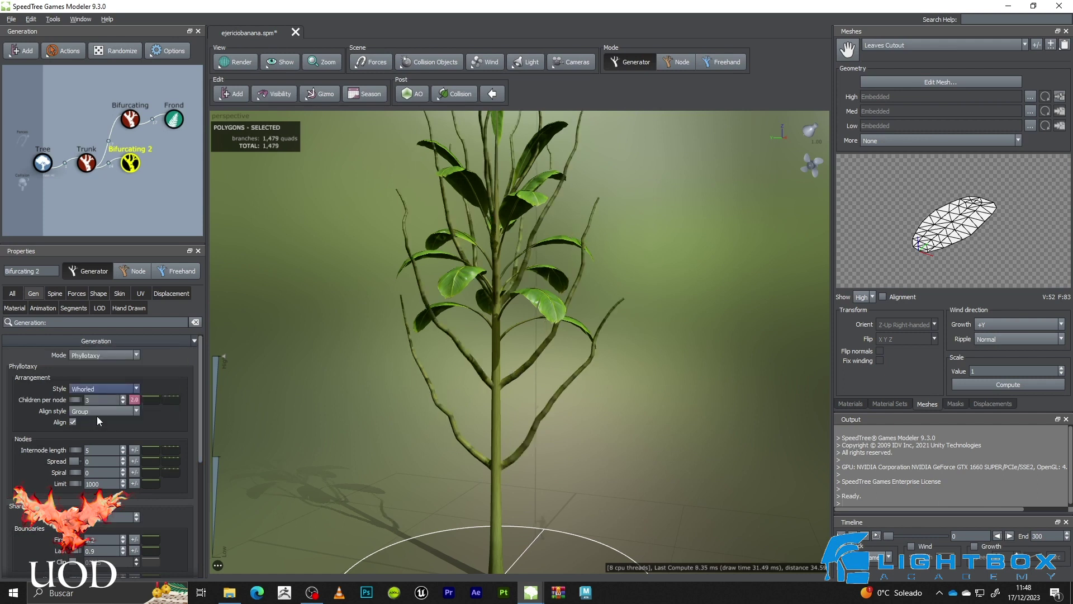
click(101, 398)
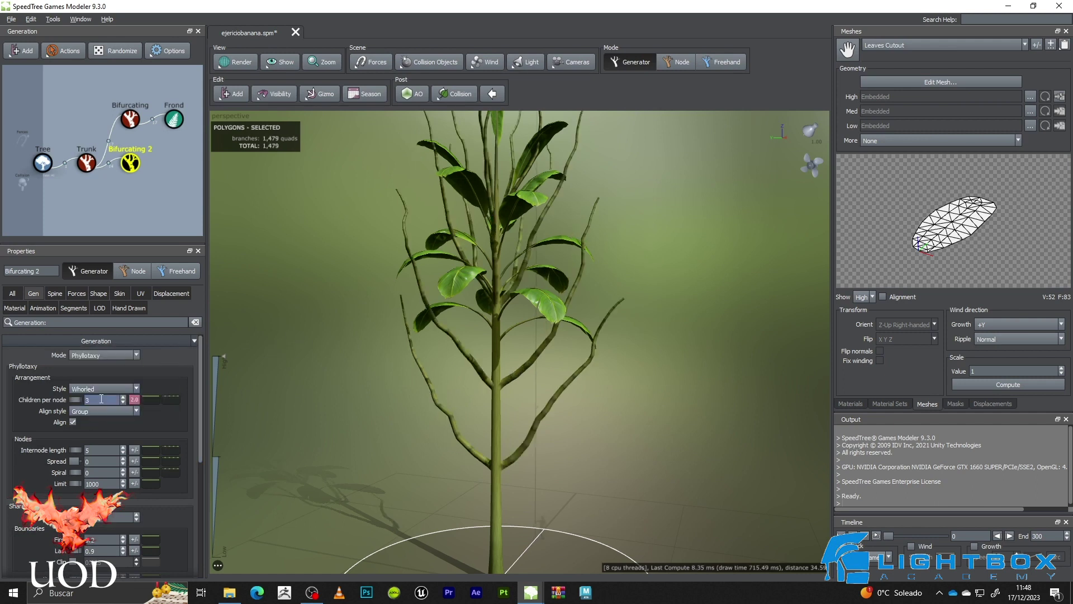
text(2)
key(Return)
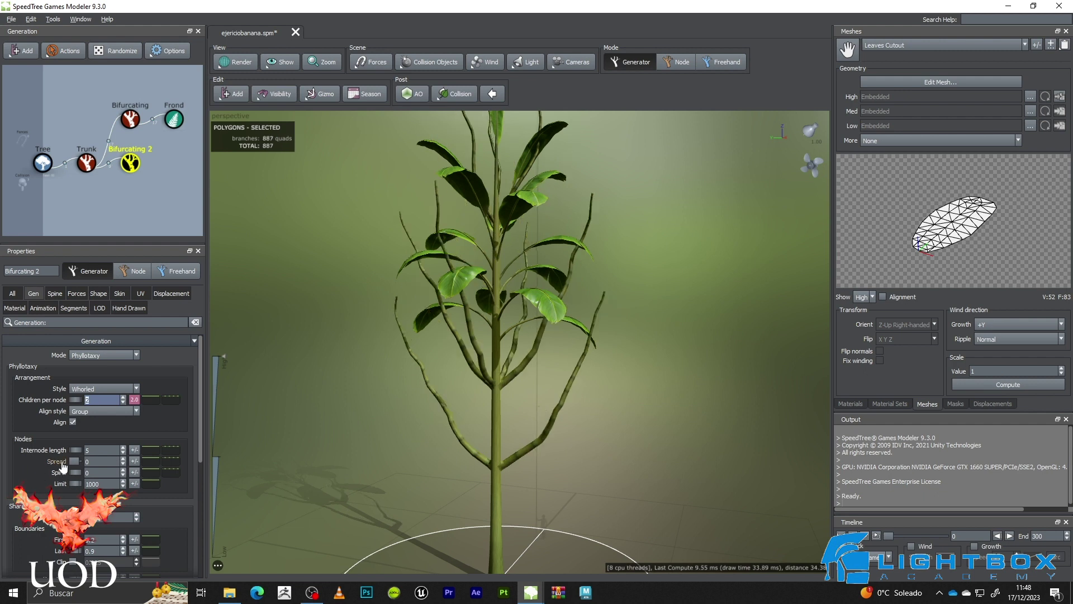
Set the node spread of the Bifurcating 2 stems to 0.65
click(96, 460)
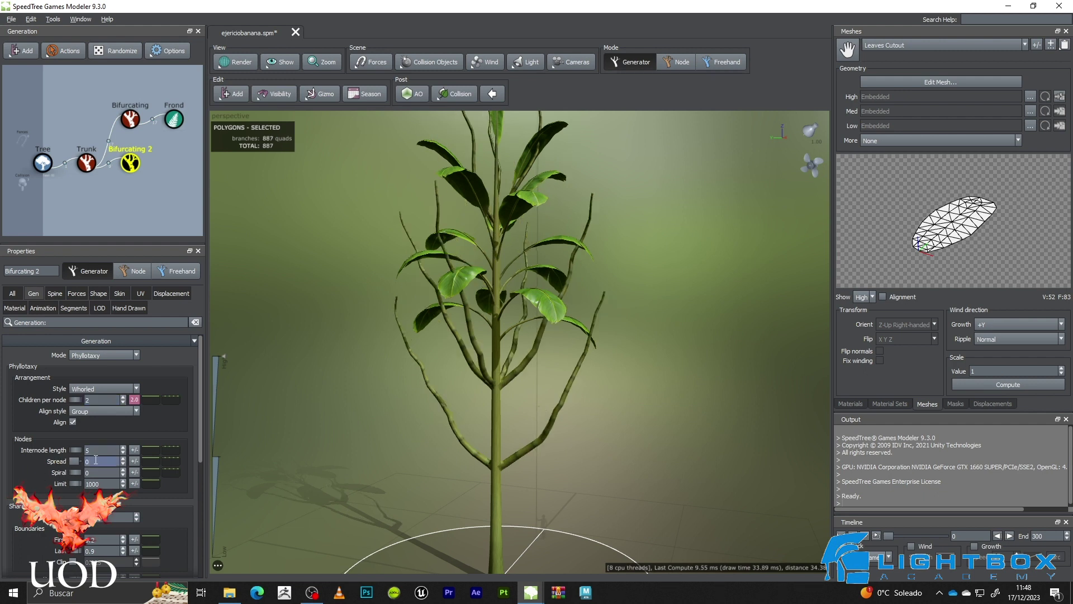
text(0.65)
key(Return)
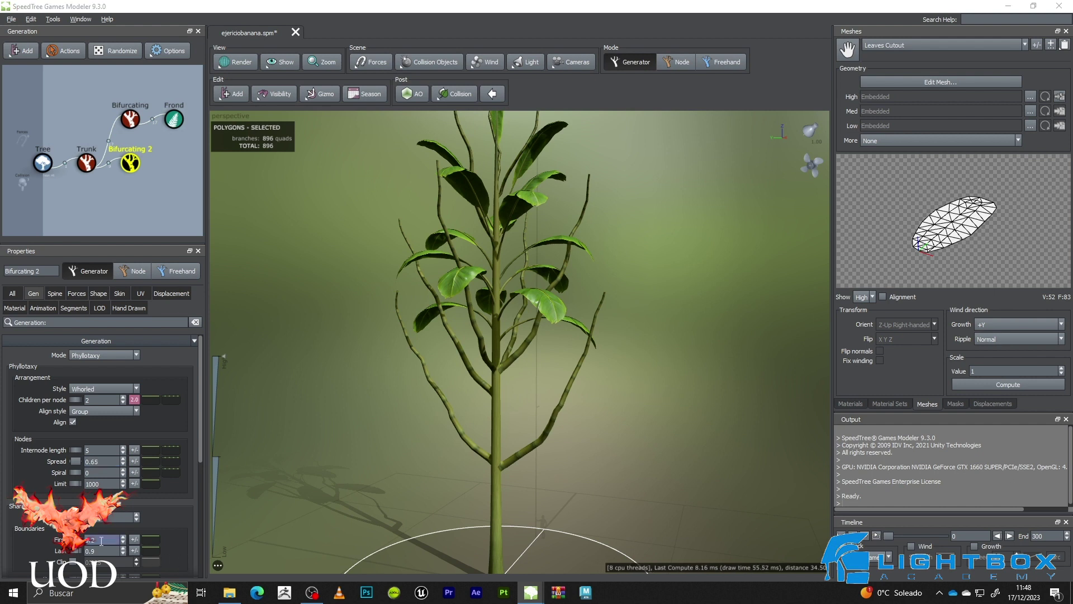
Confine the Bifurcating 2 stems to the lower trunk by setting their last boundary to 0.45
drag(74, 552, 50, 559)
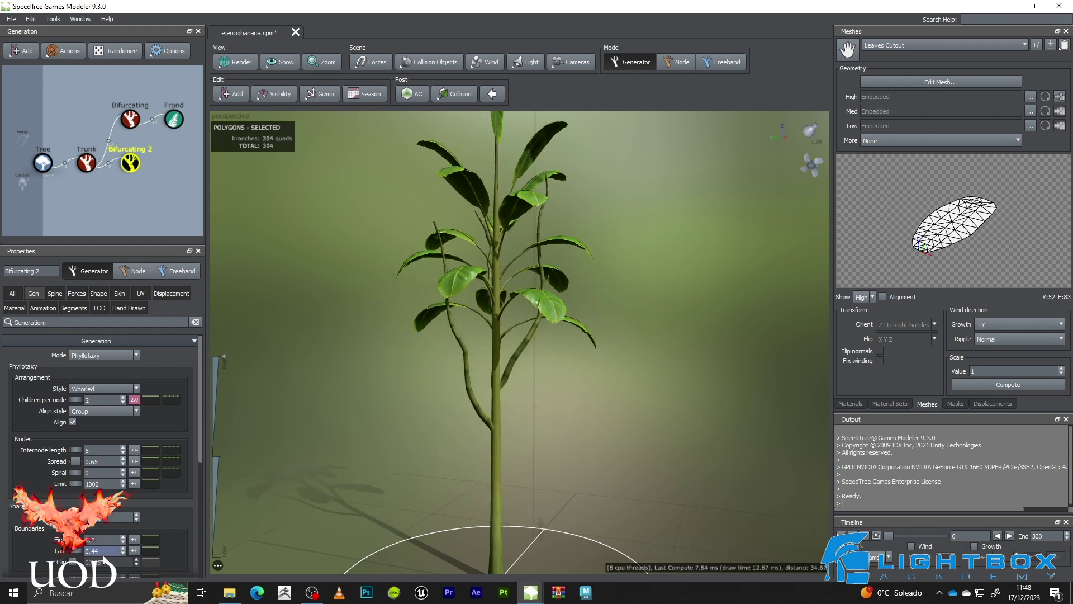
text(5)
key(Return)
mouse_move(451, 281)
mouse_down()
mouse_move(568, 291)
mouse_move(551, 301)
mouse_move(450, 296)
mouse_up()
scroll(524, 219, up, 5)
right_drag(524, 219, 490, 294)
drag(588, 246, 578, 297)
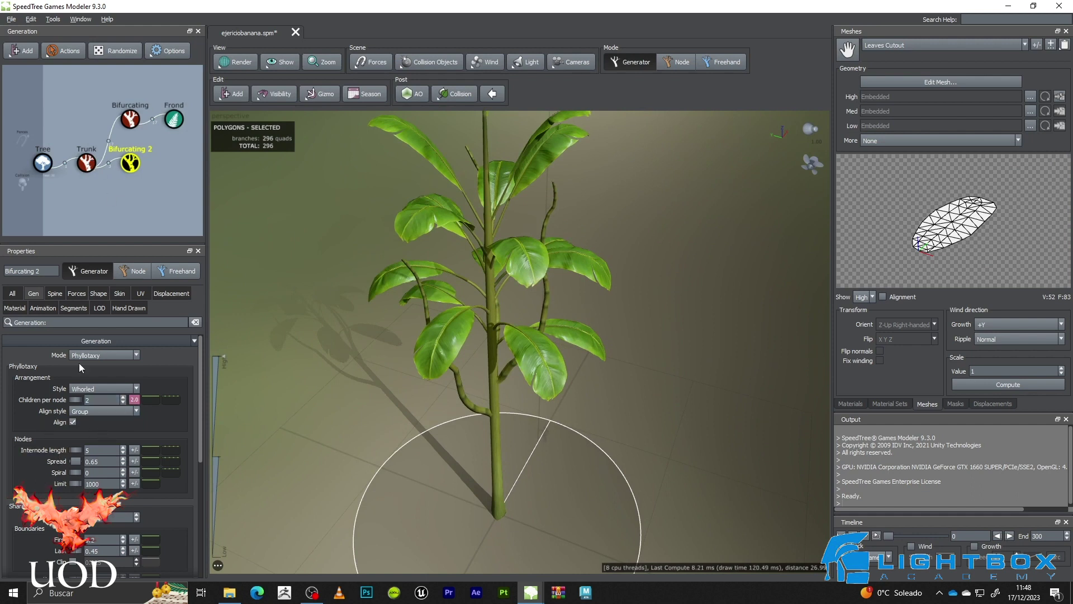
Shorten the Bifurcating 2 stems by setting their spine length to 0.2 of the parent
click(58, 294)
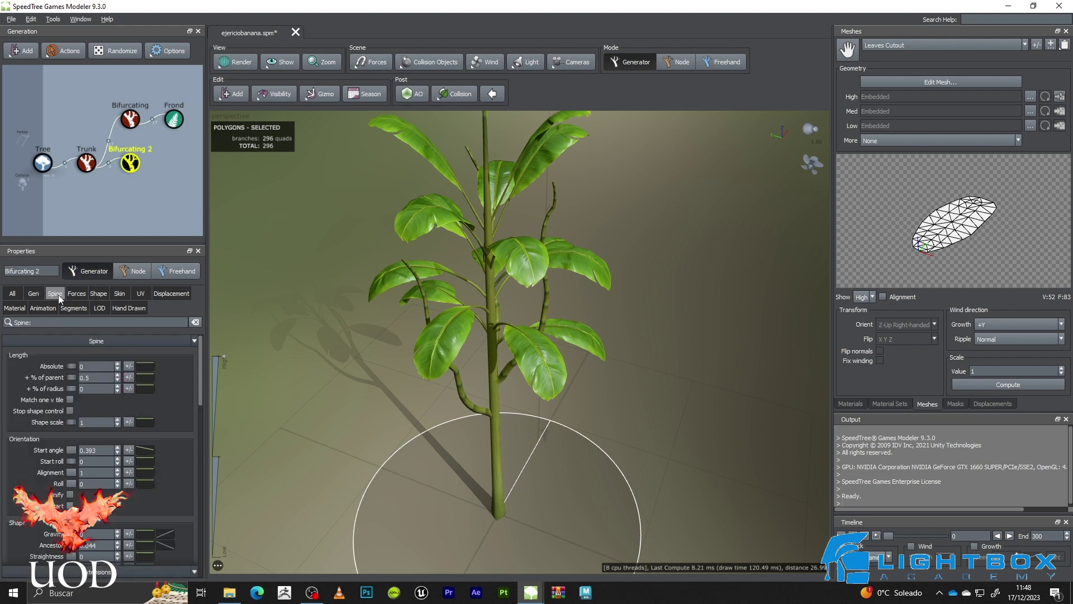
click(34, 294)
scroll(617, 286, up, 3)
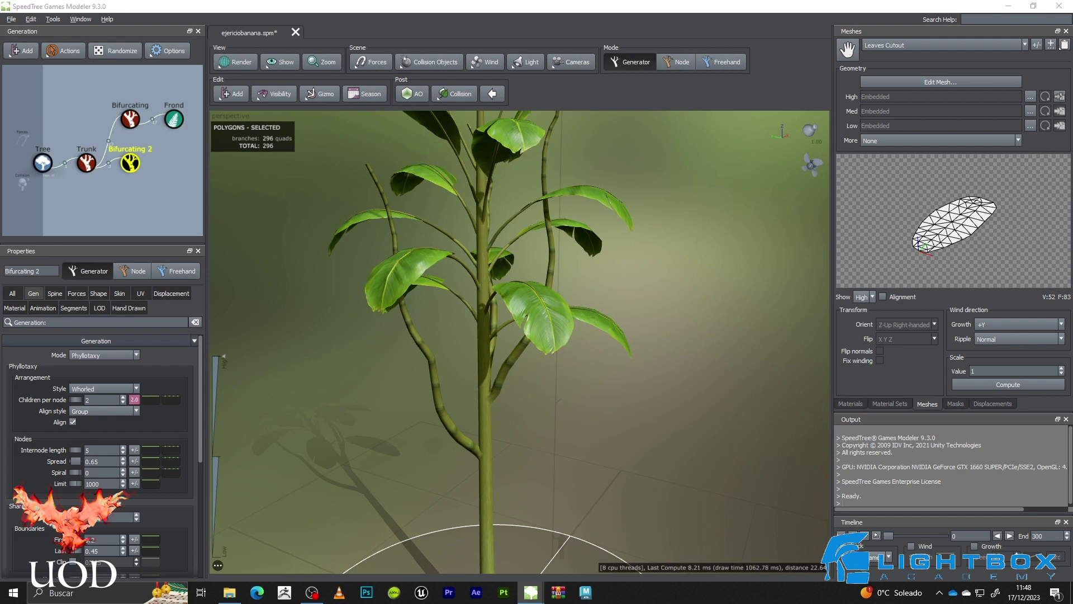
click(54, 293)
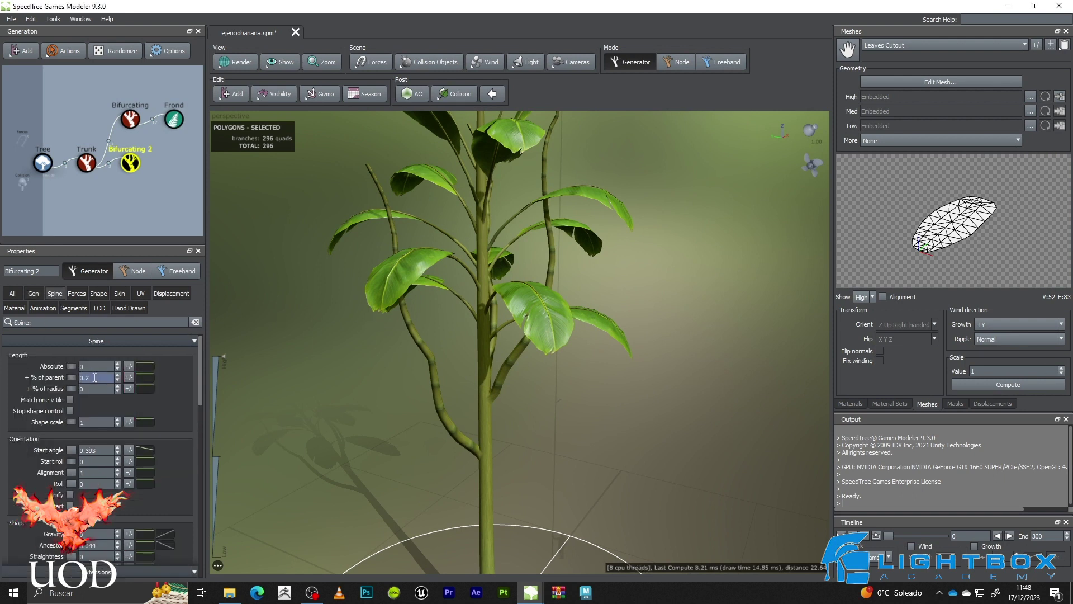
key(Return)
drag(419, 342, 486, 378)
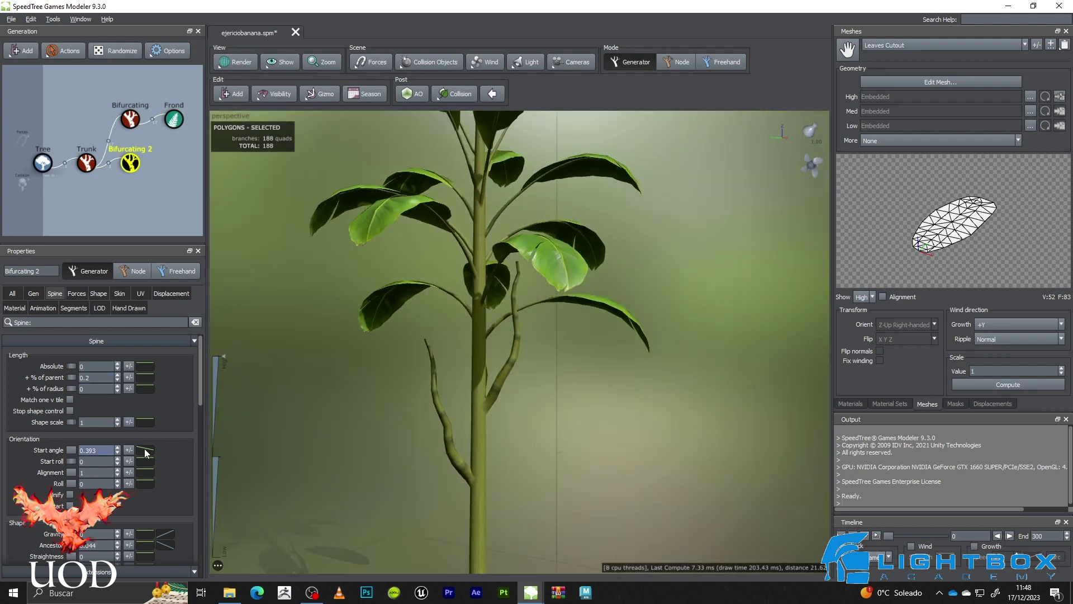
Set the spine start angle of the Bifurcating 2 stems to 1 and check how they leave the trunk
click(105, 450)
text(1)
scroll(523, 343, down, 3)
drag(531, 346, 571, 289)
scroll(571, 289, down, 2)
scroll(571, 290, up, 8)
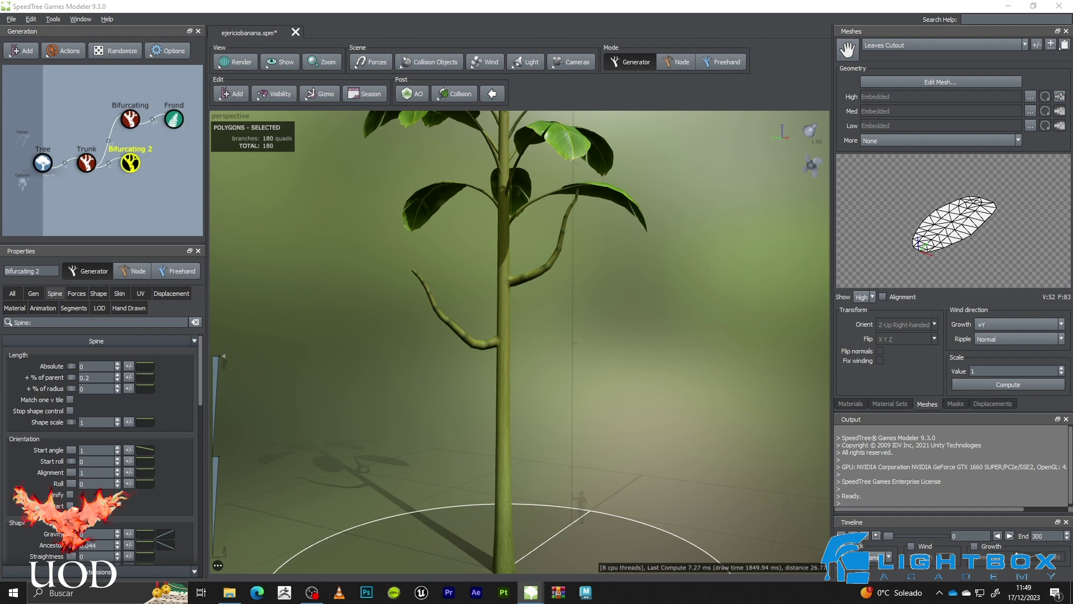
Adjust the spine gravity of the Bifurcating 2 stems so that they hang downward along the trunk
drag(70, 534, 156, 541)
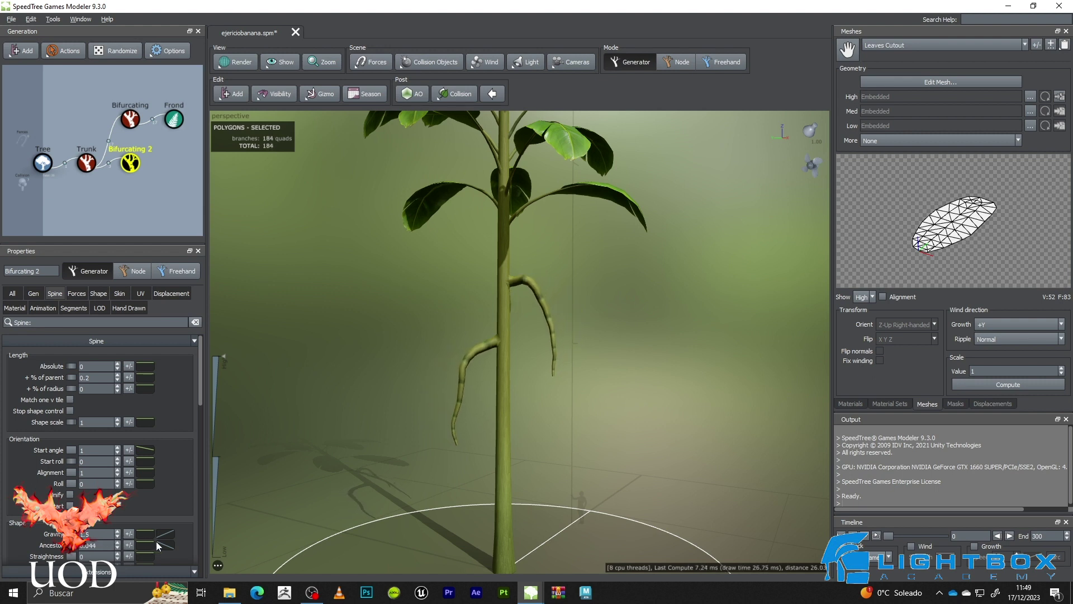
double_click(107, 535)
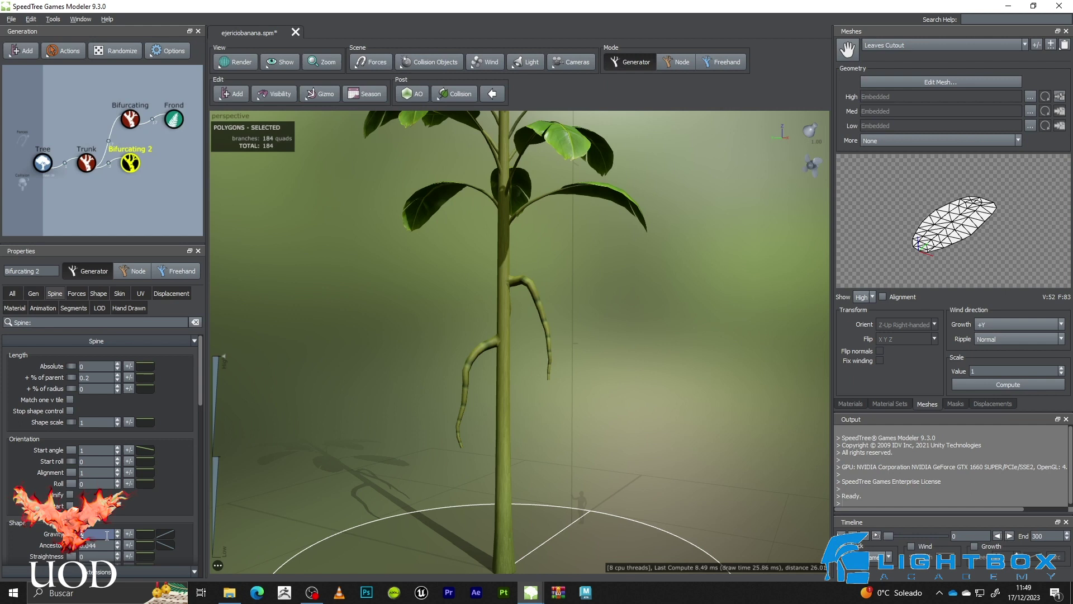
scroll(586, 281, up, 3)
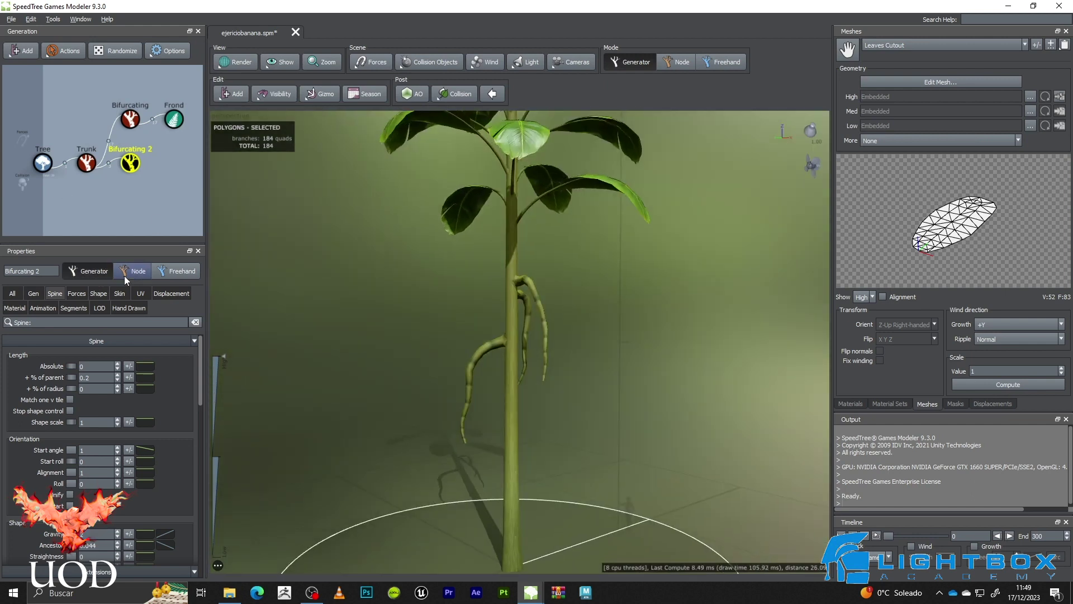
Set the Bifurcating 2 UV mapping to Manual (full control) extension style, with fractional U enabled and the V style Relative
click(140, 294)
click(86, 366)
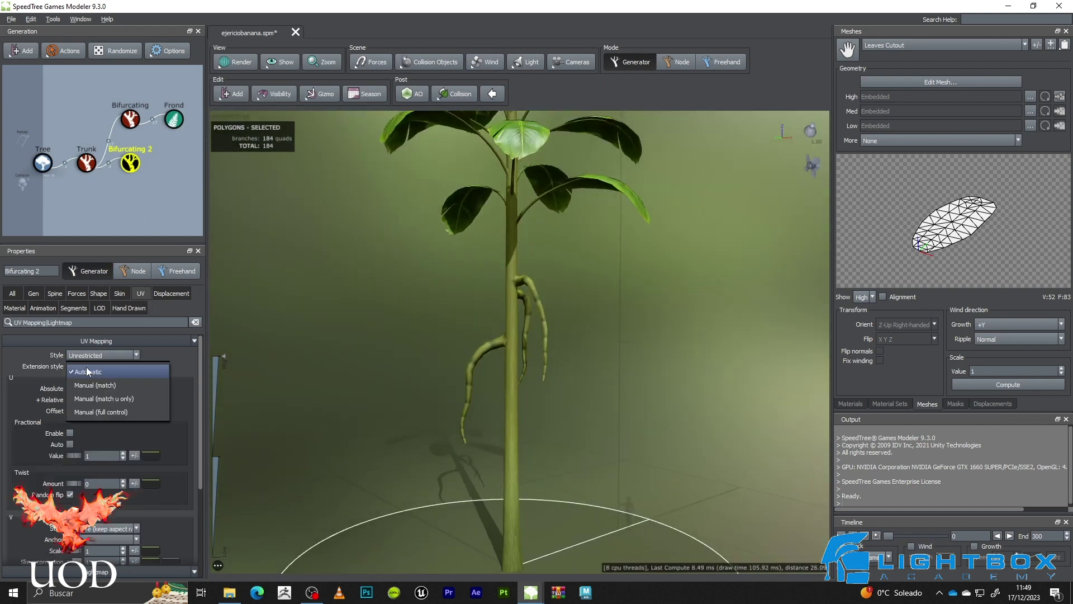
click(88, 409)
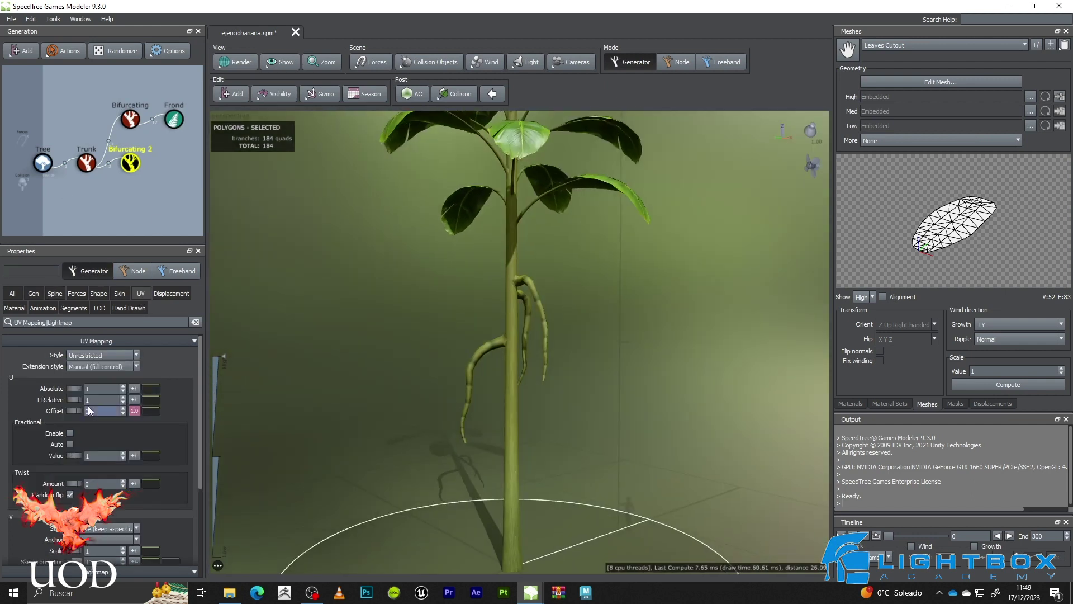
click(70, 433)
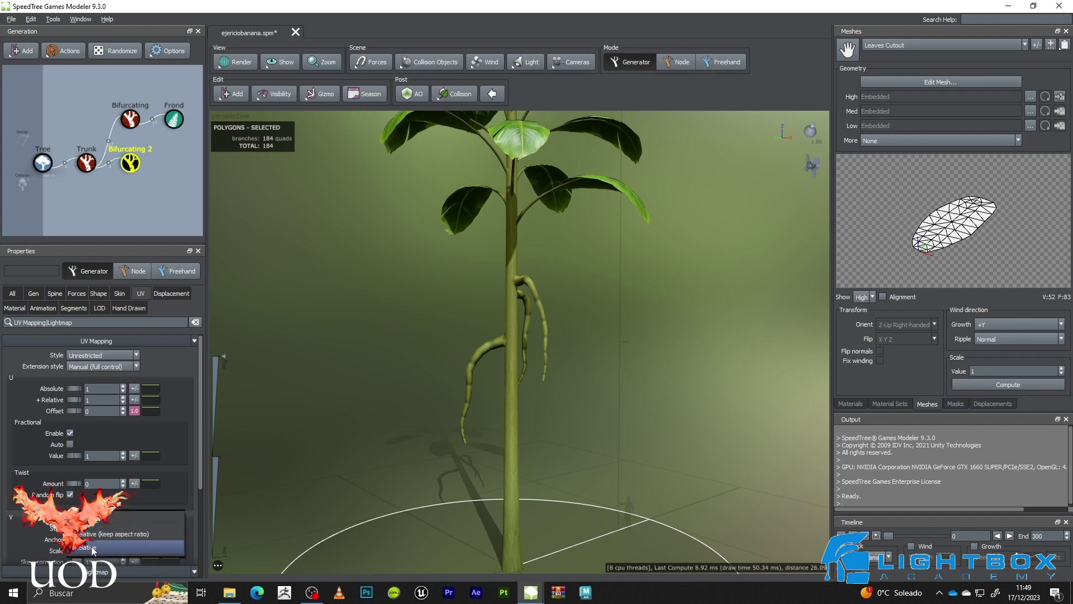
scroll(567, 305, up, 8)
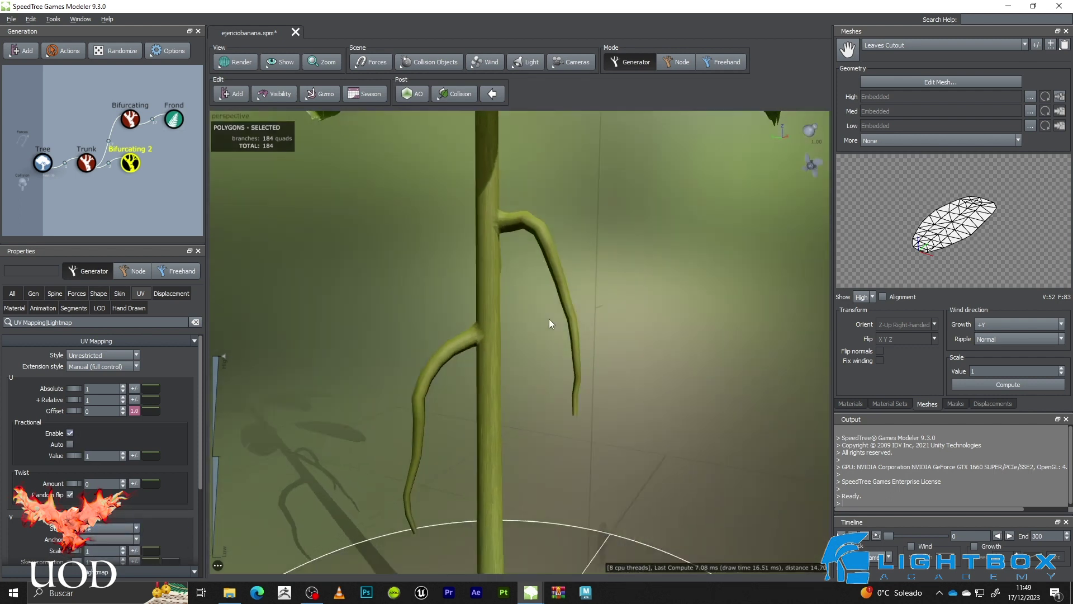
Show the model in wireframe and set the relative radial segments of the Bifurcating 2 stems to 12
key(2)
scroll(439, 173, up, 2)
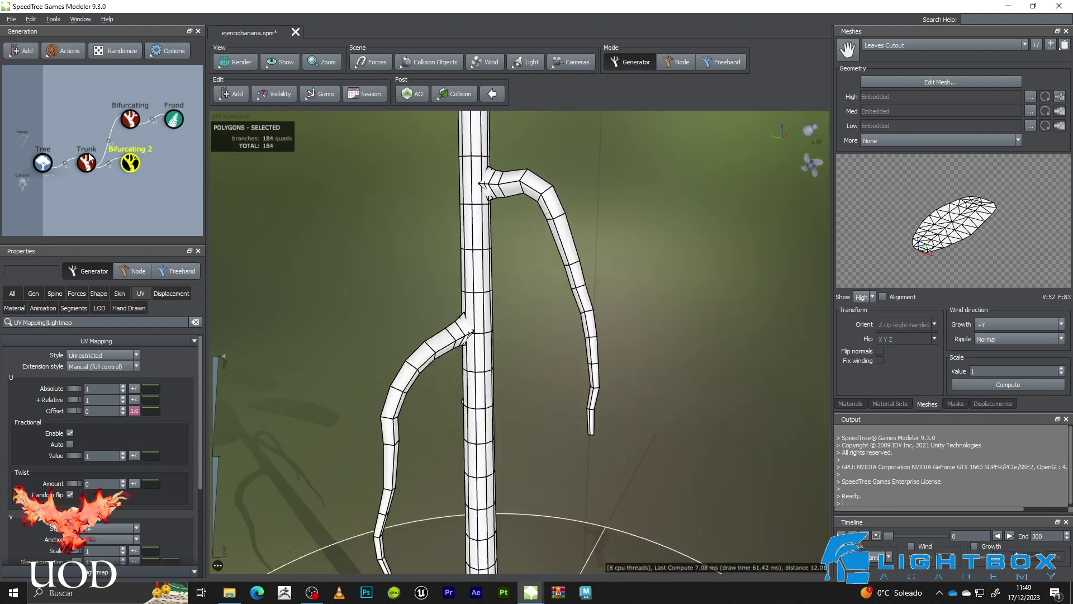
click(73, 307)
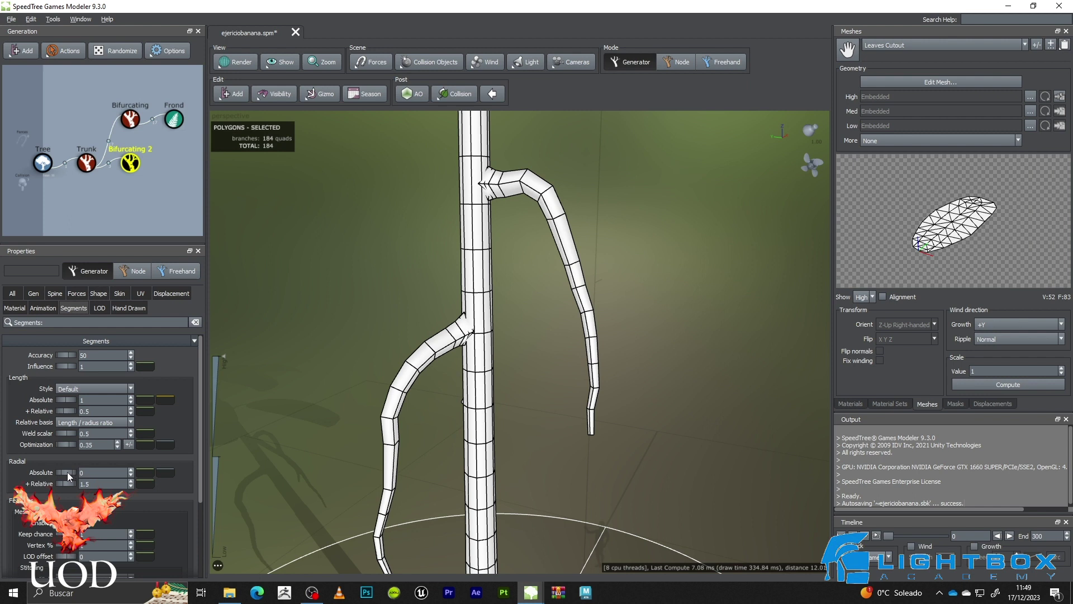
click(95, 471)
click(94, 480)
text(12)
key(Return)
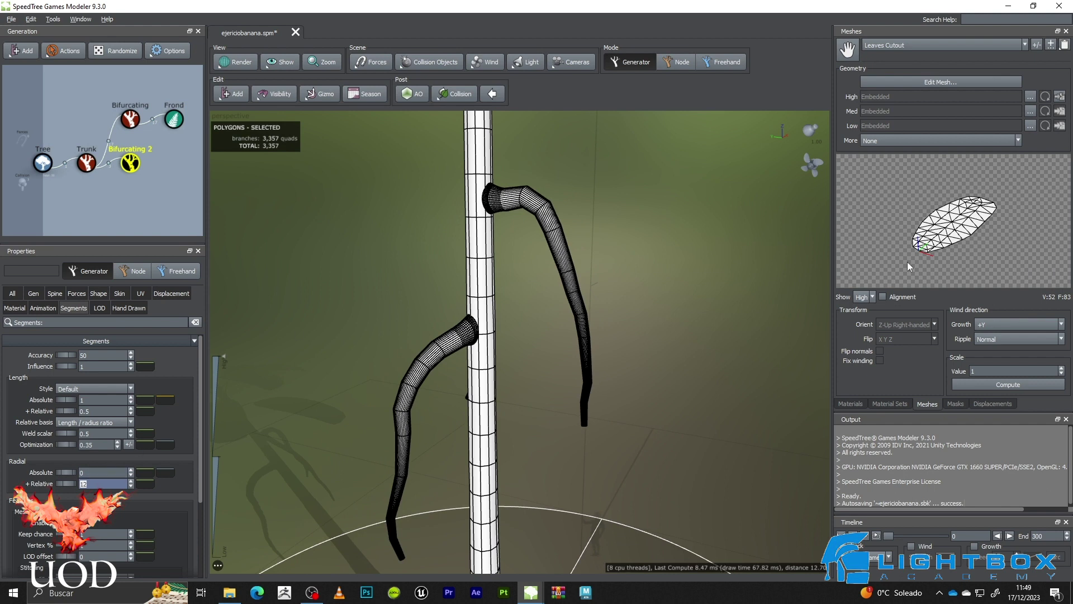
click(241, 379)
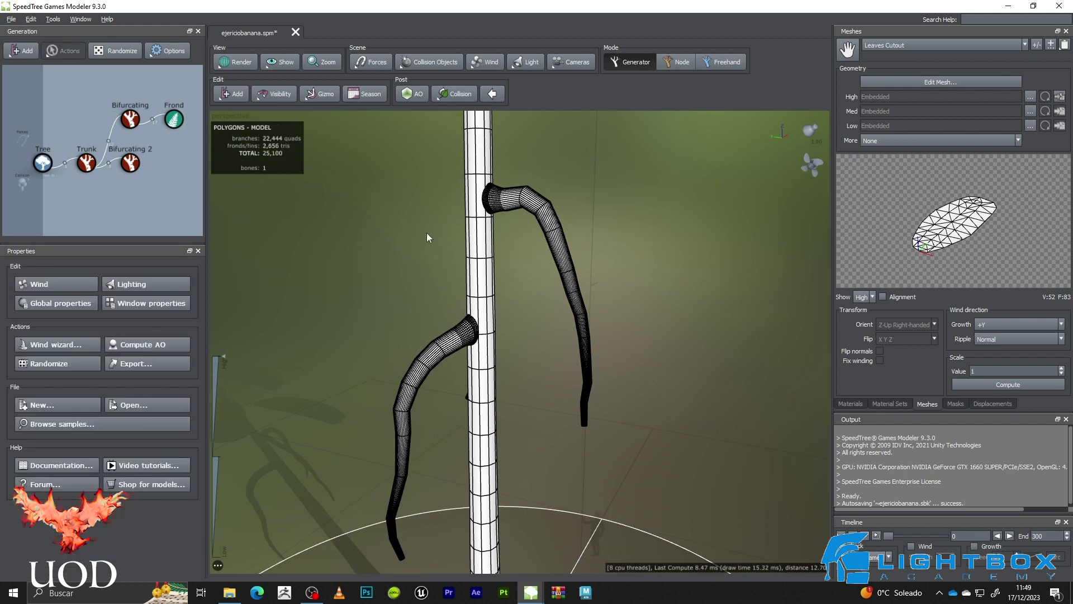
Set the relative length segments of the Bifurcating 2 stems to 5 and return the model to the shaded, textured display
click(130, 162)
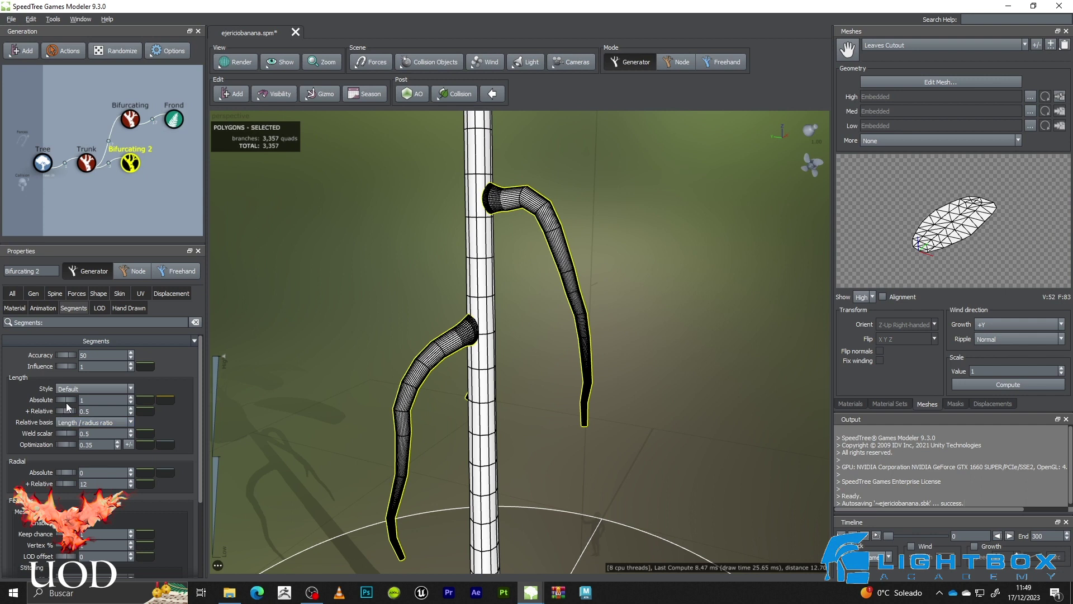
drag(70, 411, 213, 414)
double_click(96, 412)
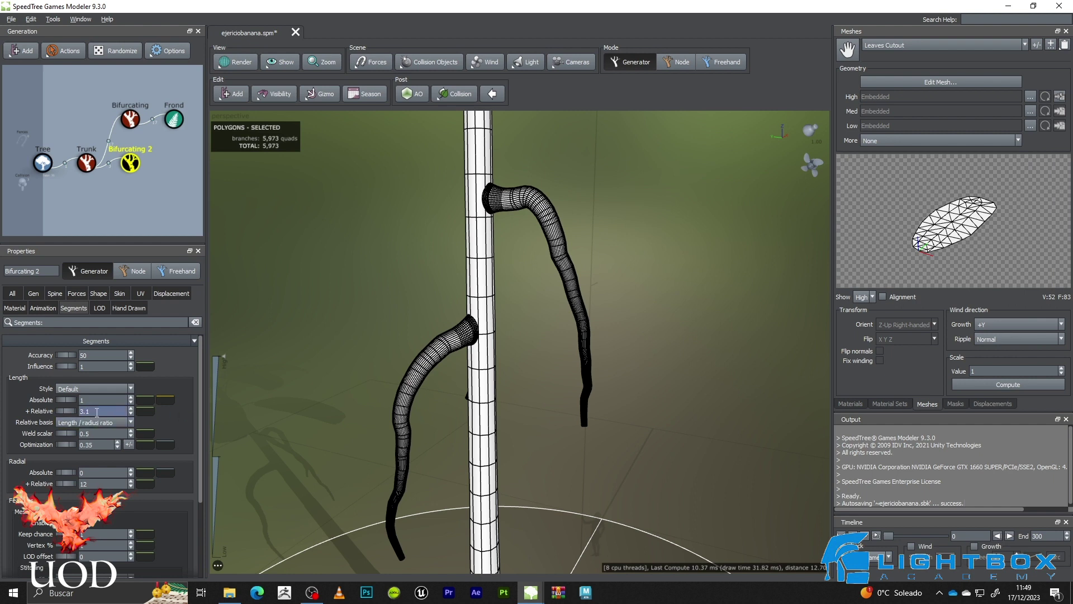
text(5)
key(Return)
scroll(592, 252, down, 2)
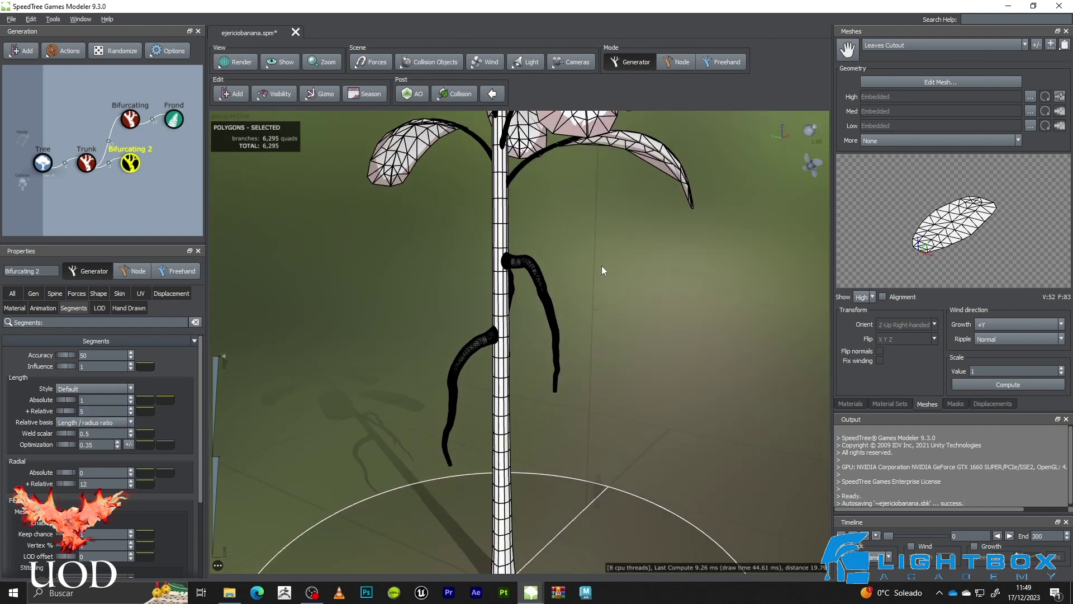
scroll(603, 290, down, 3)
scroll(598, 299, up, 5)
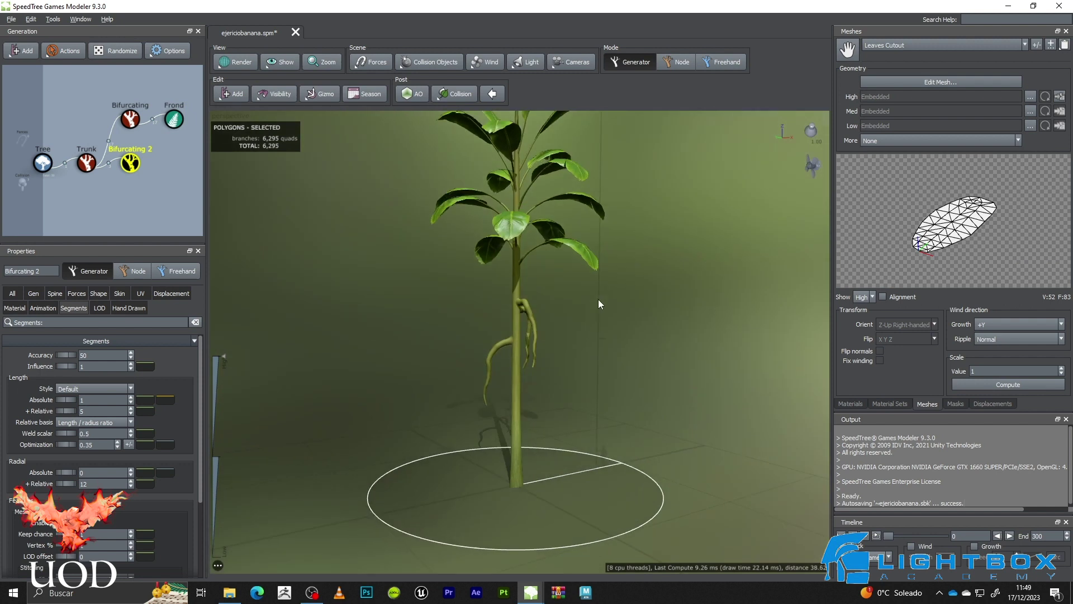
drag(531, 314, 237, 274)
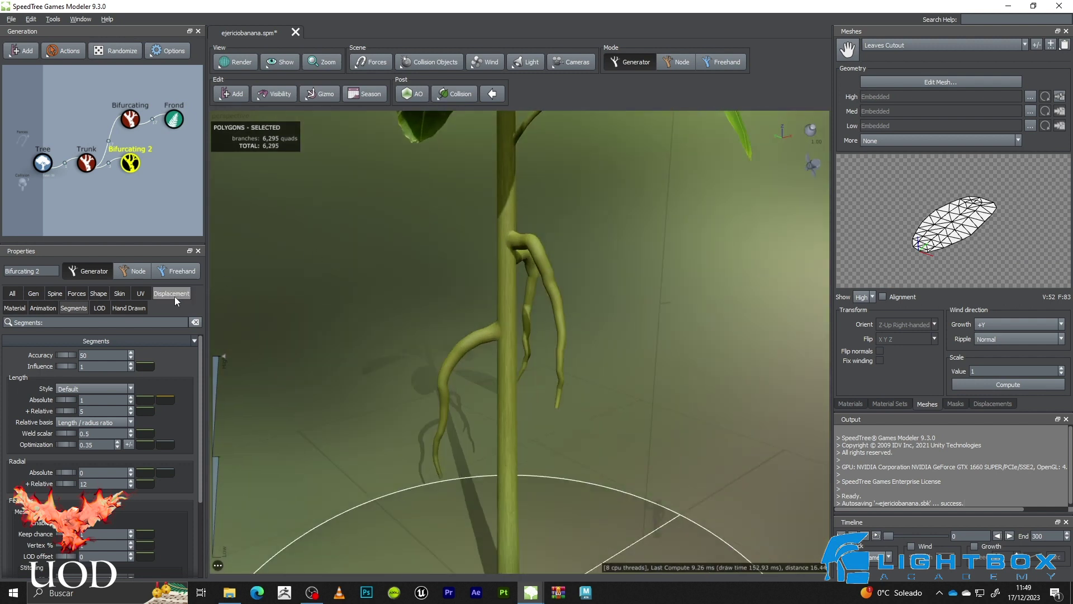
Thin the Bifurcating 2 stems by setting their skin radius, as a percentage of parent, to 0.5
click(141, 294)
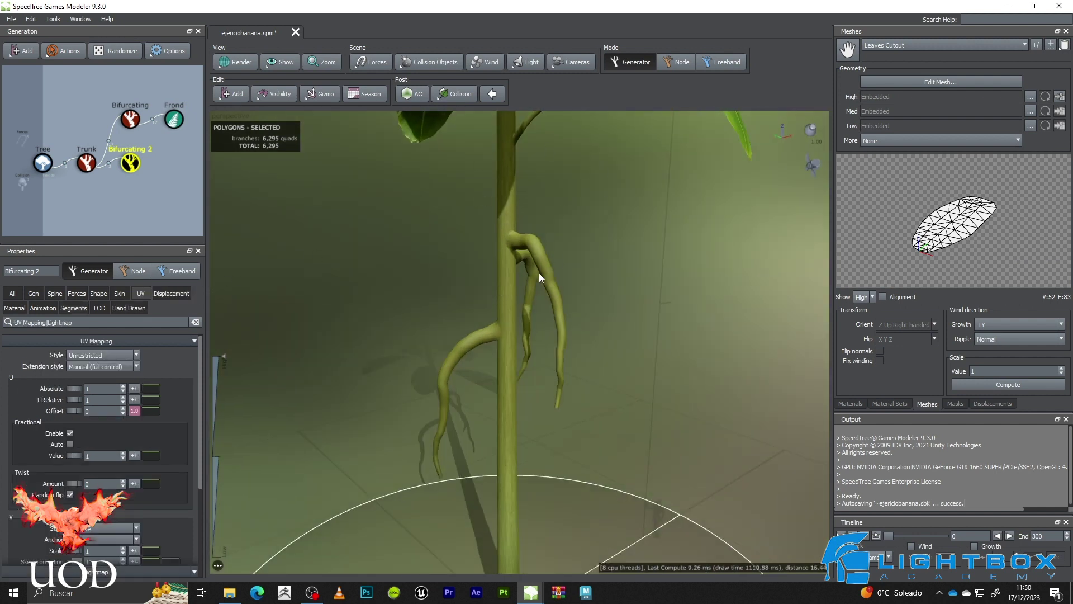
click(120, 292)
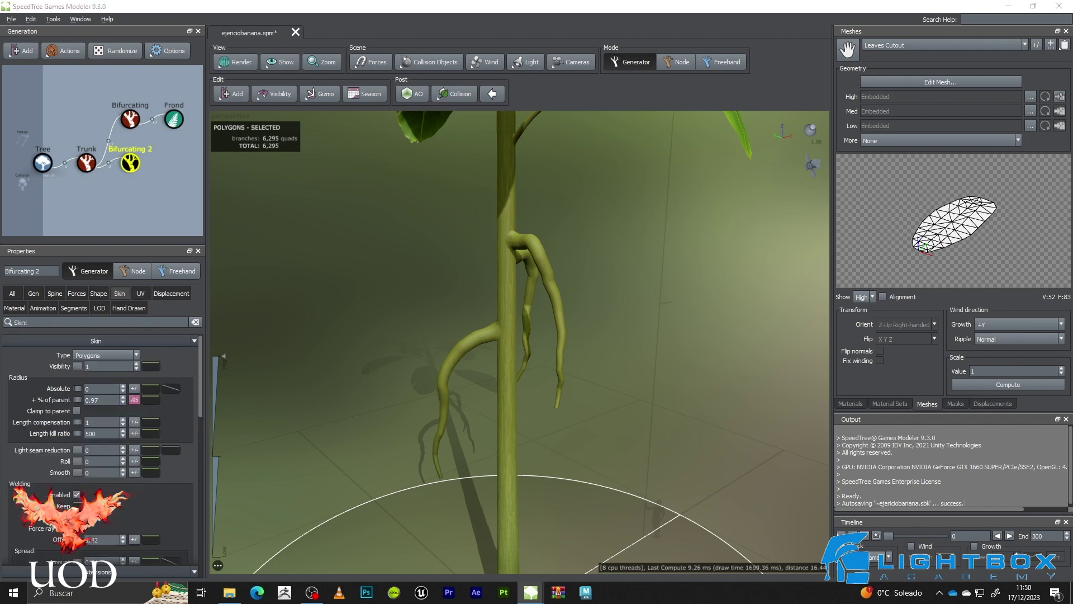
double_click(102, 399)
text(0.5)
key(Return)
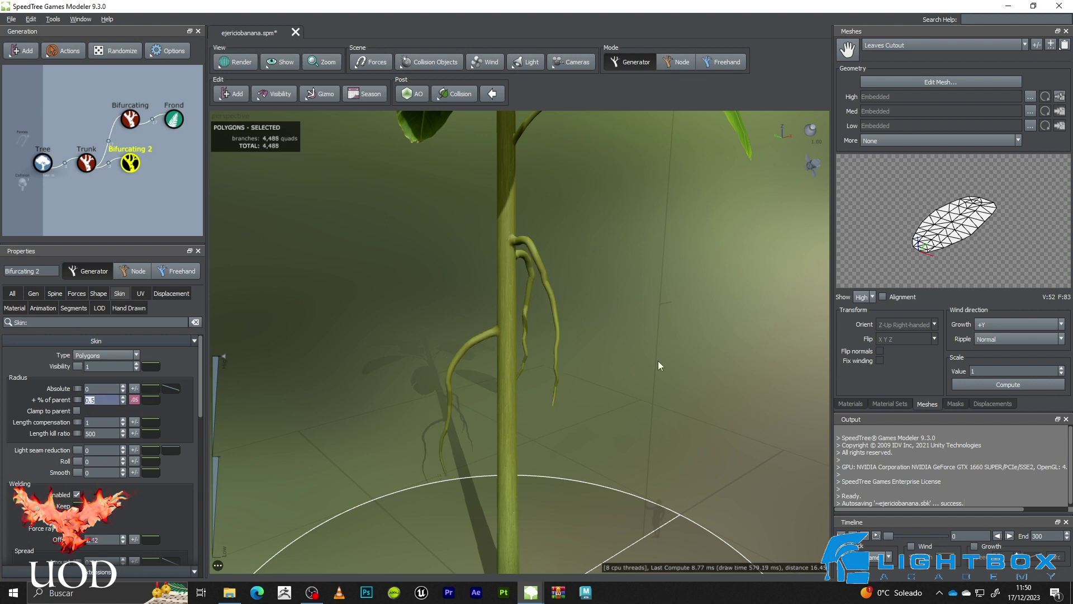
drag(557, 247, 563, 306)
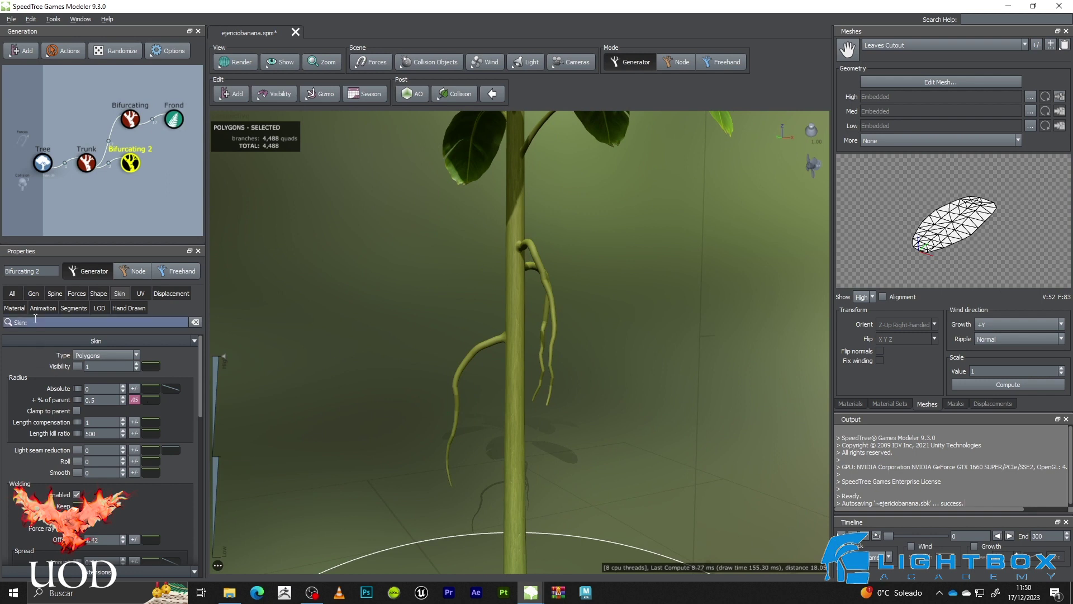
Set the late noise amount of the Bifurcating 2 spine to 0 so that the hanging stems curve smoothly
click(55, 293)
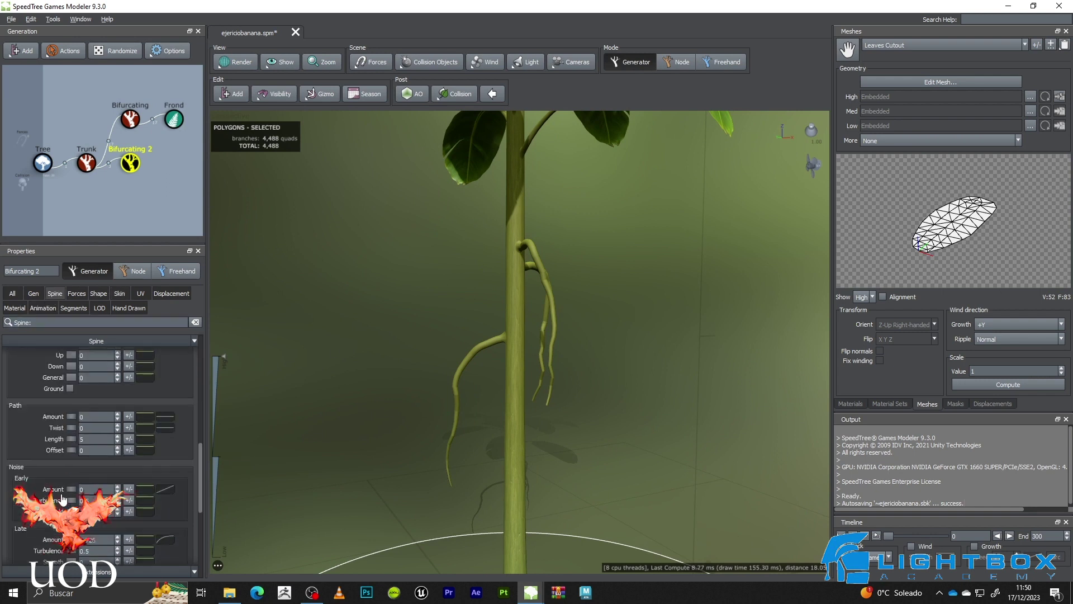
text(0)
key(Return)
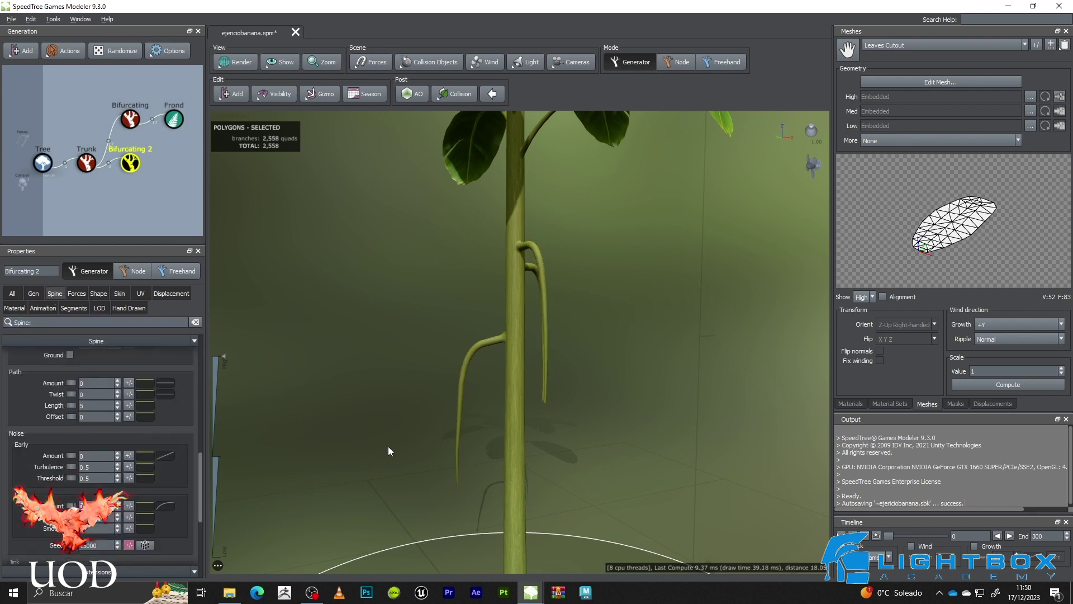
drag(635, 243, 507, 339)
scroll(521, 297, up, 5)
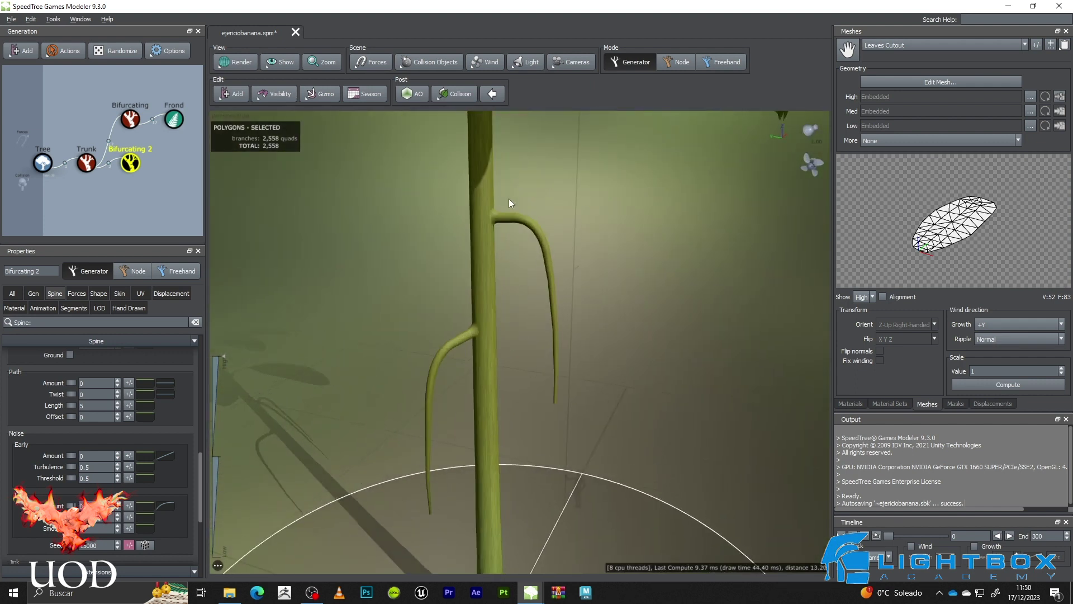
scroll(545, 327, down, 8)
drag(557, 315, 762, 417)
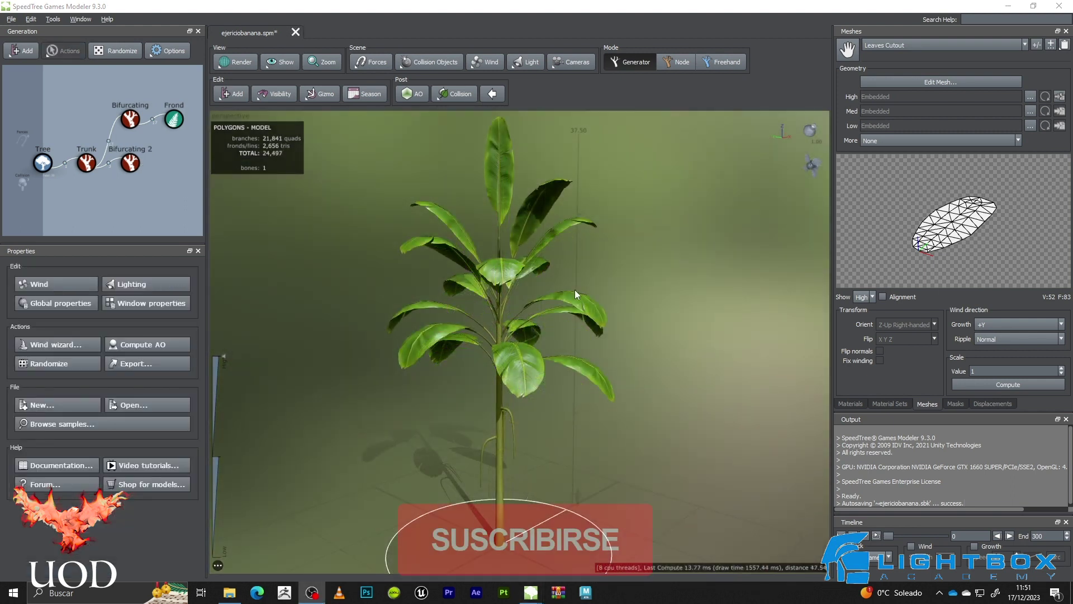
Try different spine lengths for the Bifurcating leaf stems, testing percentage-of-parent values such as 0.3 and 0.63
drag(575, 290, 612, 263)
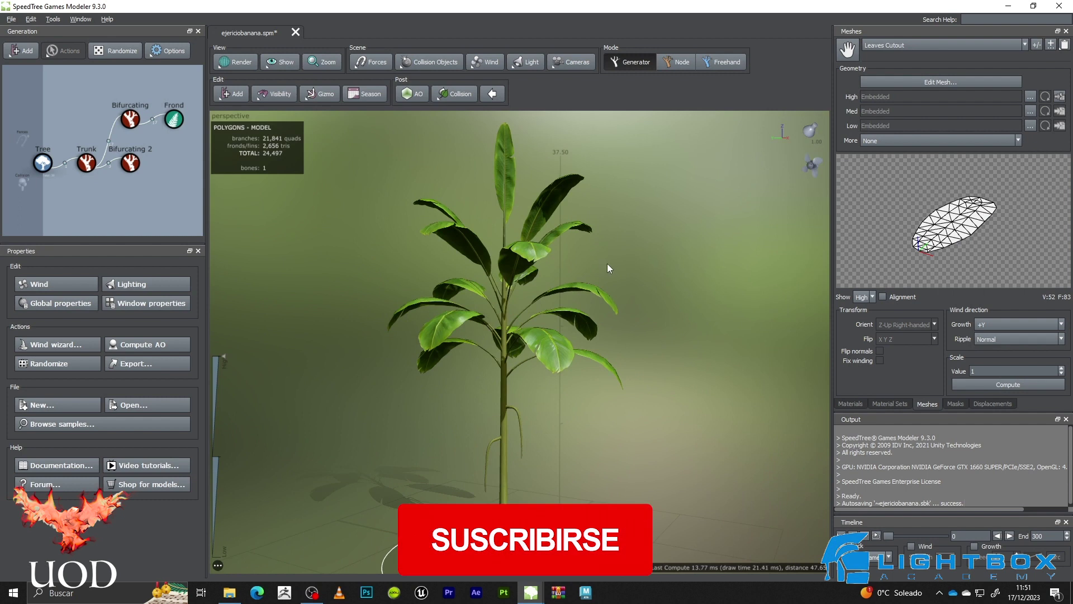
click(131, 119)
double_click(96, 380)
text(0.3)
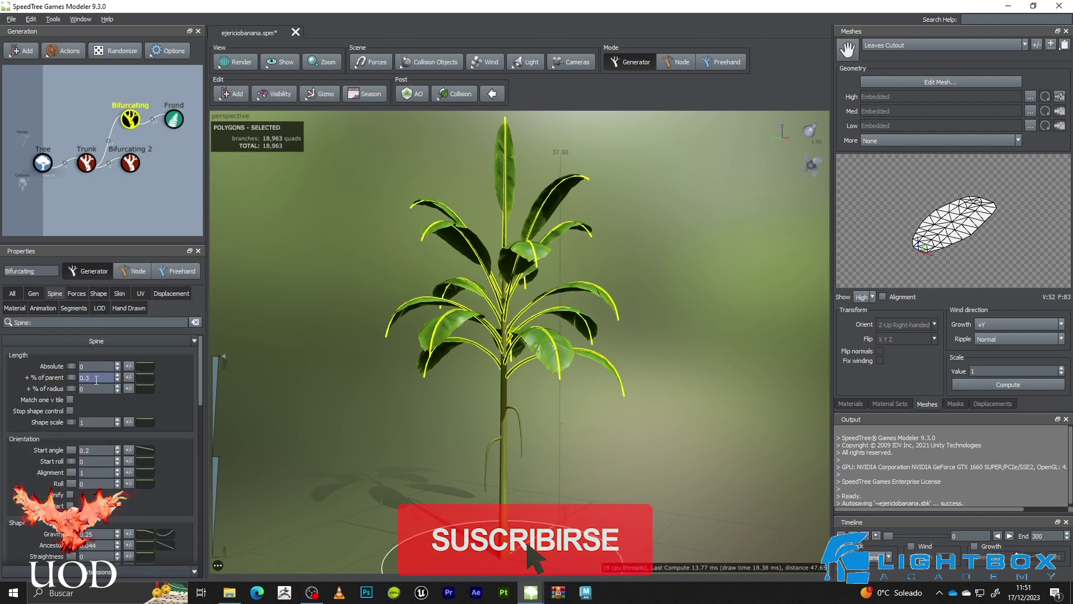
key(Return)
text(0.)
key(Return)
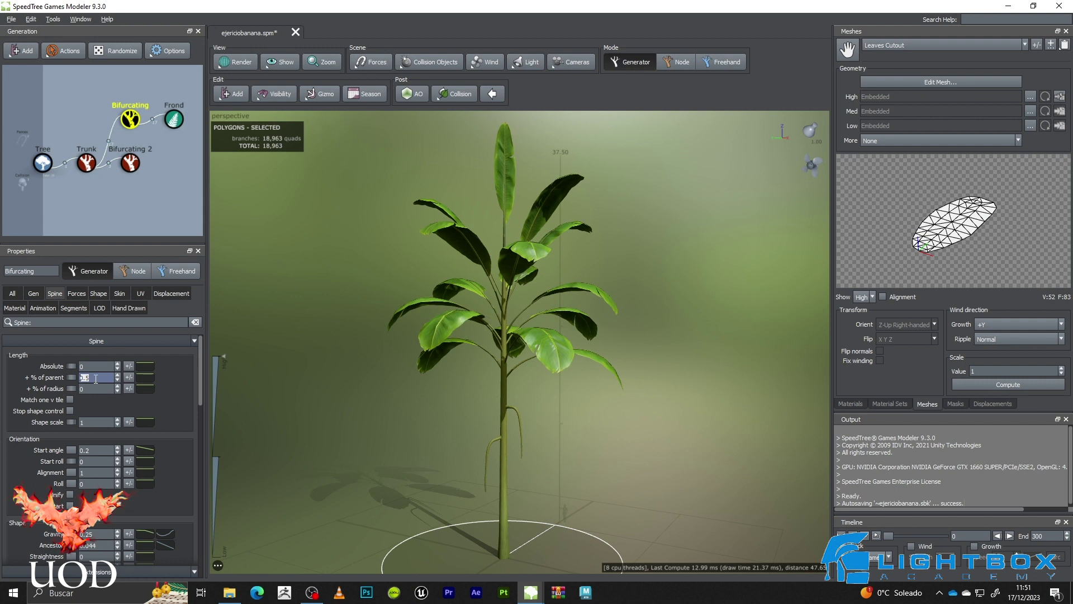
double_click(93, 376)
double_click(93, 376)
text(0.)
key(Return)
Set the spine length of the Bifurcating leaf stems to 0.6 as a percentage of parent
right_drag(583, 246, 587, 319)
drag(587, 318, 549, 297)
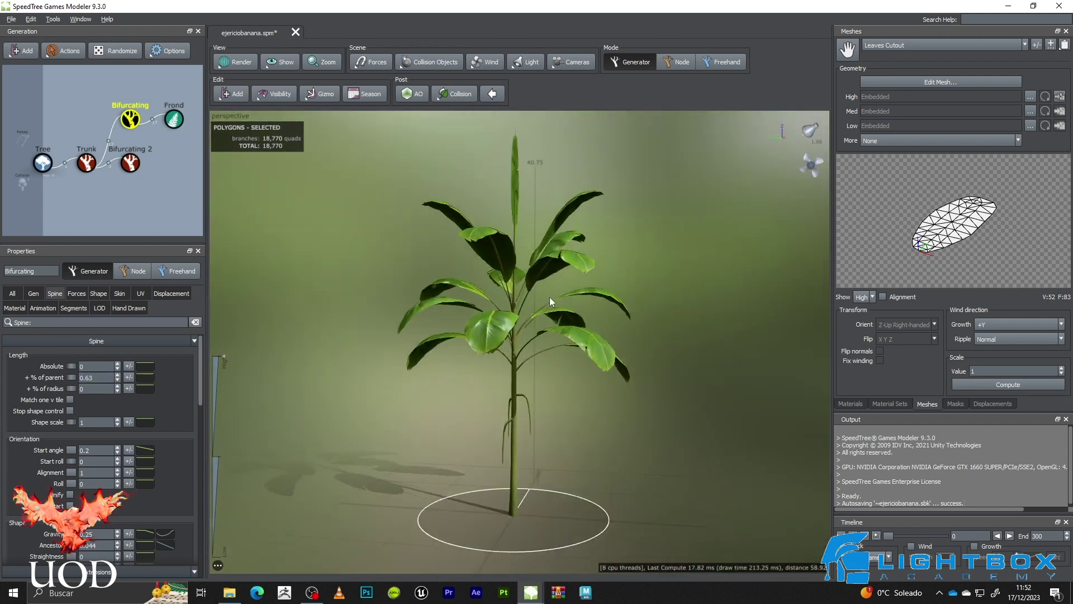
right_drag(549, 296, 569, 328)
drag(569, 328, 516, 364)
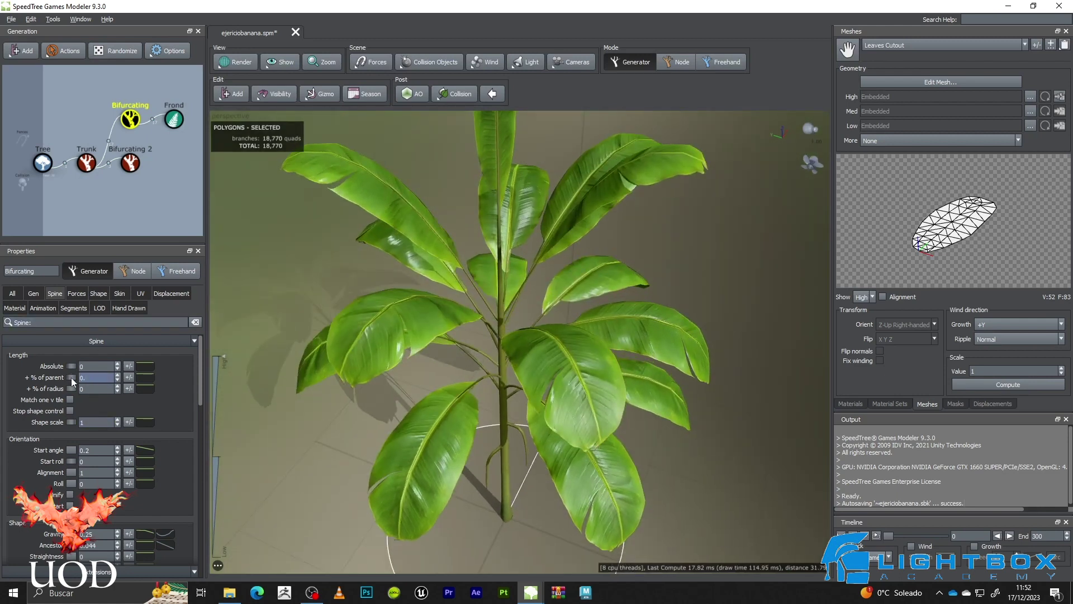
text(6)
key(Return)
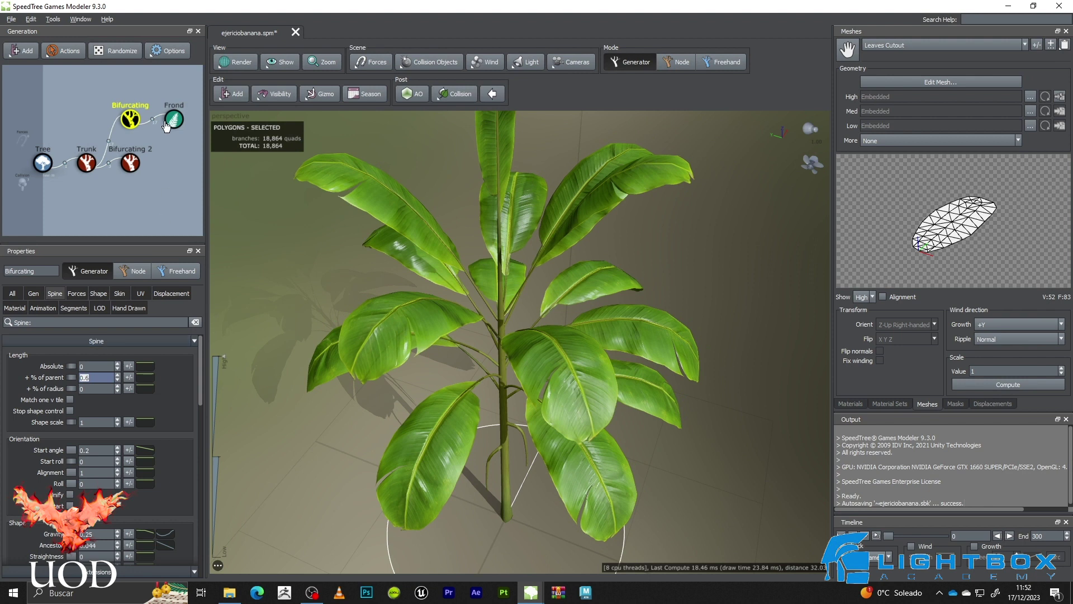
Set the frond boundary start to 0.17 so the leaf blades begin closer to the trunk, and save the model
click(166, 126)
scroll(44, 468, down, 1)
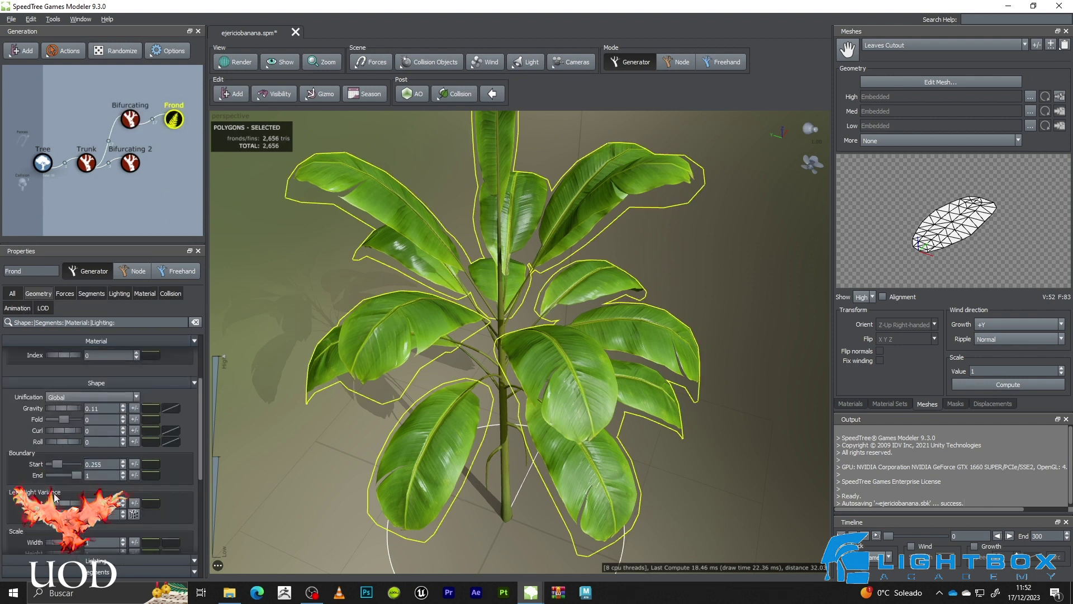
drag(58, 466, 56, 465)
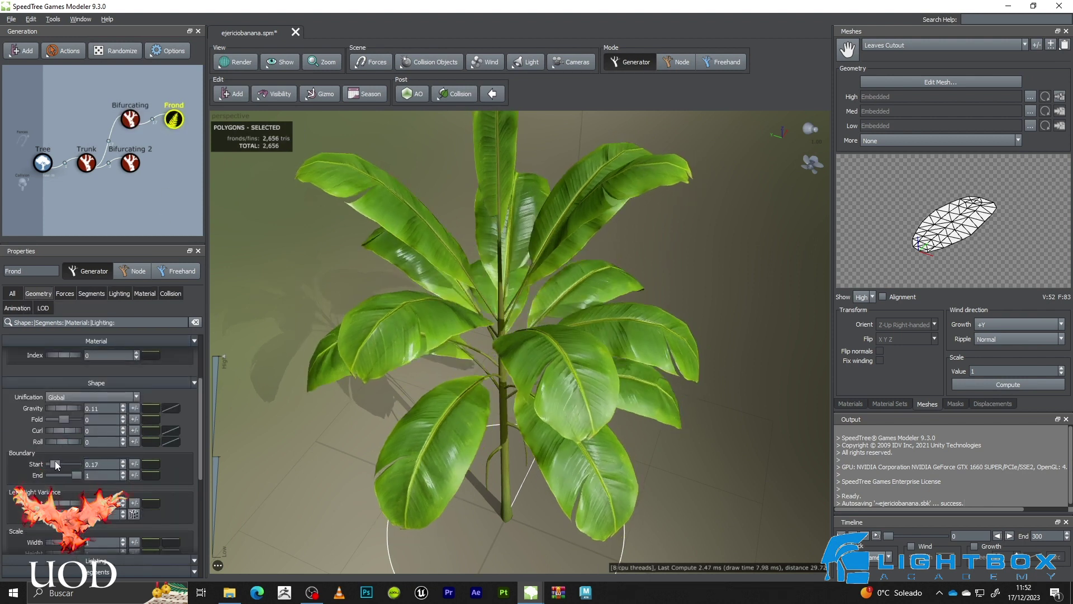
click(681, 223)
scroll(682, 223, down, 3)
drag(616, 253, 671, 273)
scroll(572, 213, down, 3)
key(ctrl+s)
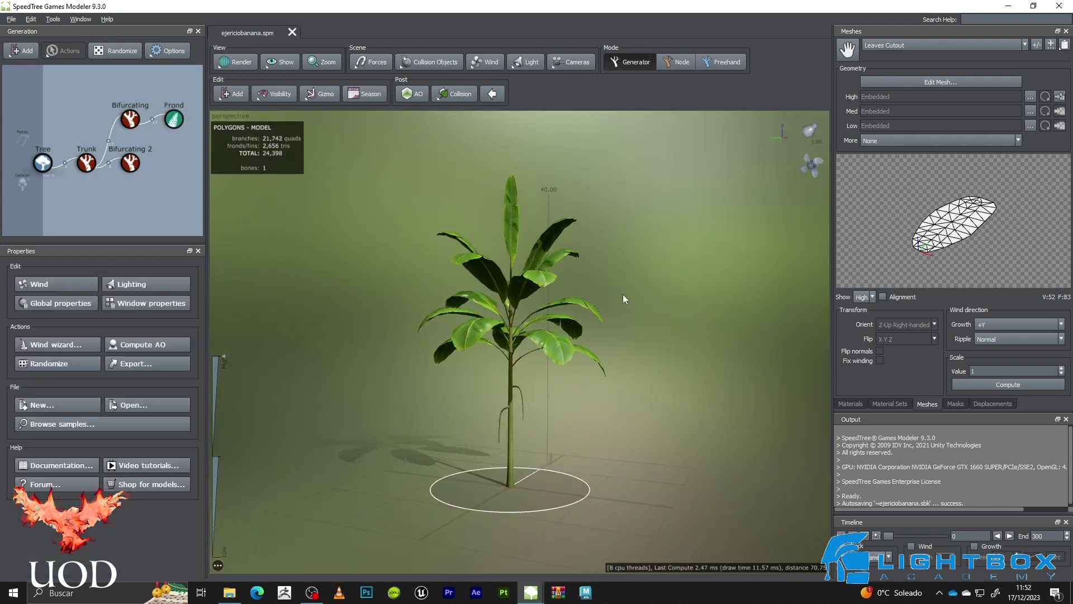
Select the single node of the uppermost, upright leaf stem in the Bifurcating generator for individual editing
scroll(574, 294, up, 4)
drag(575, 294, 604, 264)
scroll(604, 263, down, 4)
scroll(603, 274, up, 1)
drag(519, 179, 497, 251)
scroll(503, 209, up, 3)
mouse_move(457, 162)
mouse_down()
mouse_move(537, 161)
mouse_move(663, 76)
mouse_up()
click(129, 118)
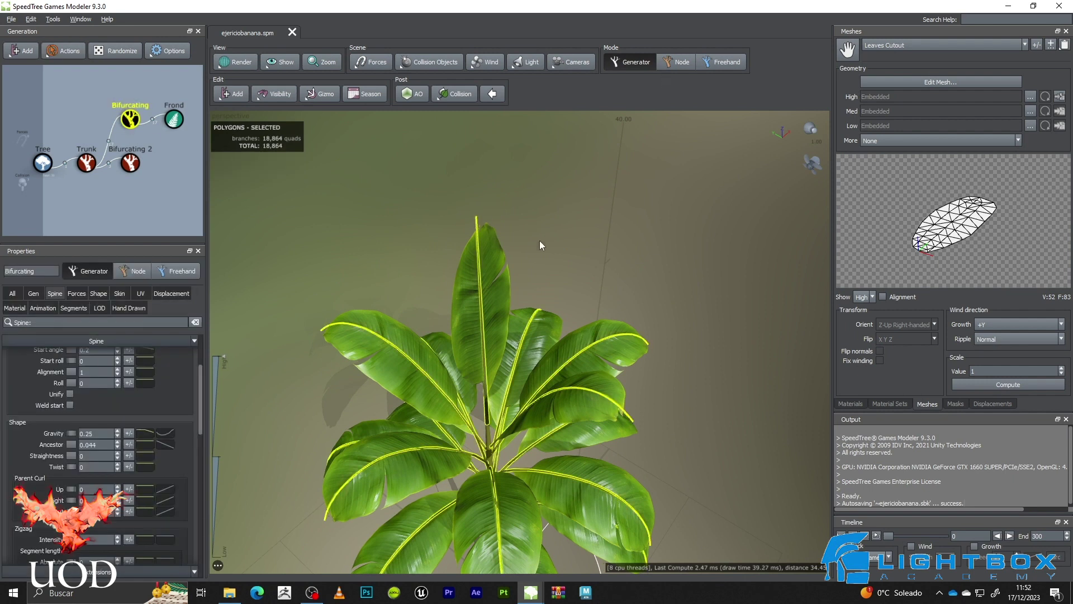
key(space)
drag(493, 276, 548, 273)
click(539, 232)
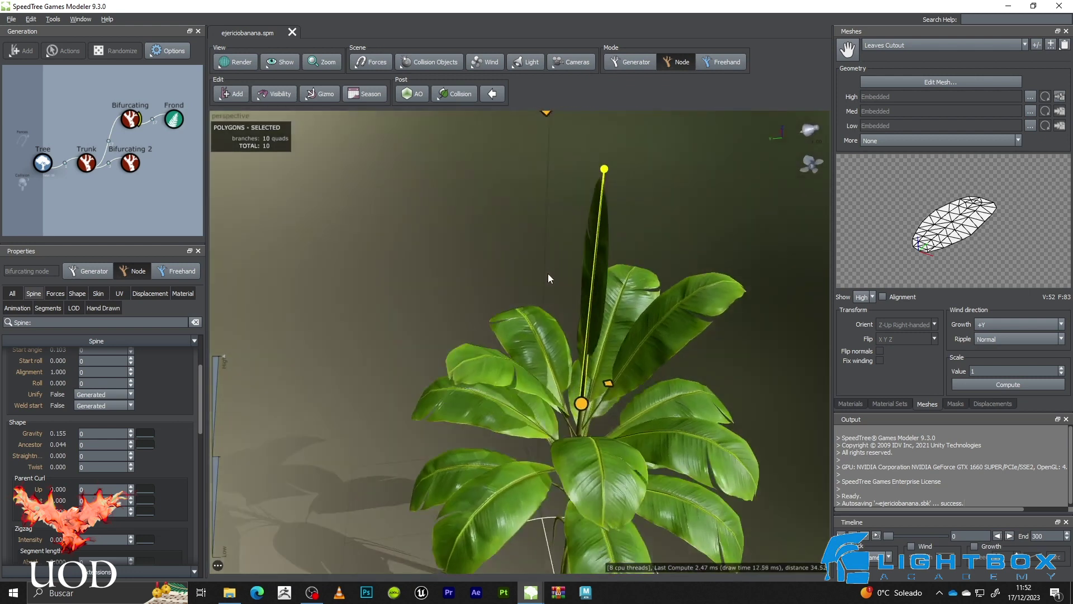
Try reshaping the uppermost leaf stem with the node gizmo's gravity and noise controls, and undo the changes
scroll(584, 172, down, 3)
drag(508, 173, 367, 260)
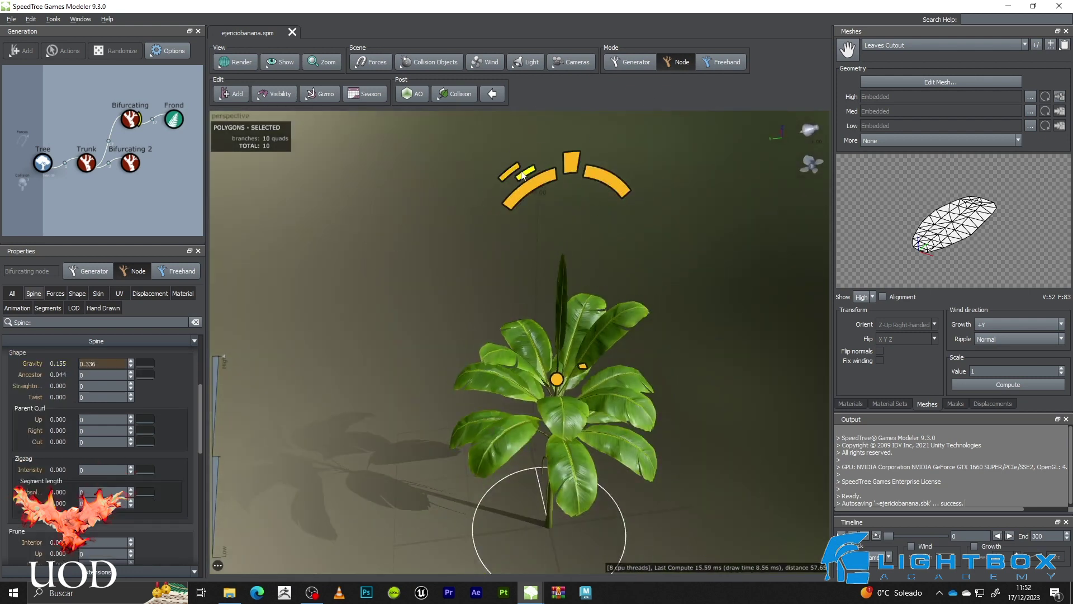
drag(572, 162, 869, 98)
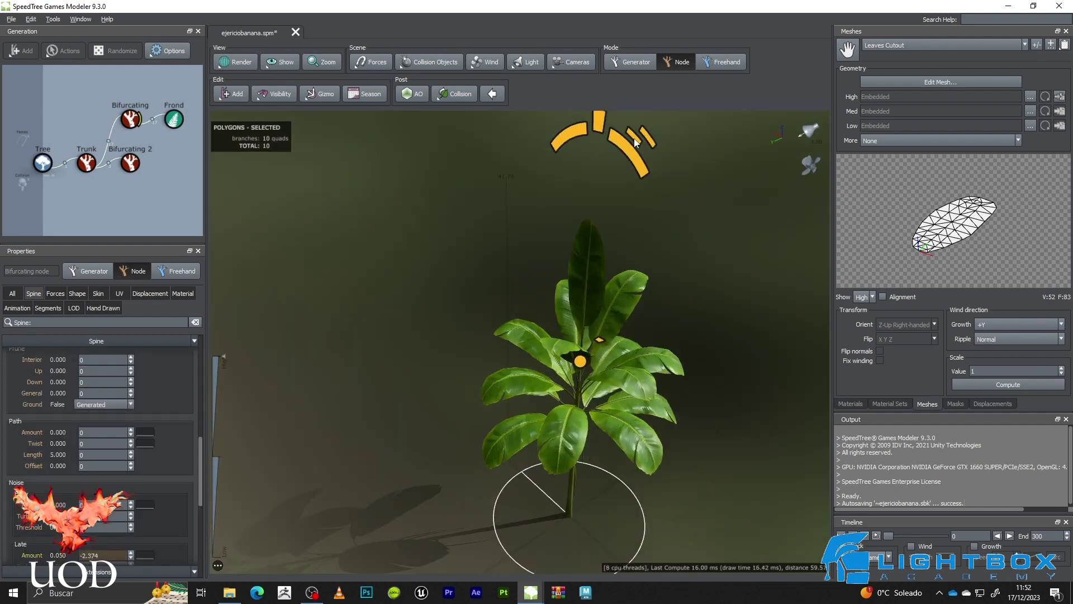
key(ctrl+z)
mouse_move(598, 120)
mouse_down()
mouse_move(601, 84)
mouse_move(600, 127)
mouse_up()
key(ctrl+z)
click(642, 146)
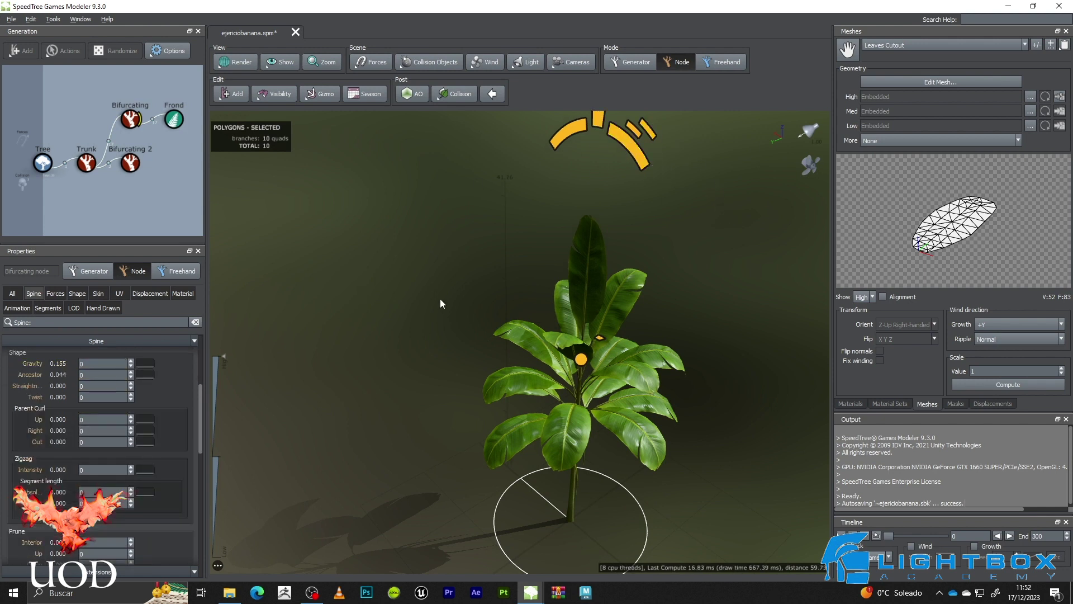
Bend the uppermost leaf stem freehand so that it arches out to one side of the trunk, and save the model
drag(651, 307, 612, 266)
key(space)
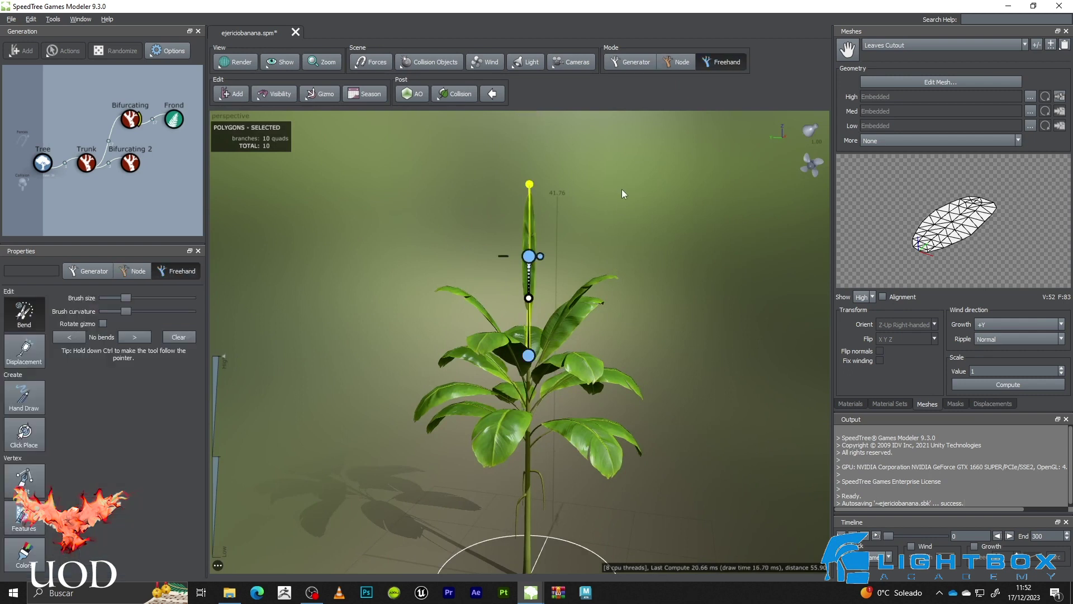
mouse_move(529, 256)
mouse_down()
mouse_move(489, 248)
mouse_move(501, 256)
mouse_move(478, 237)
mouse_move(457, 249)
mouse_move(455, 274)
mouse_move(456, 263)
mouse_up()
drag(480, 256, 545, 304)
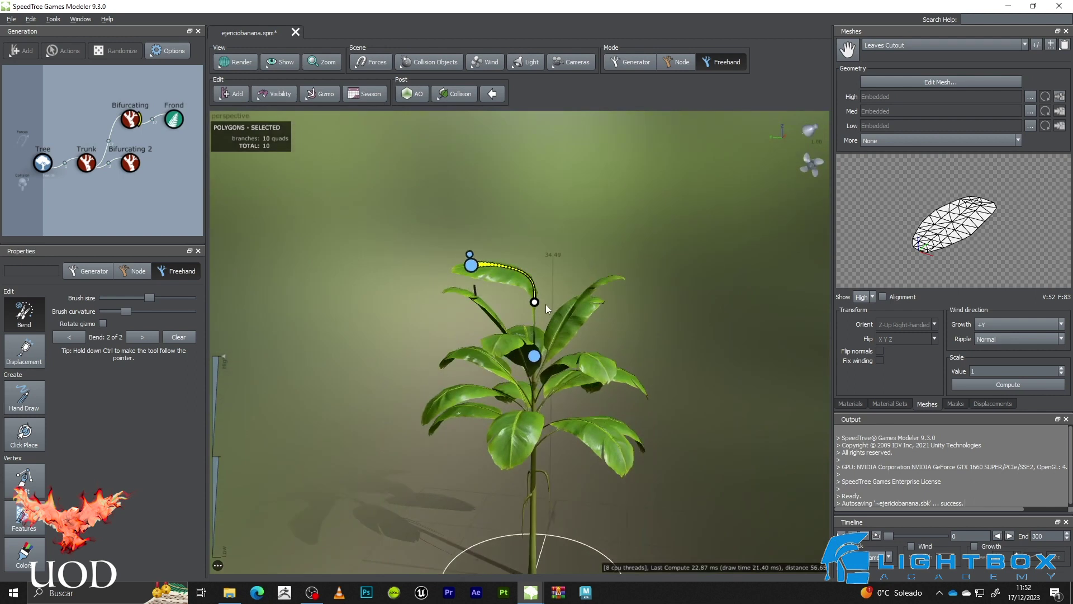
drag(469, 266, 469, 252)
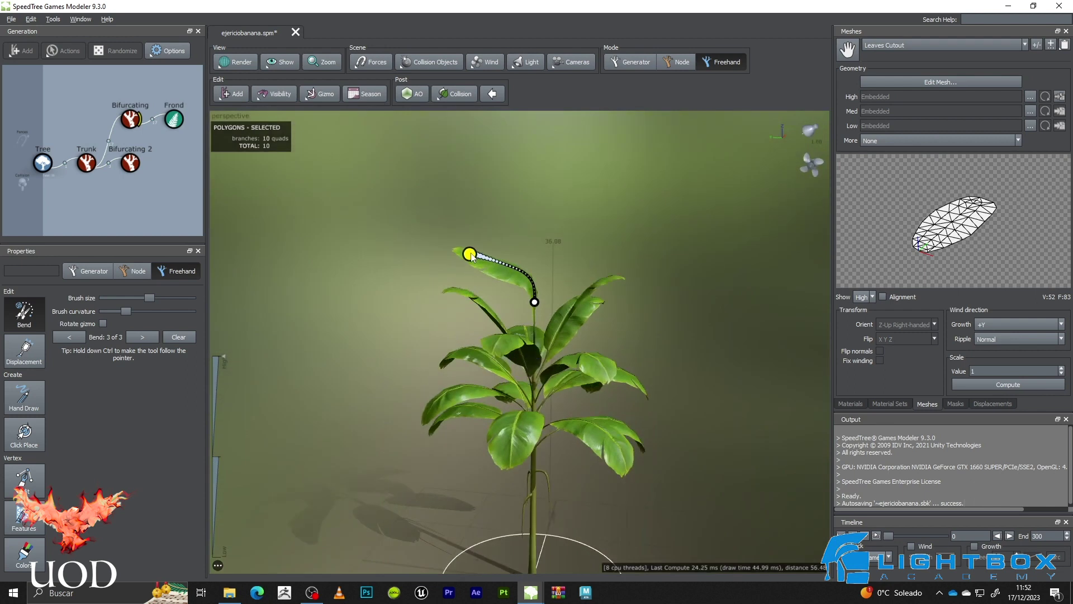
double_click(535, 213)
mouse_move(700, 179)
mouse_down()
mouse_move(619, 275)
mouse_move(541, 315)
mouse_move(587, 268)
mouse_move(619, 257)
mouse_move(576, 280)
mouse_move(574, 303)
mouse_up()
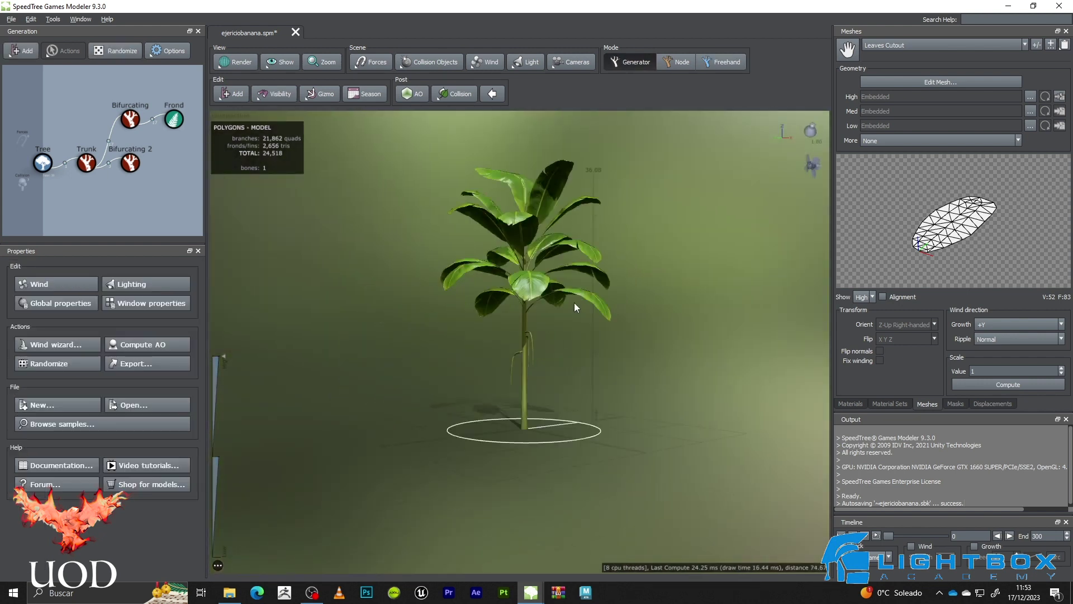
key(ctrl+s)
Bring up the Banana material among the model's materials to check its texture maps
scroll(549, 348, up, 5)
drag(572, 353, 546, 390)
scroll(532, 400, down, 2)
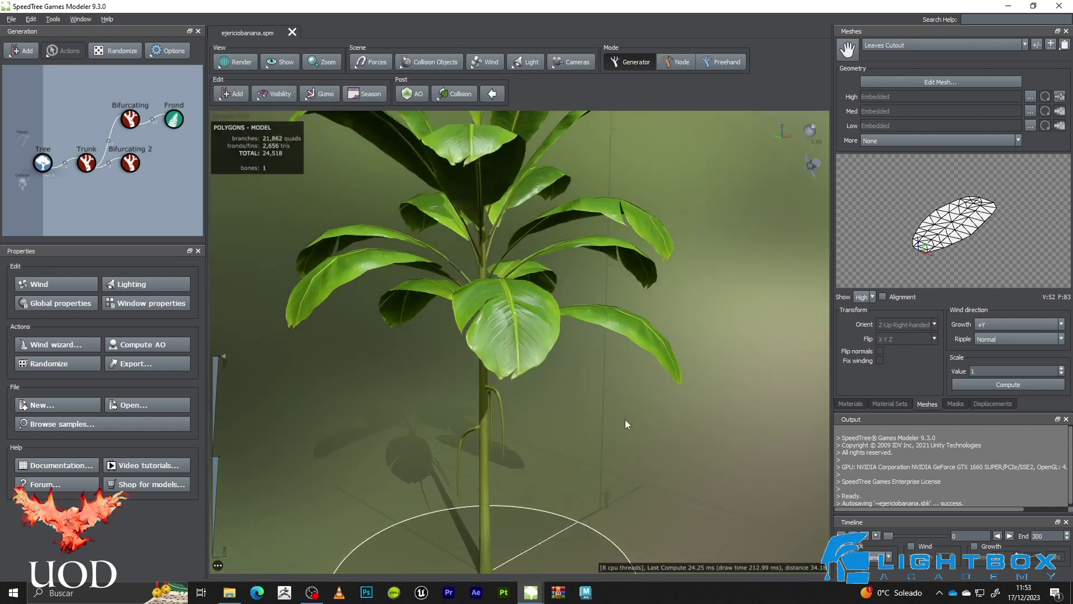
click(850, 403)
click(884, 42)
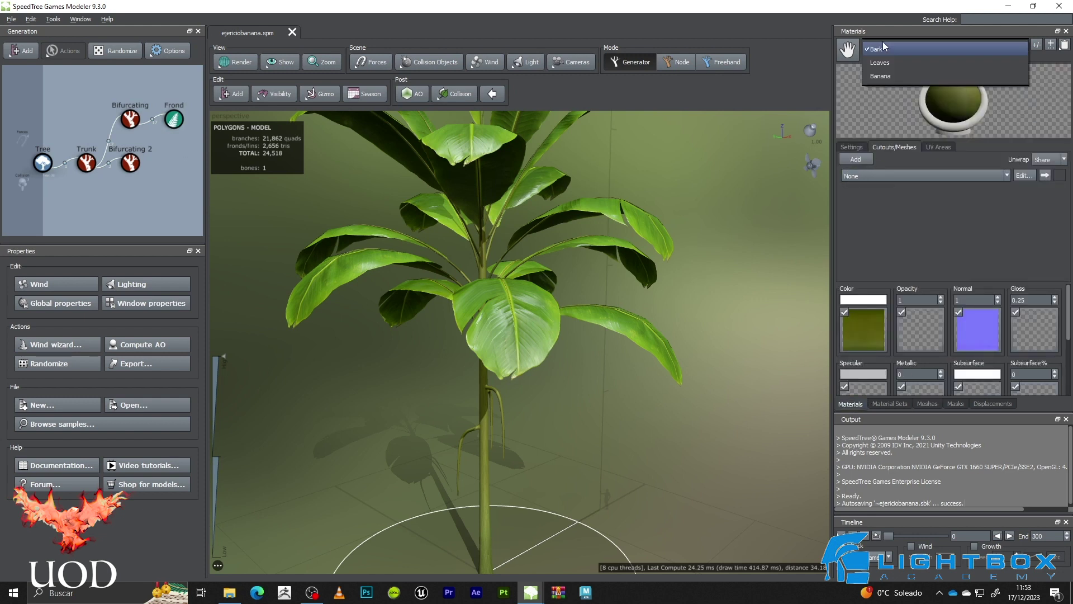
click(888, 73)
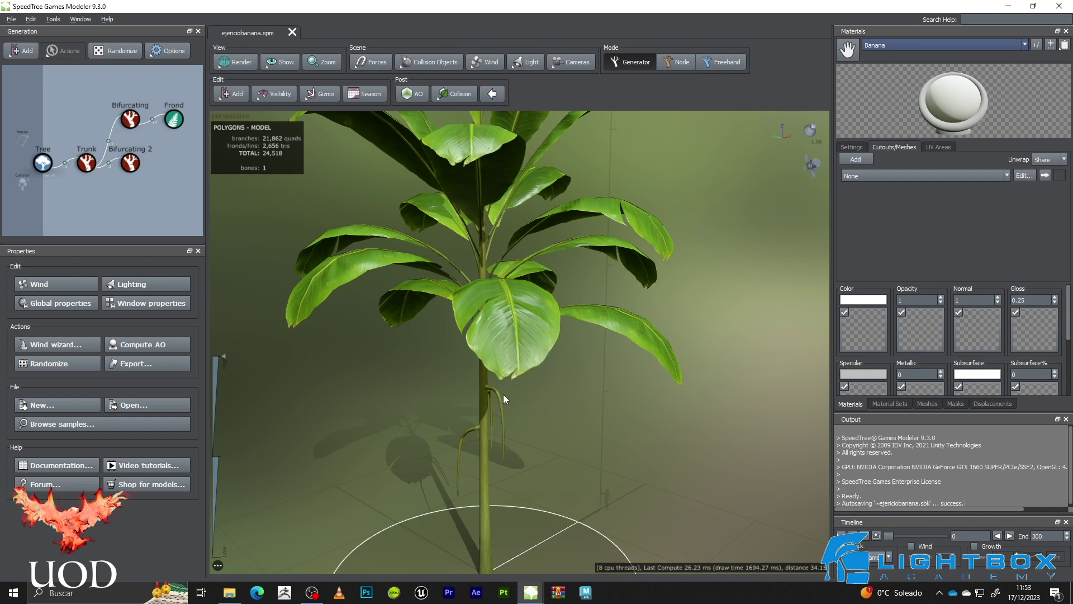
Select the uppermost leaf's frond and try bending it on its own in Freehand mode
scroll(569, 370, down, 4)
drag(571, 370, 634, 388)
middle_drag(544, 255, 552, 303)
scroll(552, 304, up, 1)
scroll(553, 309, up, 2)
click(526, 313)
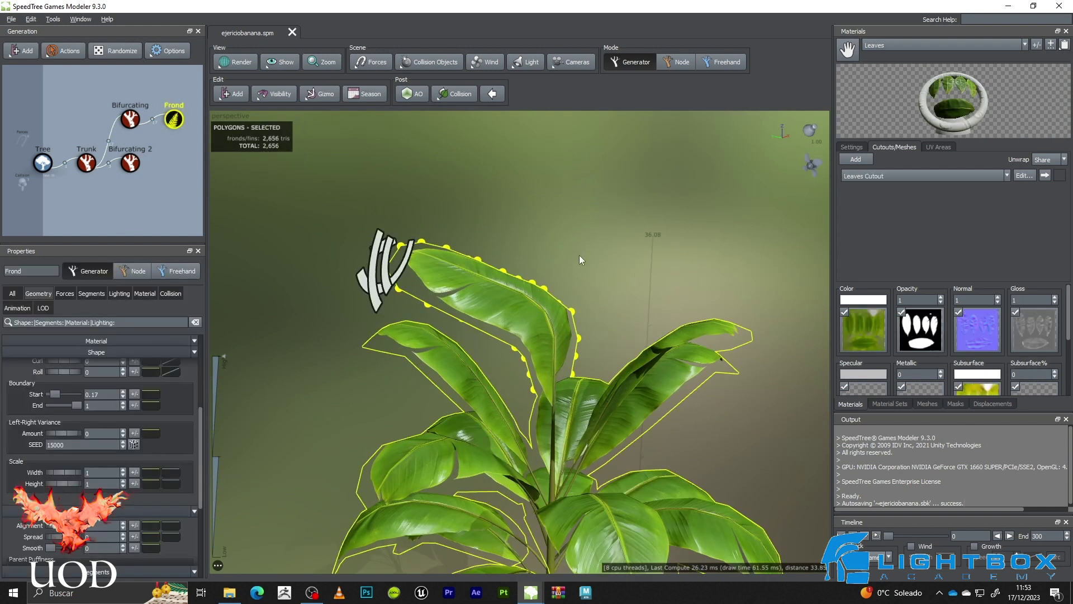
key(space)
key(space)
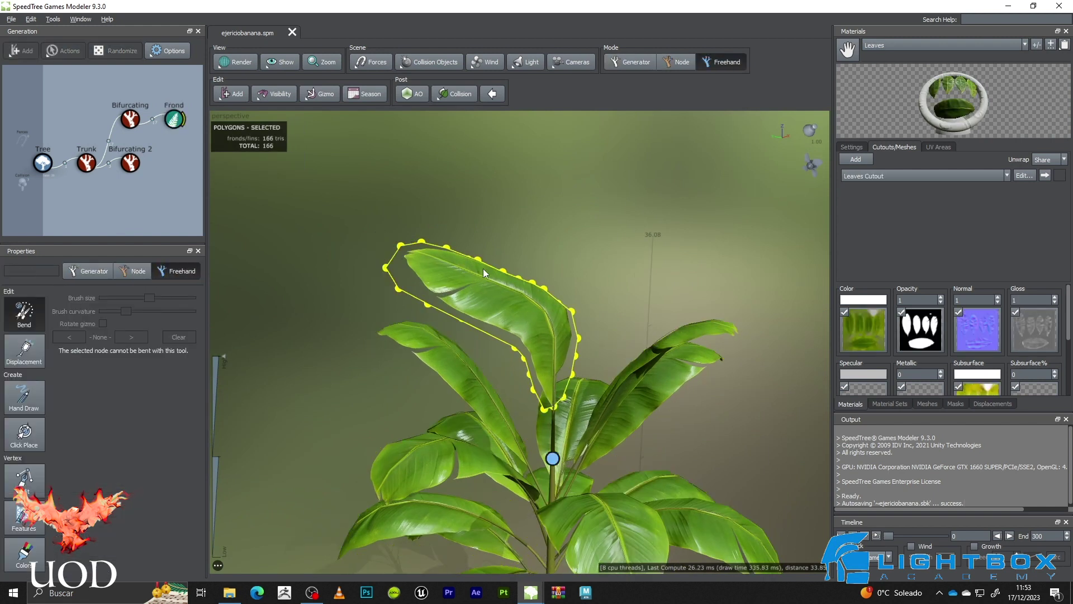
drag(483, 269, 469, 285)
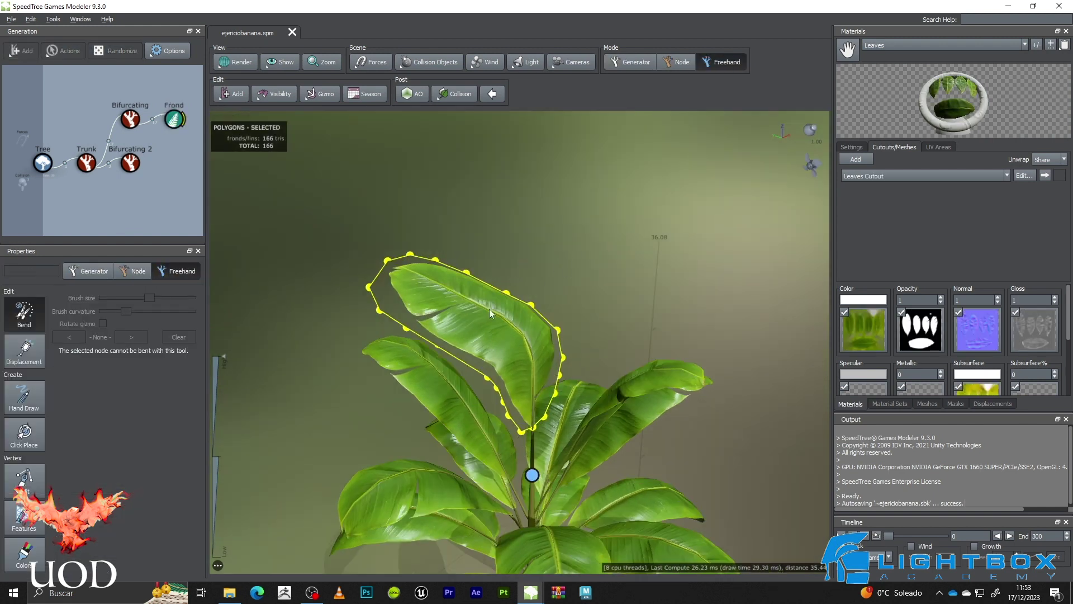
Bend the uppermost leaf freehand so that it sits lower over the crown, and return to Generator mode
click(125, 123)
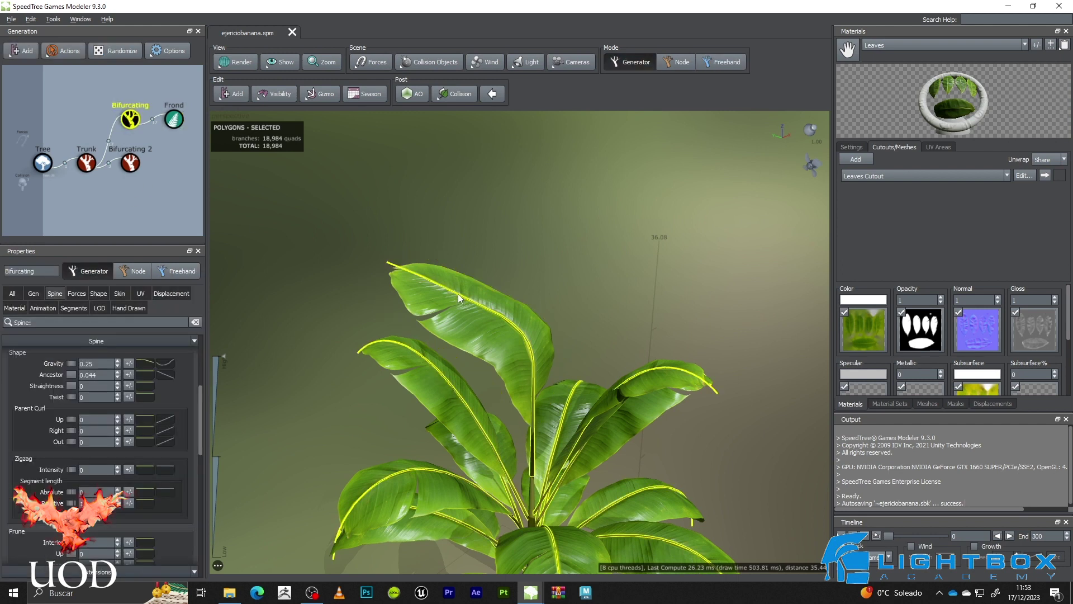
click(457, 293)
key(ctrl+2)
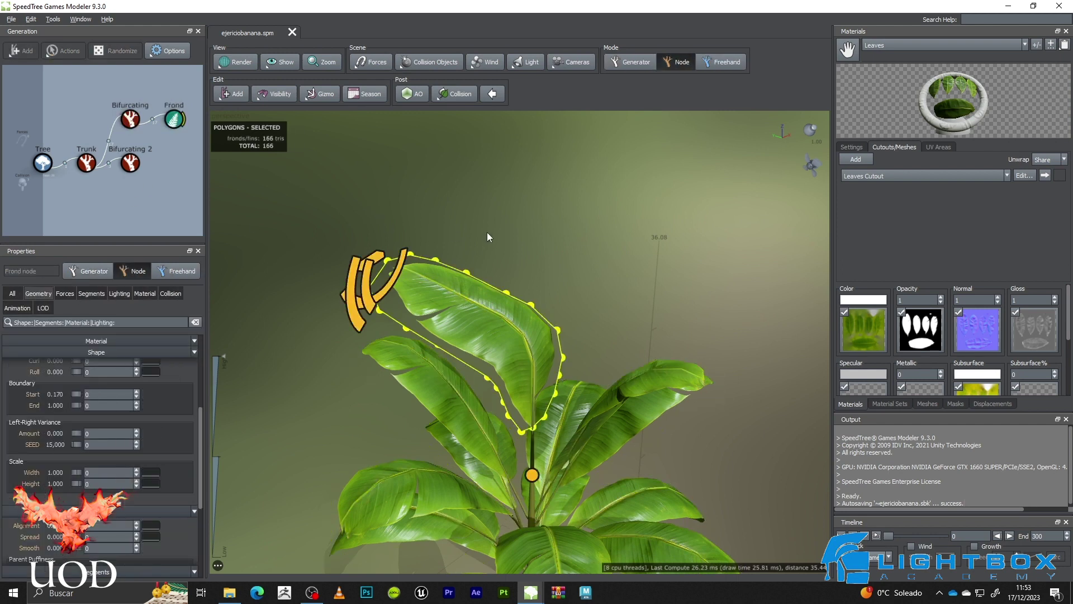
key(ctrl+3)
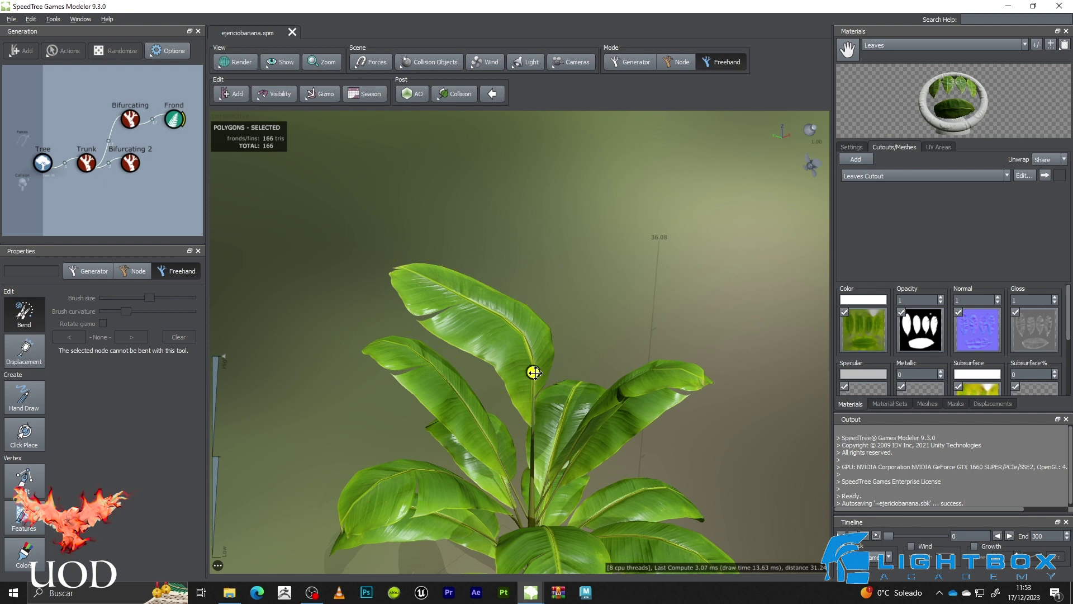
click(552, 371)
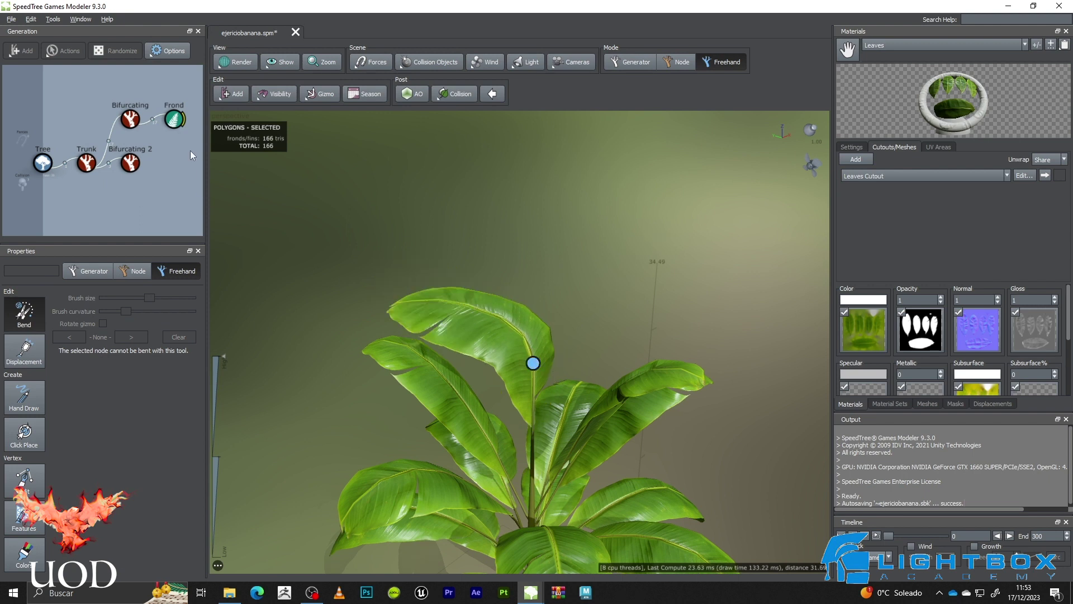
key(ctrl+2)
scroll(503, 335, down, 6)
key(ctrl+1)
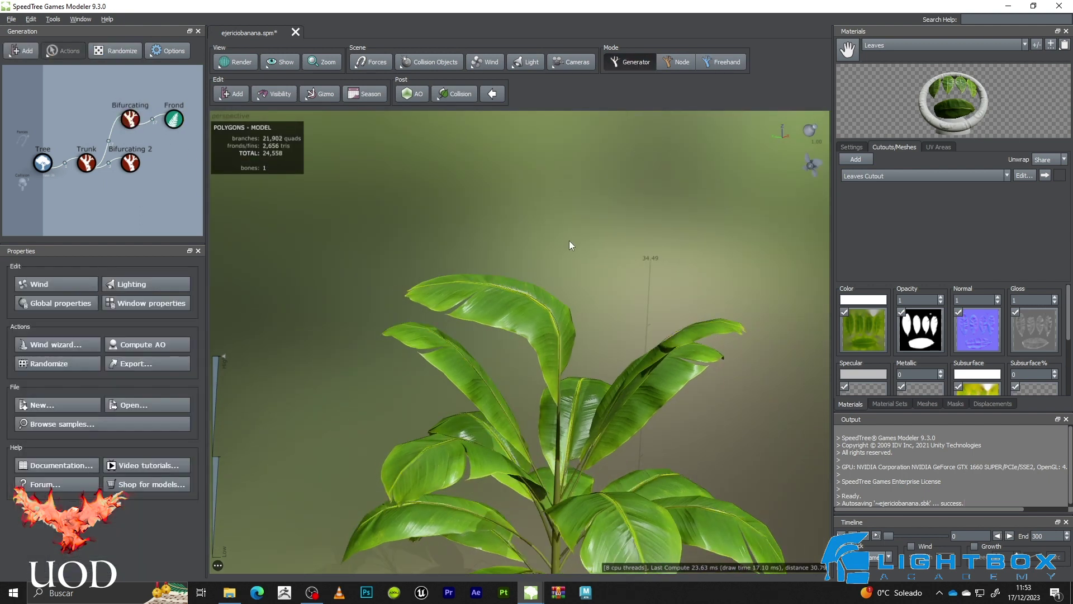
Load vfendgyiw_4K_Albedo.jpg from the Food_fruit_vfendgyiw folder as the Banana material's color map
scroll(548, 262, up, 5)
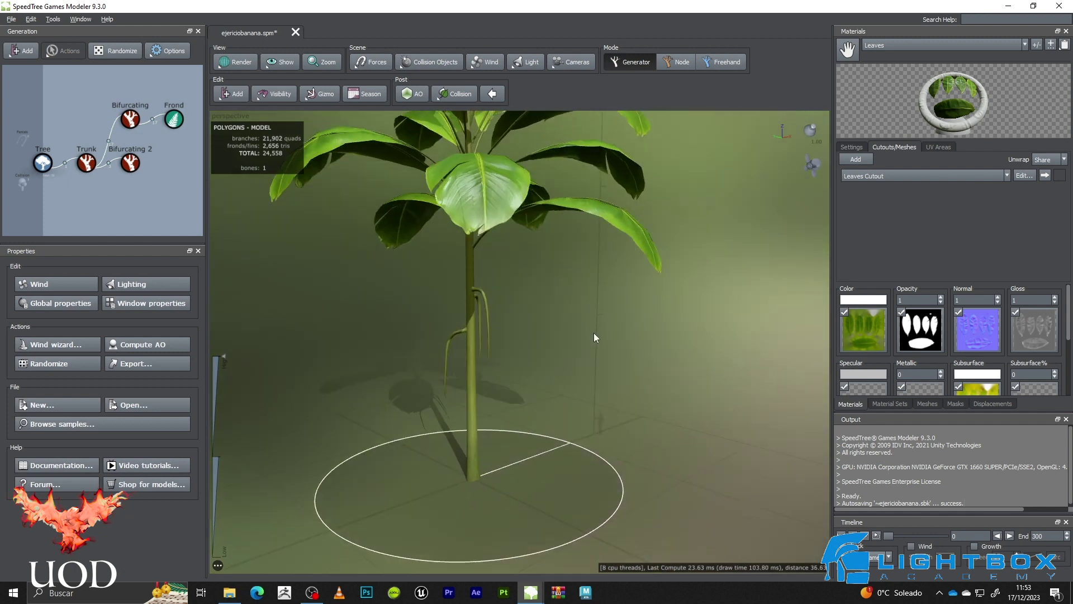
click(880, 44)
click(879, 64)
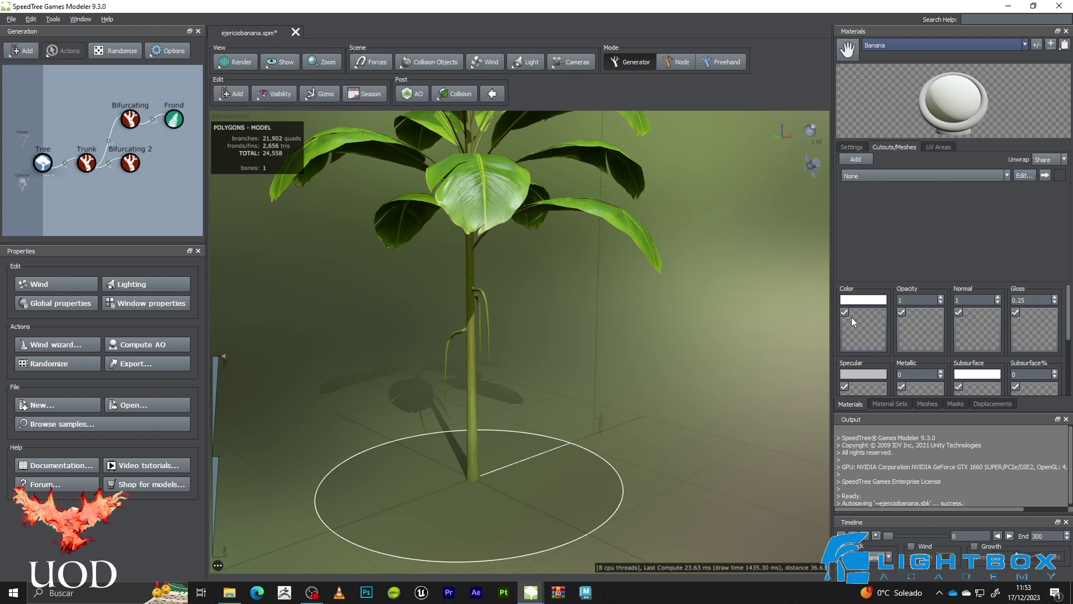
double_click(862, 350)
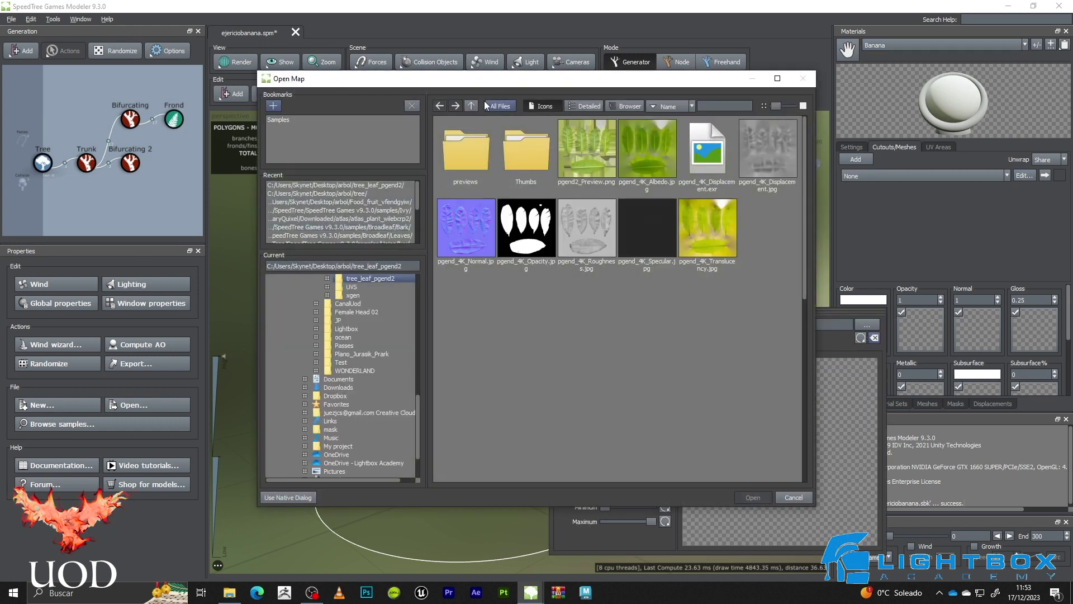
click(471, 105)
double_click(525, 163)
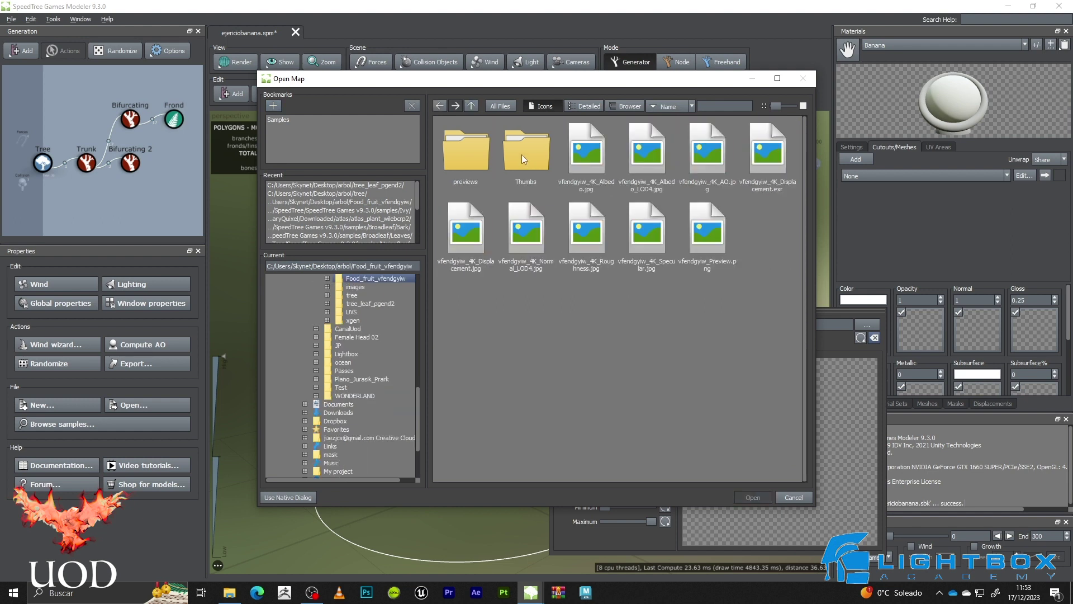
double_click(579, 158)
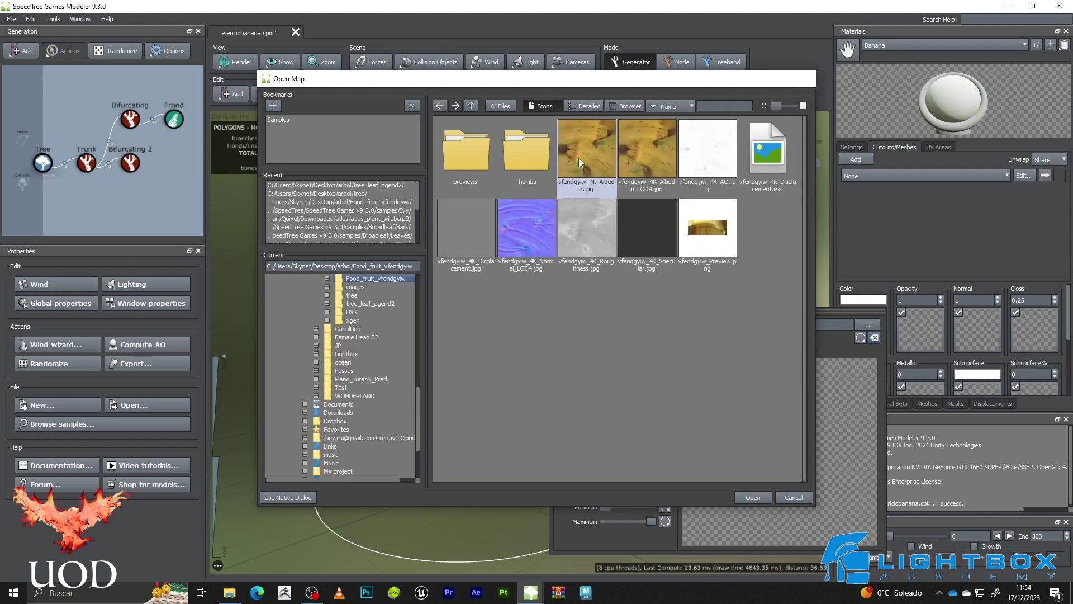
click(531, 311)
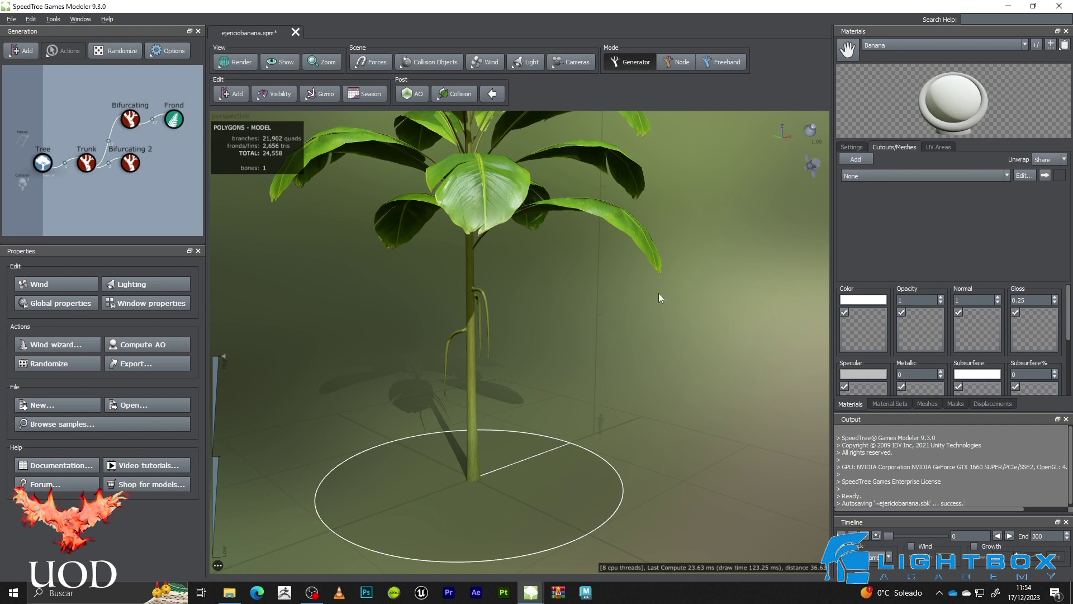
Load vfendgyiw_4K_Normal_LOD4.jpg as the Banana material's normal map
scroll(658, 293, down, 5)
scroll(612, 279, up, 5)
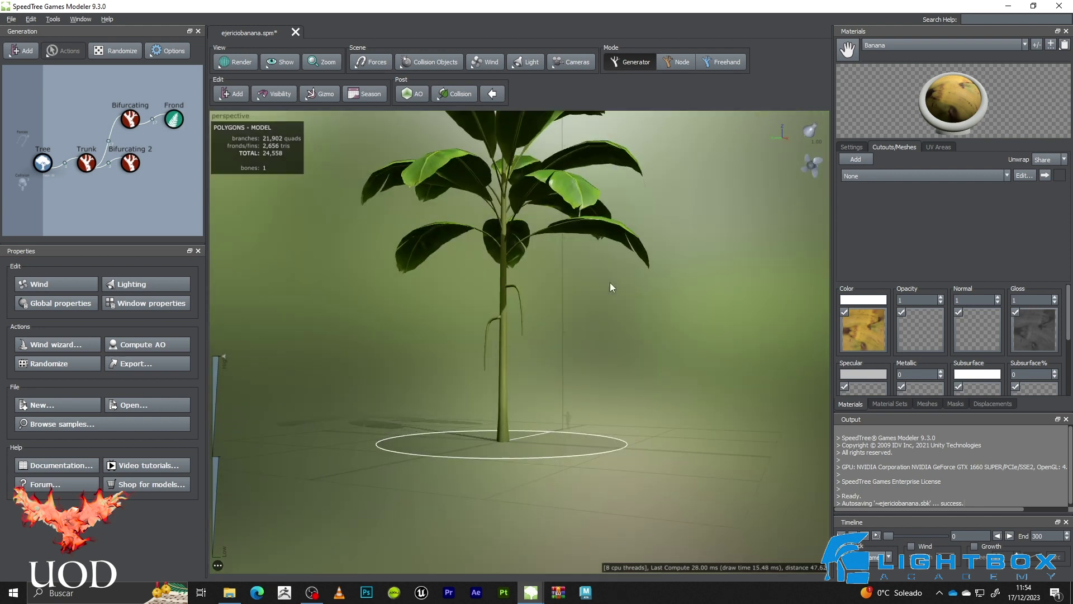
double_click(969, 338)
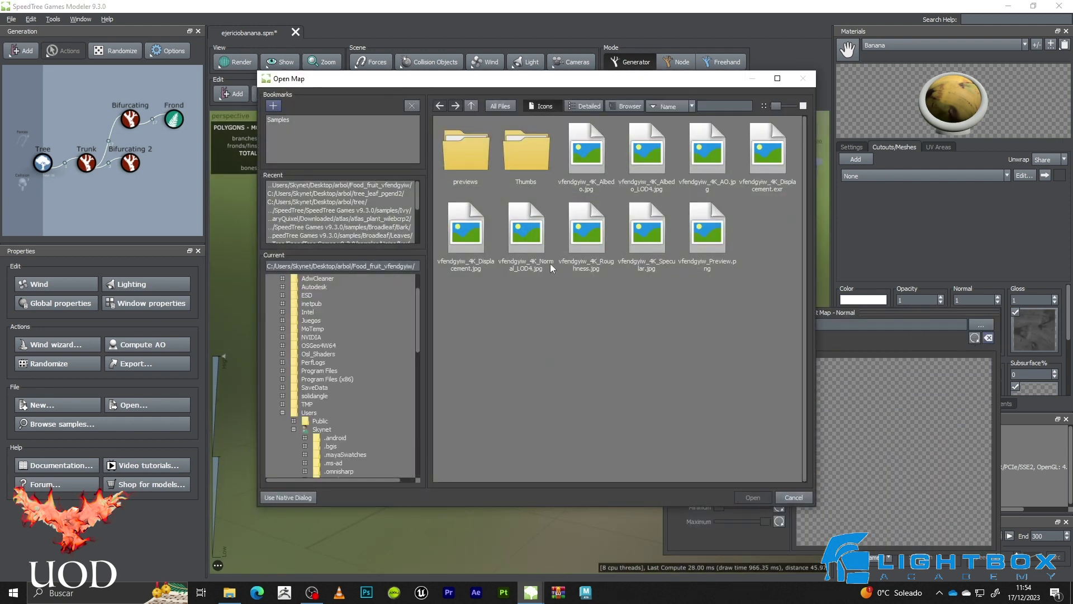
double_click(518, 214)
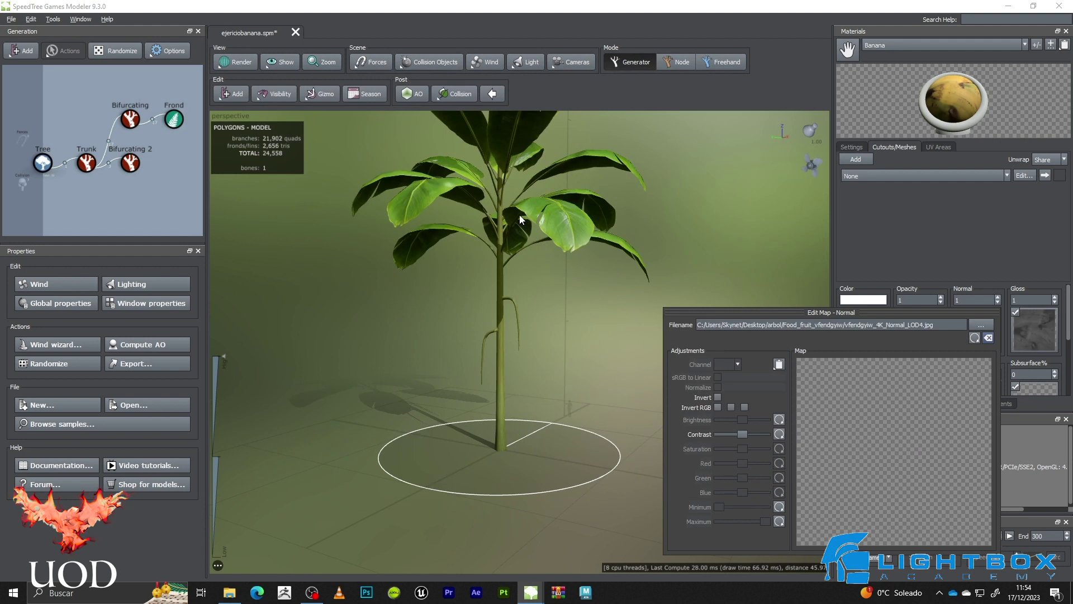
click(731, 193)
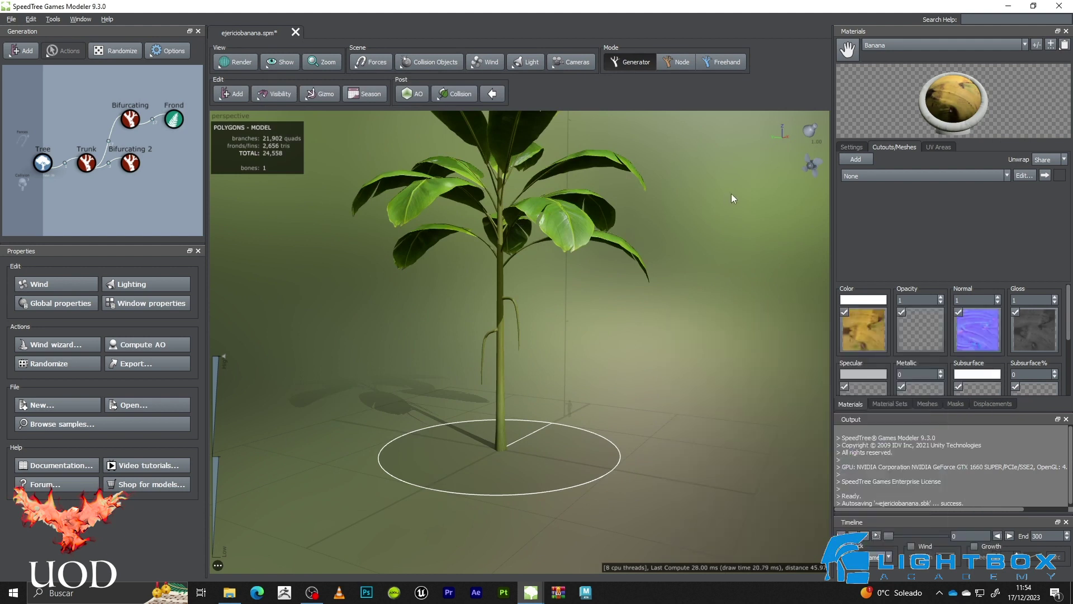
scroll(956, 336, down, 2)
double_click(967, 352)
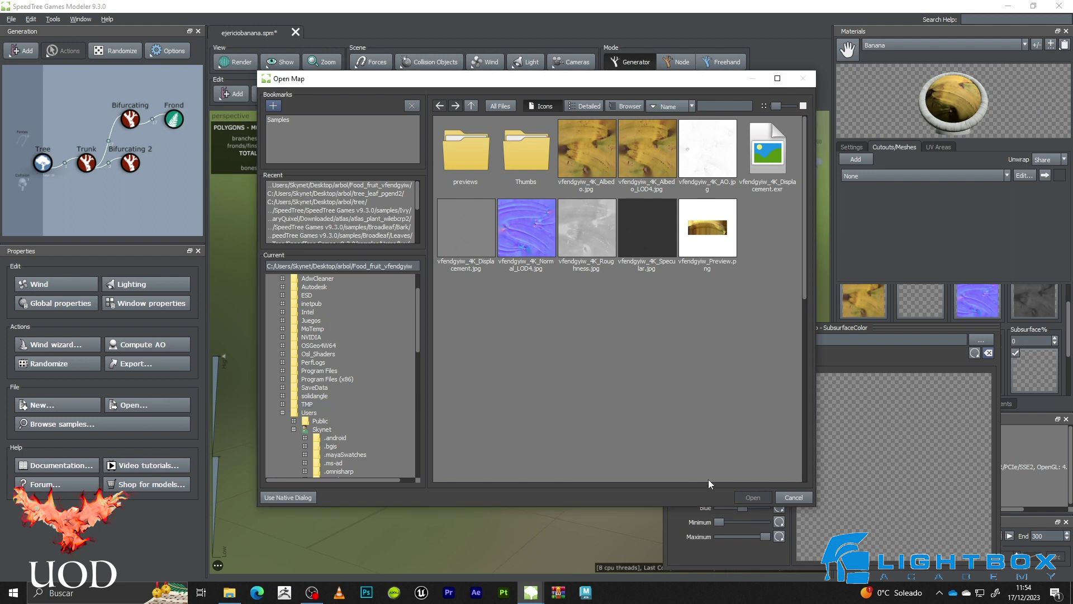
click(798, 496)
click(767, 292)
scroll(914, 335, up, 1)
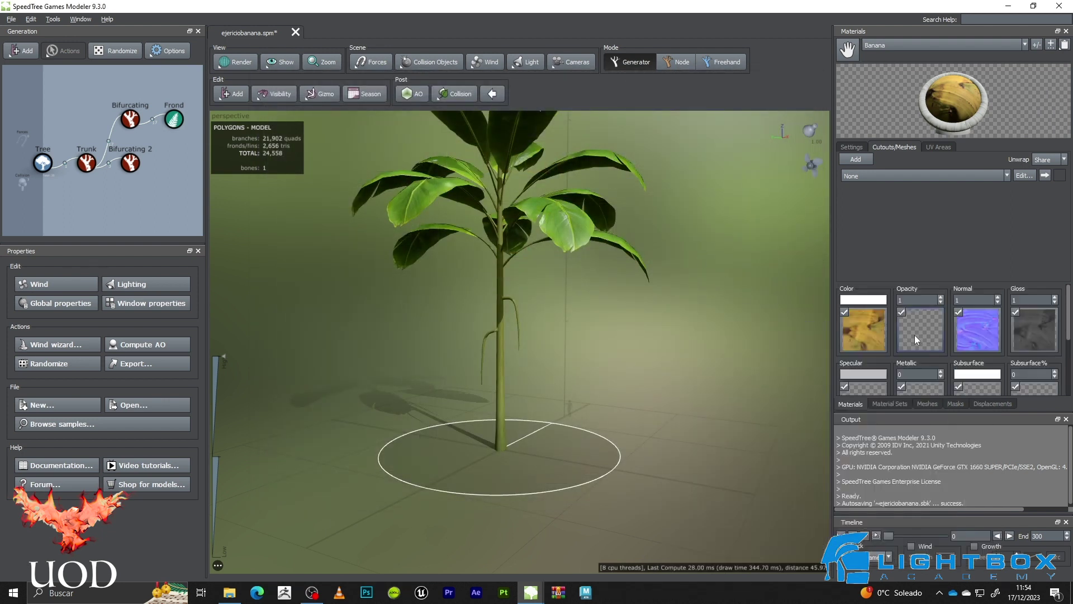
Create a cutout mesh for the Banana material and finish in its mesh editor
scroll(942, 325, down, 1)
scroll(943, 325, up, 1)
scroll(941, 324, down, 2)
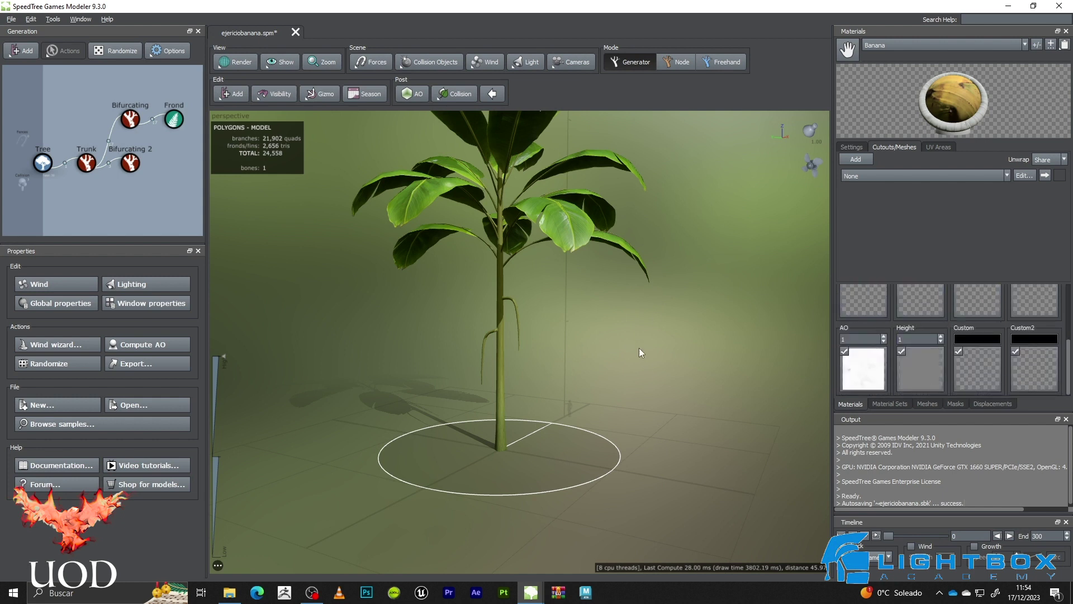
scroll(642, 304, up, 3)
drag(642, 304, 674, 313)
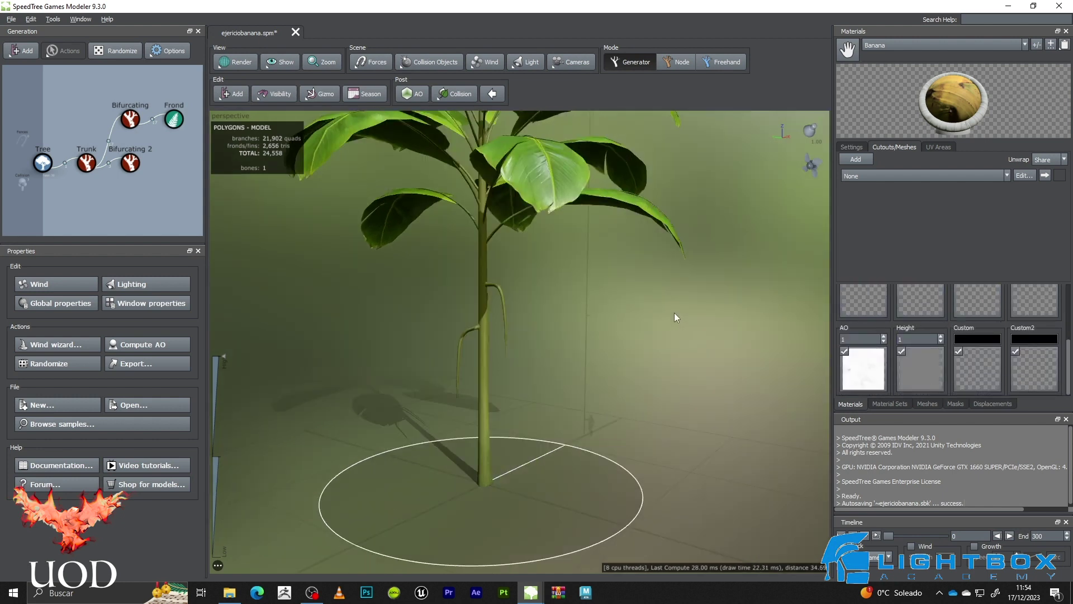
click(1022, 176)
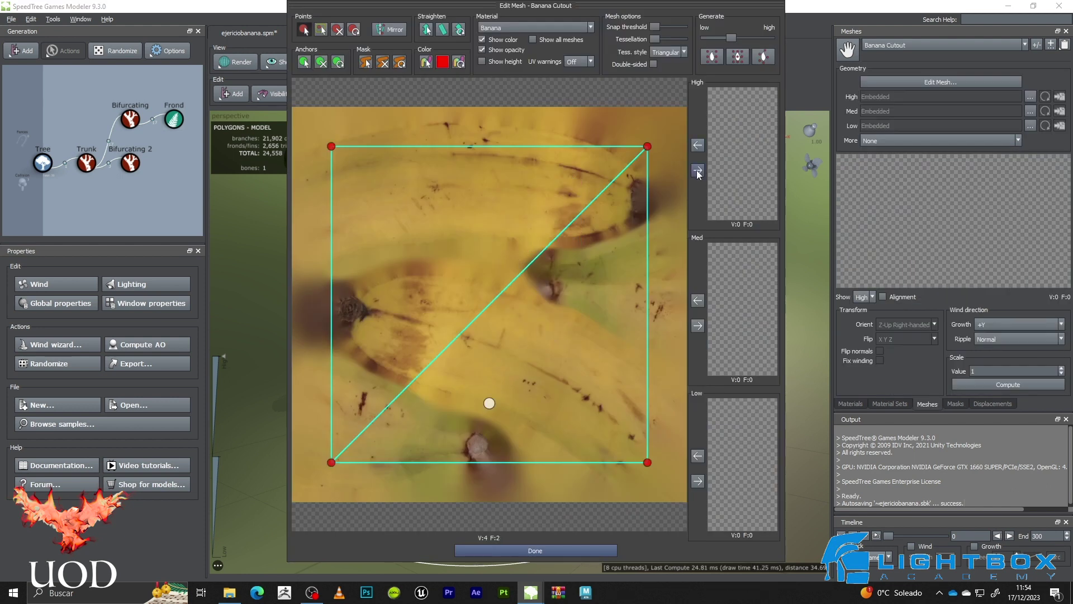
click(536, 551)
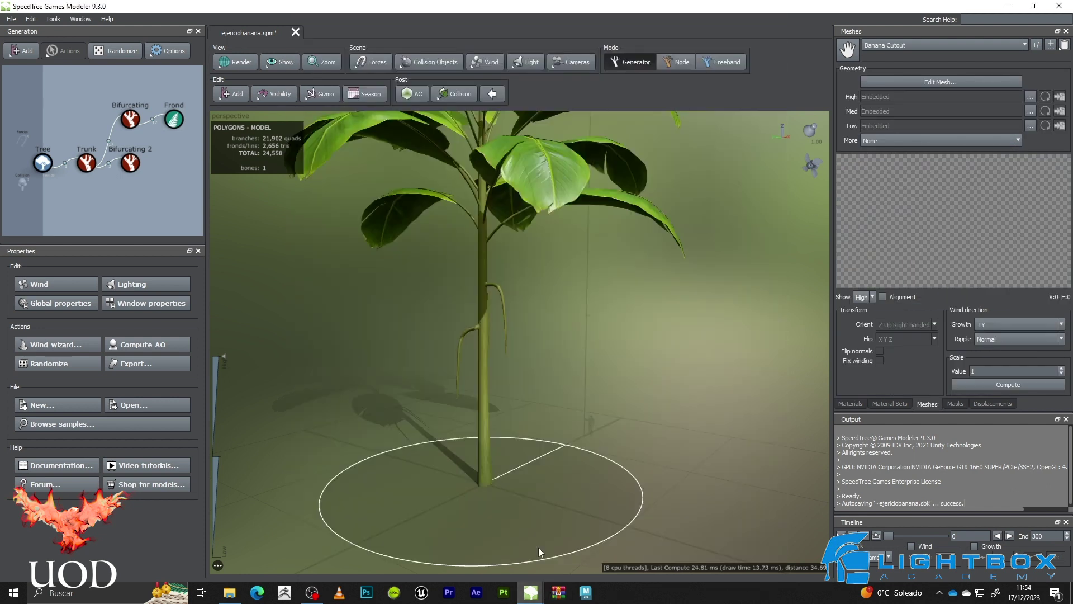
Replace the Banana Cutout's embedded high-detail mesh with the banana.obj file
click(1030, 96)
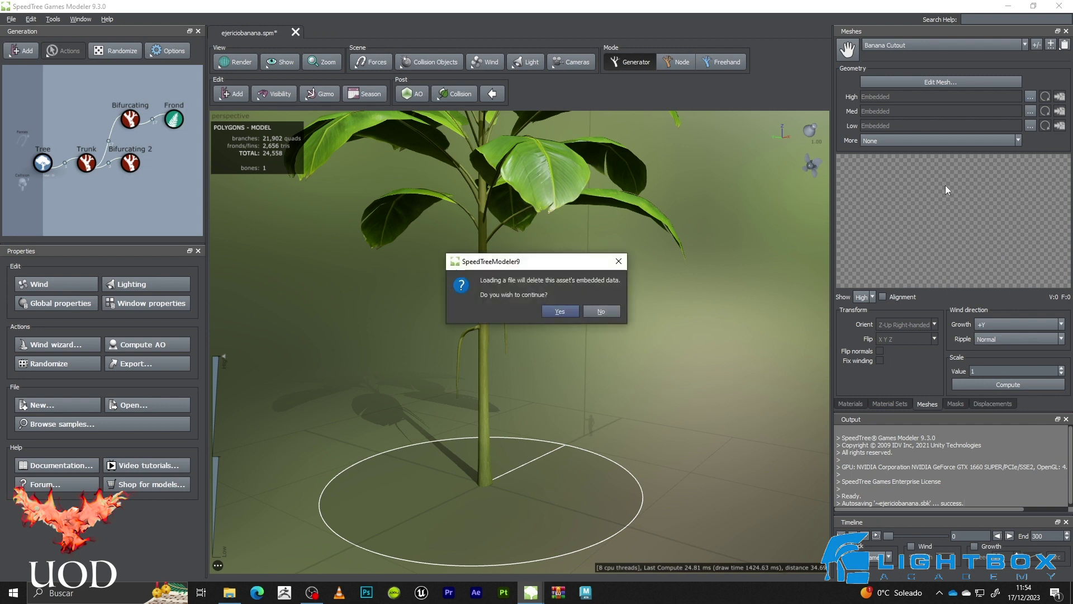
click(559, 312)
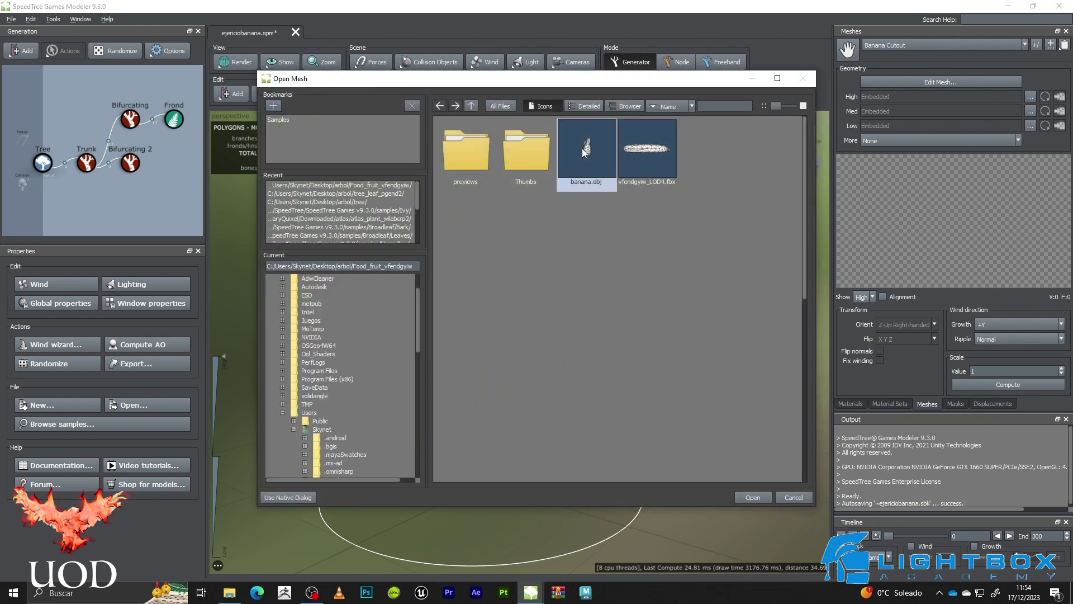
double_click(582, 149)
click(540, 309)
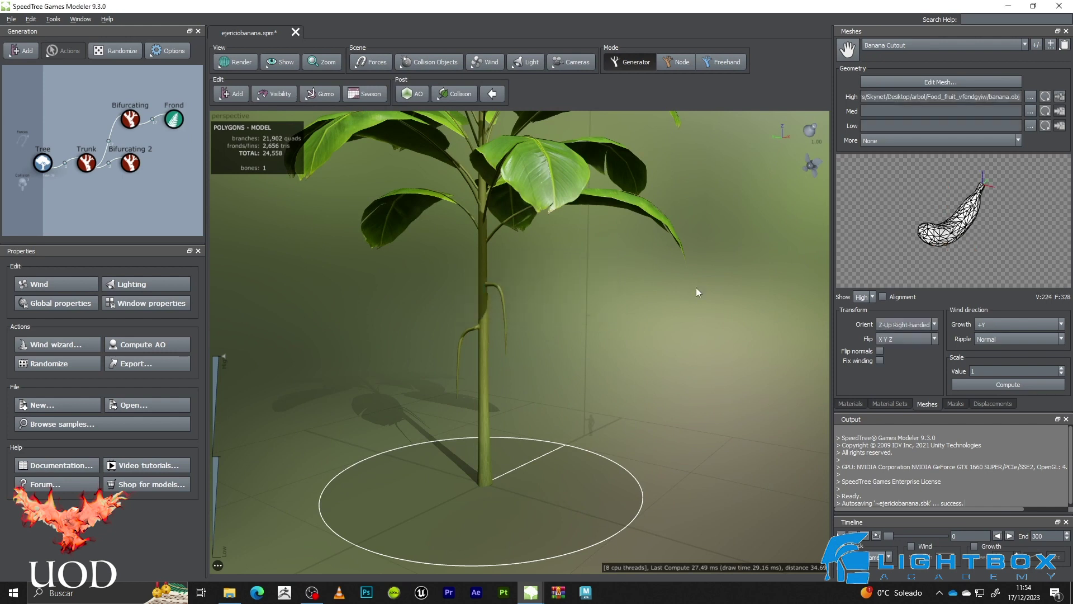
Set the banana mesh's orientation to Y-Up Right-handed and check it from several angles
drag(936, 197, 995, 188)
click(887, 327)
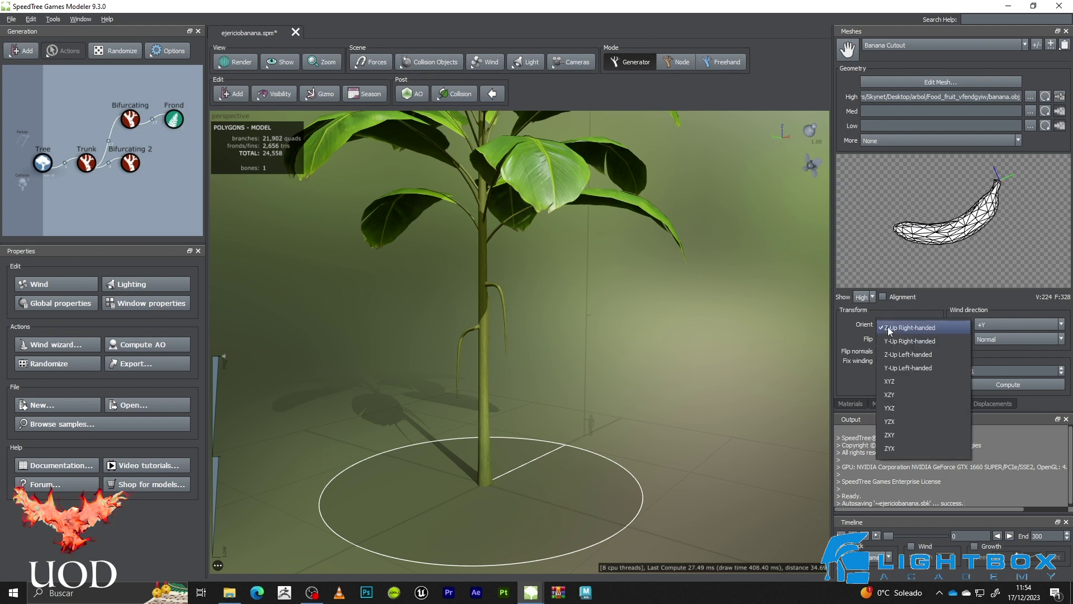
click(904, 347)
mouse_move(980, 184)
mouse_down()
mouse_move(993, 190)
mouse_move(962, 180)
mouse_up()
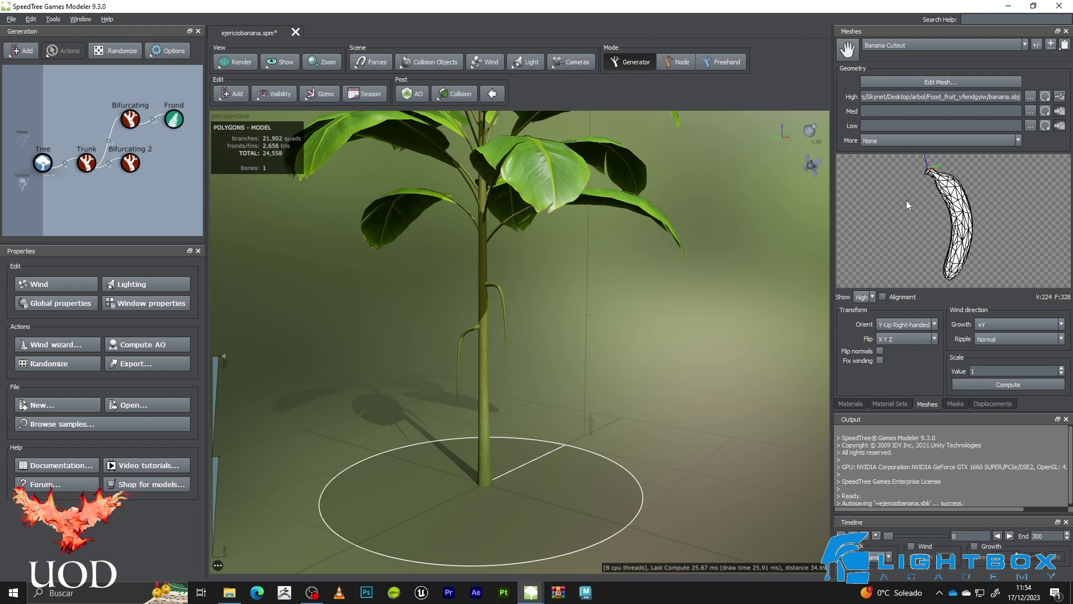
Add a default Batched leaf generator to the Bifurcating 2 stems
right_click(132, 169)
mouse_move(179, 177)
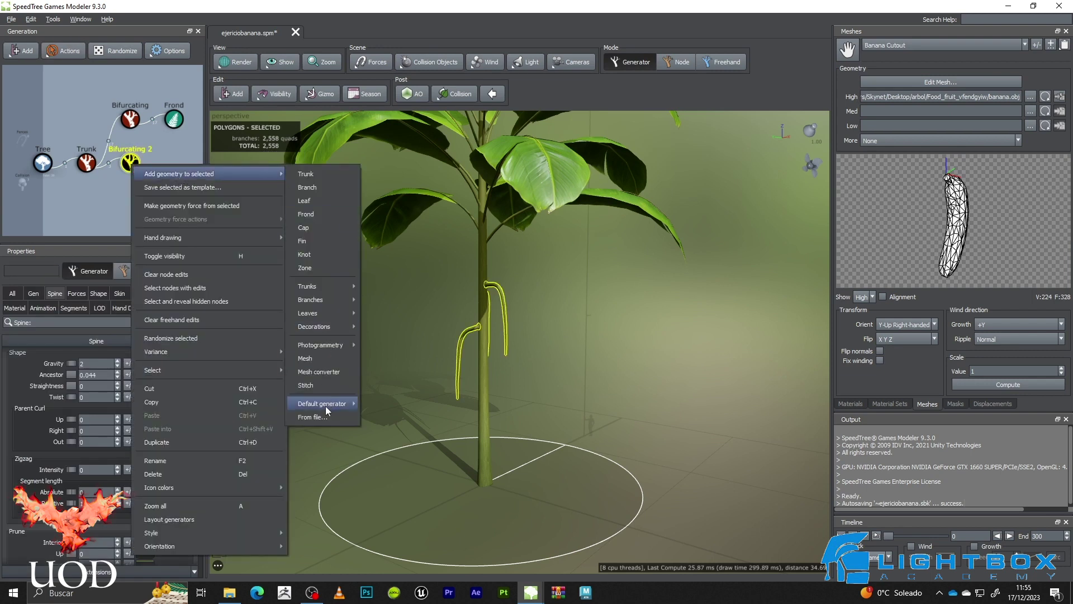
mouse_move(327, 410)
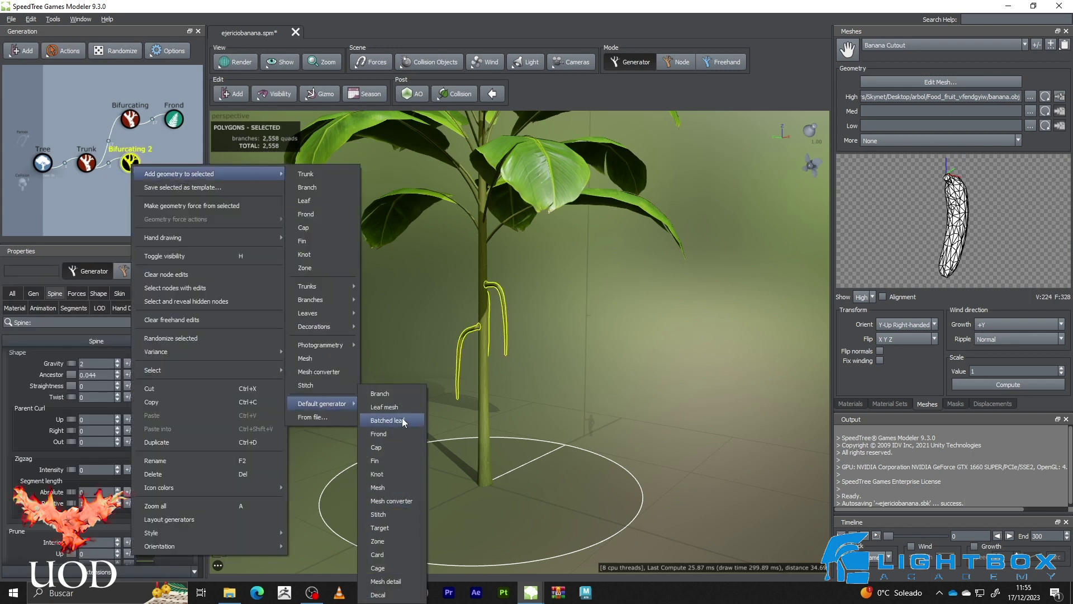
click(386, 420)
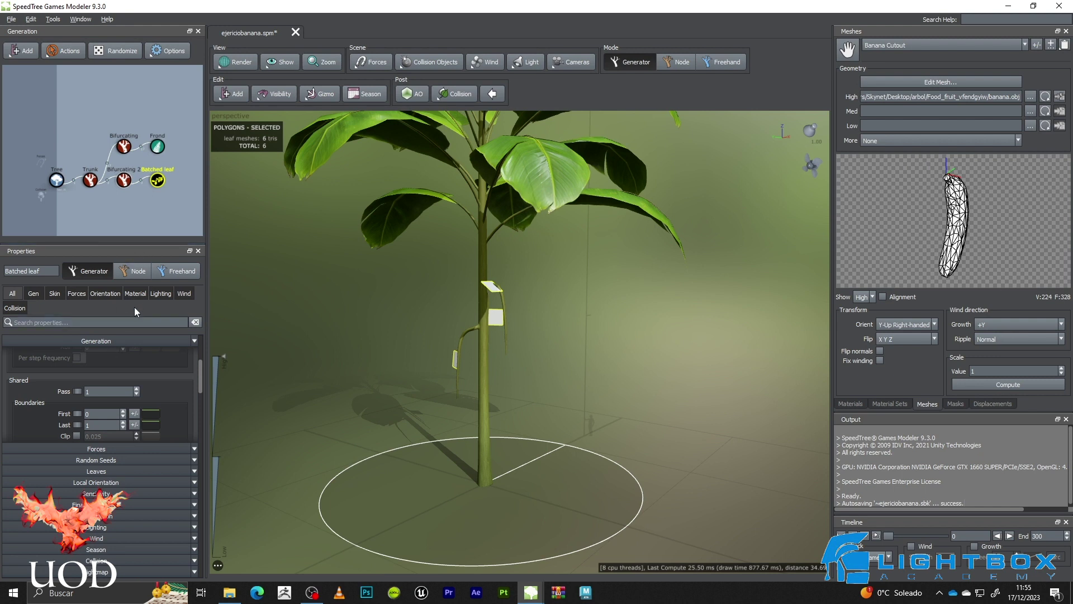
Assign the Banana material to the batched leaf generator and inspect the bananas on the hanging stems
click(135, 292)
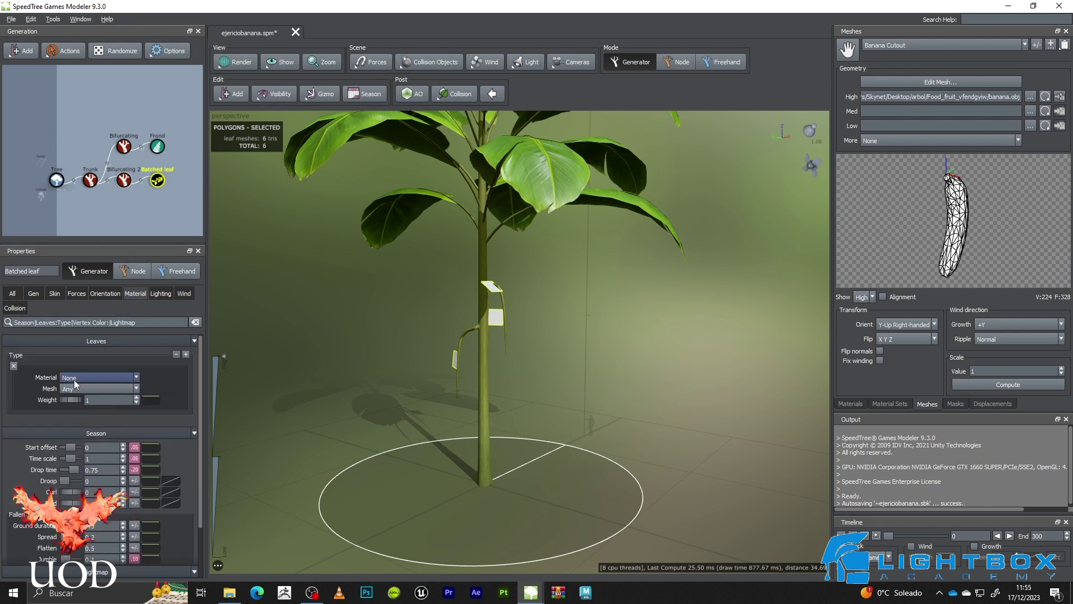
click(73, 379)
click(77, 423)
scroll(549, 305, up, 10)
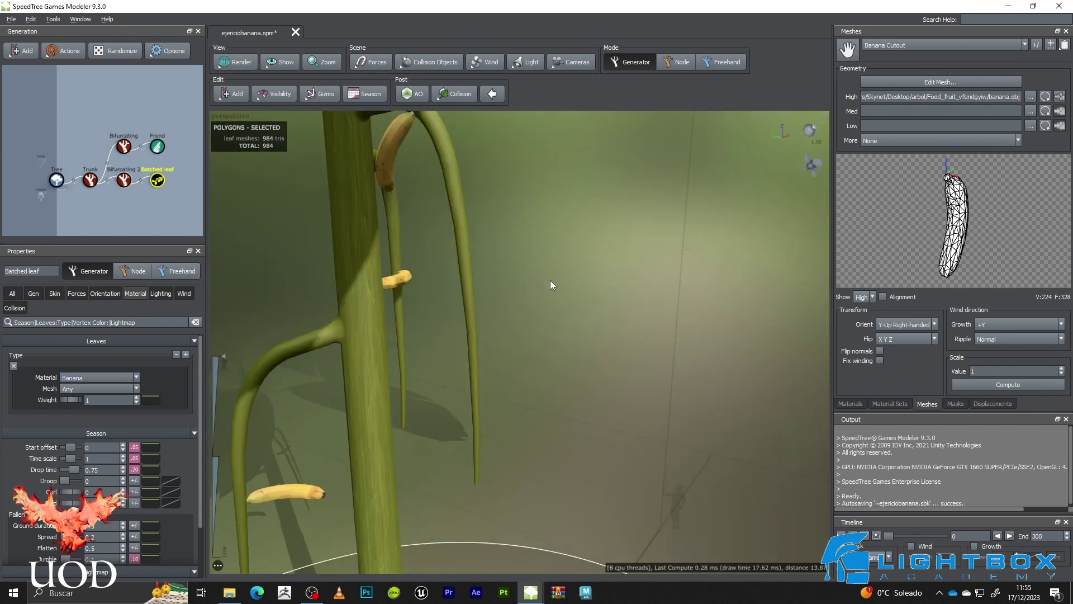
drag(550, 280, 532, 239)
scroll(544, 266, down, 5)
scroll(533, 241, down, 10)
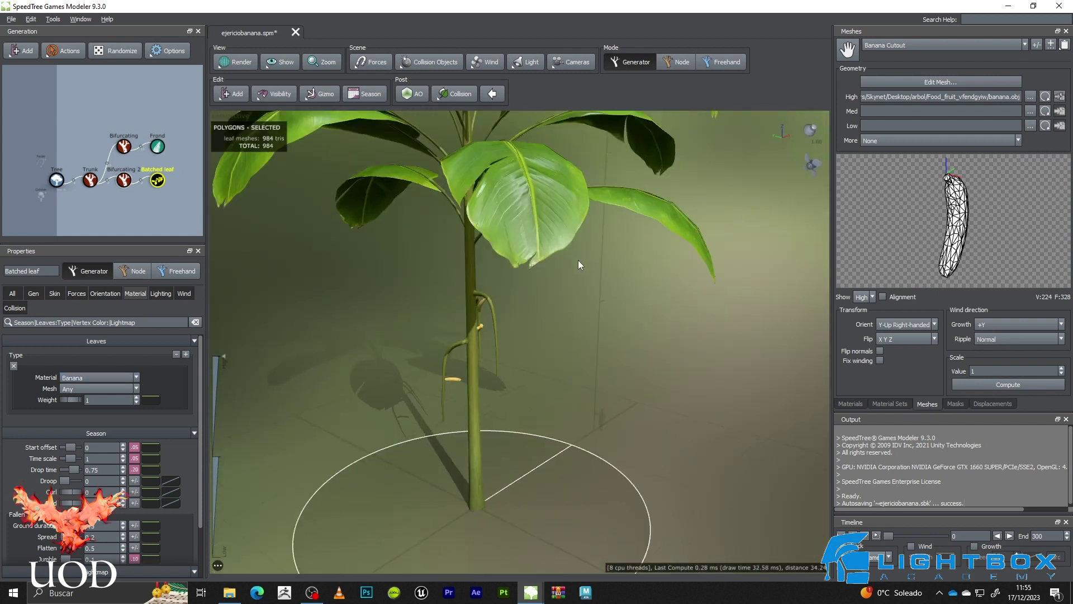
Set the generation mode of the Batched leaf generator to Phyllotaxy
scroll(585, 266, up, 10)
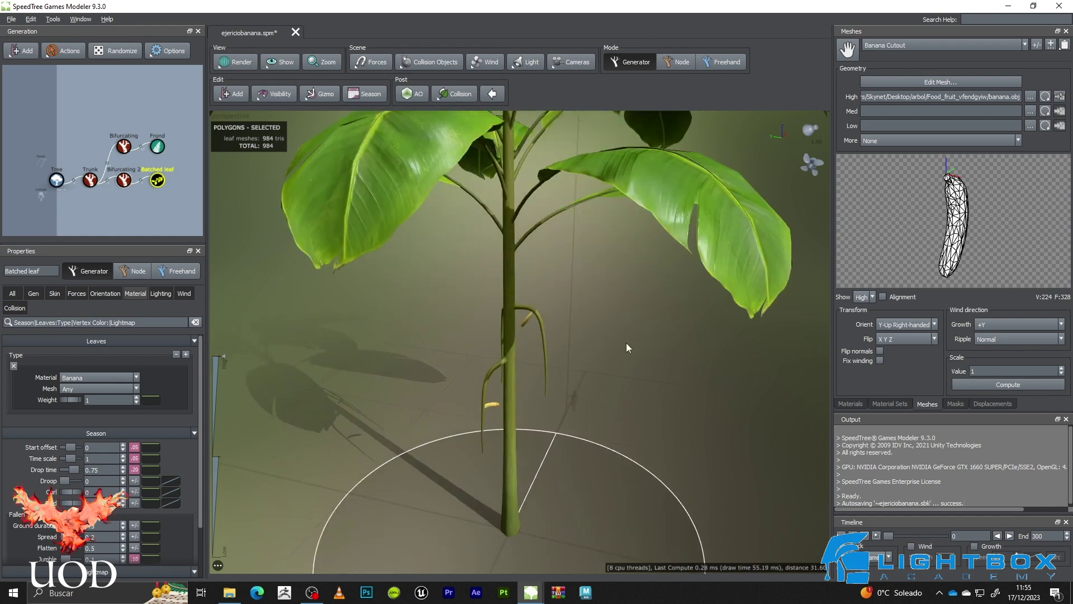
key(ctrl+z)
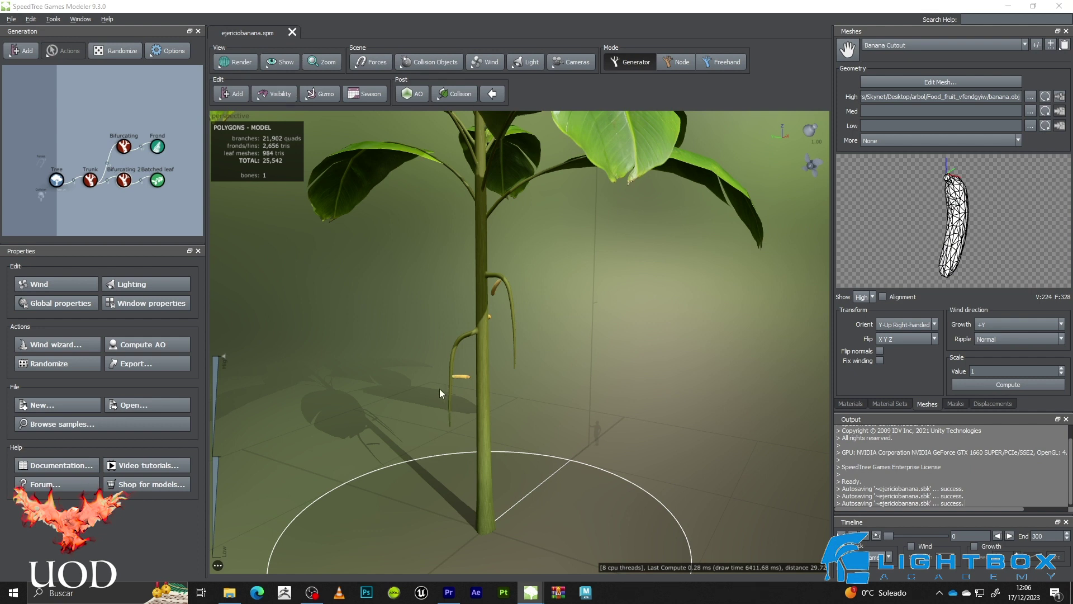
drag(544, 401, 535, 399)
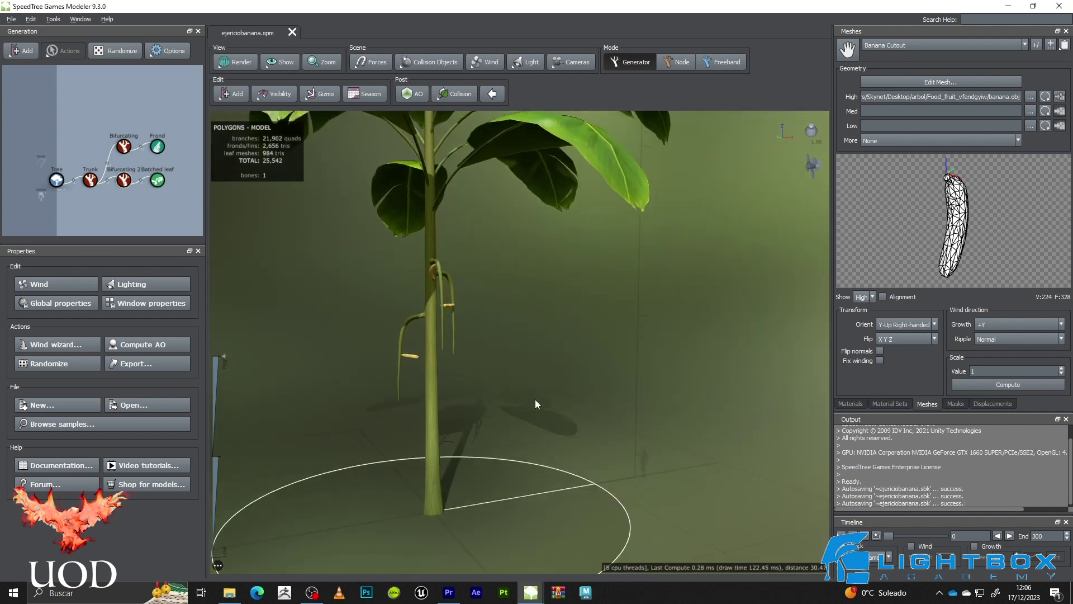
scroll(534, 399, up, 3)
drag(381, 366, 443, 347)
scroll(633, 265, up, 3)
drag(633, 264, 592, 270)
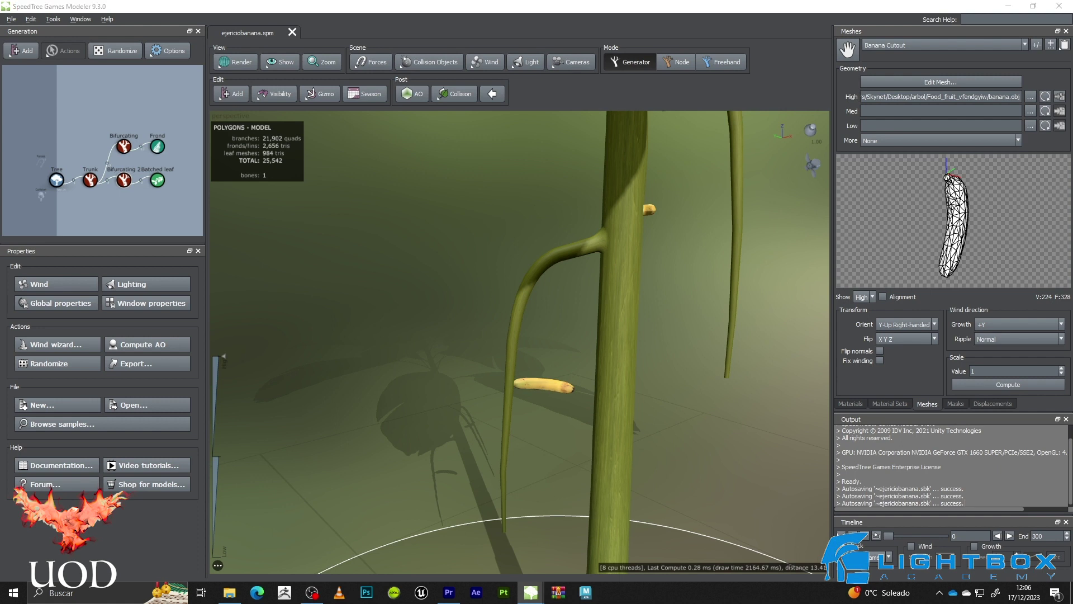
click(160, 180)
click(29, 295)
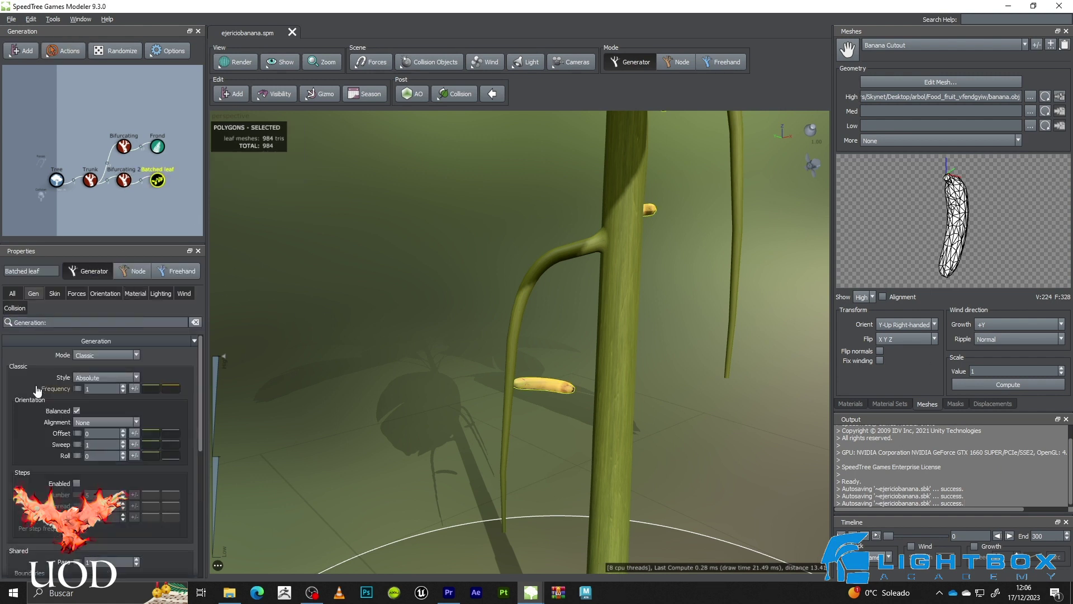
click(101, 355)
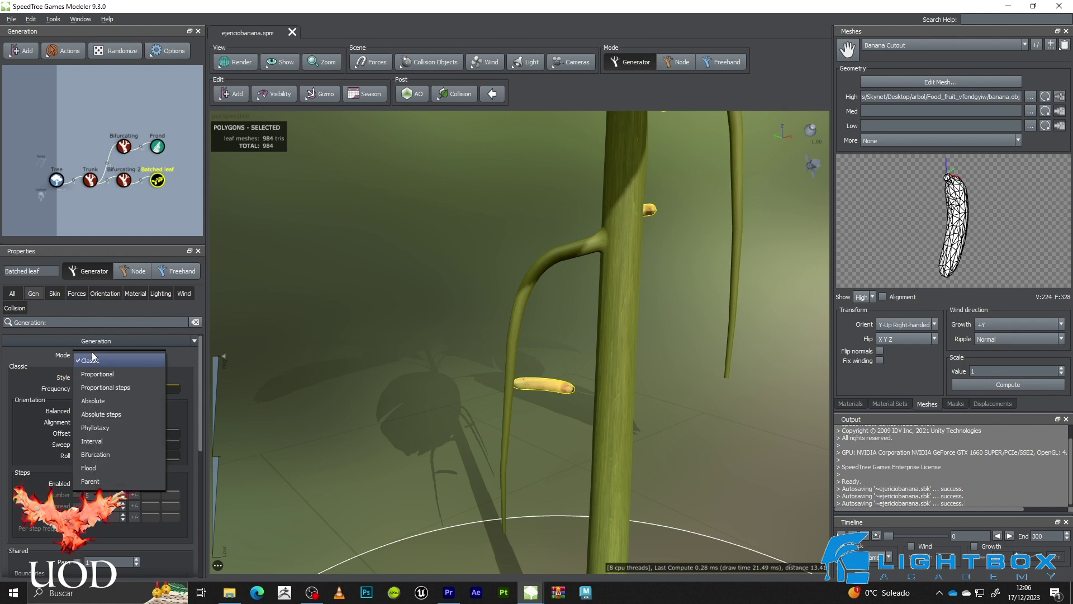
click(120, 427)
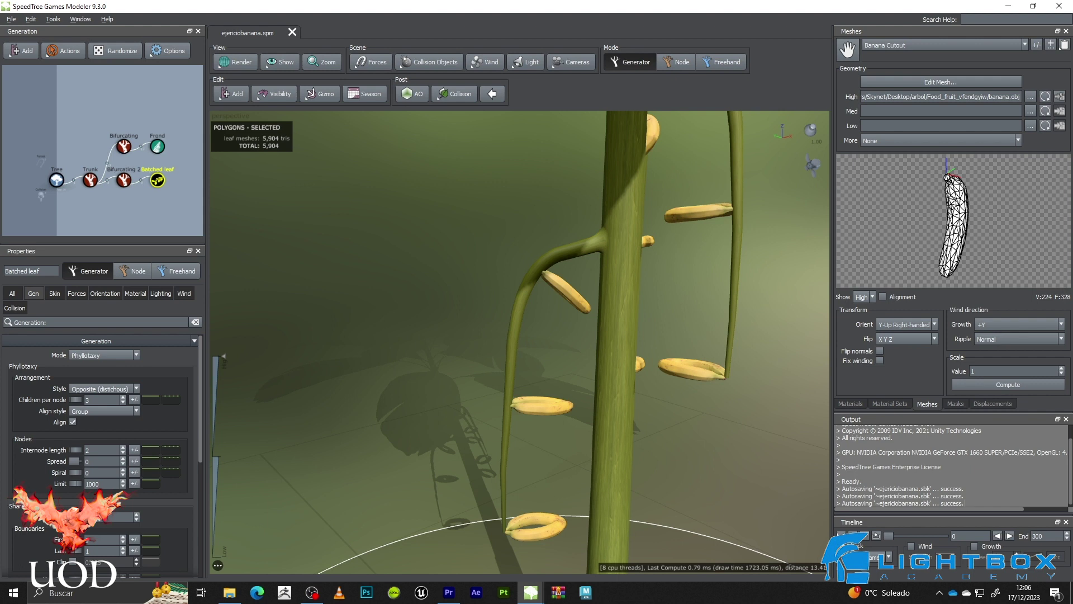
Try internode lengths of 0.08 and 0.75 for the bananas on the hanging stems
click(94, 448)
key(Return)
scroll(667, 265, down, 4)
drag(666, 266, 632, 303)
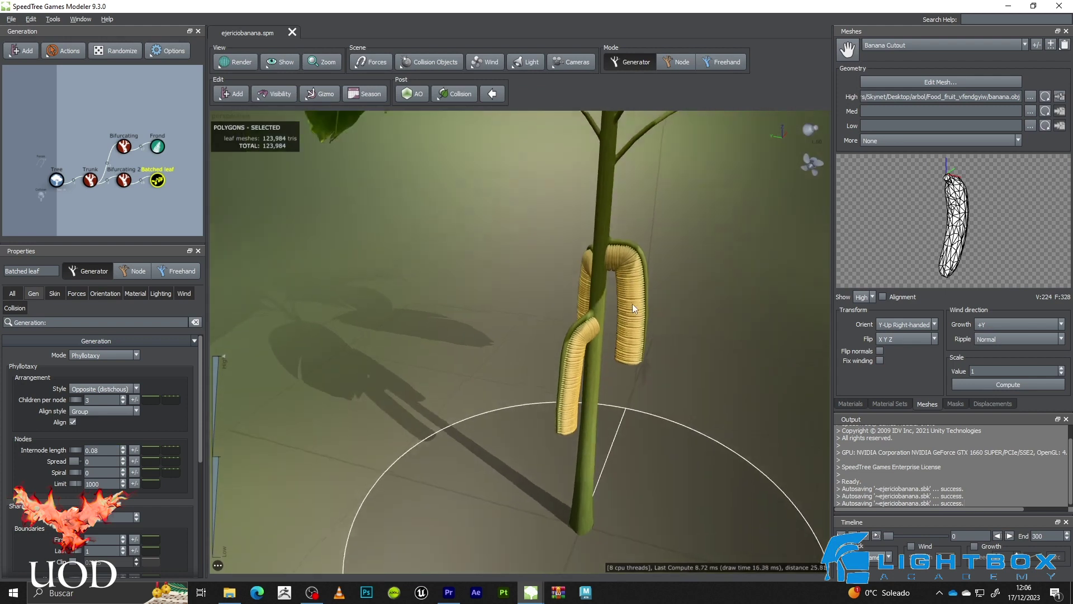
mouse_move(73, 449)
mouse_down()
mouse_move(61, 450)
mouse_move(157, 456)
mouse_move(87, 457)
mouse_up()
double_click(105, 450)
text(0.)
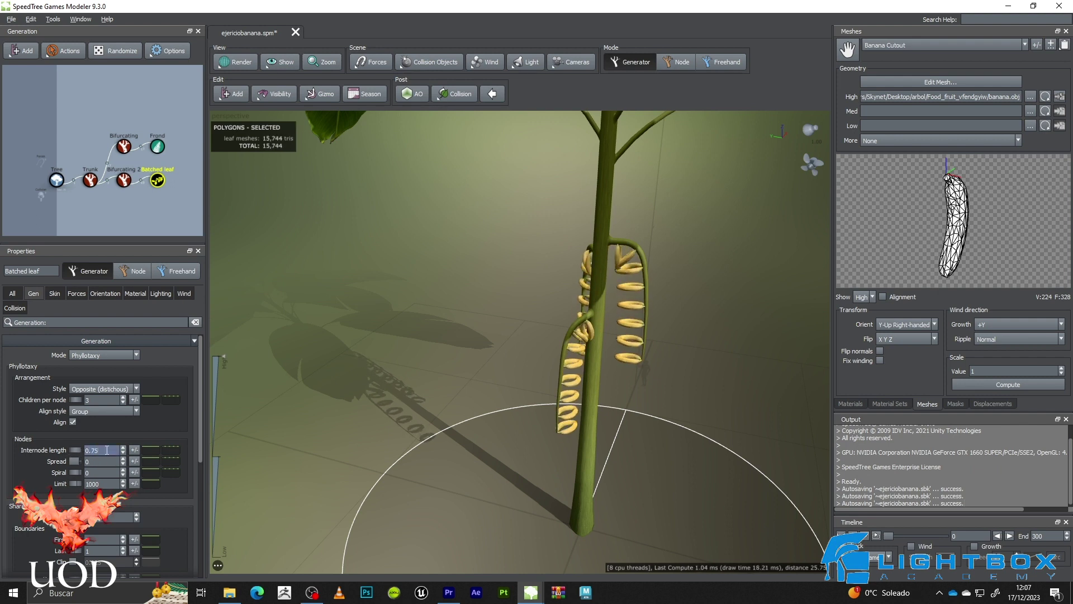
text(75)
key(Return)
Set the bananas' internode length to 0.075 and their spread to 1
text(0.)
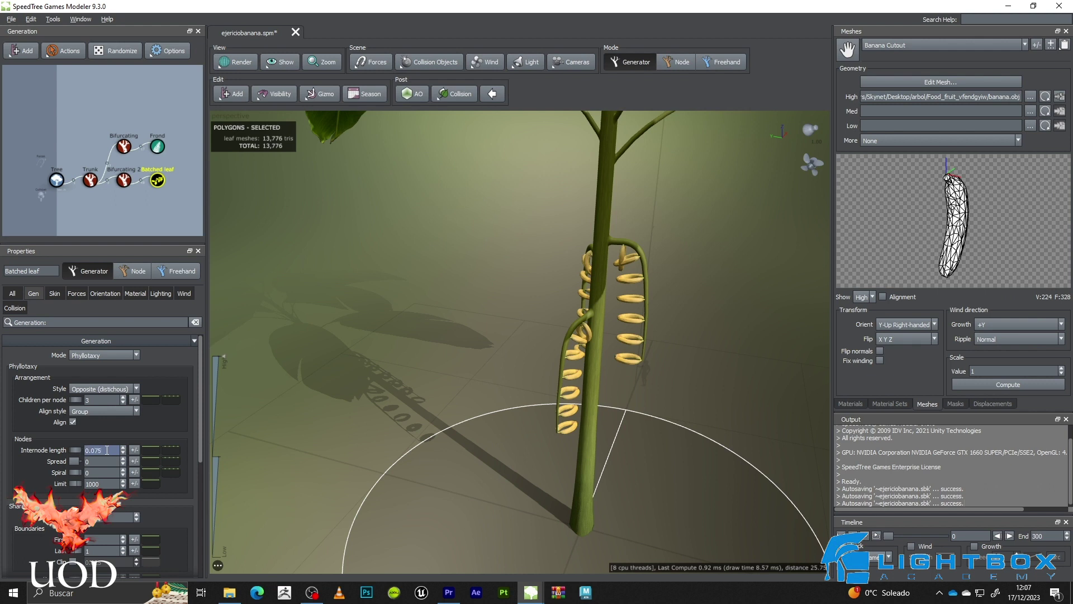
text(075)
key(Return)
double_click(97, 465)
text(1)
key(Return)
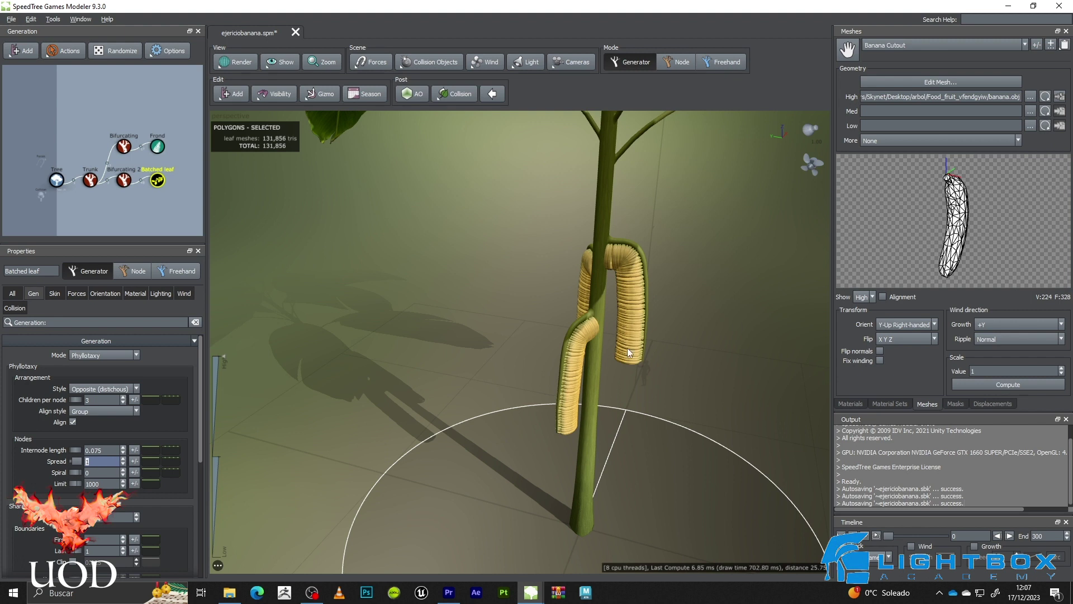
Set the bananas' Spiral value to -0.7 and check how they wind around the stems
click(113, 470)
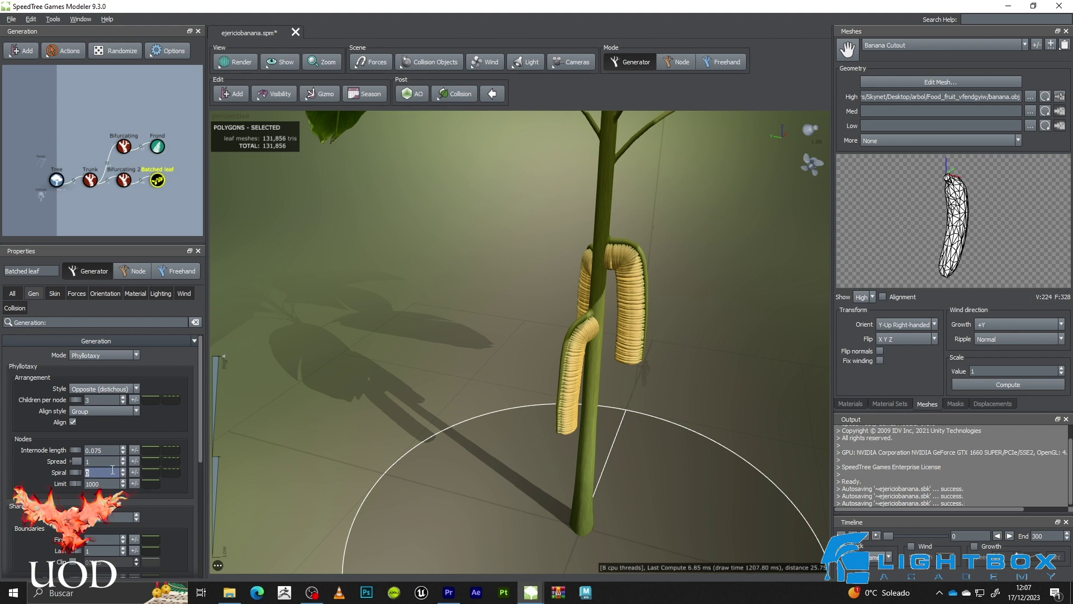
text(-0.5)
key(Return)
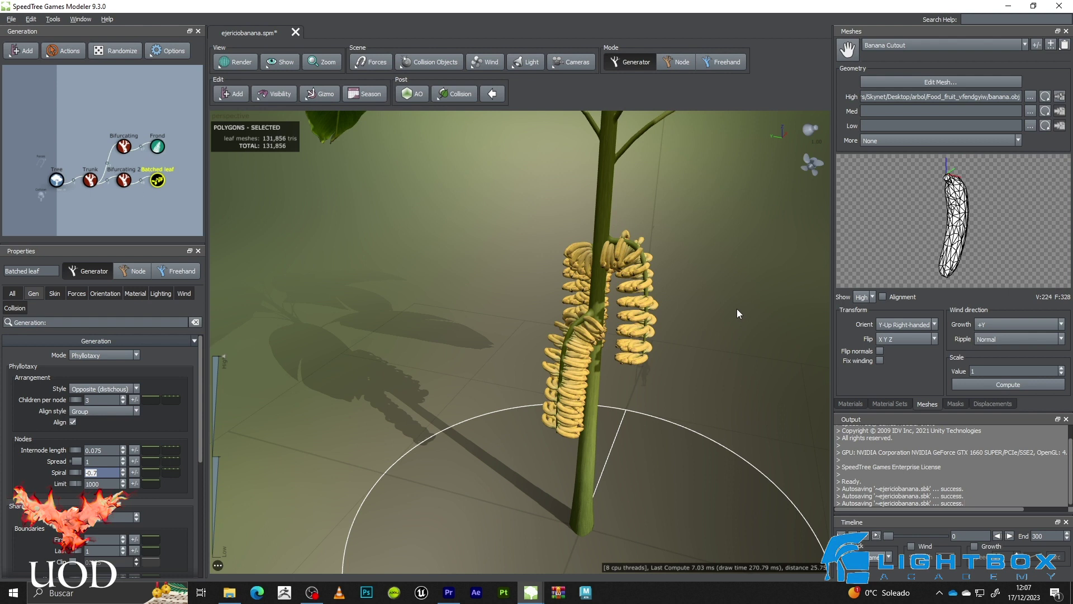
click(737, 309)
scroll(685, 338, up, 4)
mouse_move(685, 338)
mouse_down()
mouse_move(706, 281)
mouse_move(747, 341)
mouse_move(757, 388)
mouse_move(665, 300)
mouse_move(570, 321)
mouse_move(537, 297)
mouse_move(501, 296)
mouse_move(408, 340)
mouse_move(417, 324)
mouse_move(675, 330)
mouse_move(659, 318)
mouse_move(668, 360)
mouse_move(682, 343)
mouse_up()
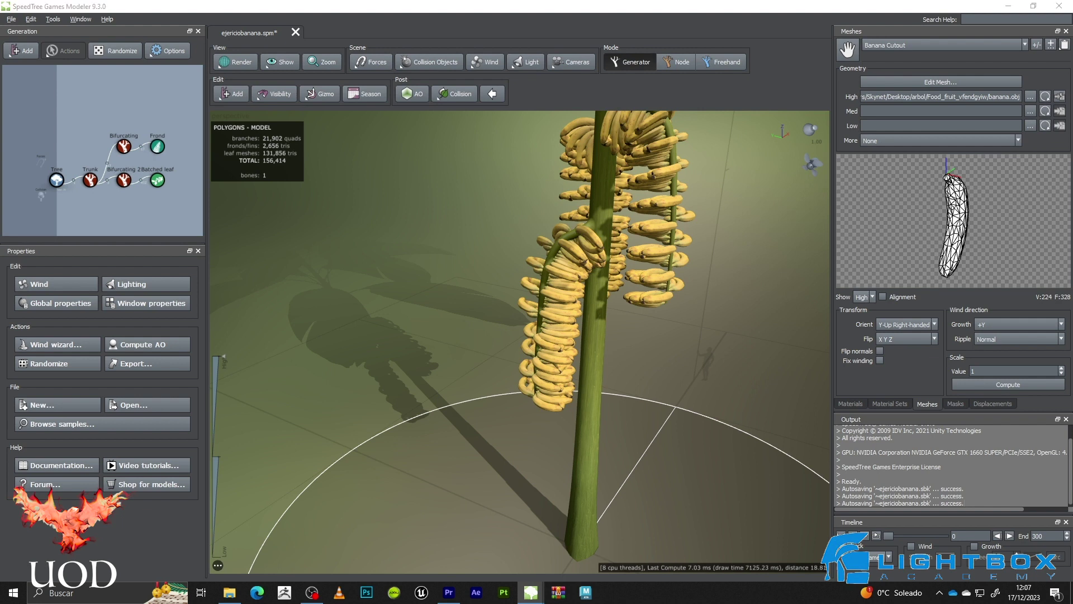
Set the First boundary of the Batched leaf generator to 0.27 so bananas start further along each stem
click(161, 179)
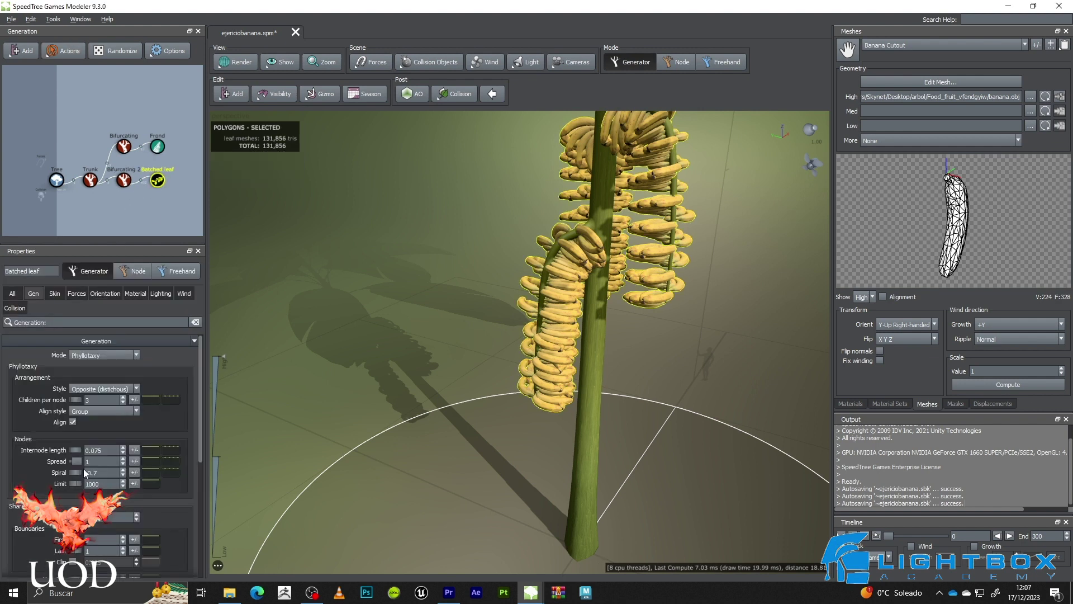
drag(199, 411, 203, 462)
click(89, 442)
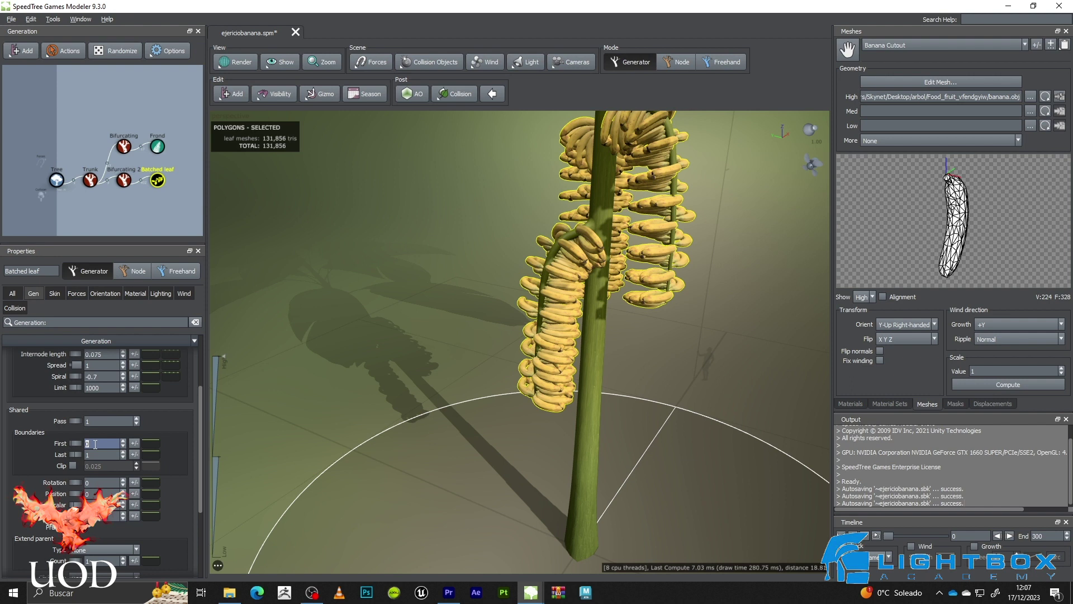
text(.25)
key(Return)
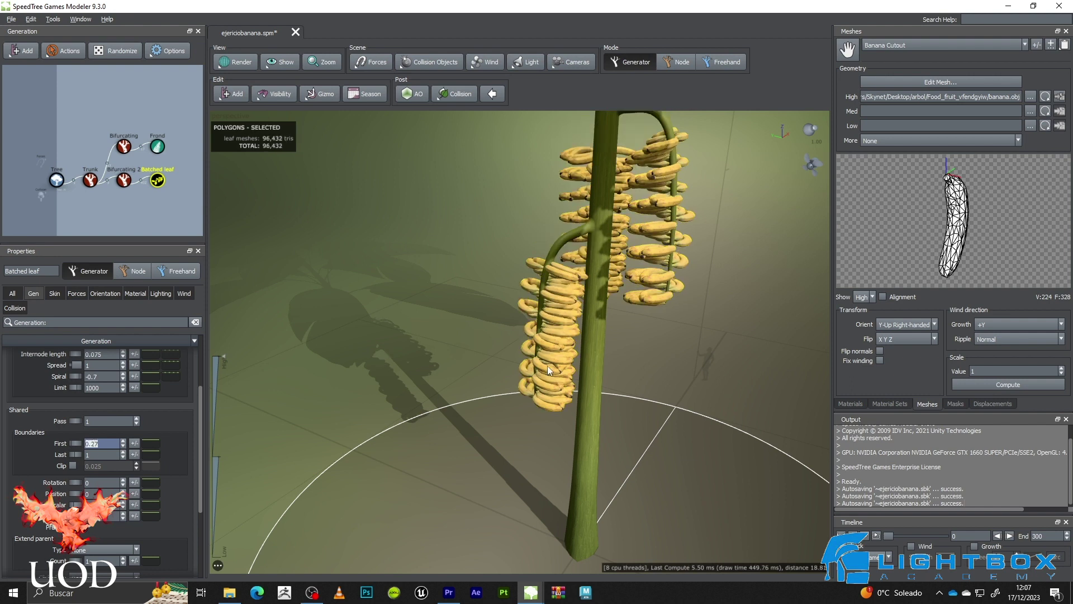
Examine the banana clusters on the hanging stems from several angles and distances
click(548, 261)
scroll(558, 247, down, 2)
scroll(557, 244, up, 3)
drag(607, 325, 585, 307)
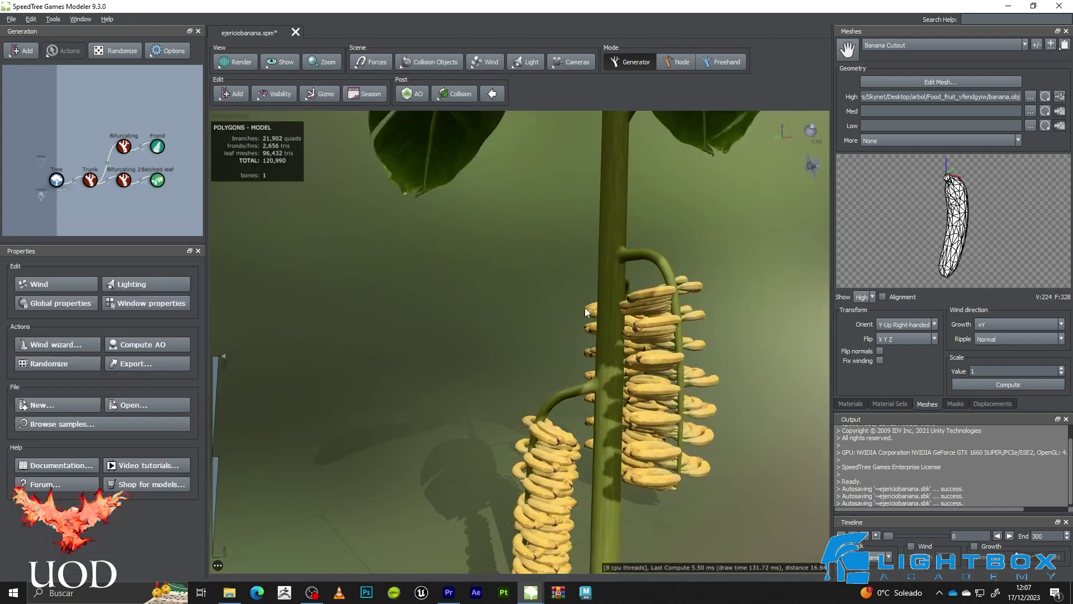
middle_drag(579, 397, 543, 245)
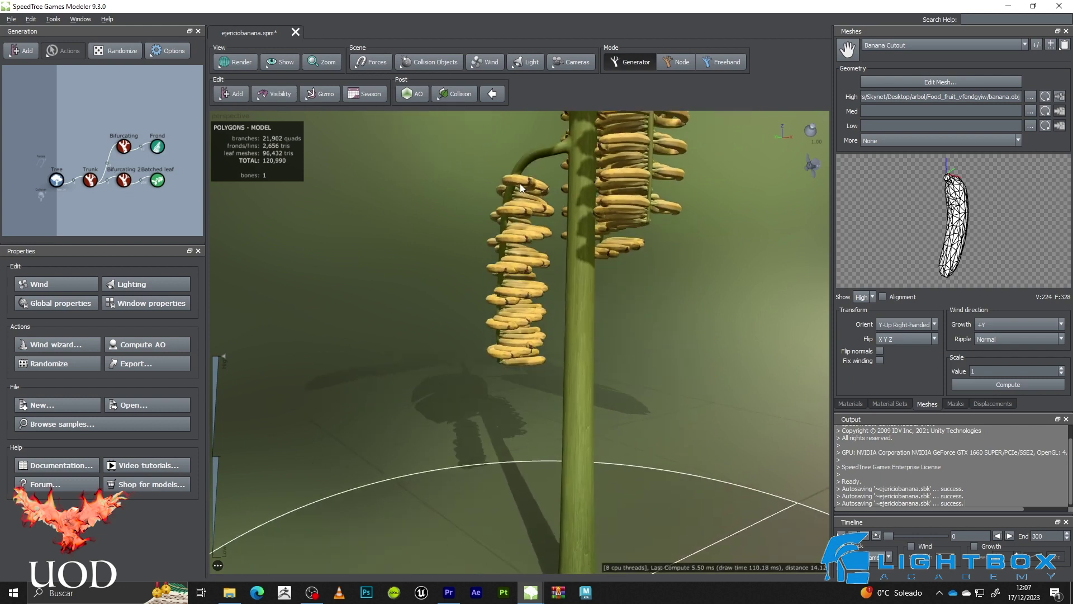
scroll(535, 189, down, 2)
drag(534, 189, 526, 257)
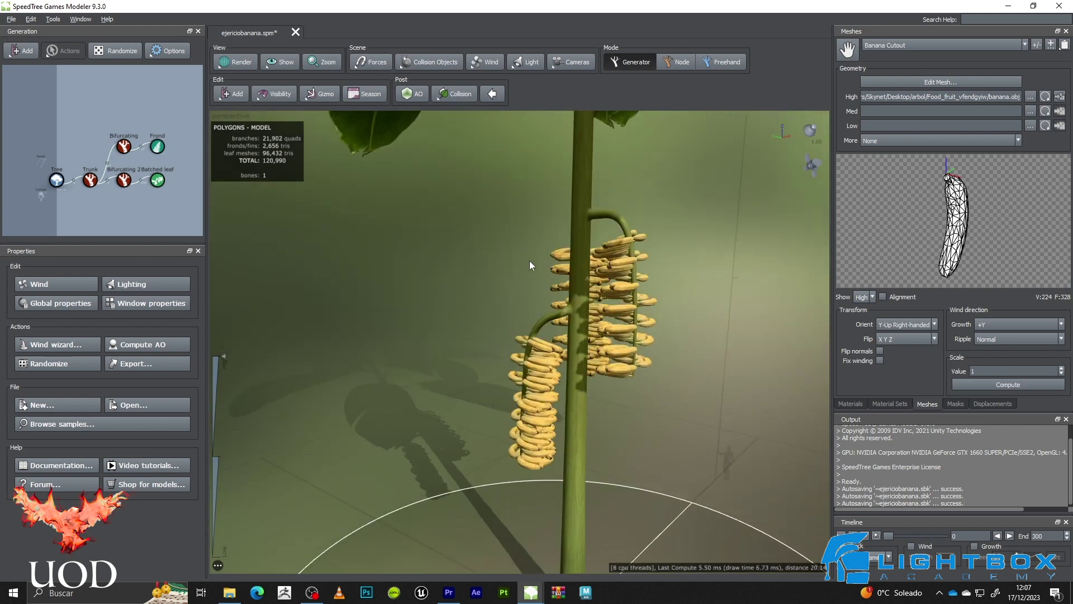
scroll(586, 297, up, 3)
drag(582, 284, 616, 279)
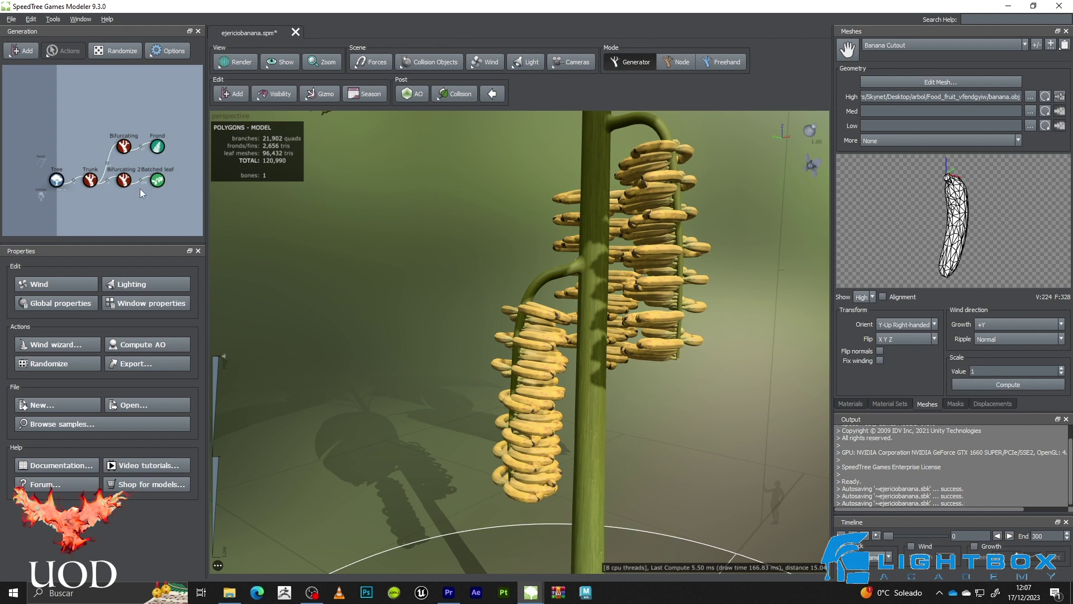
Thin the Bifurcating 2 stems by lowering both ends of the Parent curve for skin radius % of parent
click(124, 179)
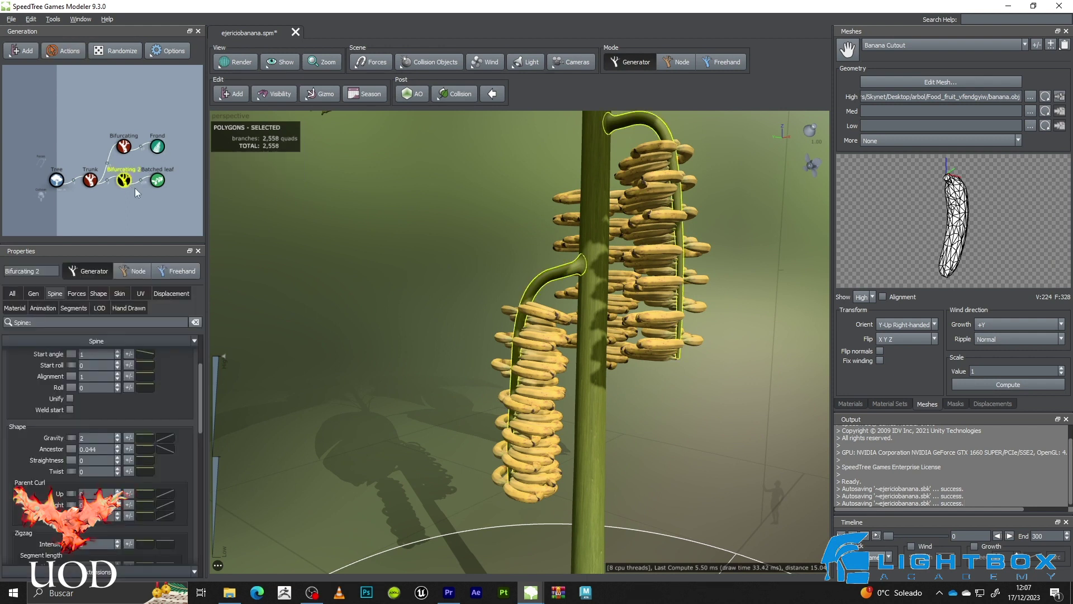
scroll(35, 383, up, 3)
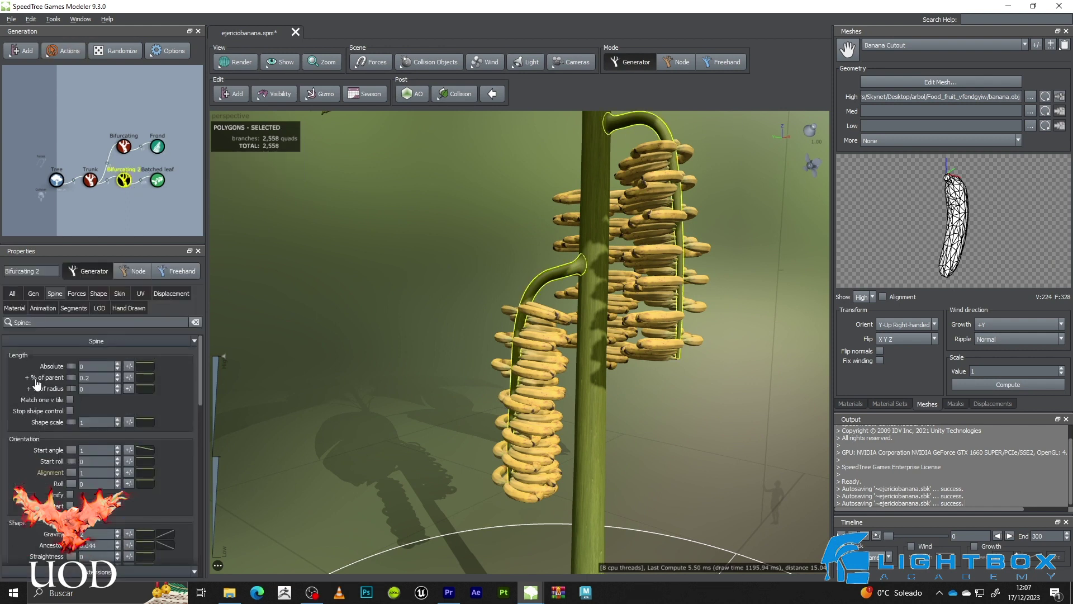
click(119, 293)
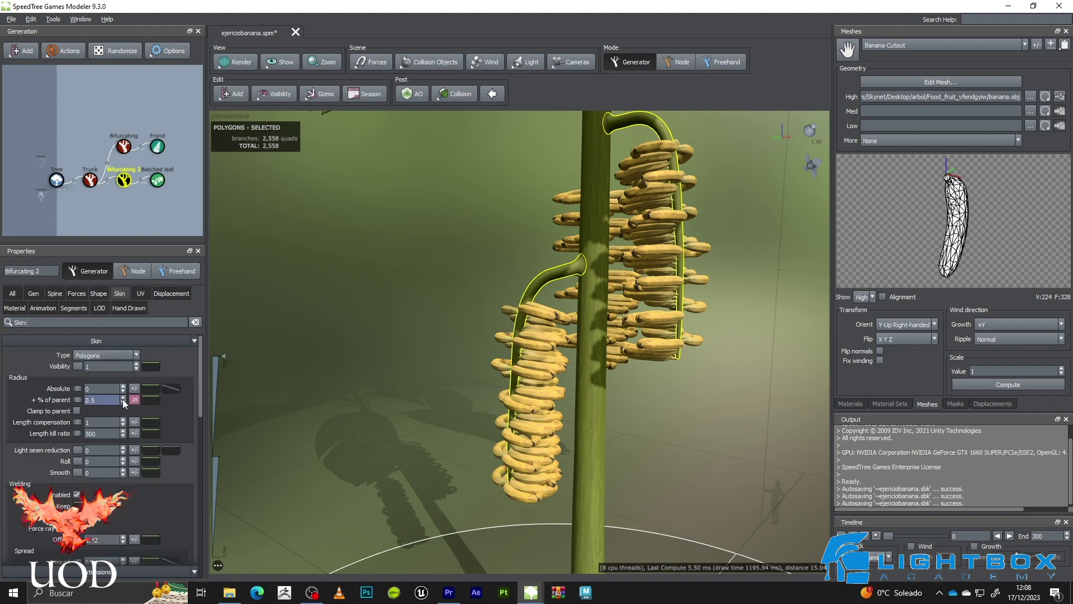
click(151, 399)
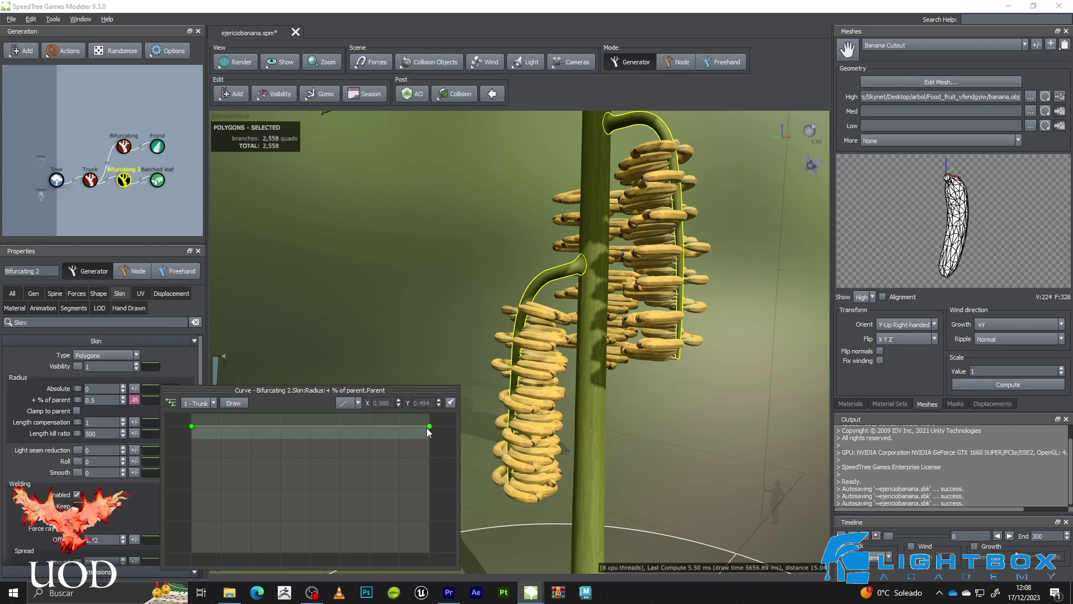
drag(432, 431, 436, 462)
drag(192, 444, 192, 467)
right_drag(672, 407, 628, 304)
mouse_move(628, 304)
mouse_down()
mouse_move(638, 339)
mouse_move(620, 306)
mouse_up()
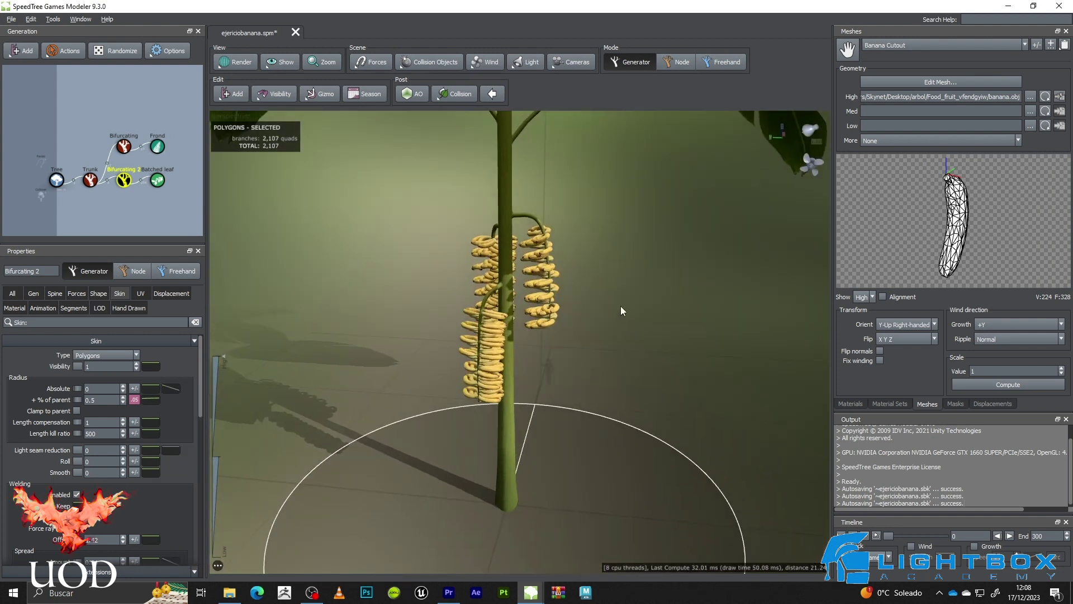
click(620, 310)
scroll(603, 313, up, 5)
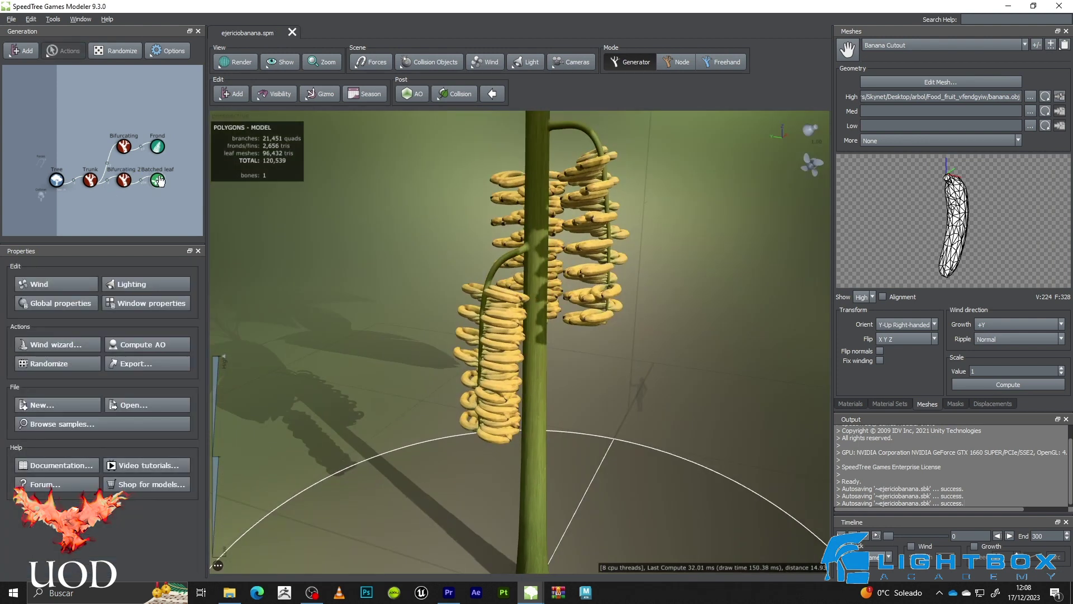
Try adjusting the Sink value of the Batched leaf generator and undo the change
click(158, 180)
scroll(38, 430, down, 2)
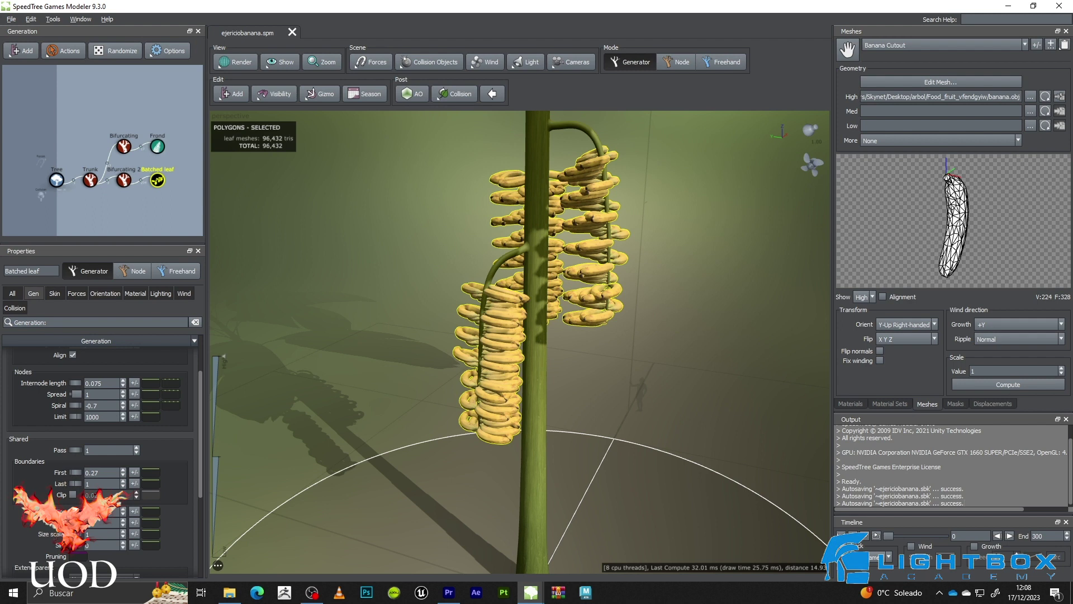
drag(79, 549, 79, 497)
key(ctrl+z)
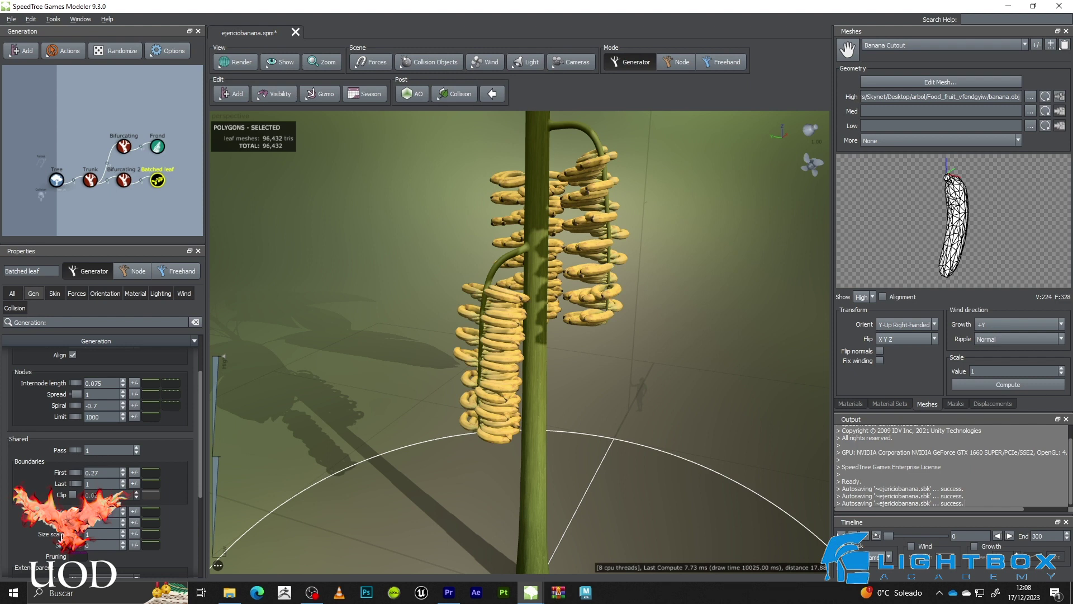
scroll(38, 514, down, 2)
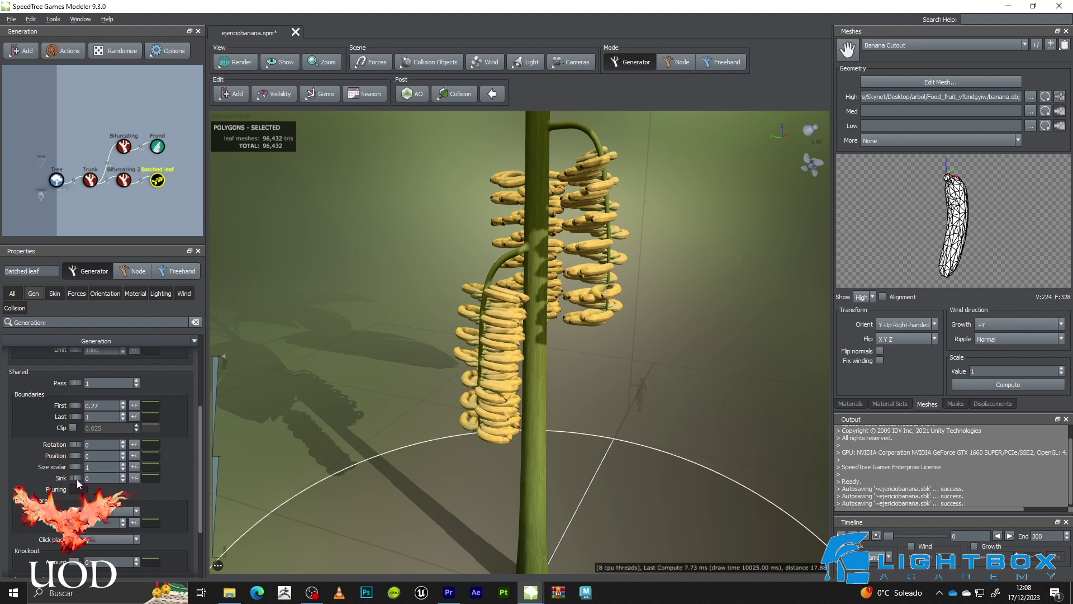
scroll(56, 494, down, 3)
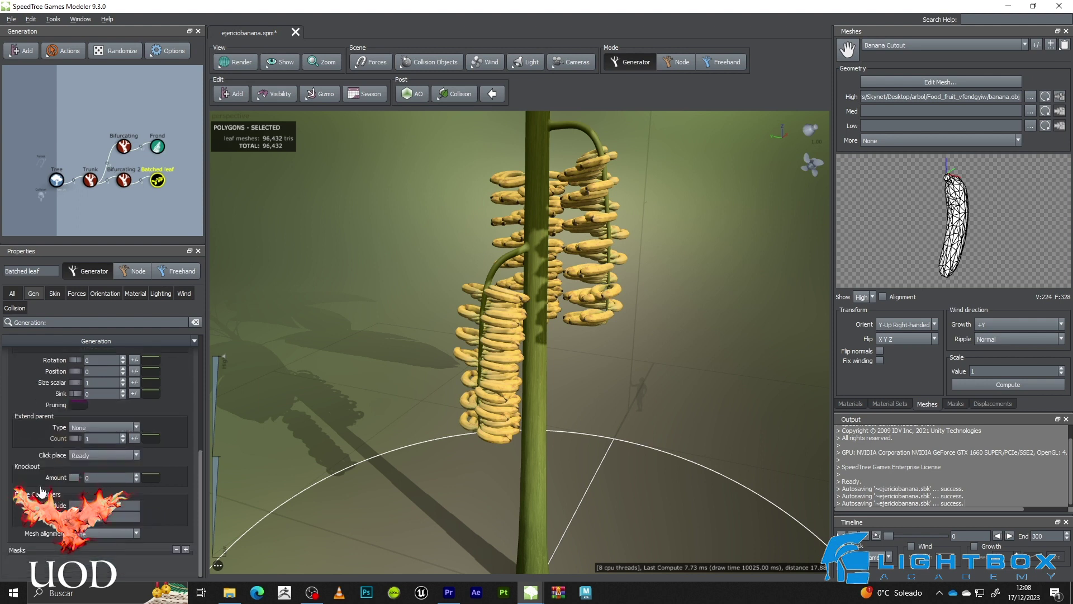
scroll(158, 416, up, 5)
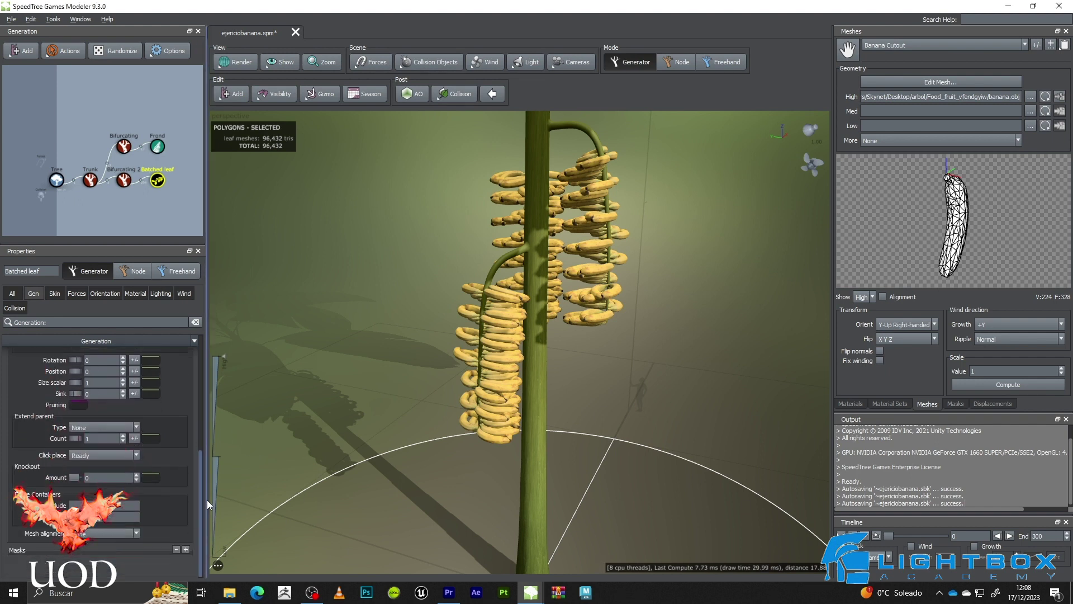
scroll(200, 370, up, 1)
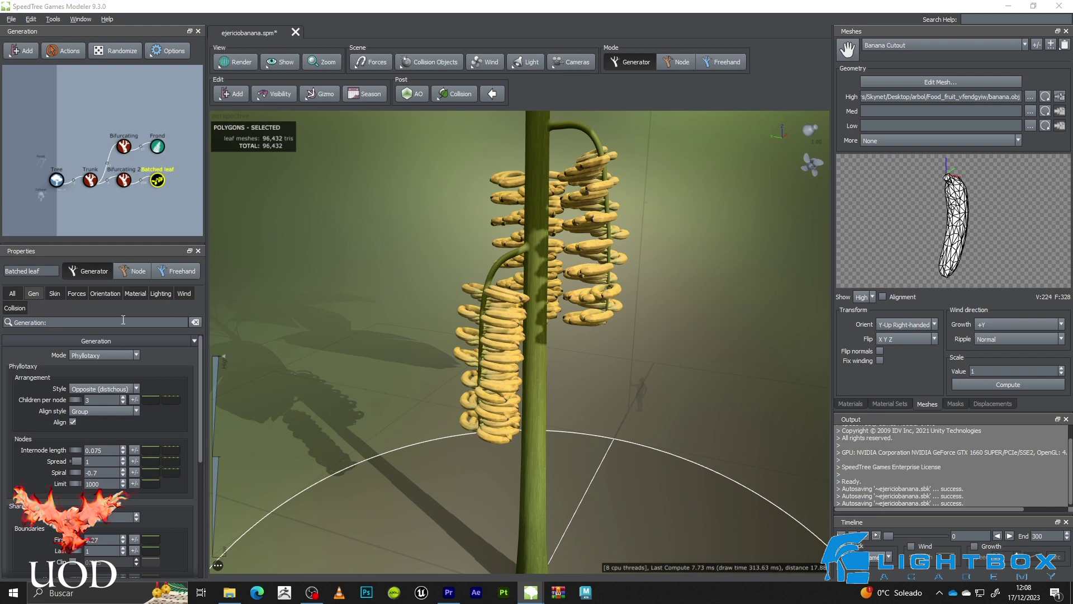
Lower the start of the Batched leaf generator's Size Parent curve so bananas shrink toward the upper part of each stem
click(56, 294)
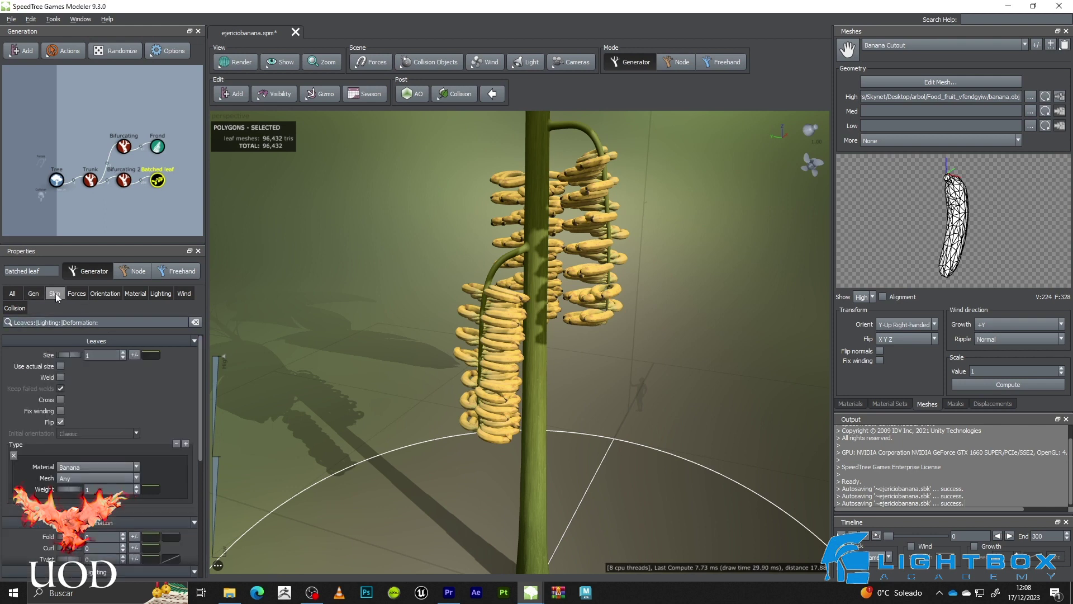
click(150, 354)
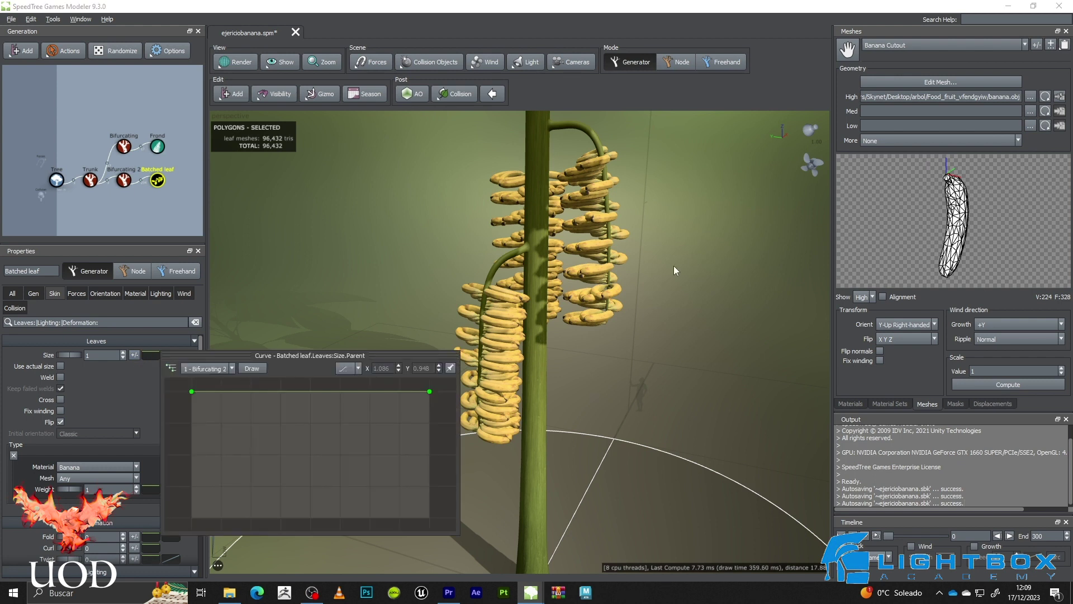
scroll(441, 240, up, 3)
mouse_move(442, 241)
mouse_down()
mouse_move(521, 305)
mouse_move(510, 298)
mouse_move(535, 367)
mouse_move(444, 280)
mouse_move(461, 320)
mouse_move(559, 319)
mouse_move(549, 302)
mouse_move(515, 332)
mouse_move(519, 307)
mouse_move(528, 334)
mouse_move(555, 257)
mouse_move(548, 230)
mouse_move(515, 350)
mouse_move(491, 339)
mouse_move(482, 361)
mouse_move(434, 377)
mouse_move(443, 284)
mouse_move(442, 300)
mouse_move(467, 319)
mouse_move(423, 239)
mouse_up()
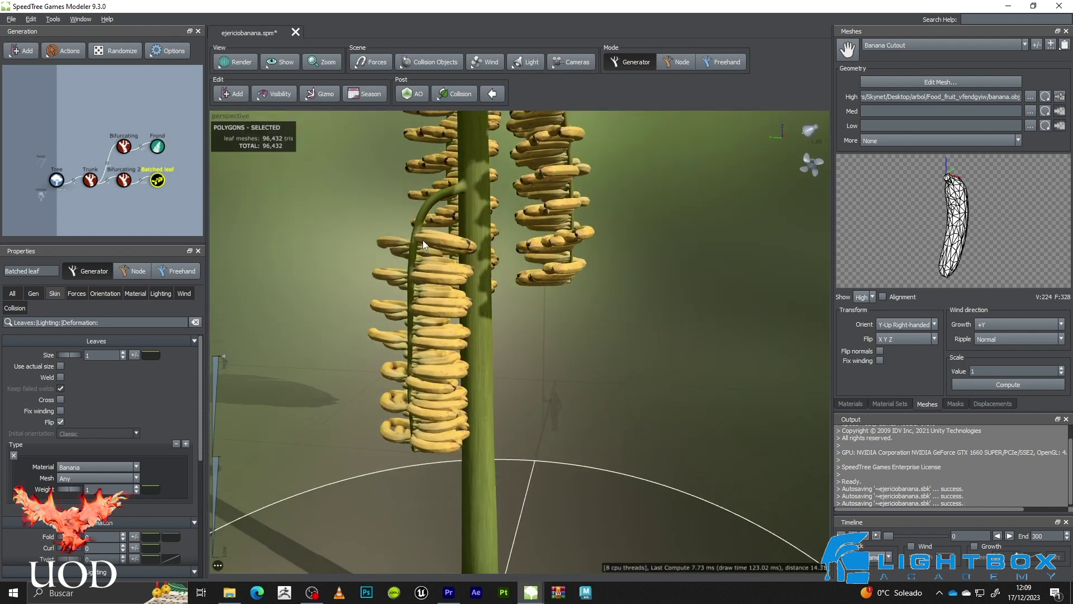
click(150, 355)
drag(191, 391, 195, 450)
click(612, 368)
scroll(539, 321, down, 3)
drag(539, 320, 461, 256)
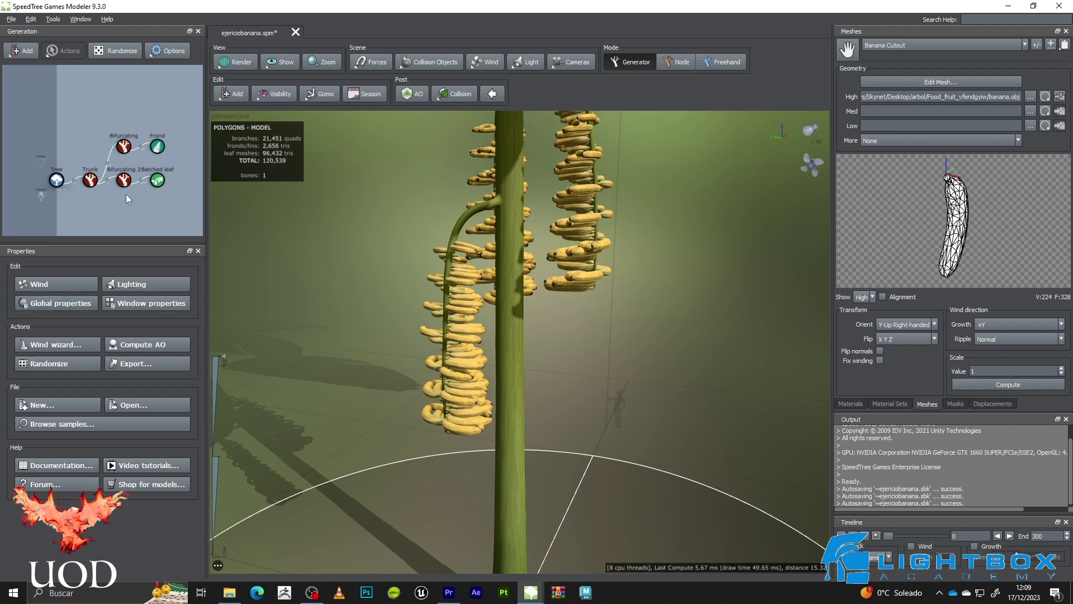
Try a Deformation Fold of -0.52 on the Batched leaf generator and undo the change
click(159, 180)
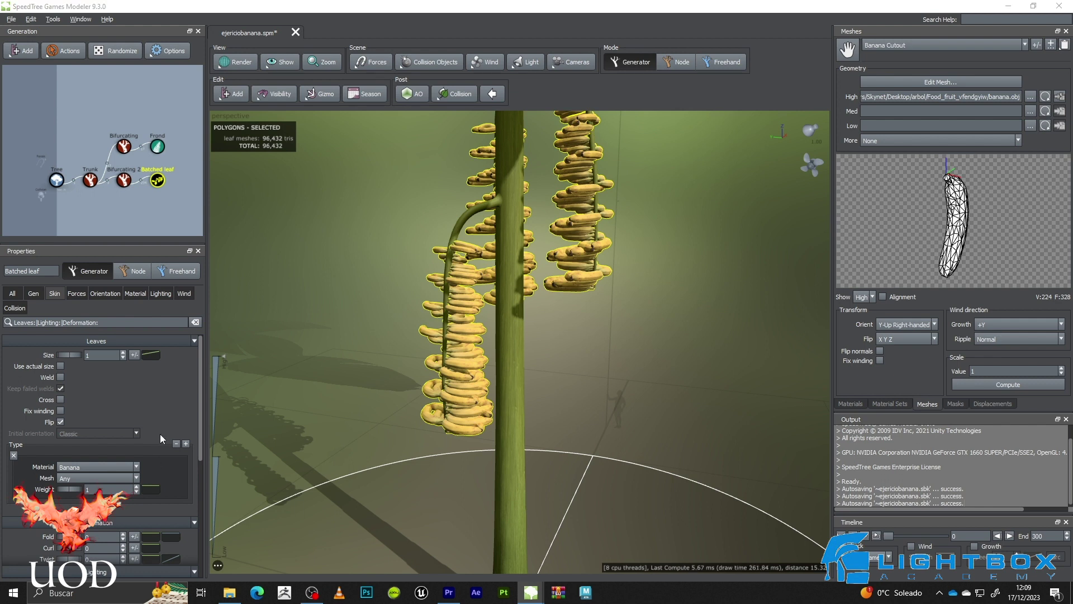
drag(199, 377, 205, 451)
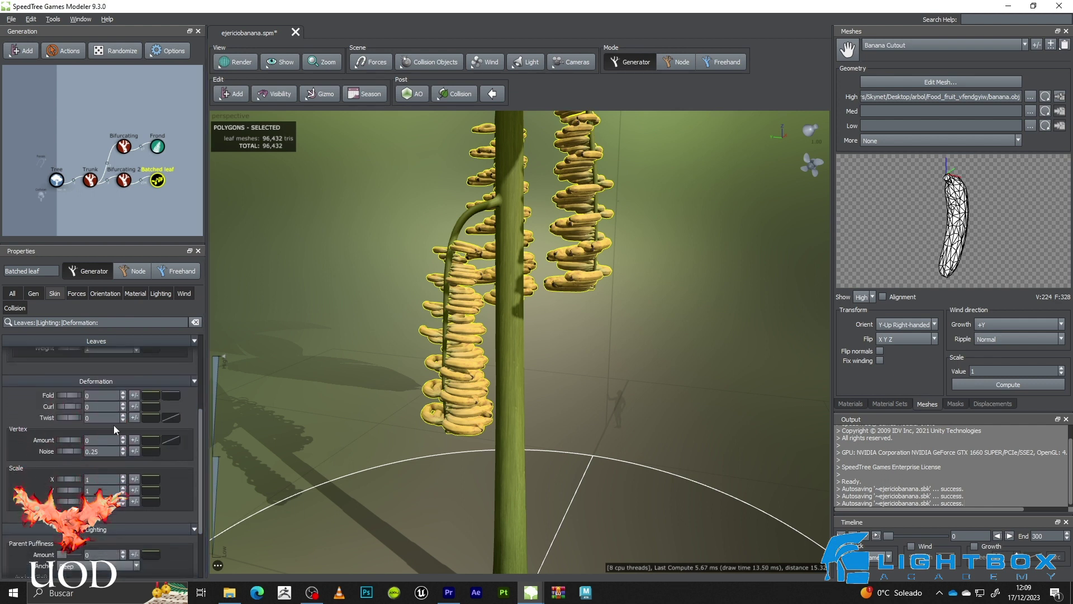
mouse_move(74, 393)
mouse_down()
mouse_move(96, 398)
mouse_move(53, 398)
mouse_up()
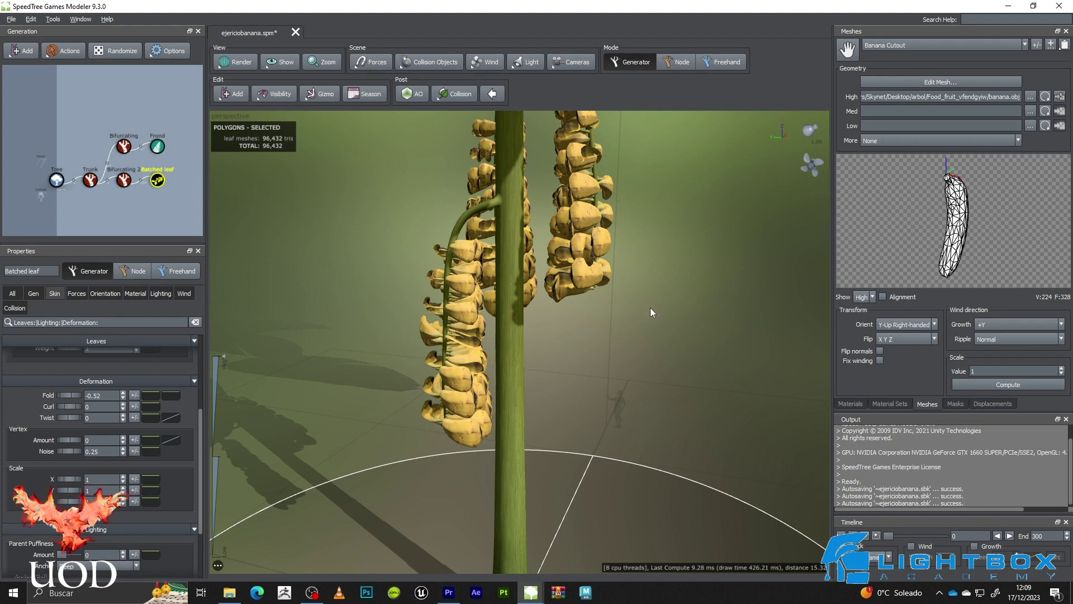
key(ctrl+z)
click(90, 398)
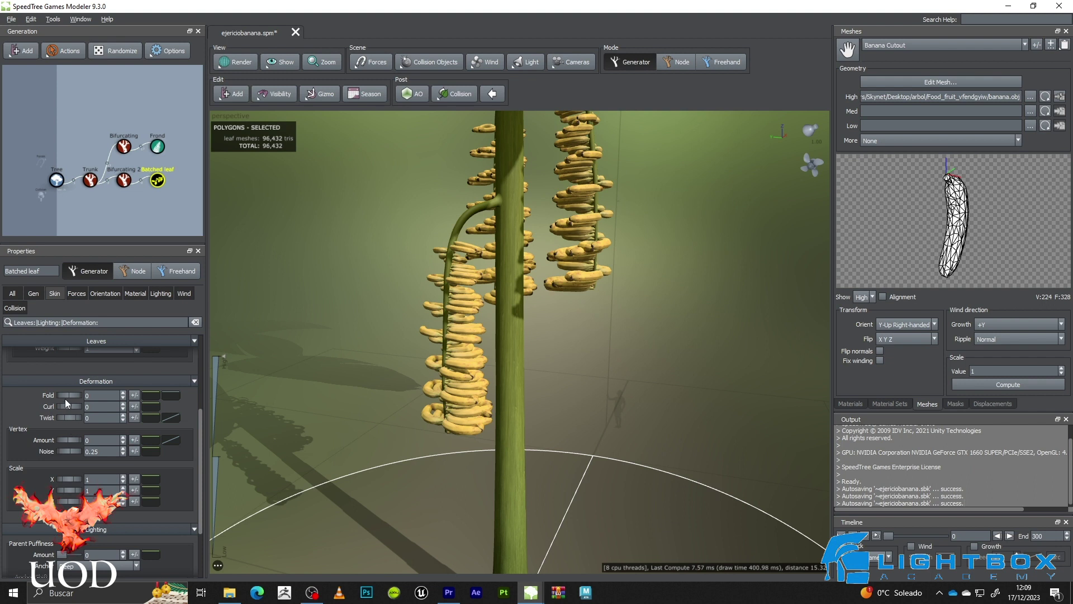
Try raising the Deformation Fold of the bananas above zero and undo the change
click(97, 293)
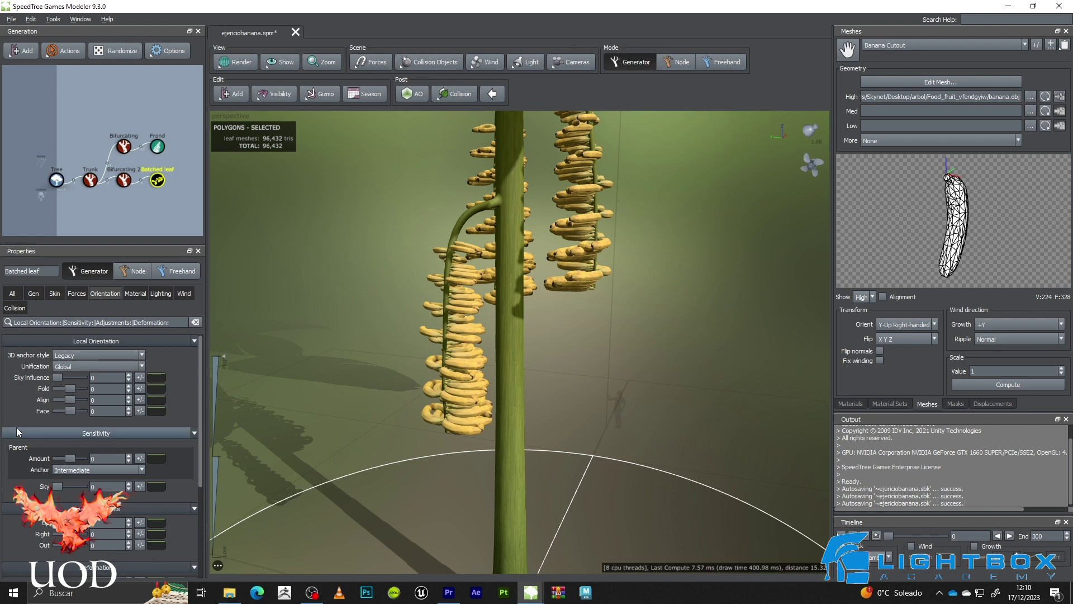
drag(200, 381, 199, 435)
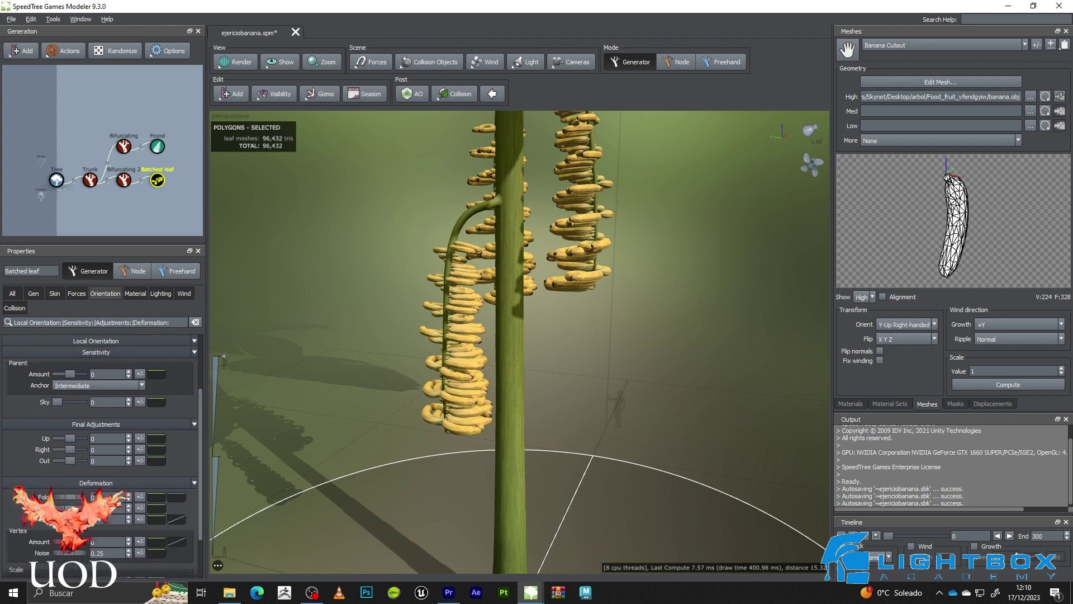
mouse_move(69, 498)
mouse_down()
mouse_move(84, 497)
mouse_move(60, 497)
mouse_move(78, 497)
mouse_up()
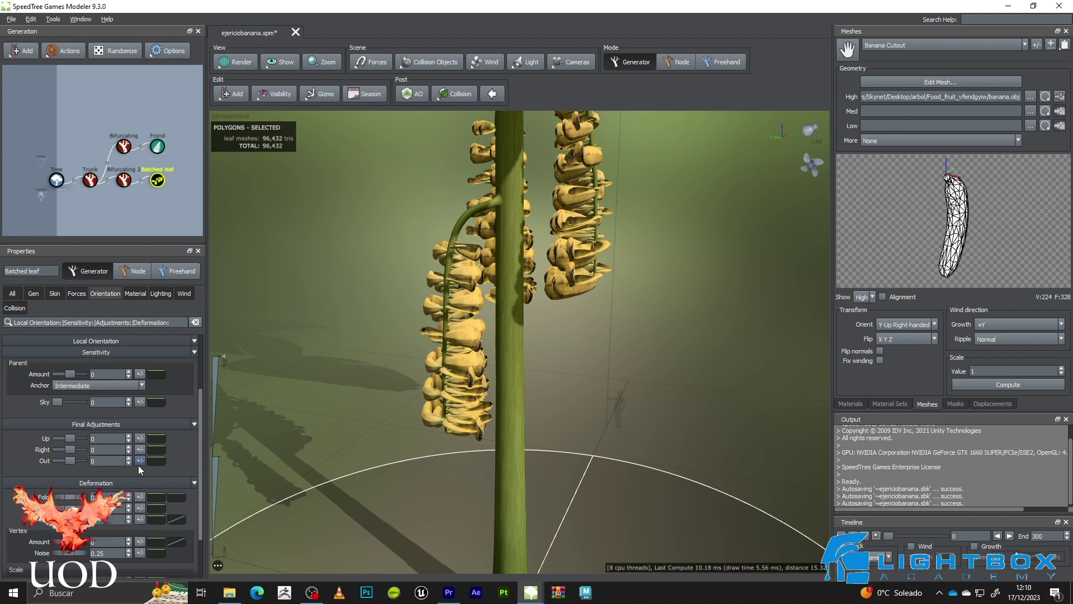
click(54, 294)
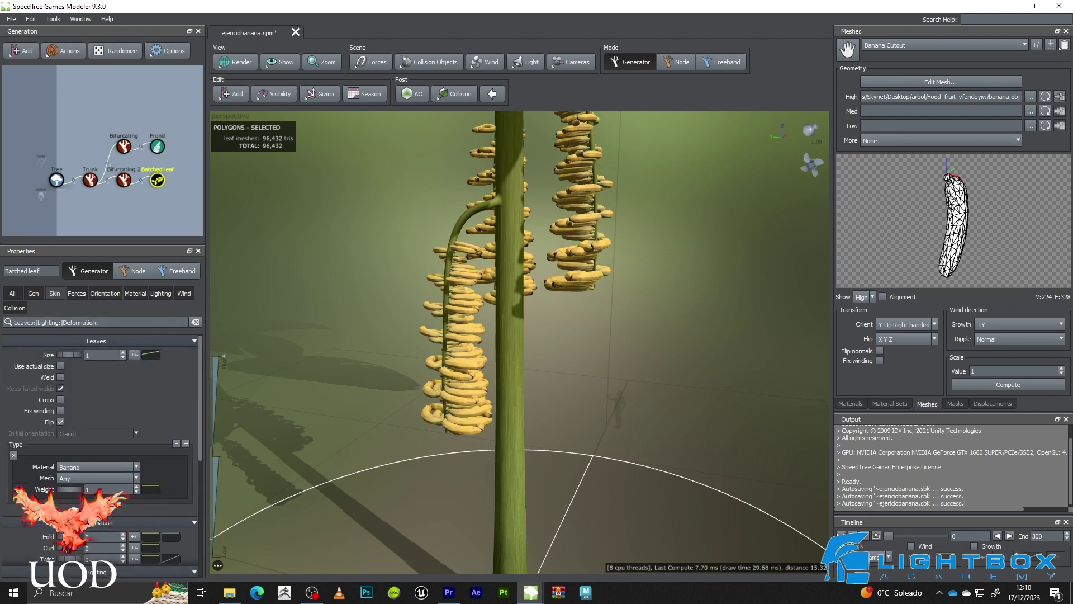
Set the bananas' Local Orientation to Fold -0.75 and Align -0.06
click(98, 294)
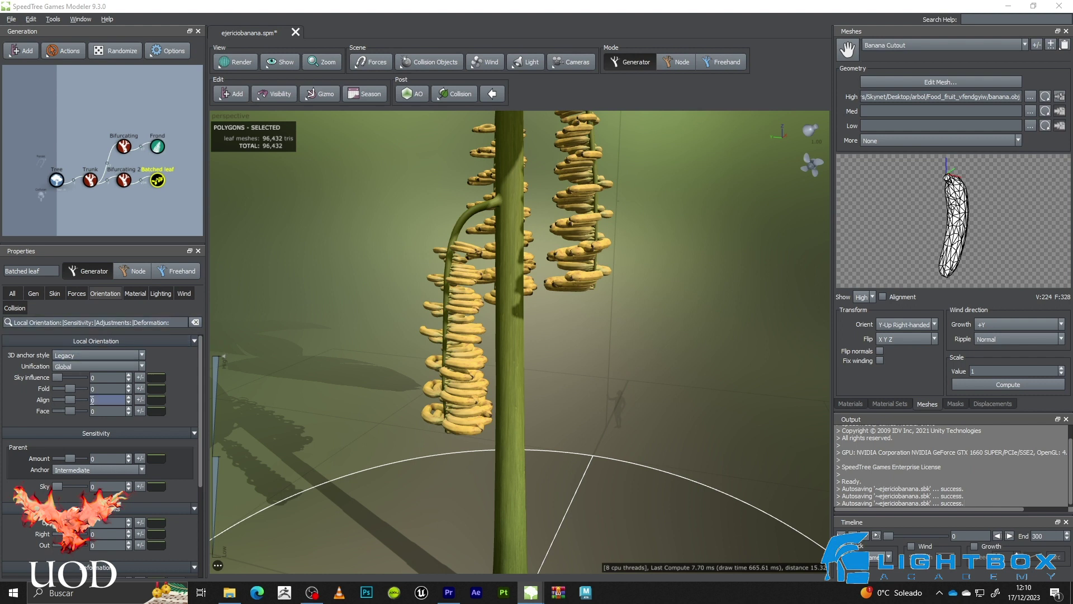
double_click(116, 388)
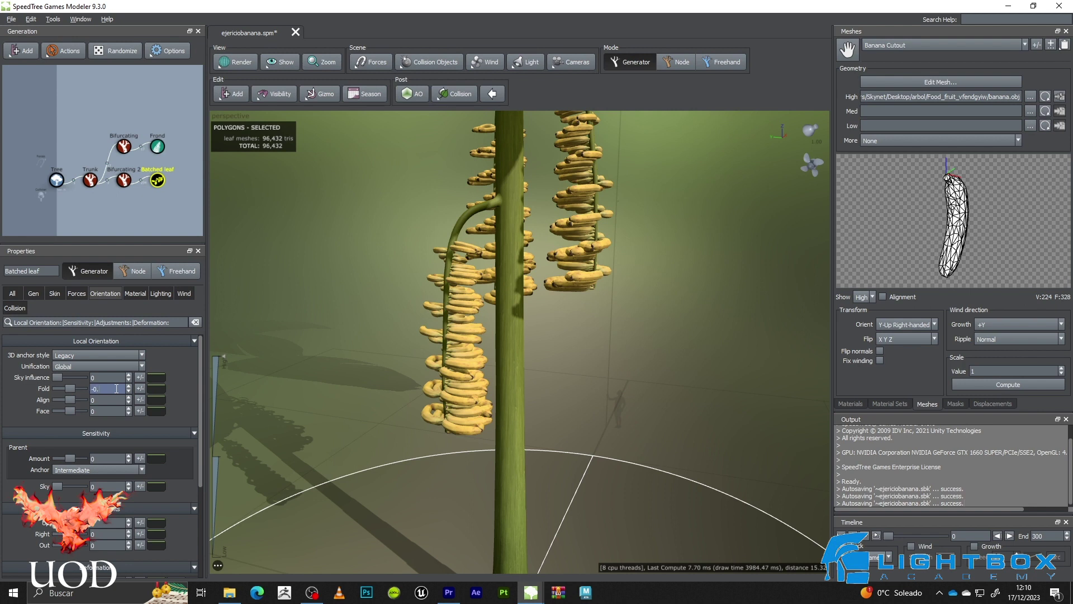
key(Return)
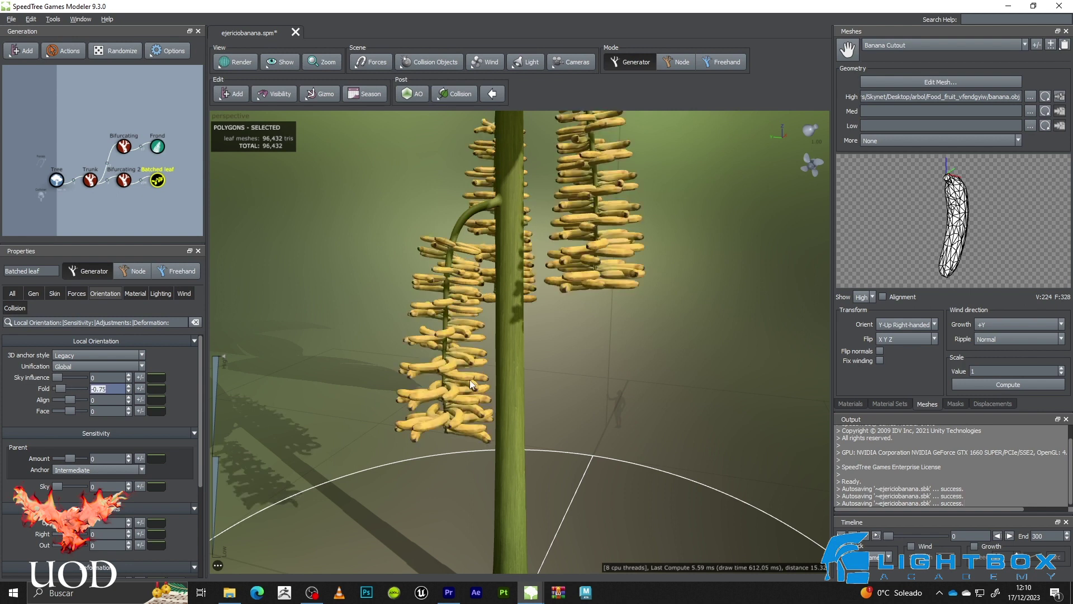
click(115, 398)
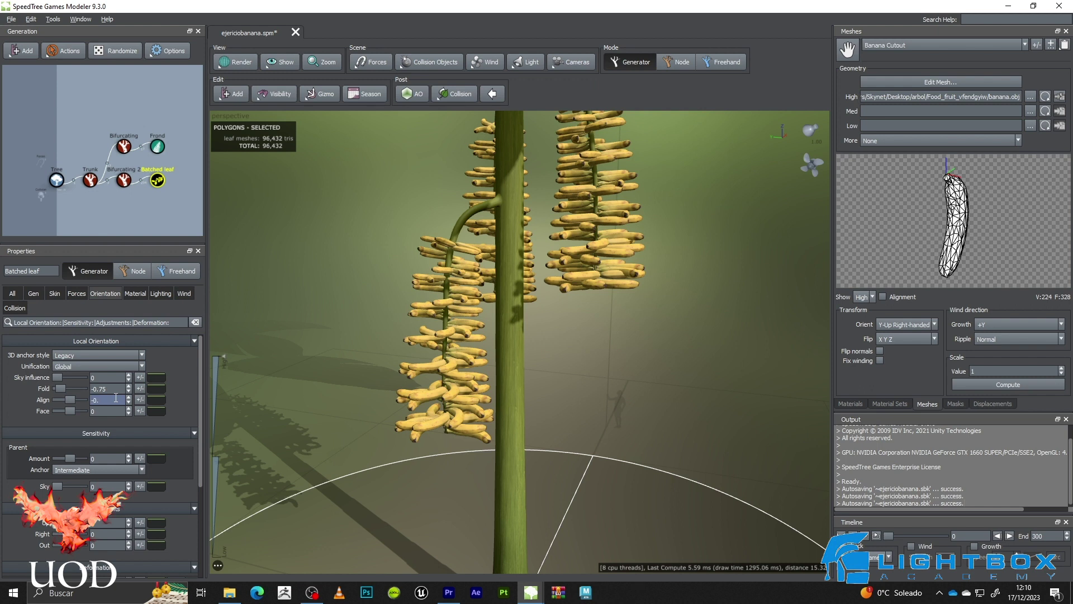
text(-0.06)
key(Return)
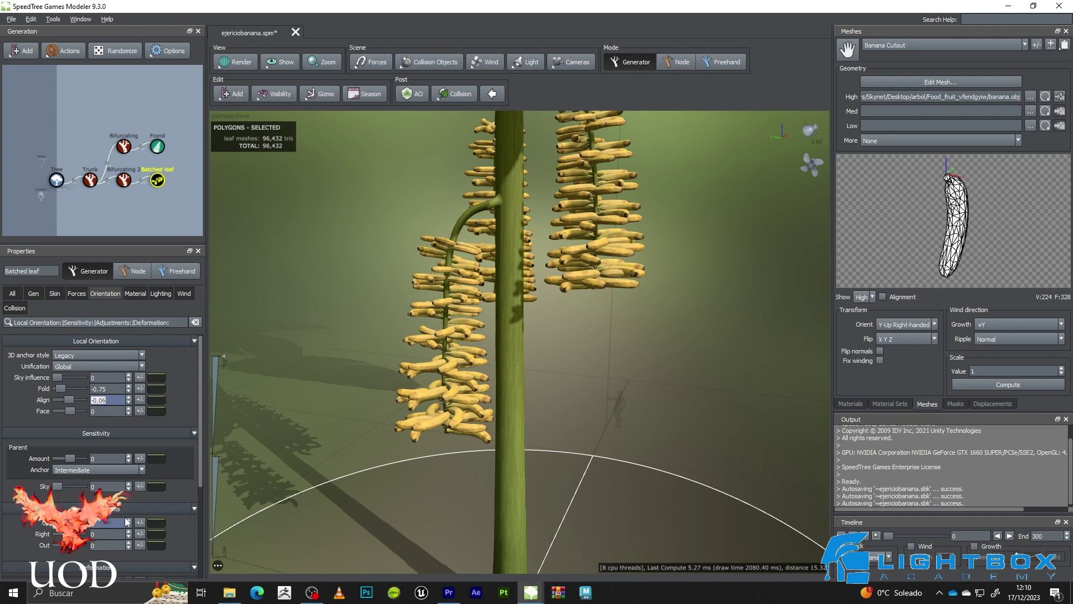
Adjust Up in the bananas' Final Adjustments and set Right to 0.4 so they wrap along the stems
drag(69, 522, 75, 534)
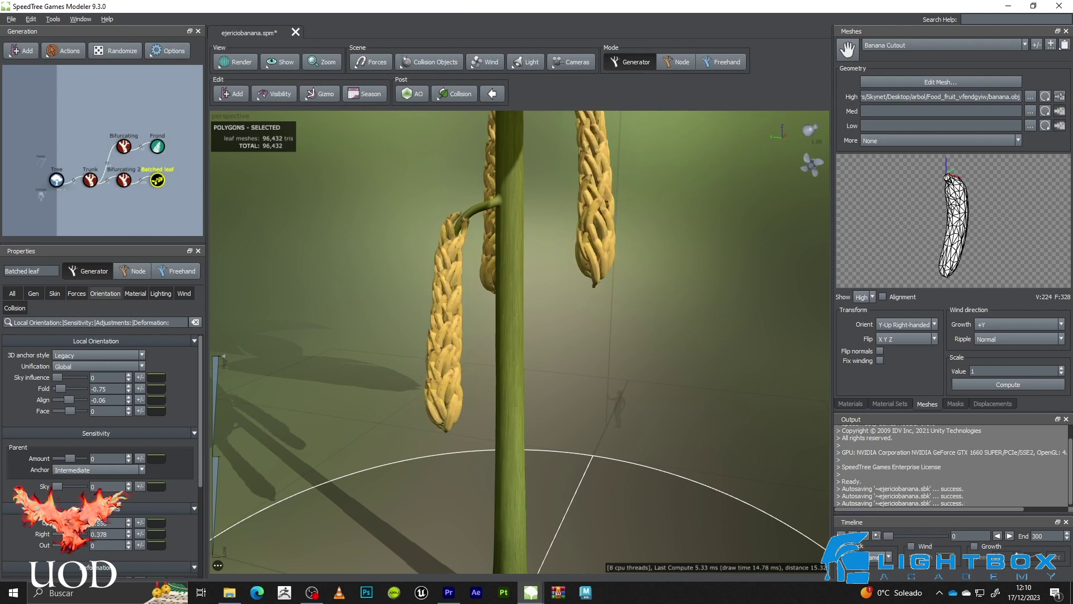
scroll(612, 347, up, 3)
drag(611, 347, 531, 384)
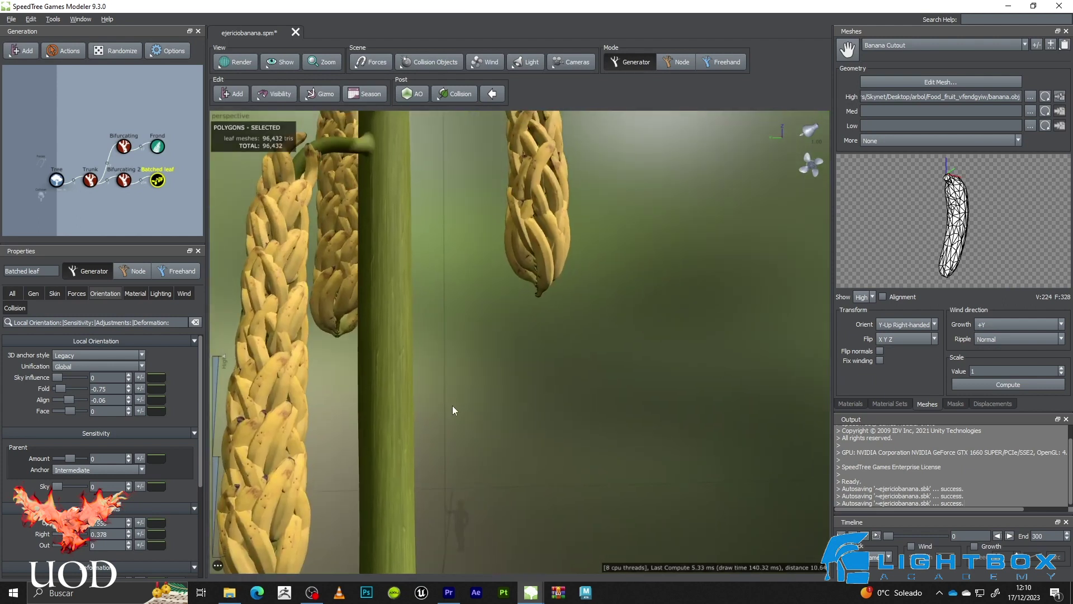
middle_drag(452, 406, 476, 383)
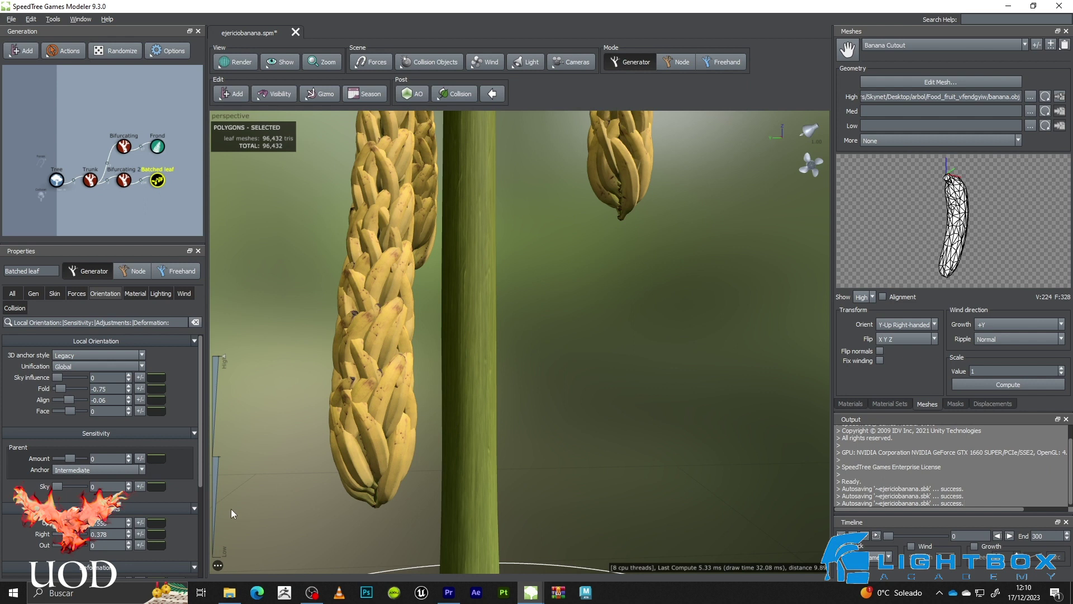
text(0.4)
key(Return)
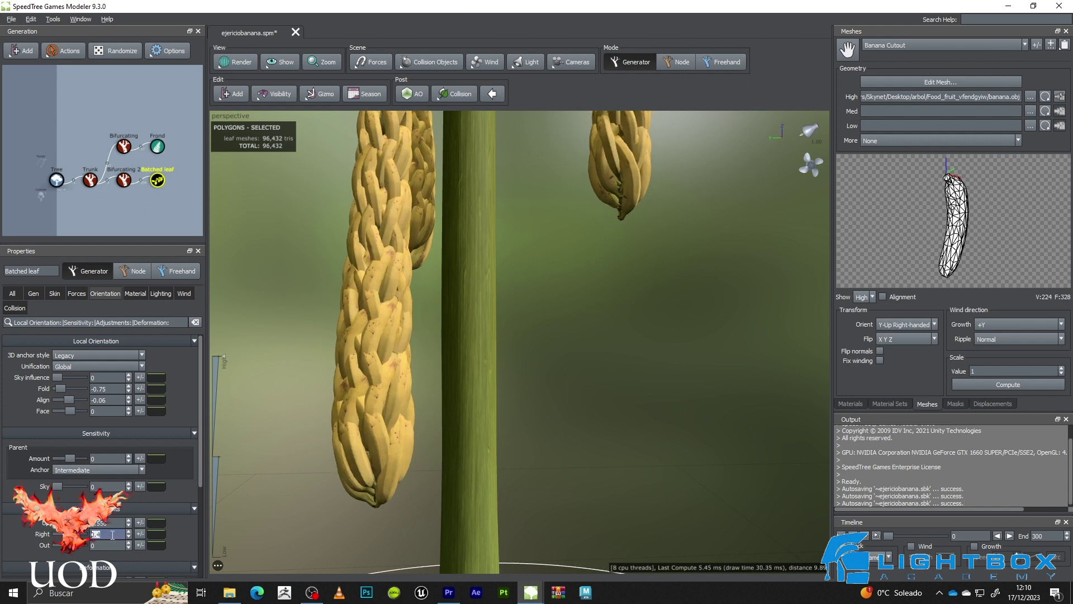
Set the Out final adjustment of the bananas to 0.066 and refine their Up value
drag(77, 522, 72, 550)
click(96, 523)
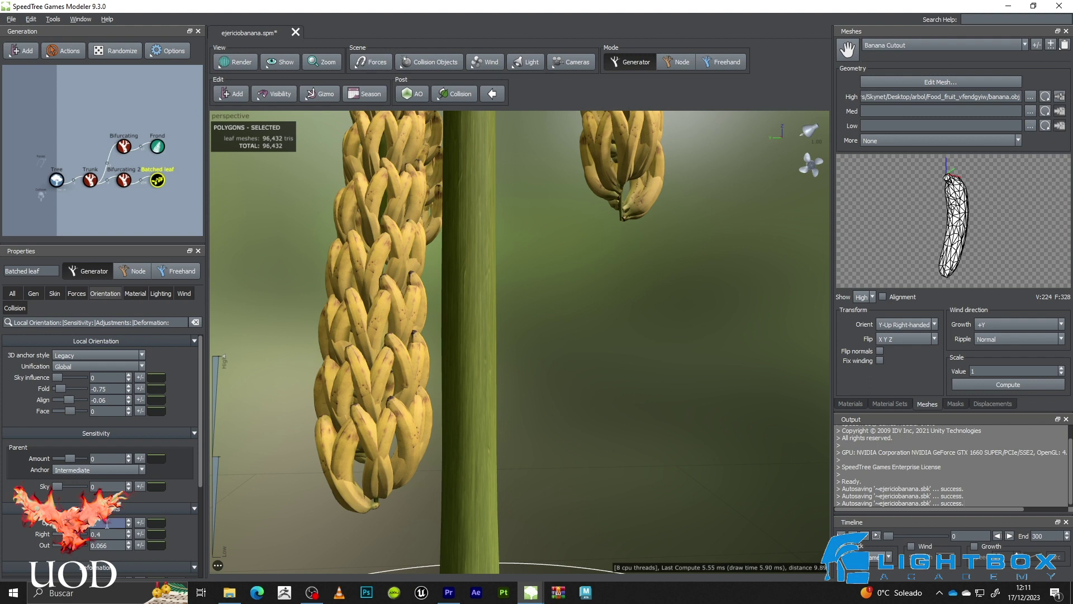
key(Return)
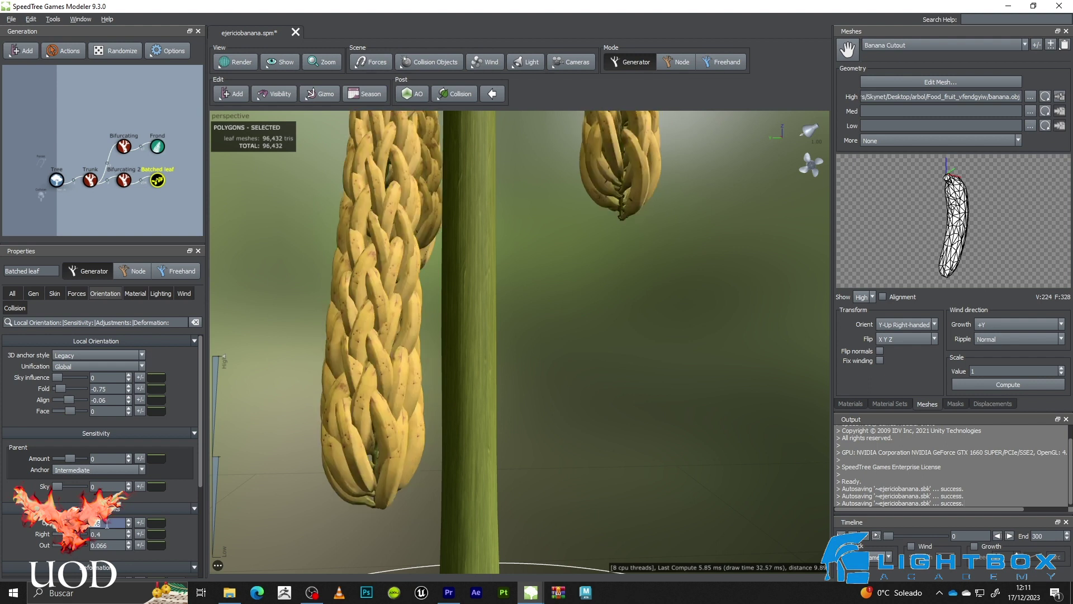
key(Return)
click(521, 304)
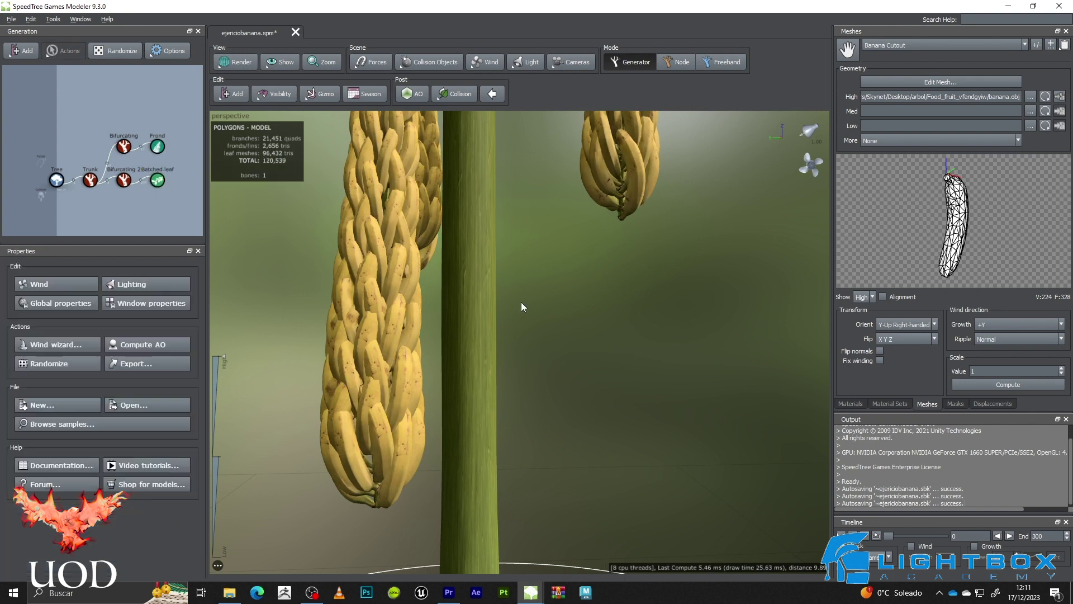
Add a random variance of 0.04 to the Out final adjustment of the Batched leaf generator
scroll(523, 311, down, 5)
middle_drag(591, 246, 591, 265)
drag(592, 261, 624, 316)
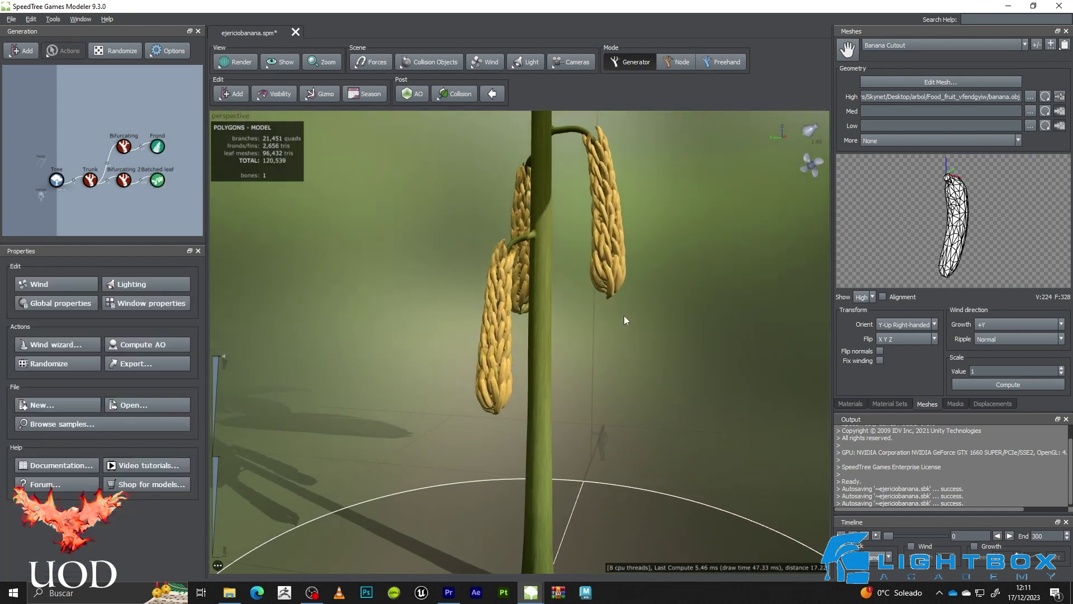
scroll(635, 382, up, 3)
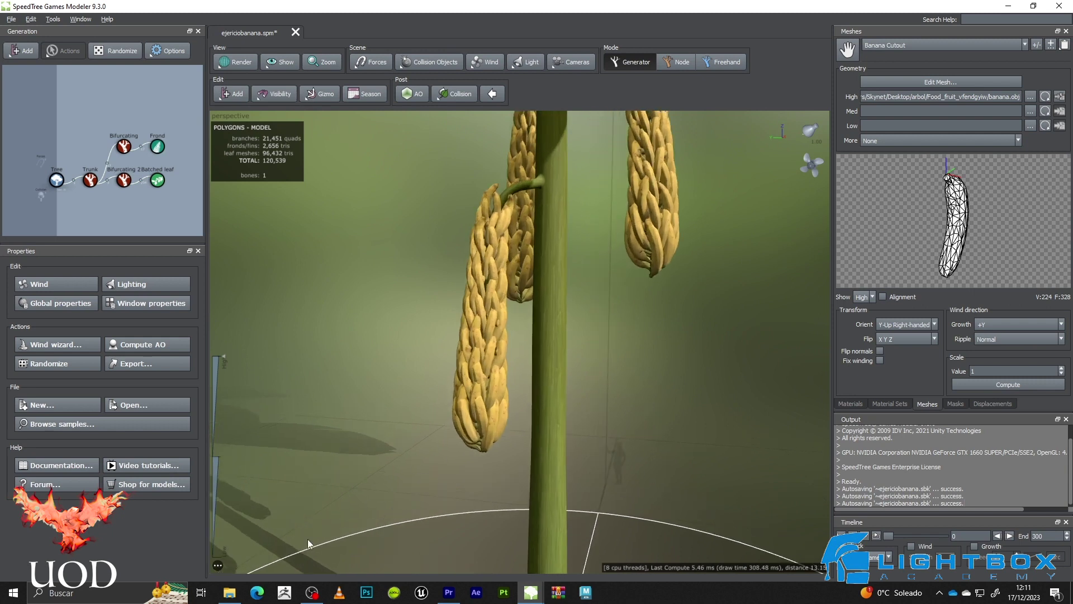
click(158, 180)
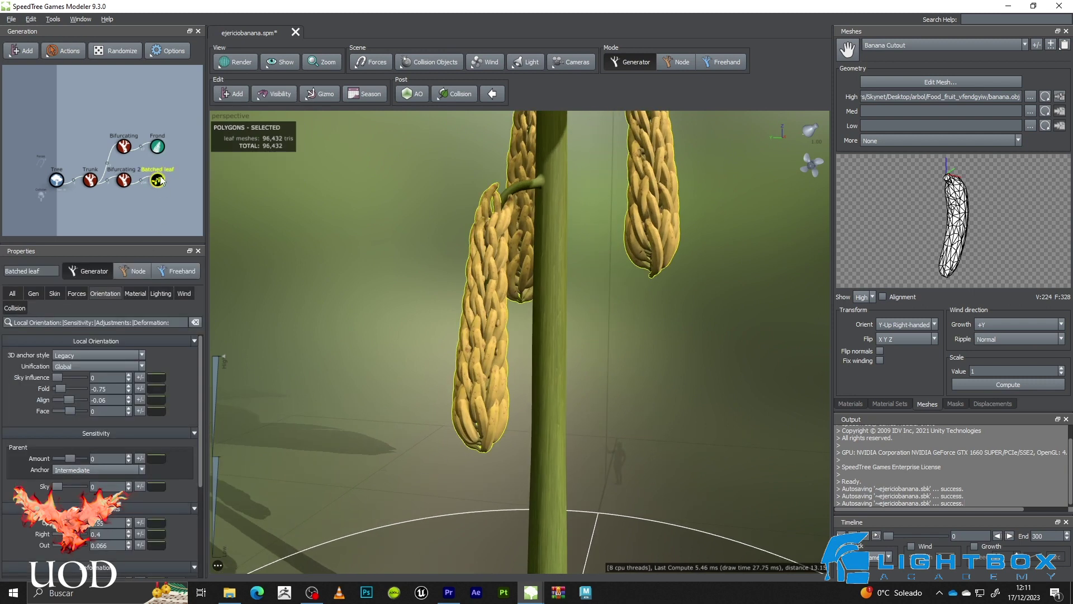
click(142, 546)
drag(260, 475, 283, 500)
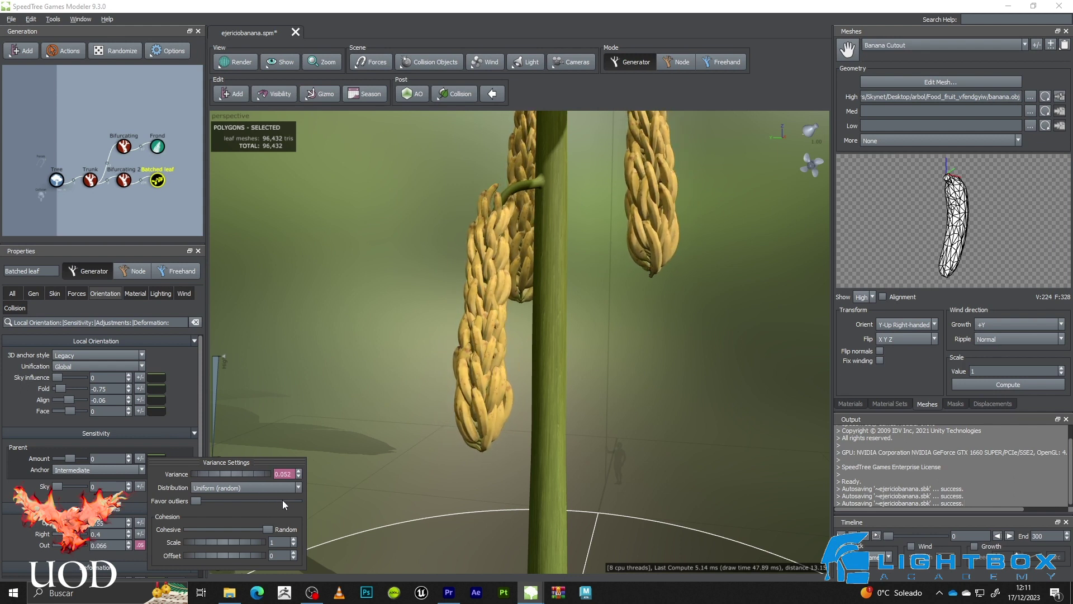
double_click(292, 472)
text(0.054)
click(291, 472)
text(0.04)
key(Return)
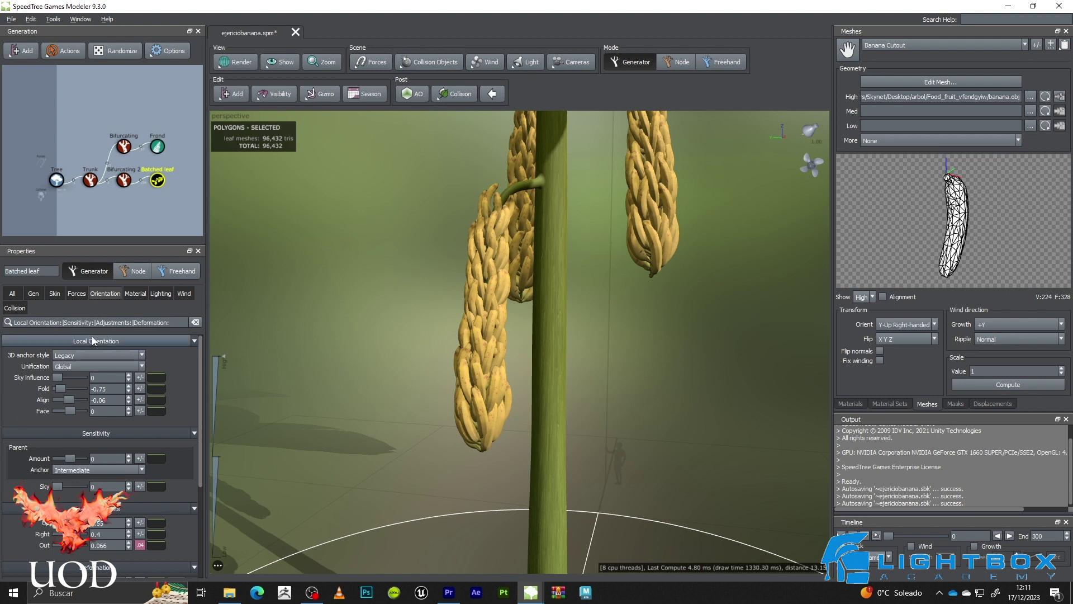
Lower the starting point of the bananas' Size Parent curve further, to about 0.44
click(54, 293)
click(151, 356)
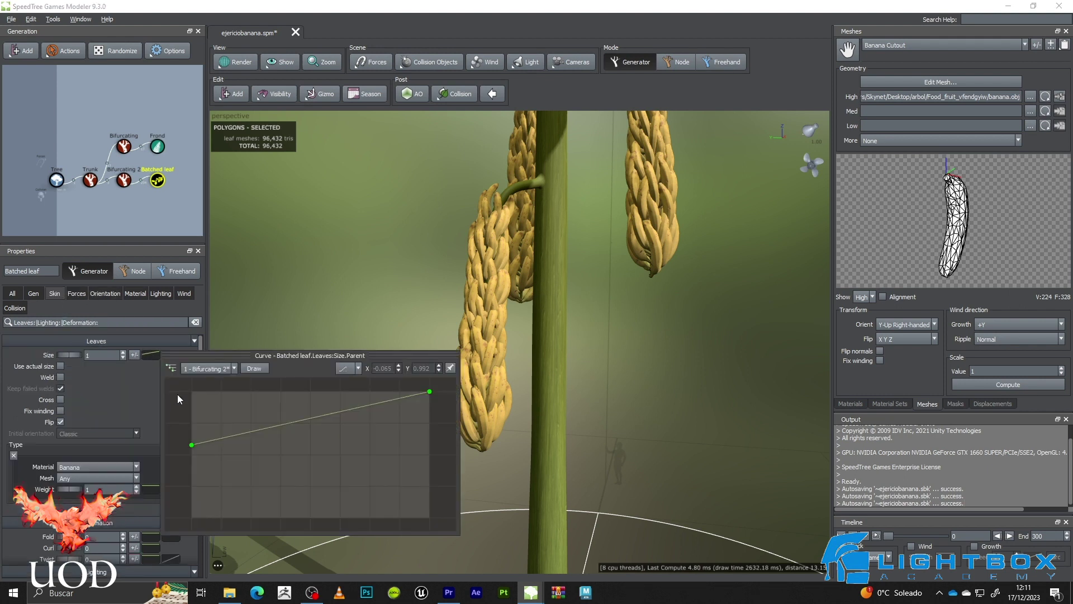
drag(191, 447, 192, 465)
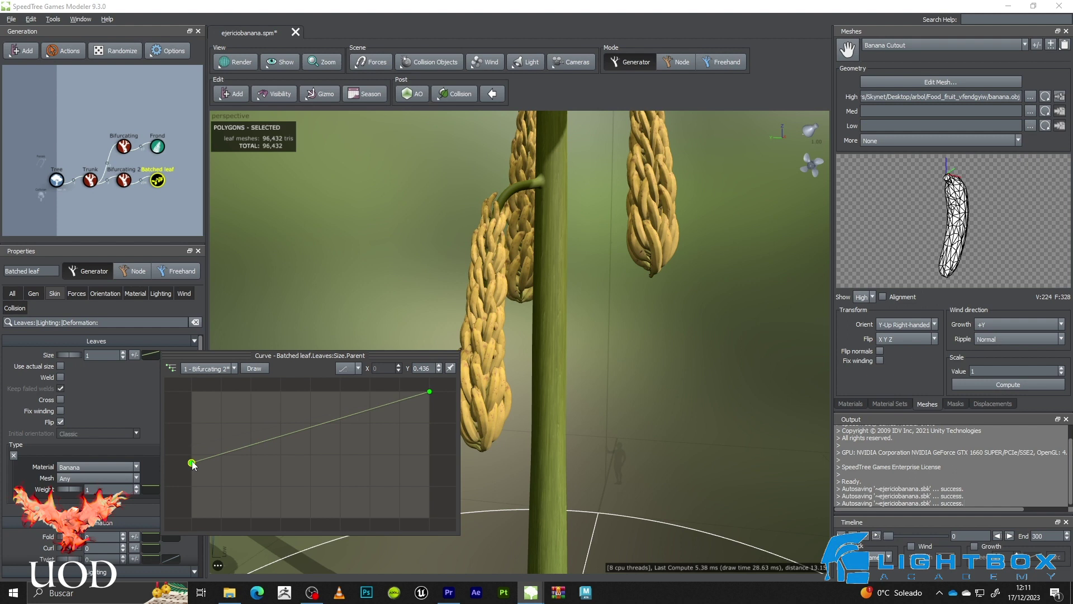
Try a freehand Parent curve on the bananas' Out final adjustment that dips along the middle of the stem
click(609, 369)
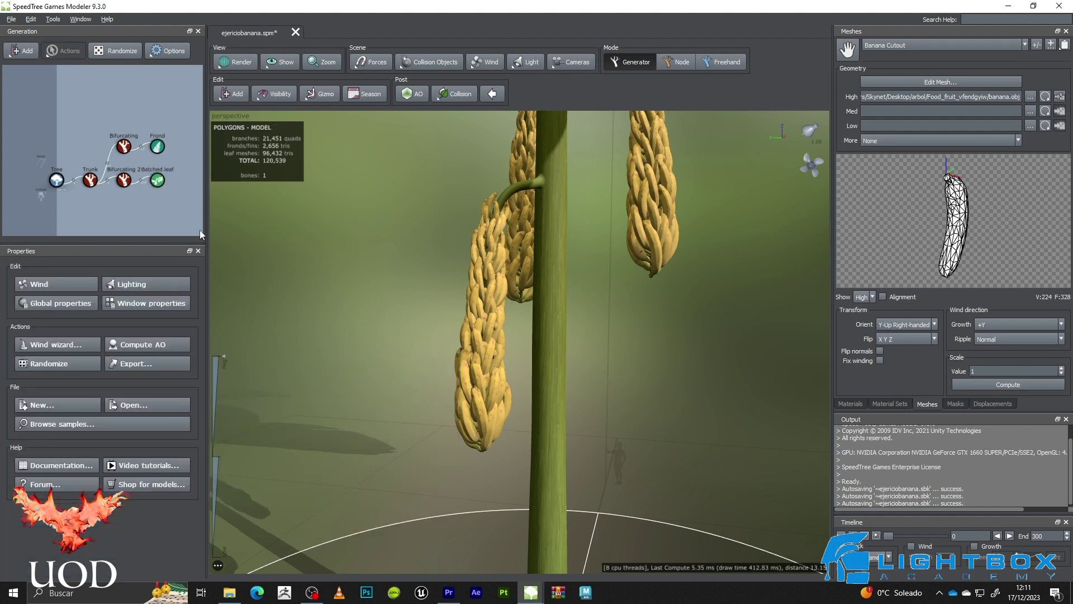
click(157, 181)
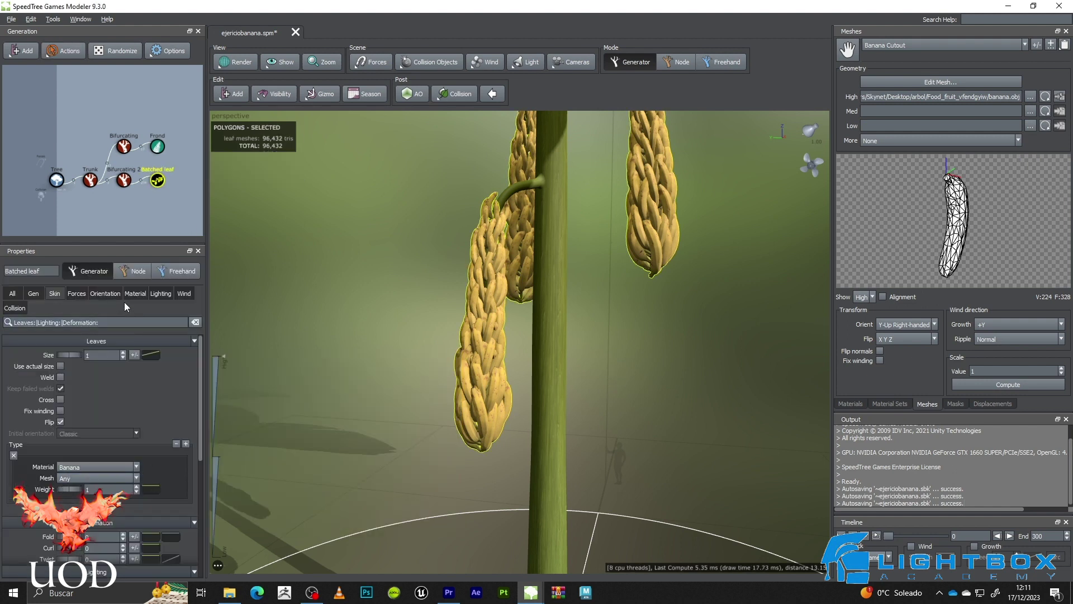
click(104, 294)
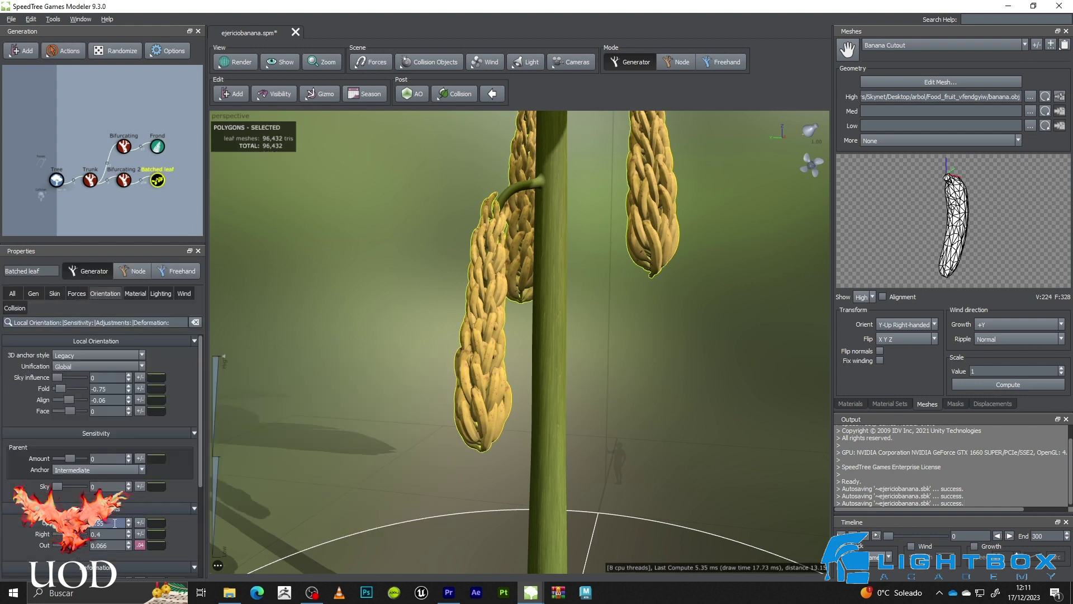
click(157, 545)
click(258, 403)
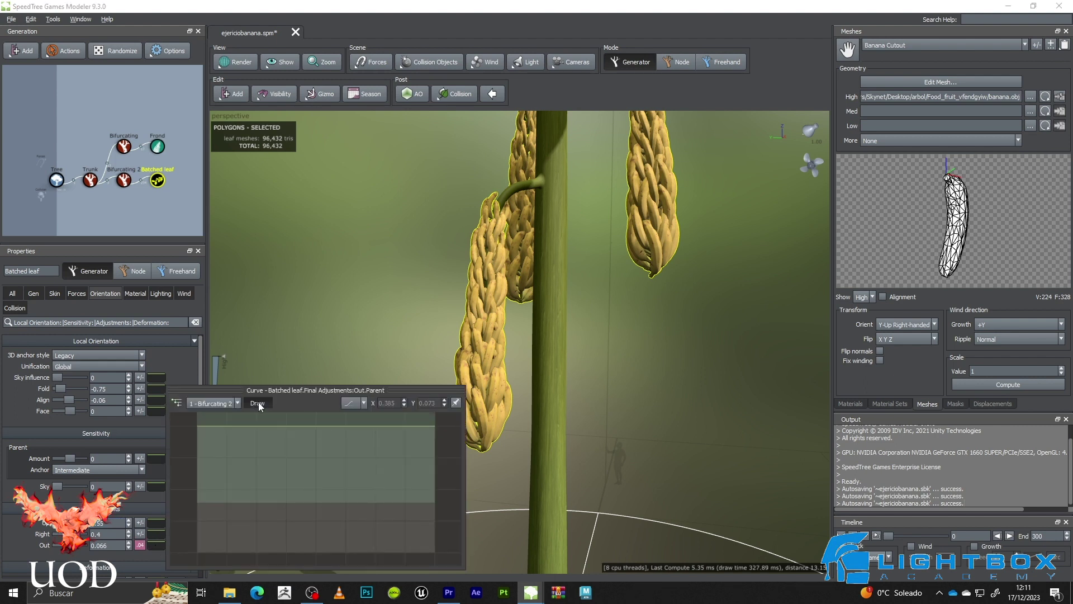
mouse_move(201, 425)
mouse_down()
mouse_move(254, 465)
mouse_move(313, 468)
mouse_move(399, 463)
mouse_move(435, 411)
mouse_move(442, 423)
mouse_up()
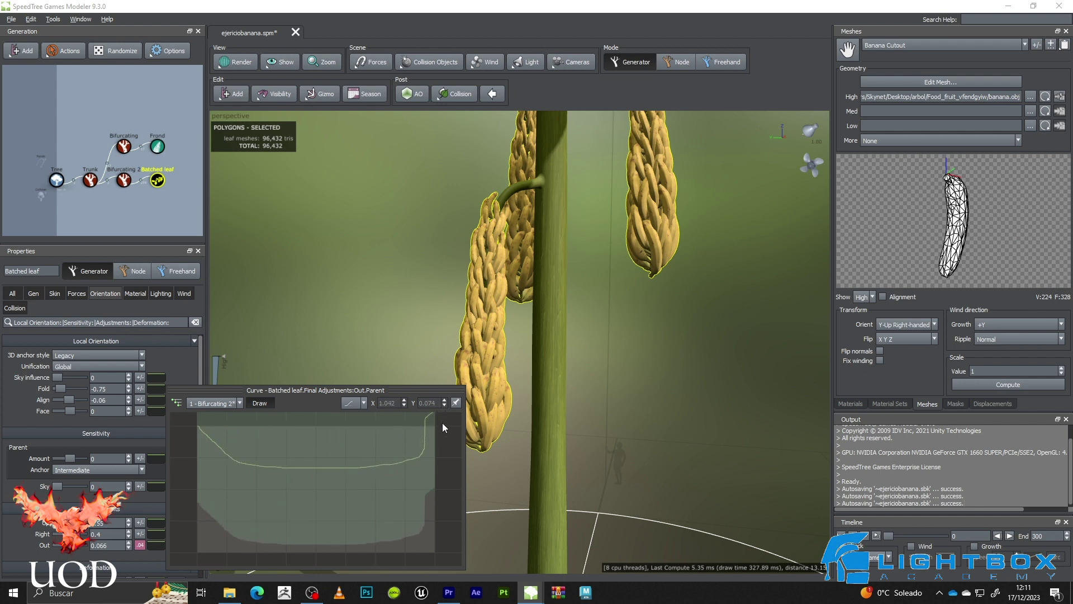
click(680, 310)
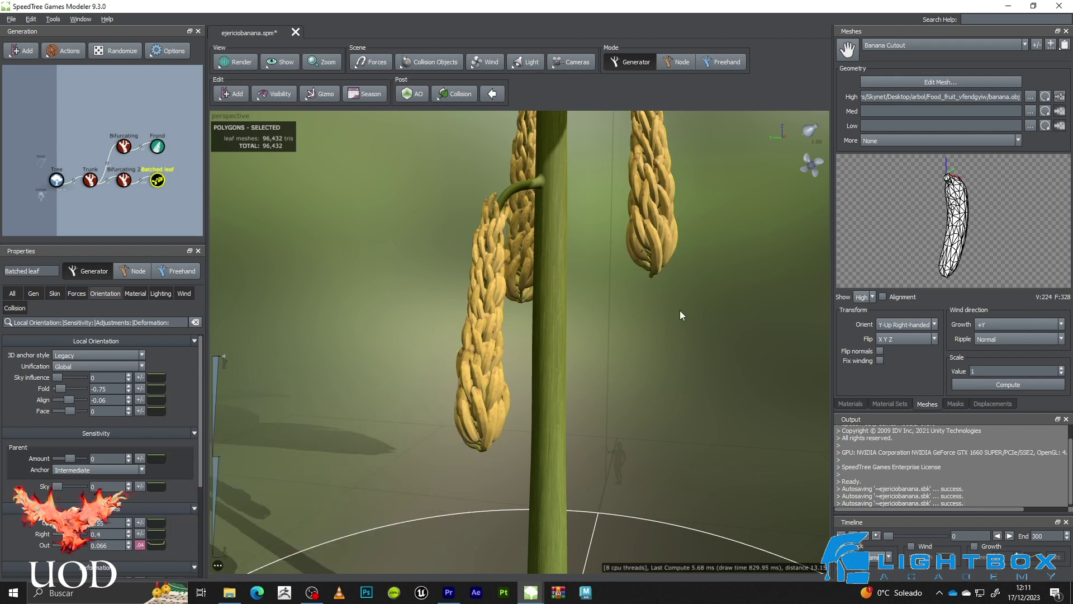
Replace the bananas' Out Parent curve with a straight preset and pull up a middle point at about X 0.64, Y 0.11
click(157, 544)
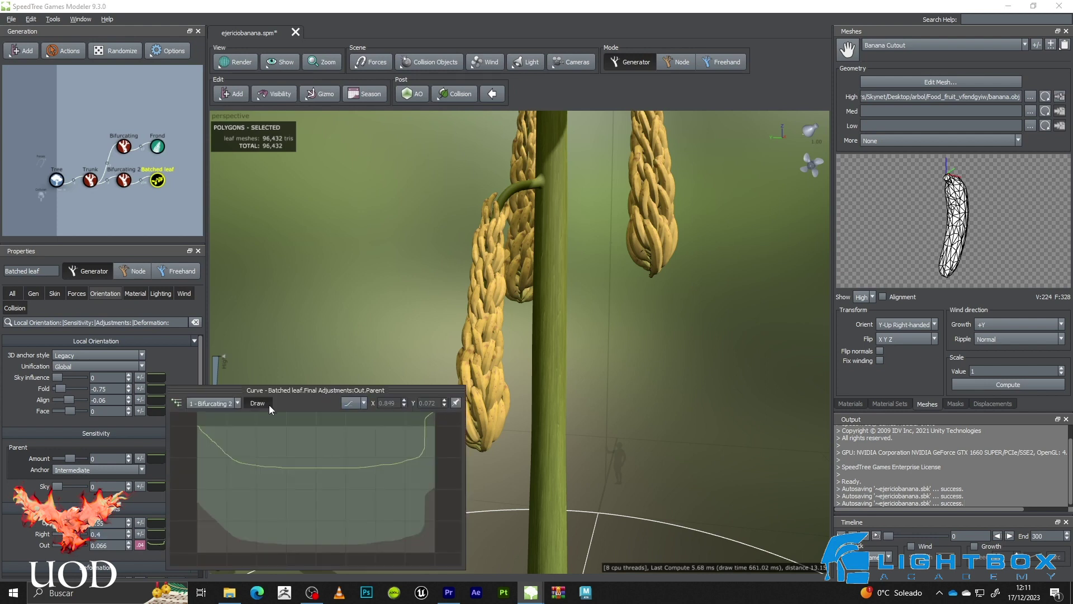
click(362, 403)
click(377, 308)
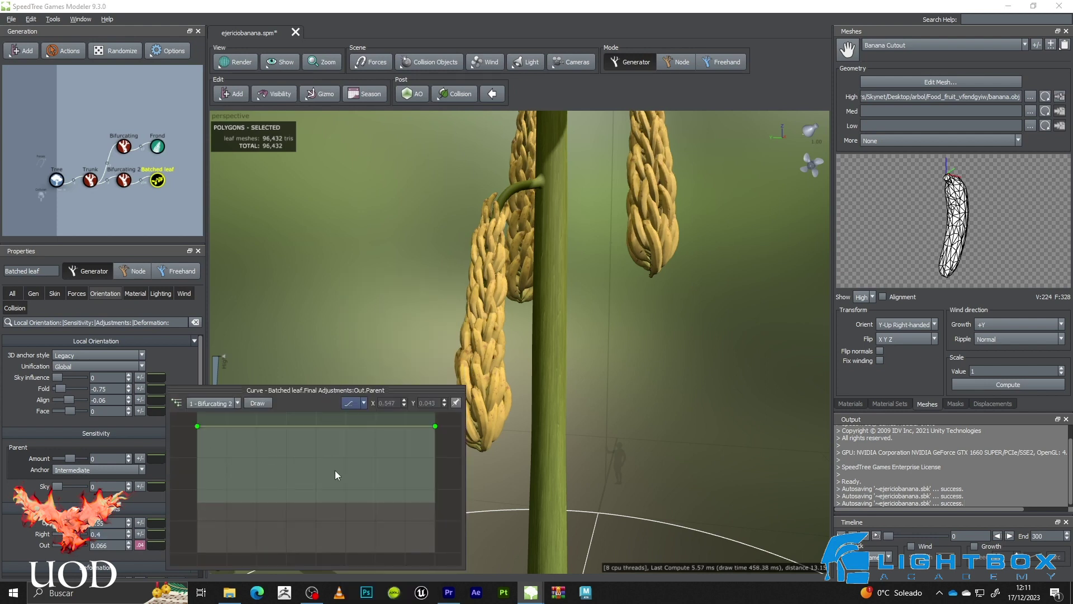
drag(437, 427, 435, 442)
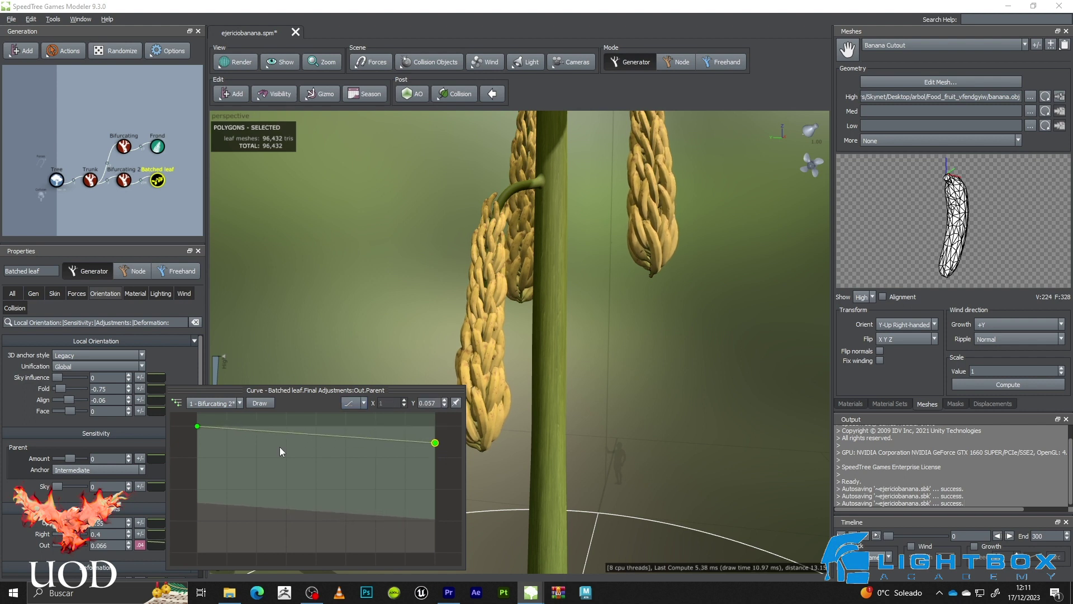
mouse_move(195, 428)
mouse_down()
mouse_move(197, 473)
mouse_move(197, 430)
mouse_up()
drag(434, 444, 435, 418)
drag(371, 421, 347, 333)
drag(647, 366, 614, 410)
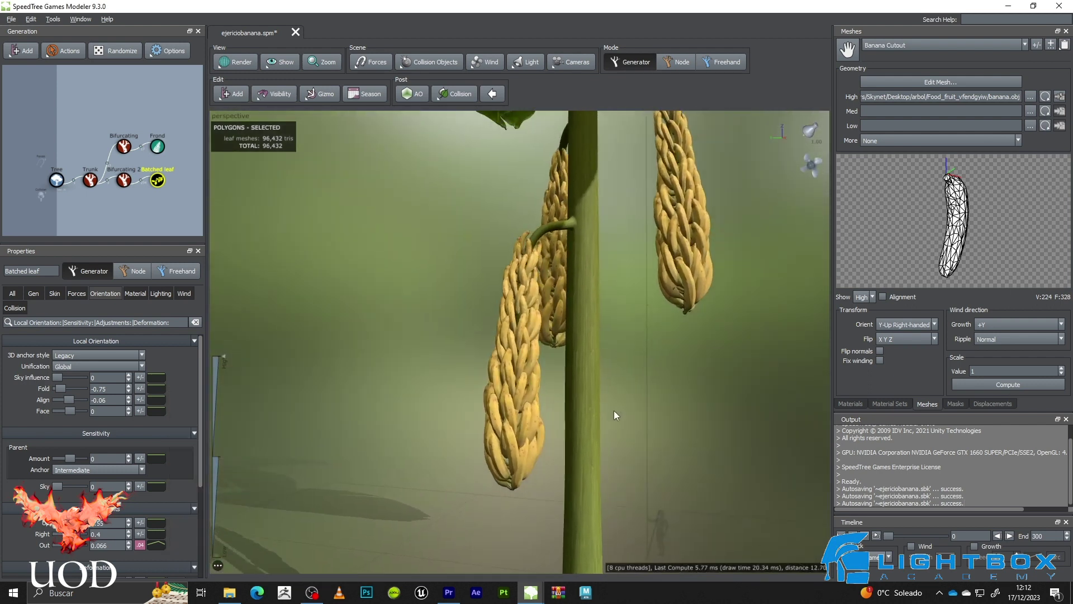
Raise the Out Parent curve's end point to about 0.131 and its middle point to about X 0.711, Y 0.168
click(162, 542)
middle_drag(363, 456, 353, 549)
drag(432, 521, 440, 397)
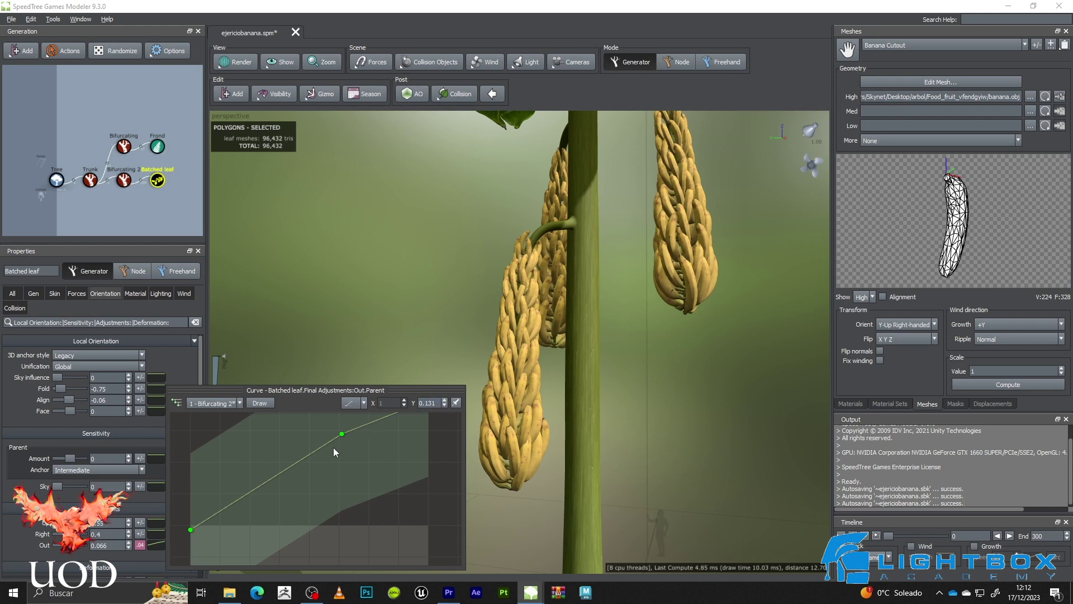
middle_drag(334, 451, 364, 490)
click(345, 474)
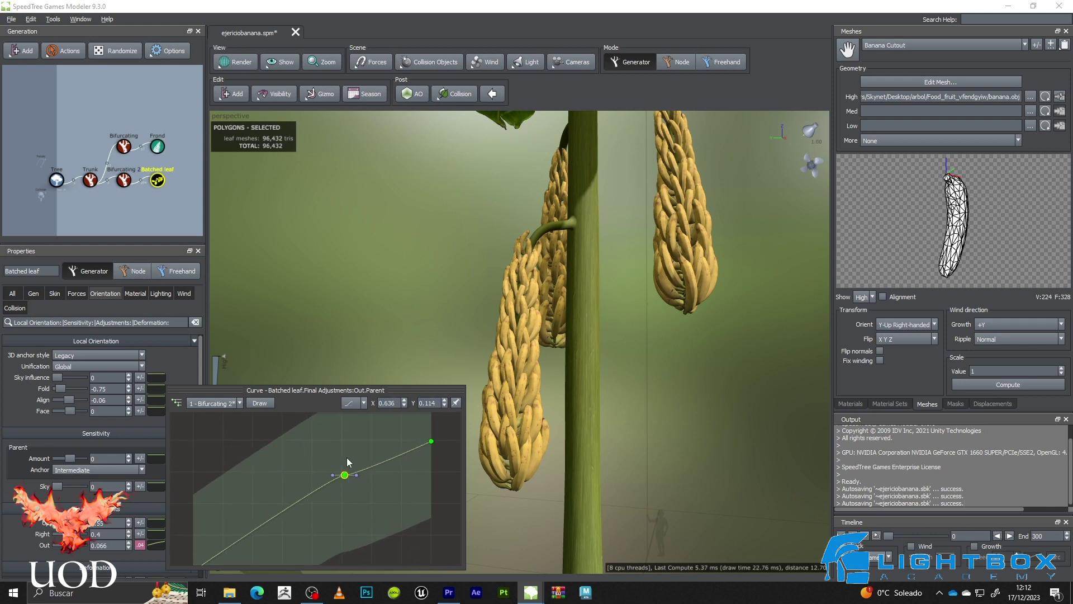
drag(343, 476, 362, 372)
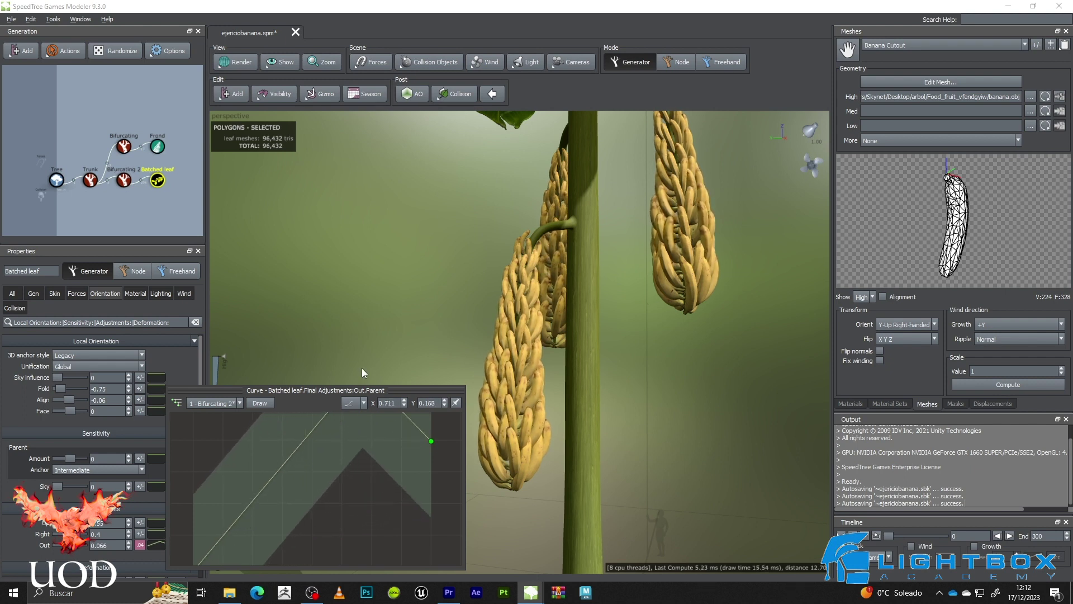
Deselect the bananas and save the banana plant model with the reshaped clusters
key(space)
drag(602, 421, 663, 433)
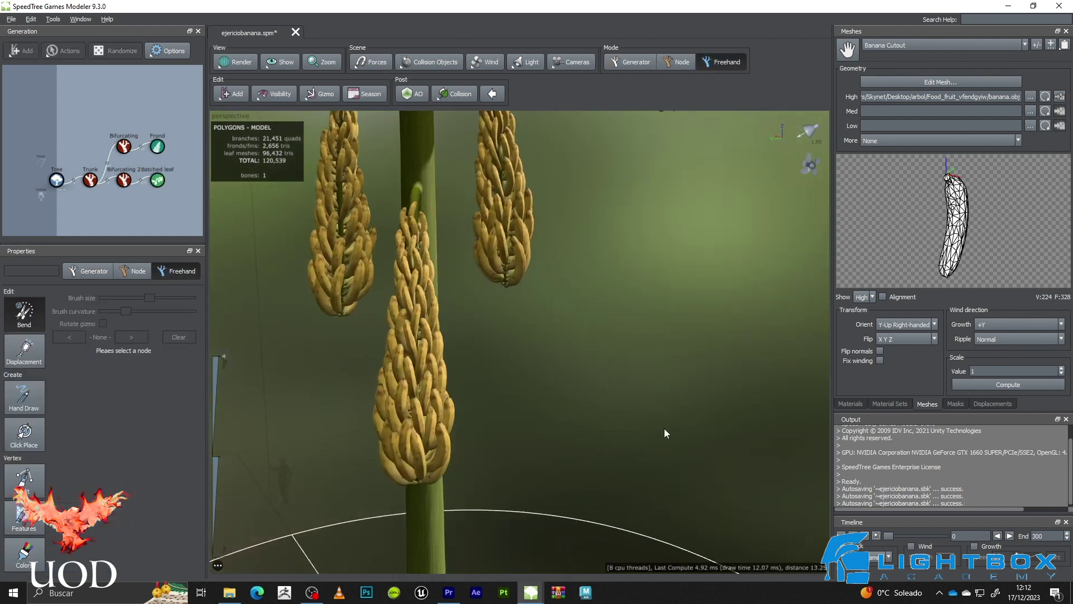
scroll(664, 428, down, 4)
drag(571, 343, 600, 330)
key(ctrl+s)
scroll(580, 386, down, 5)
scroll(601, 356, up, 2)
scroll(599, 314, down, 5)
scroll(598, 314, up, 7)
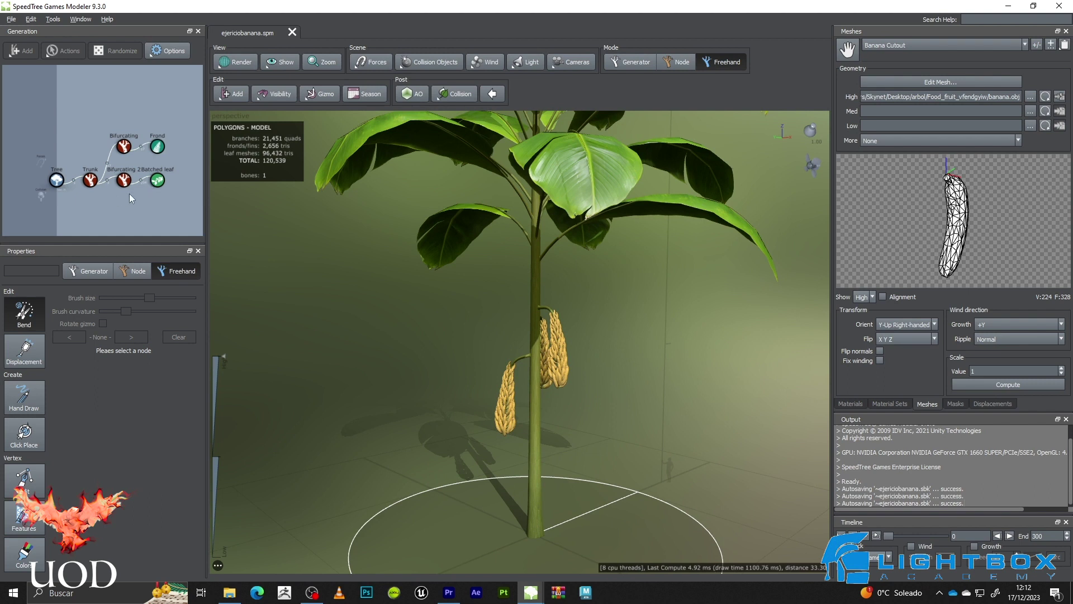
Set the Internode length of the Bifurcating 2 generator to 6.24
click(161, 179)
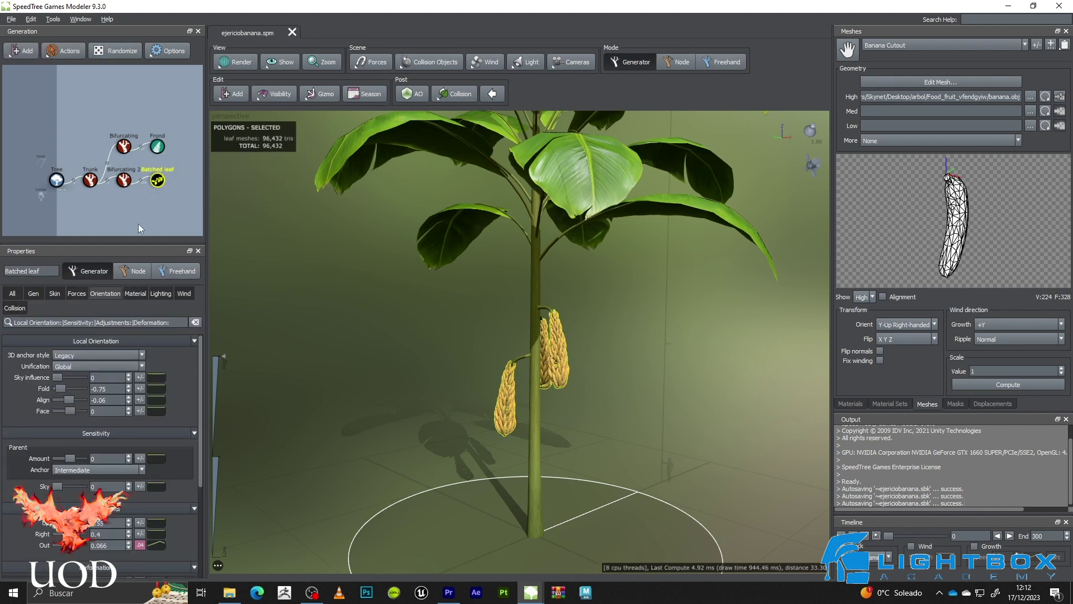
click(123, 180)
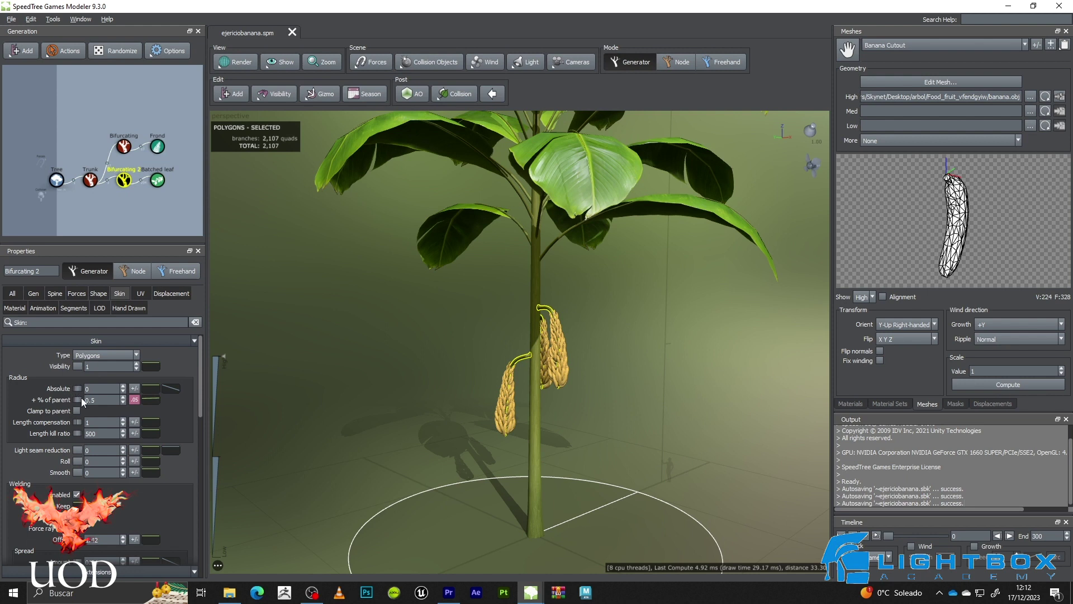
click(34, 293)
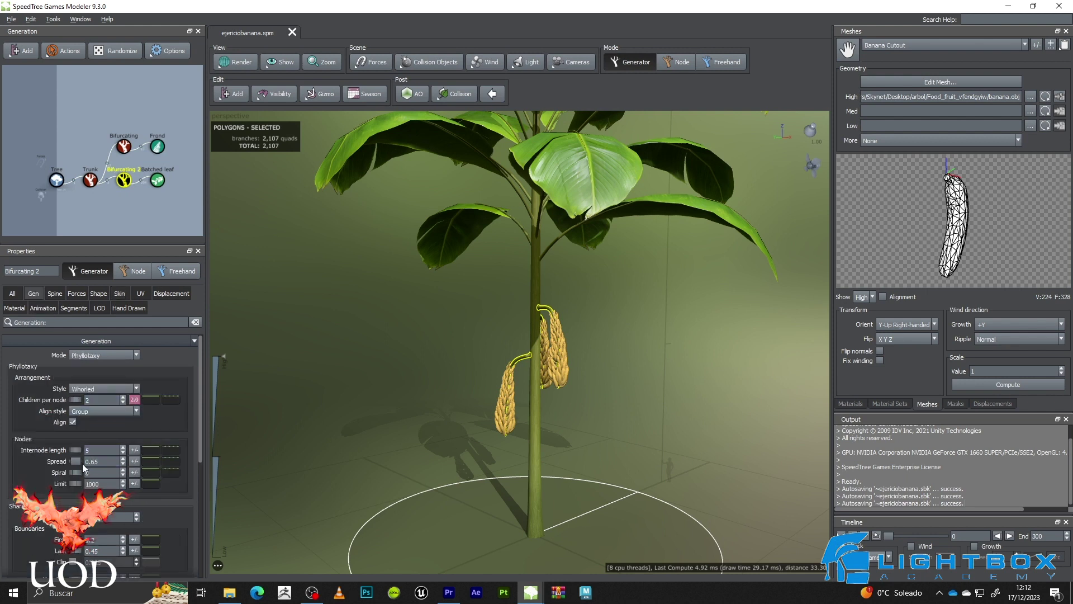
drag(79, 452, 140, 473)
click(96, 457)
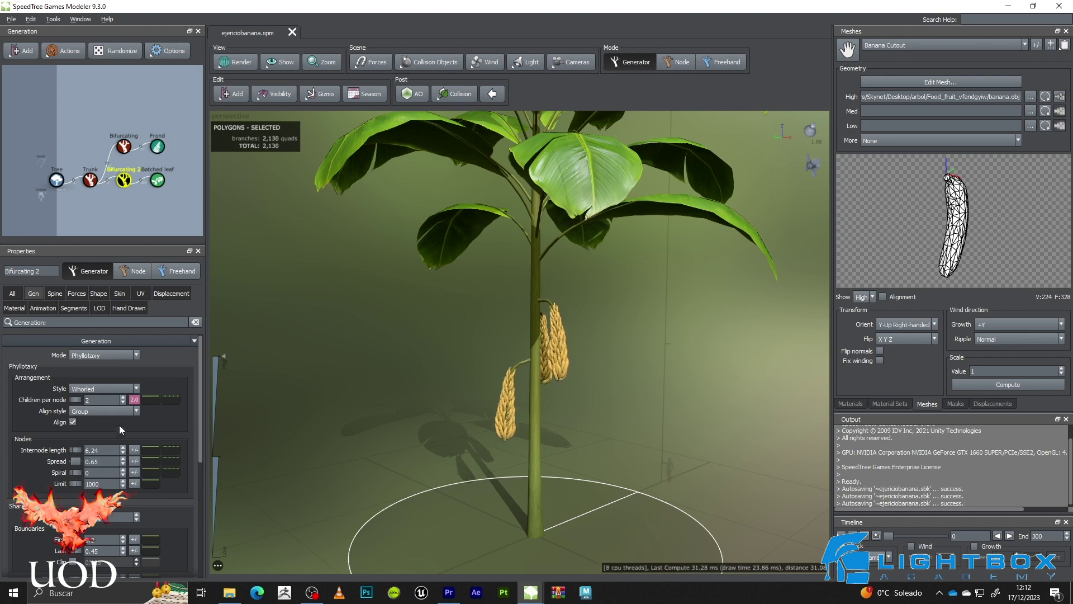
Lengthen the banana stems by setting the Bifurcating 2 spine length to 0.3 as a percentage of the parent
click(50, 295)
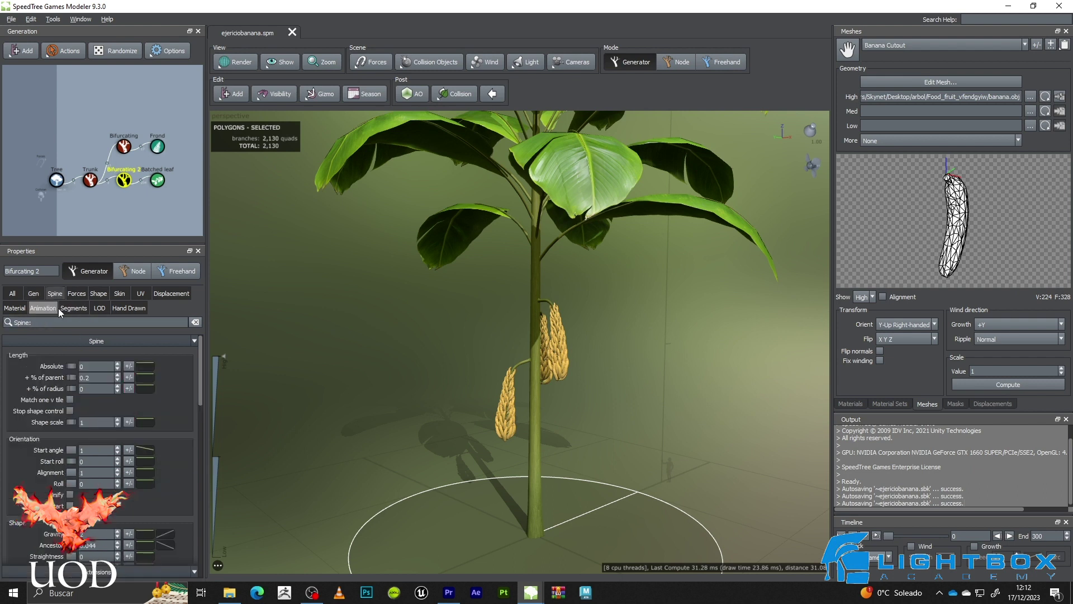
drag(85, 376, 78, 378)
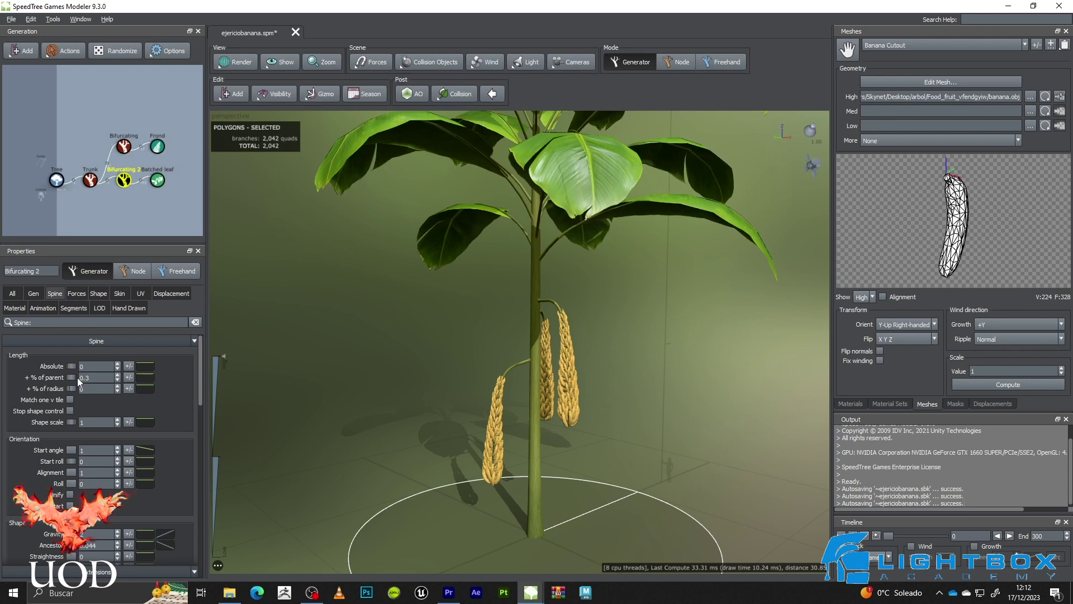
click(656, 300)
Save the banana plant model with the lengthened hanging stems
scroll(615, 305, down, 5)
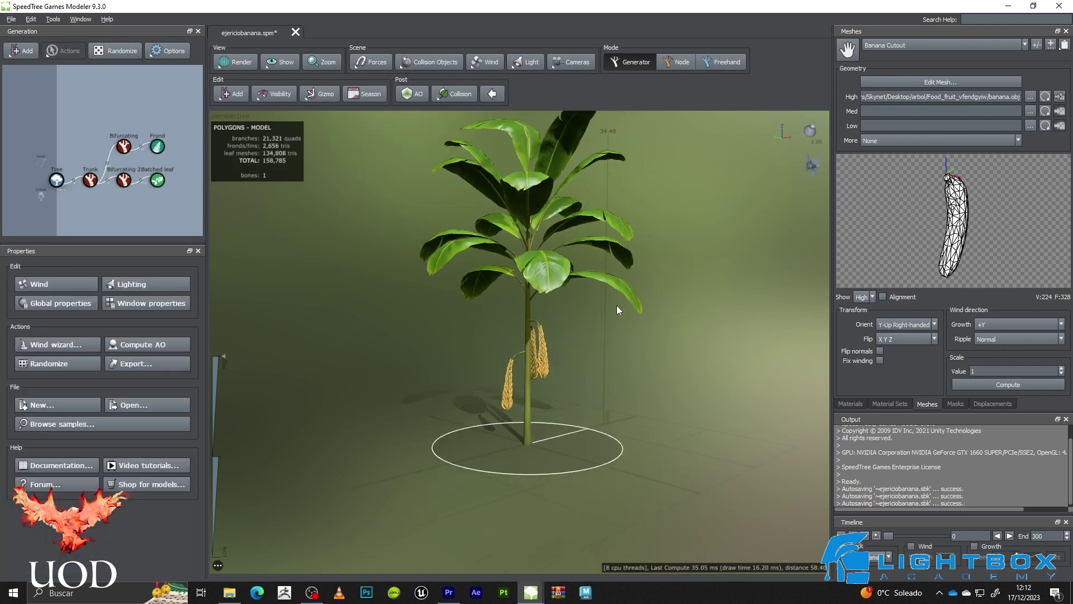
scroll(616, 305, up, 5)
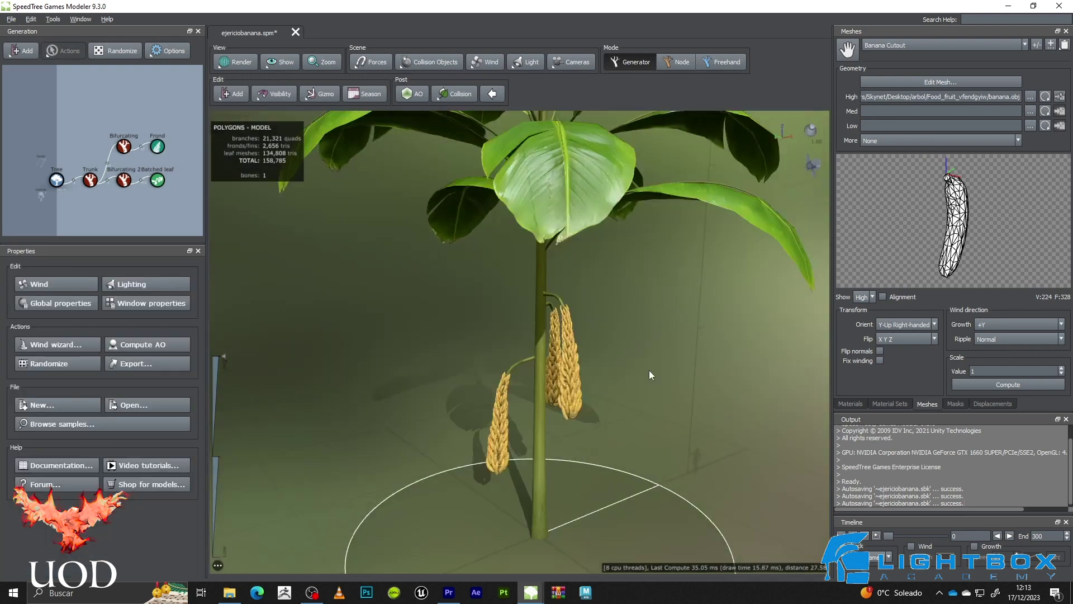
right_drag(649, 370, 630, 352)
mouse_move(631, 352)
mouse_down()
mouse_move(609, 324)
mouse_move(611, 357)
mouse_up()
right_drag(607, 325, 555, 398)
drag(555, 398, 591, 414)
right_drag(592, 414, 631, 360)
scroll(629, 338, down, 3)
key(ctrl+s)
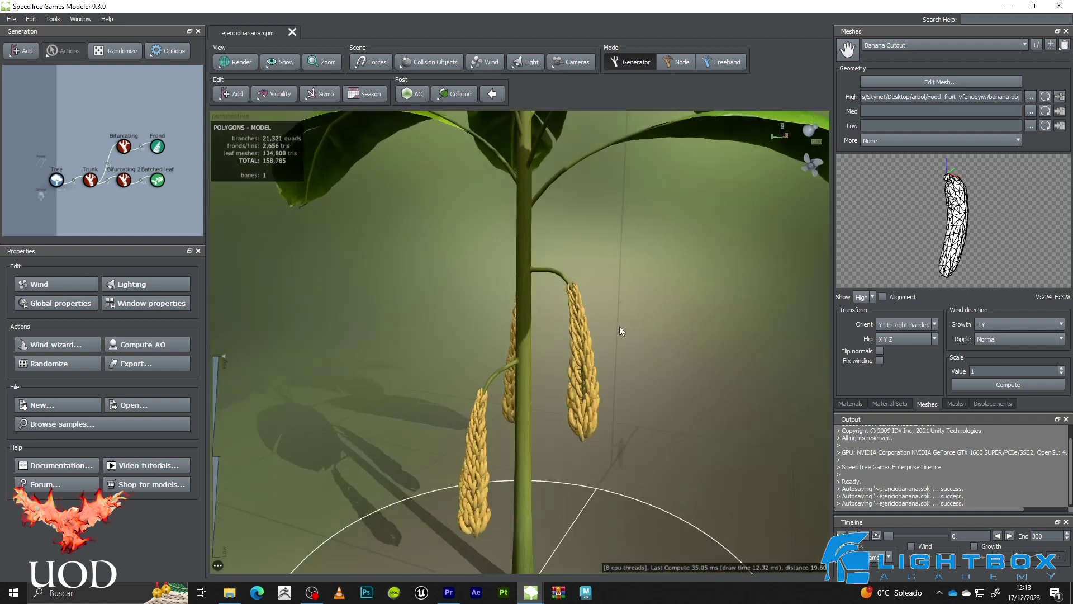
Examine the finished banana plant as a whole, checking how the hanging clusters sit below the leaves
scroll(575, 343, down, 4)
mouse_move(595, 359)
mouse_down()
mouse_move(558, 355)
mouse_move(582, 344)
mouse_up()
right_drag(581, 345, 568, 308)
middle_drag(569, 309, 523, 369)
drag(522, 369, 589, 360)
scroll(588, 360, up, 5)
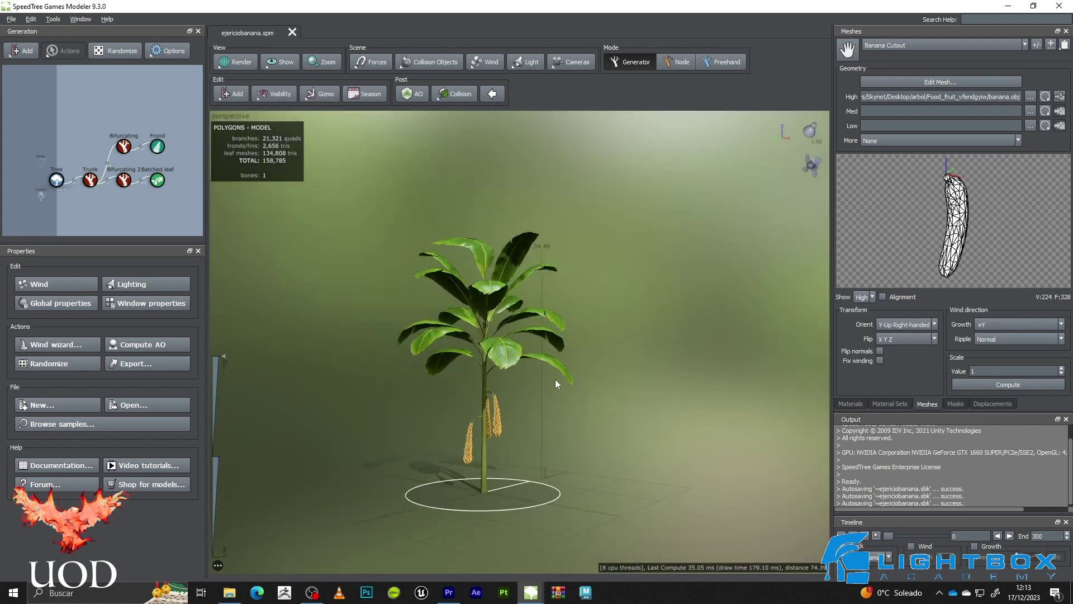
scroll(566, 361, down, 3)
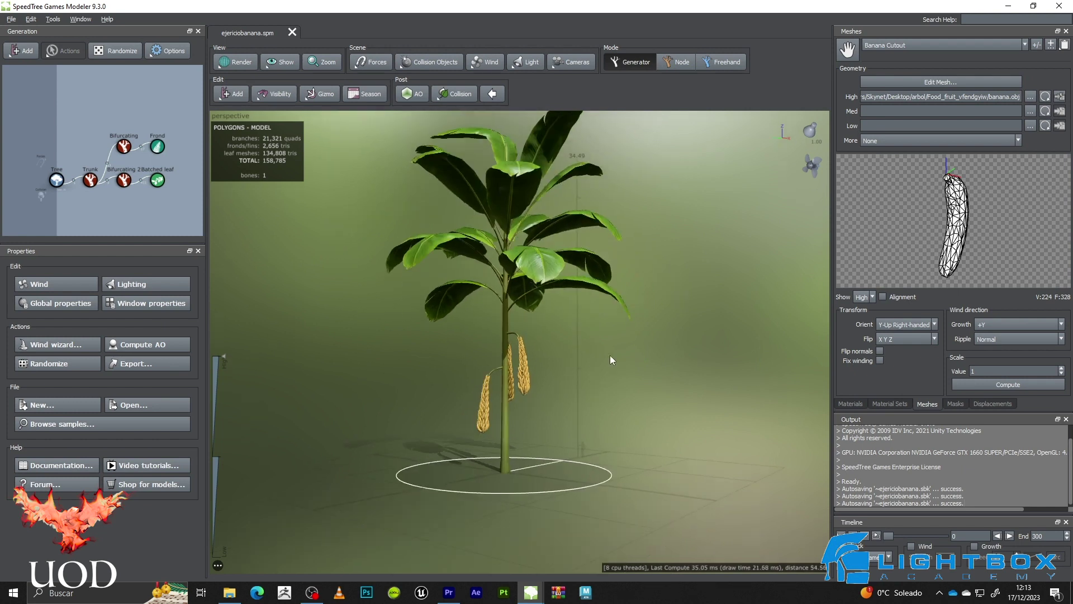
drag(609, 354, 602, 356)
middle_drag(602, 357, 592, 364)
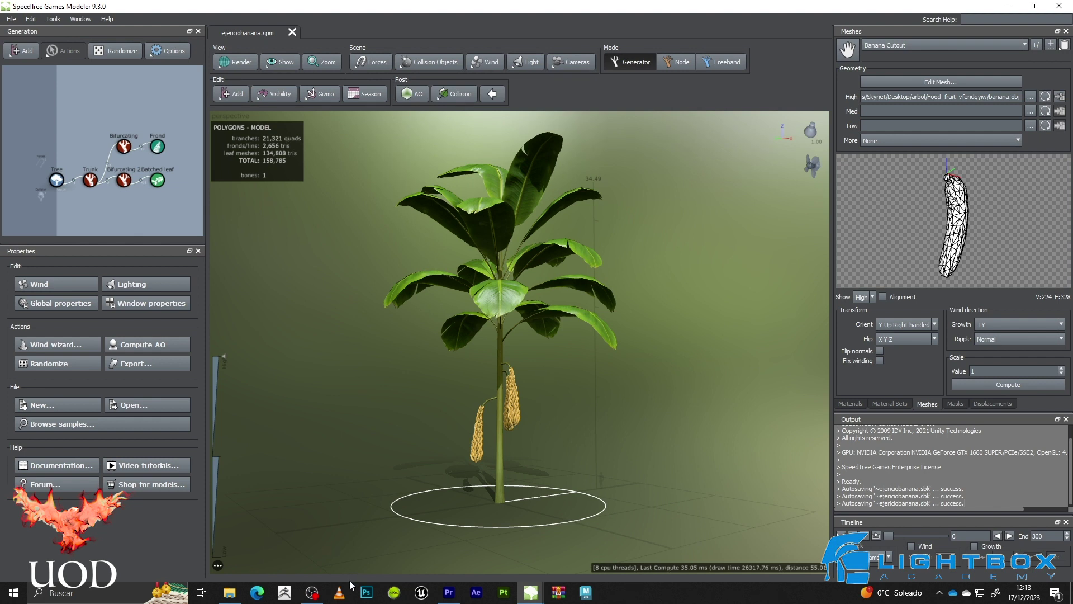
click(312, 592)
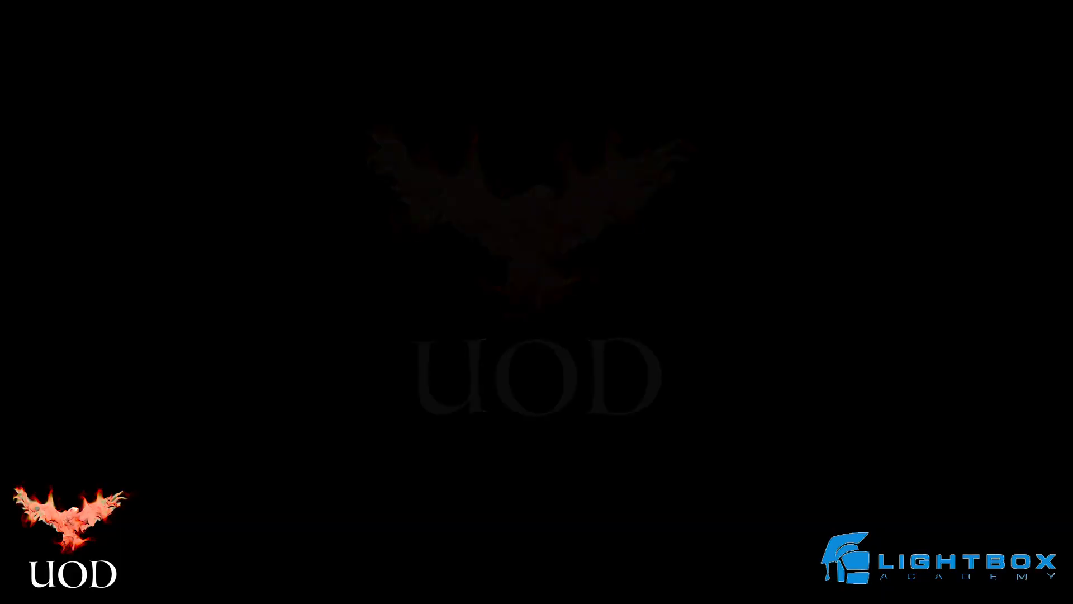